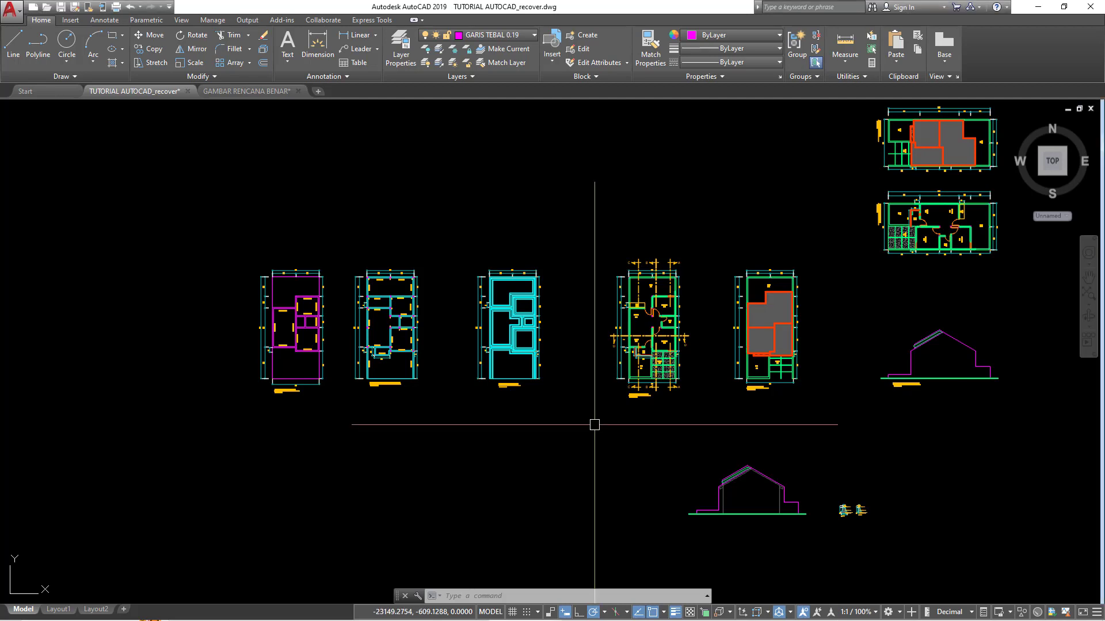
Step: Zoom and pan across the row of plans to locate the DENAH TYPE 36/78 floor plan
{"action": "scroll", "coordinate": [595, 426], "scroll_direction": "up", "scroll_amount": 2}
{"action": "middle_click_drag", "start_coordinate": [472, 412], "coordinate": [602, 483]}
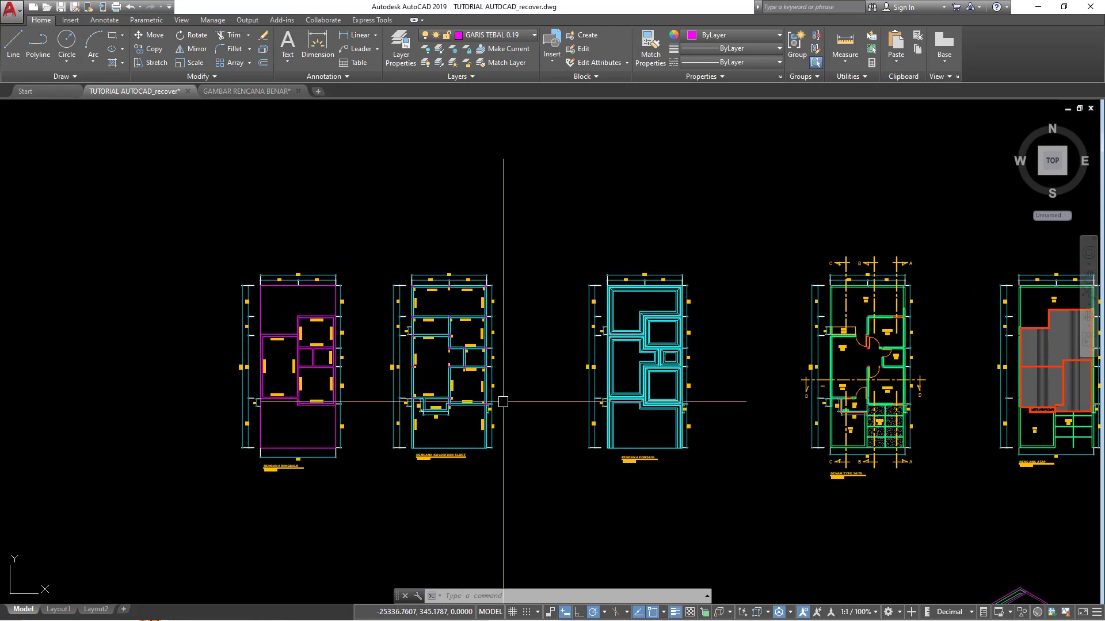
{"action": "scroll", "coordinate": [494, 391], "scroll_direction": "up", "scroll_amount": 2}
{"action": "middle_click_drag", "start_coordinate": [279, 347], "coordinate": [428, 346]}
{"action": "scroll", "coordinate": [399, 343], "scroll_direction": "up", "scroll_amount": 2}
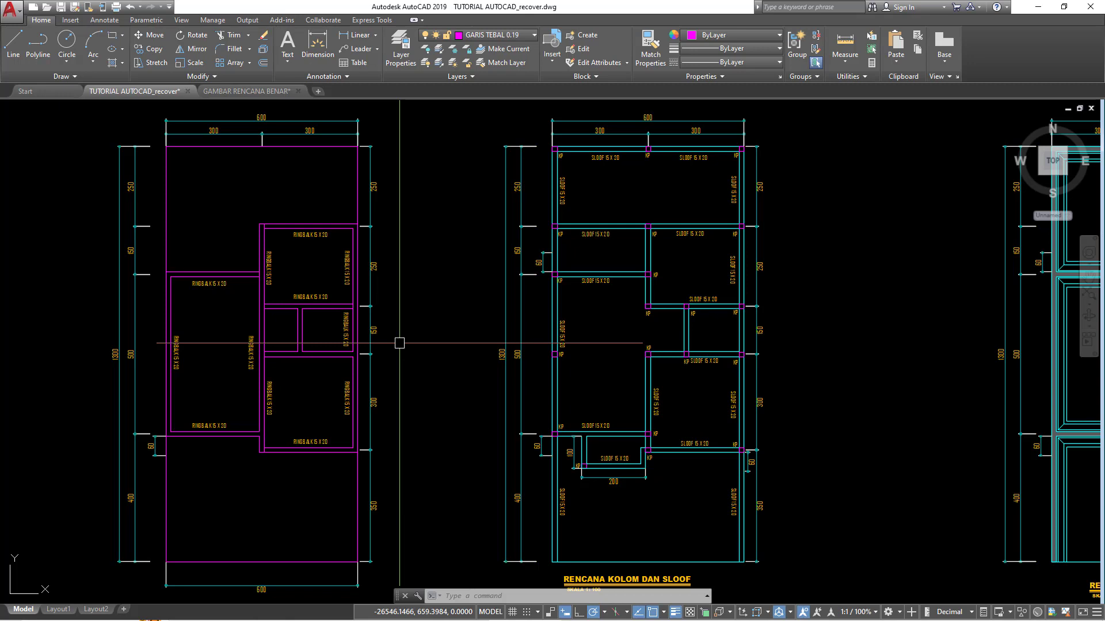
{"action": "scroll", "coordinate": [400, 343], "scroll_direction": "down", "scroll_amount": 2}
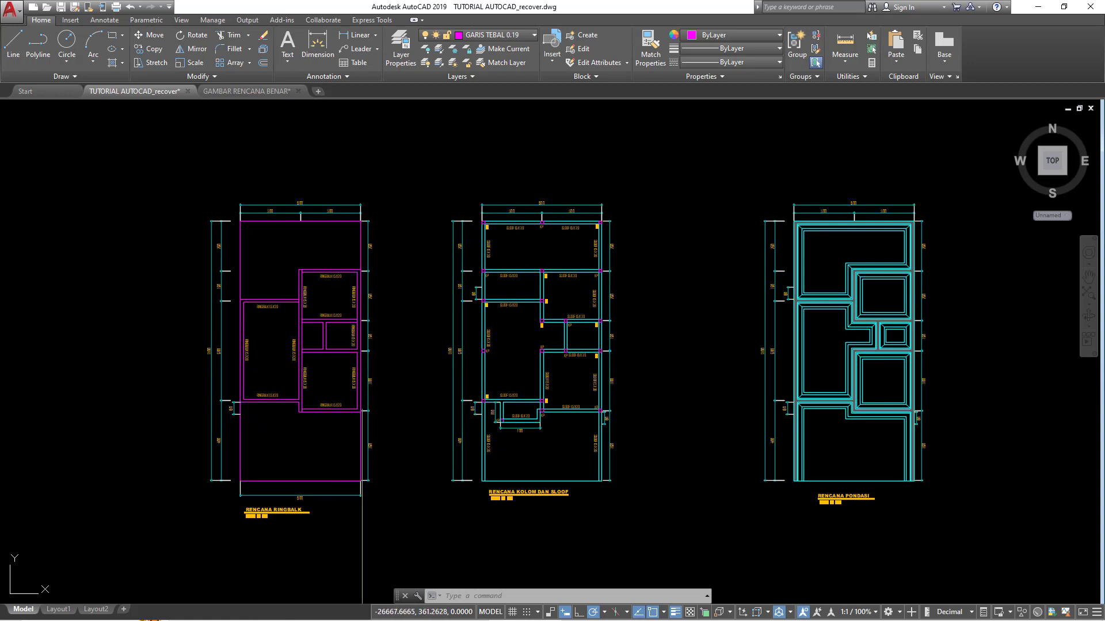
{"action": "scroll", "coordinate": [357, 408], "scroll_direction": "up", "scroll_amount": 2}
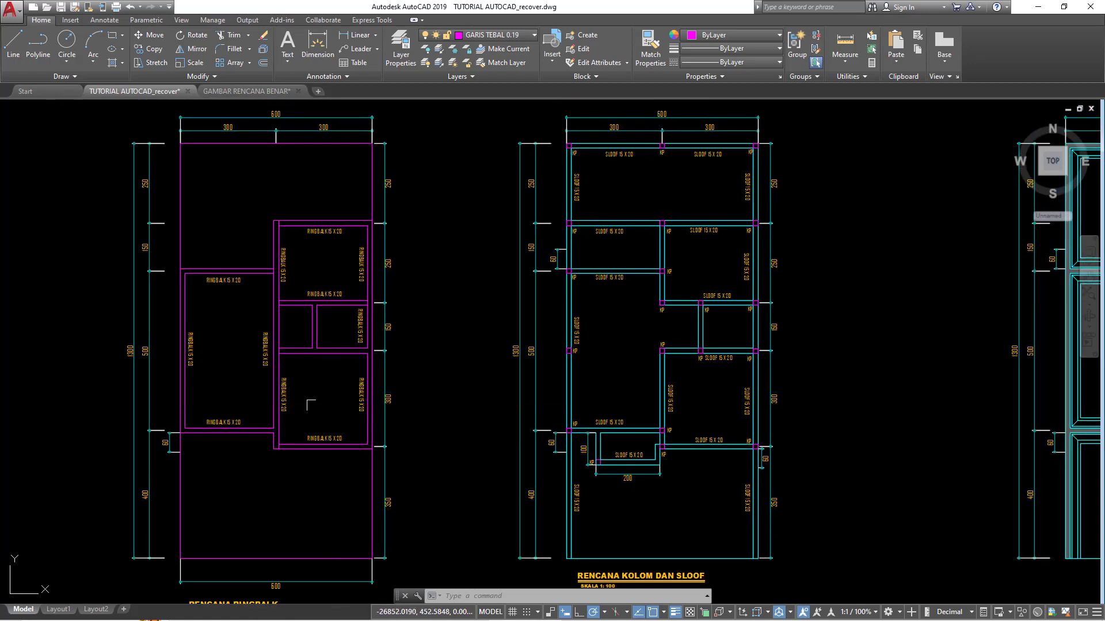
{"action": "scroll", "coordinate": [320, 362], "scroll_direction": "up", "scroll_amount": 1}
{"action": "scroll", "coordinate": [279, 441], "scroll_direction": "down", "scroll_amount": 3}
{"action": "scroll", "coordinate": [524, 478], "scroll_direction": "up", "scroll_amount": 3}
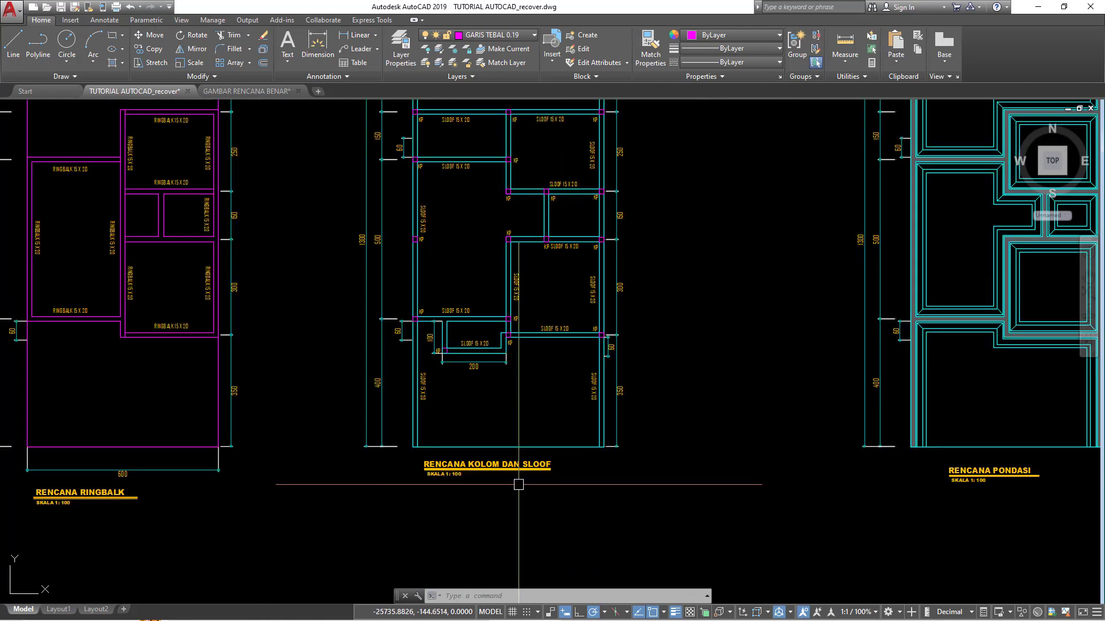
{"action": "scroll", "coordinate": [518, 481], "scroll_direction": "up", "scroll_amount": 1}
{"action": "scroll", "coordinate": [518, 486], "scroll_direction": "down", "scroll_amount": 4}
{"action": "scroll", "coordinate": [611, 489], "scroll_direction": "down", "scroll_amount": 1}
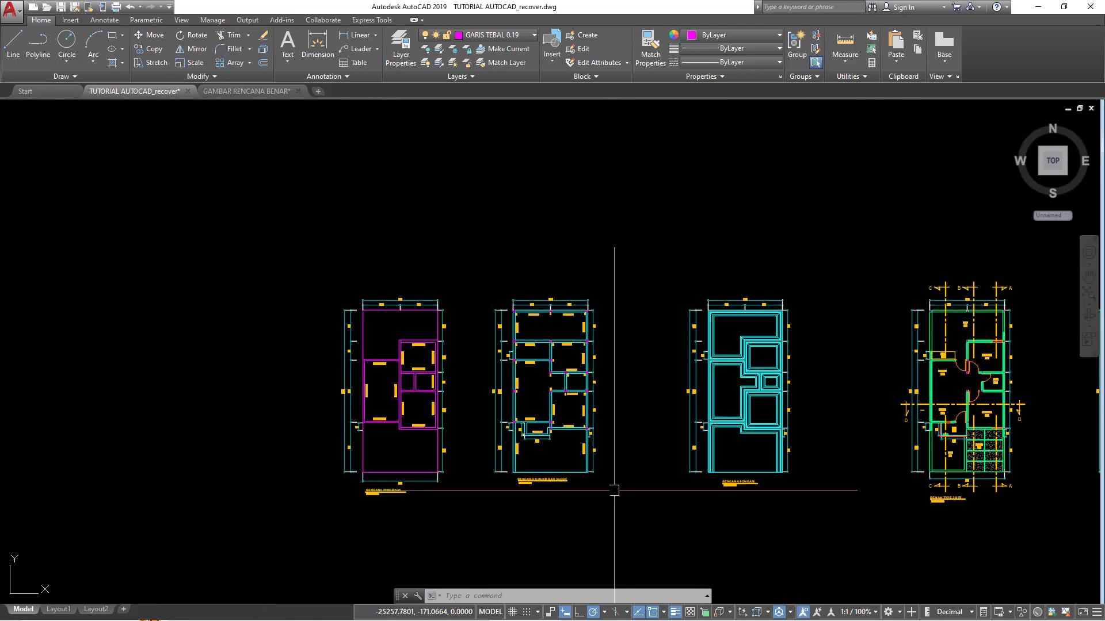
{"action": "scroll", "coordinate": [637, 488], "scroll_direction": "down", "scroll_amount": 1}
{"action": "scroll", "coordinate": [684, 475], "scroll_direction": "down", "scroll_amount": 1}
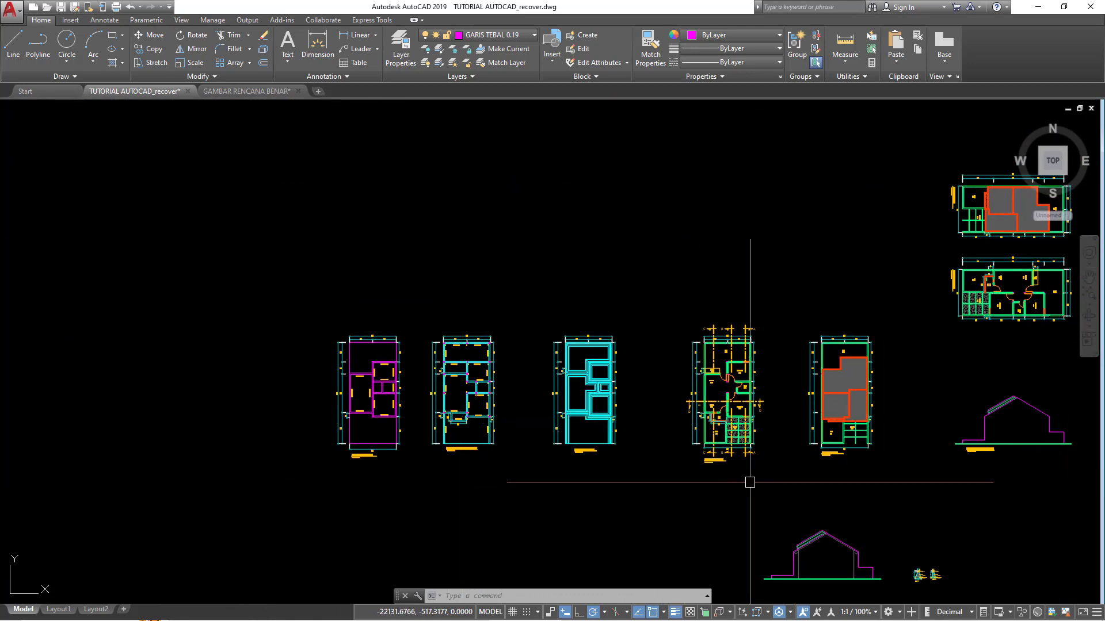
{"action": "scroll", "coordinate": [748, 475], "scroll_direction": "up", "scroll_amount": 2}
{"action": "scroll", "coordinate": [680, 456], "scroll_direction": "up", "scroll_amount": 1}
{"action": "scroll", "coordinate": [658, 456], "scroll_direction": "up", "scroll_amount": 1}
{"action": "scroll", "coordinate": [658, 456], "scroll_direction": "down", "scroll_amount": 1}
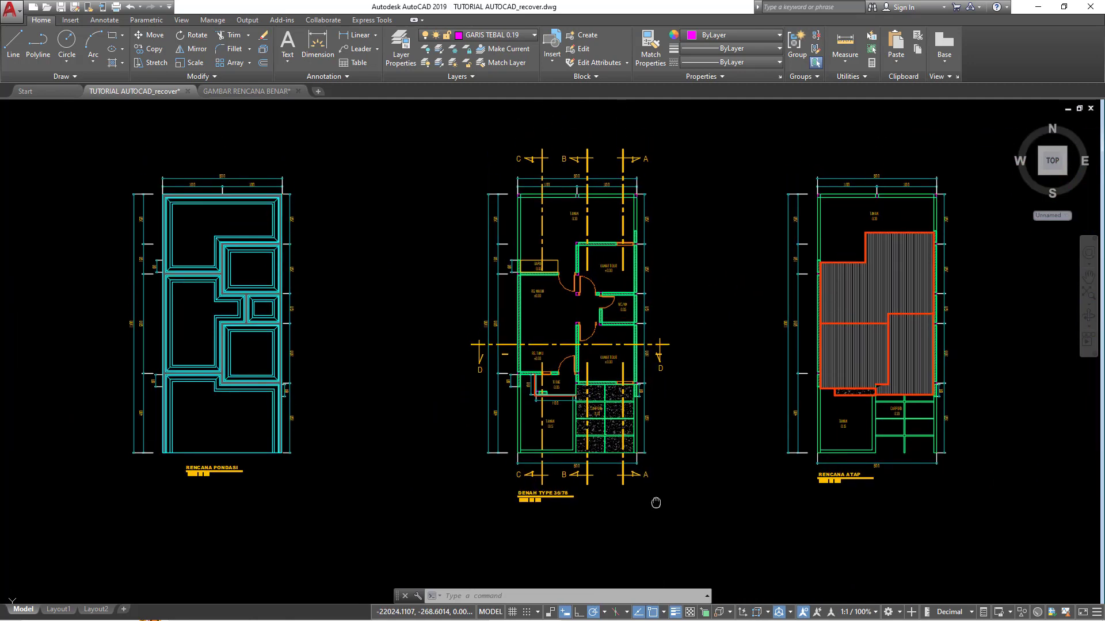
{"action": "scroll", "coordinate": [505, 507], "scroll_direction": "down", "scroll_amount": 2}
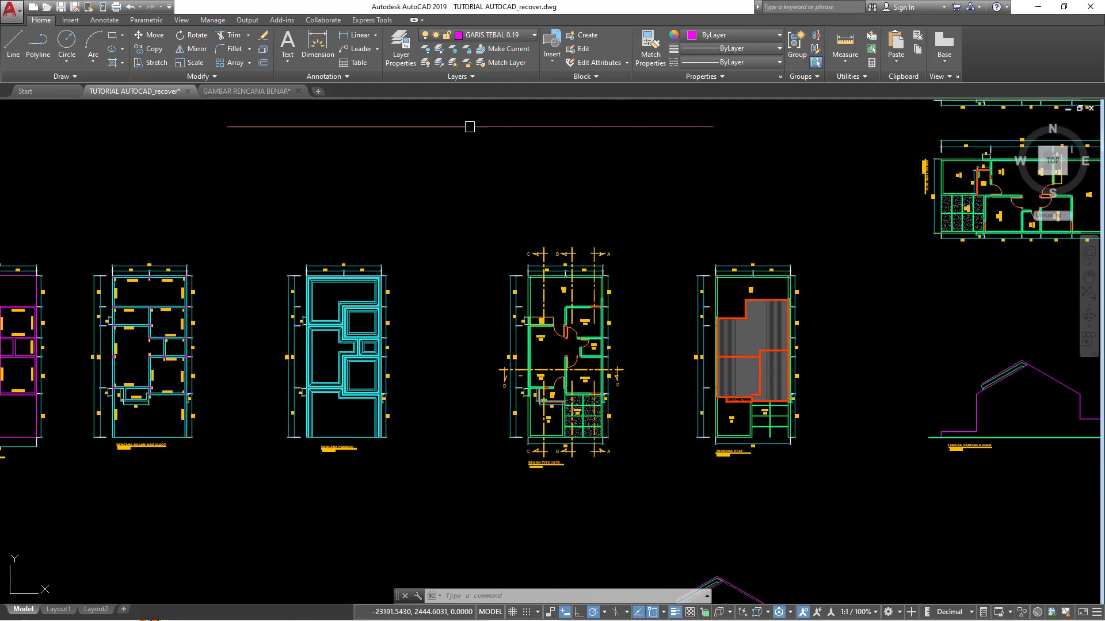
Step: Window-select the floor plan and copy it to the empty area left of the plans
{"action": "left_click", "coordinate": [506, 36]}
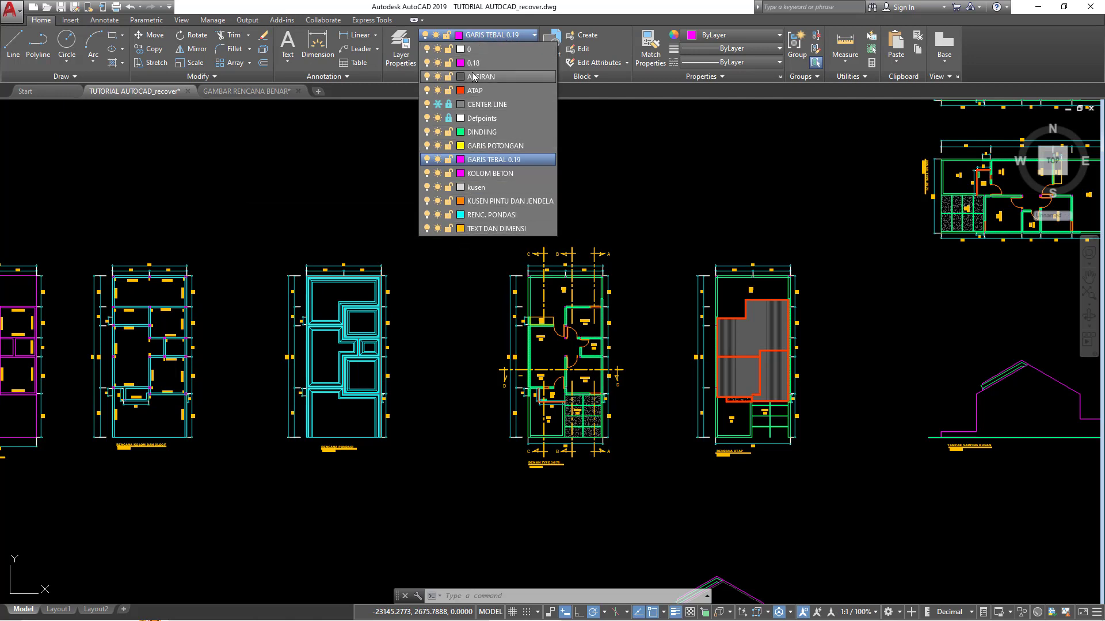
{"action": "left_click", "coordinate": [476, 198]}
{"action": "left_click", "coordinate": [640, 486]}
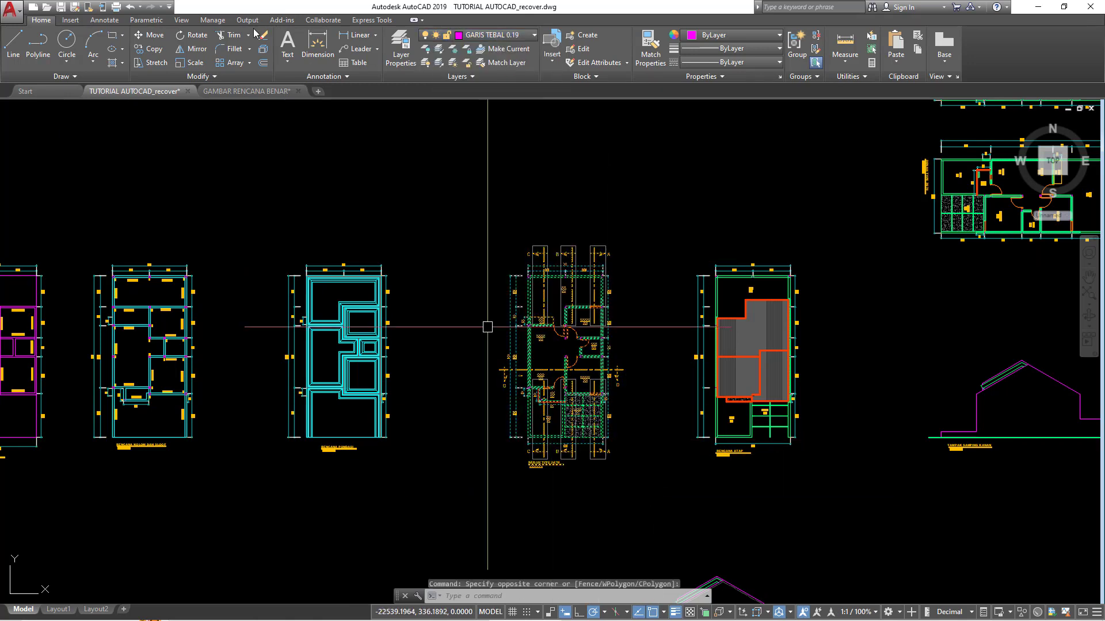
{"action": "left_click", "coordinate": [163, 54]}
{"action": "scroll", "coordinate": [575, 357], "scroll_direction": "down", "scroll_amount": 3}
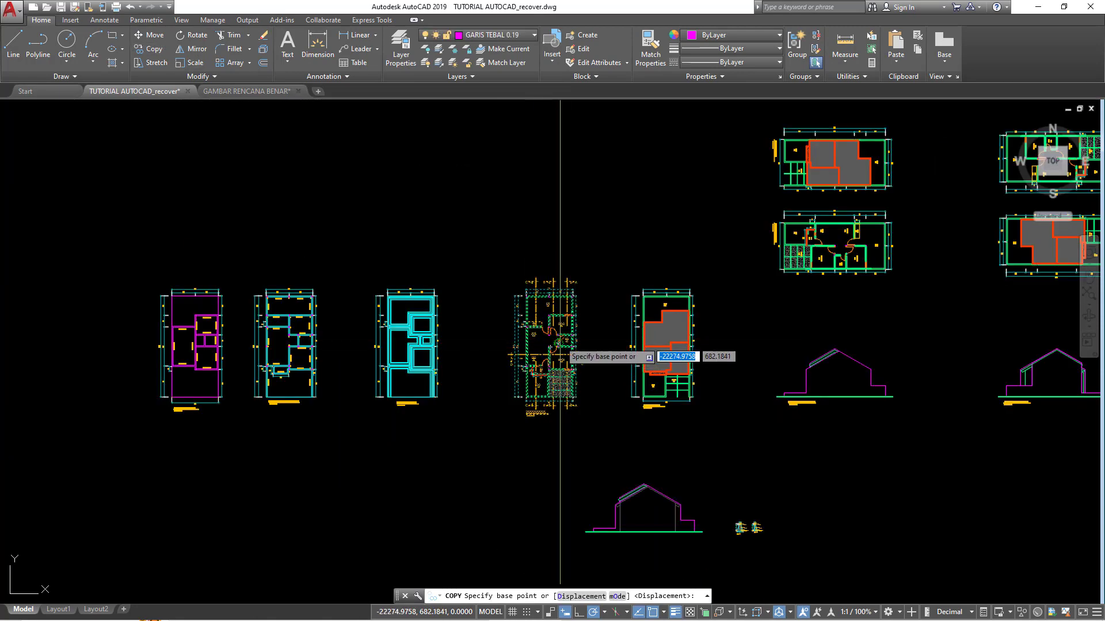
{"action": "left_click", "coordinate": [562, 351]}
{"action": "middle_click_drag", "start_coordinate": [145, 355], "coordinate": [447, 358]}
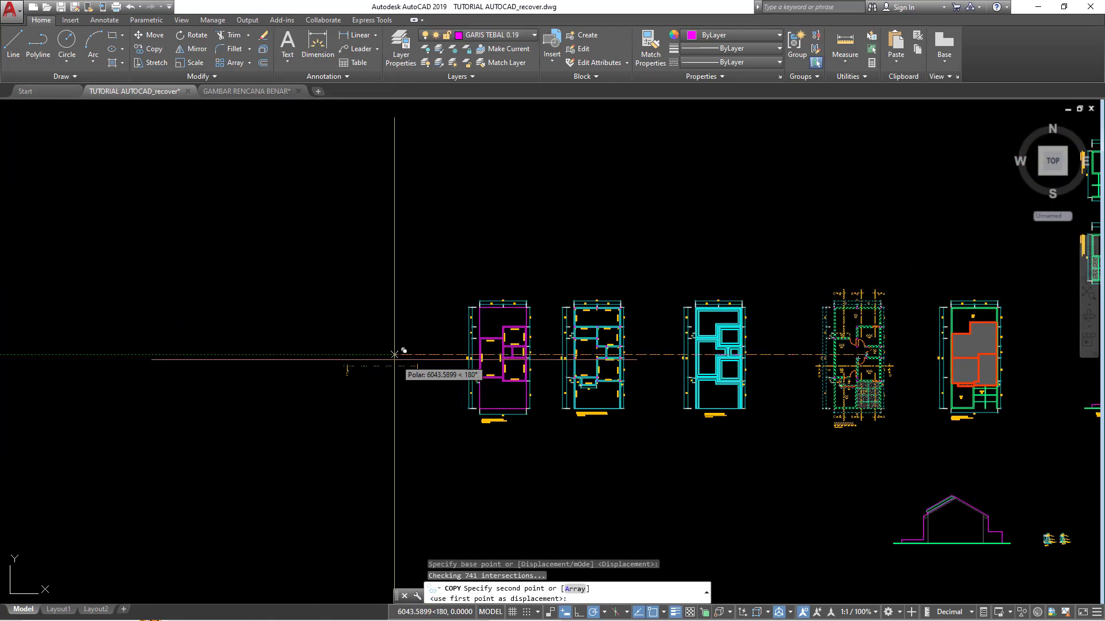
{"action": "left_click", "coordinate": [355, 355]}
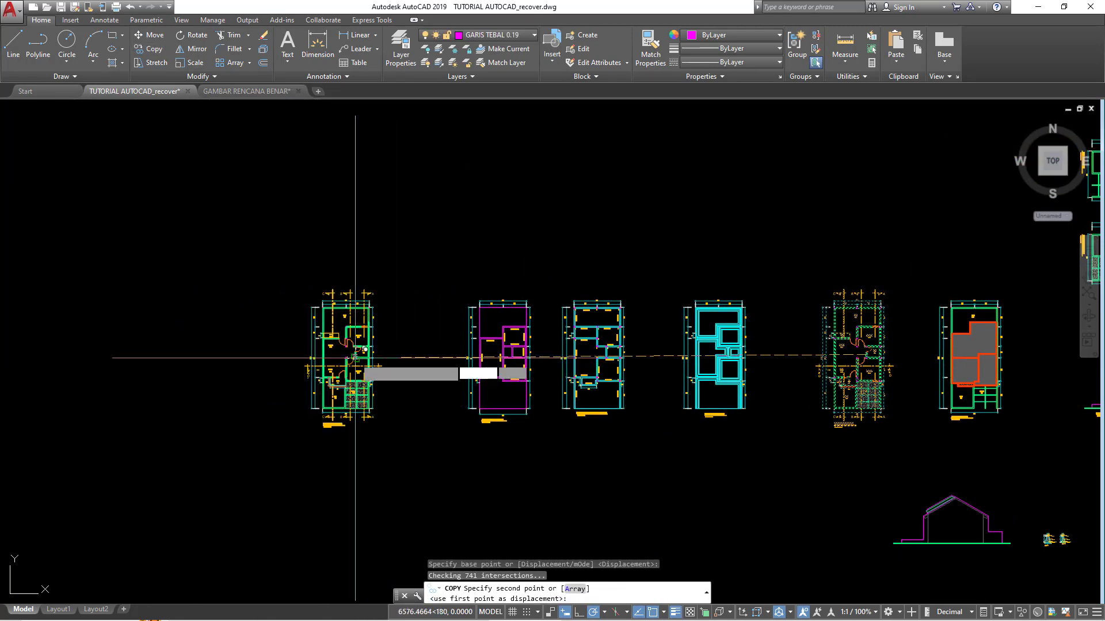
Step: Erase the copy's top dimensions and grid axis markers
{"action": "key", "text": "Return"}
{"action": "scroll", "coordinate": [345, 333], "scroll_direction": "up", "scroll_amount": 2}
{"action": "scroll", "coordinate": [369, 288], "scroll_direction": "up", "scroll_amount": 2}
{"action": "scroll", "coordinate": [376, 271], "scroll_direction": "up", "scroll_amount": 2}
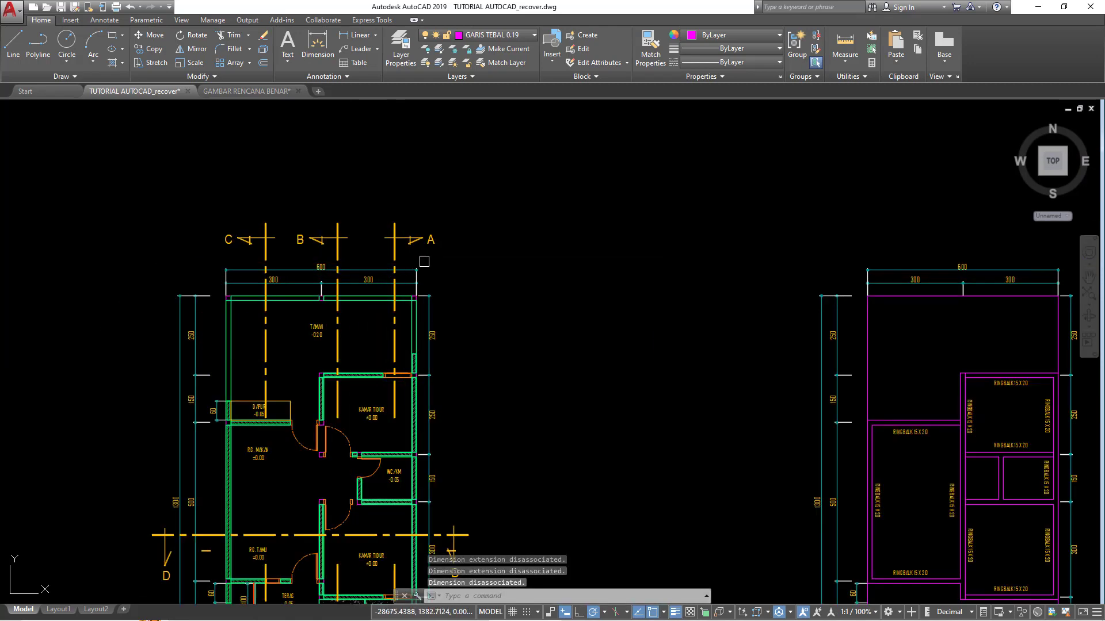
{"action": "left_click", "coordinate": [429, 285]}
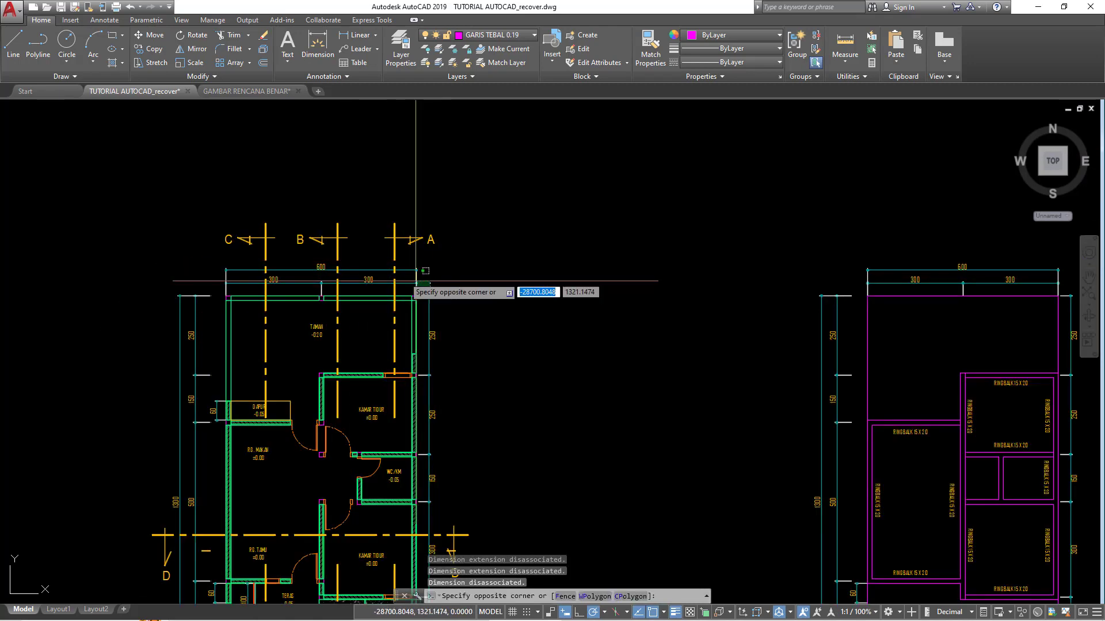
{"action": "left_click", "coordinate": [222, 228]}
{"action": "type", "text": "E"}
{"action": "key", "text": "Return"}
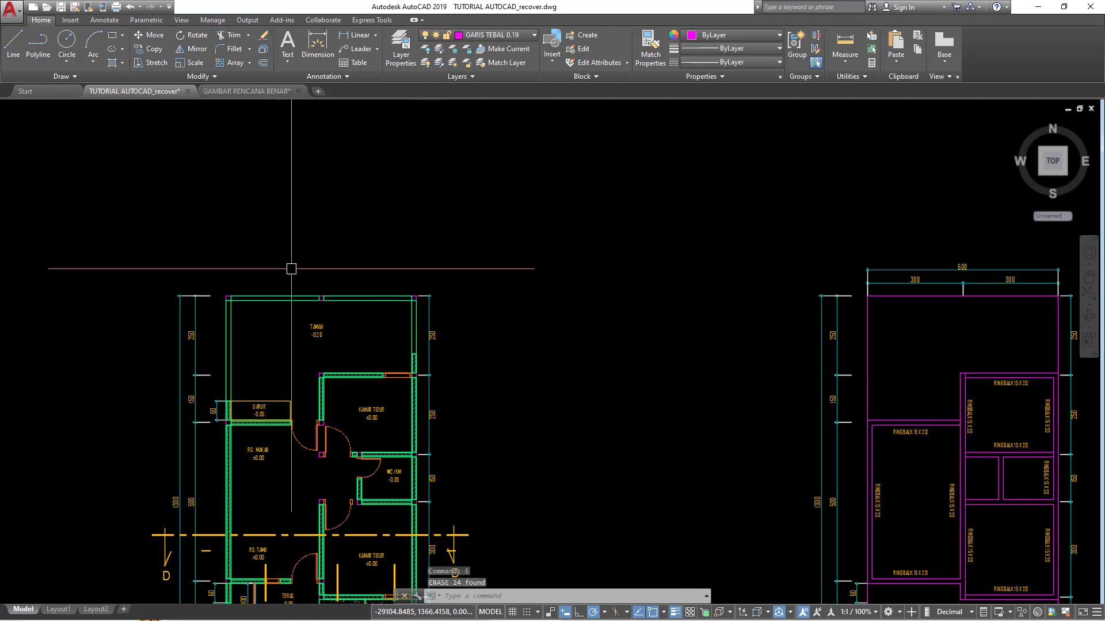
Step: Erase the dimensions along the plan's right side
{"action": "scroll", "coordinate": [291, 266], "scroll_direction": "down", "scroll_amount": 3}
{"action": "scroll", "coordinate": [409, 494], "scroll_direction": "up", "scroll_amount": 1}
{"action": "left_click", "coordinate": [396, 514]}
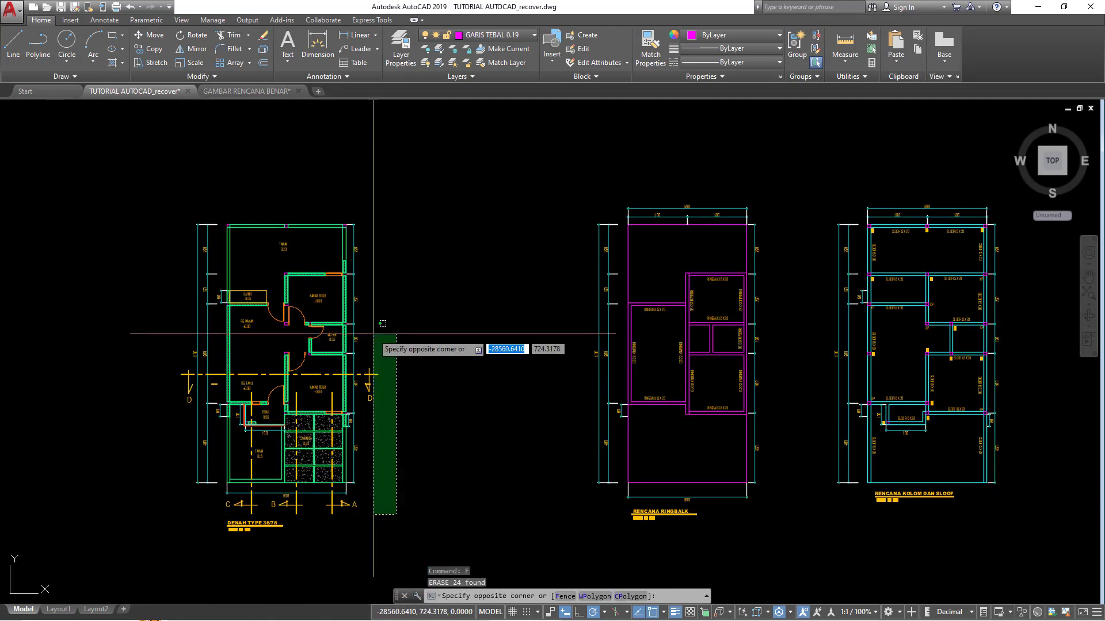
{"action": "left_click", "coordinate": [353, 222]}
{"action": "key", "text": "Return"}
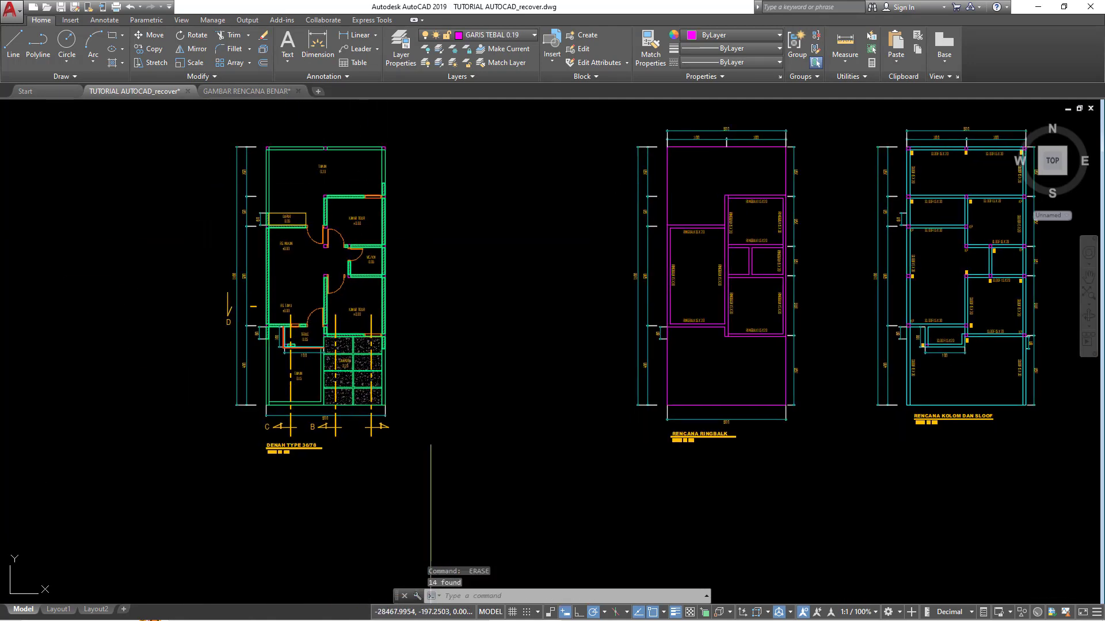
Step: Erase the leftover axis lines, including the bottom axis line and its marker
{"action": "scroll", "coordinate": [370, 474], "scroll_direction": "up", "scroll_amount": 2}
{"action": "left_click", "coordinate": [423, 469]}
{"action": "left_click", "coordinate": [322, 417]}
{"action": "scroll", "coordinate": [322, 416], "scroll_direction": "up", "scroll_amount": 2}
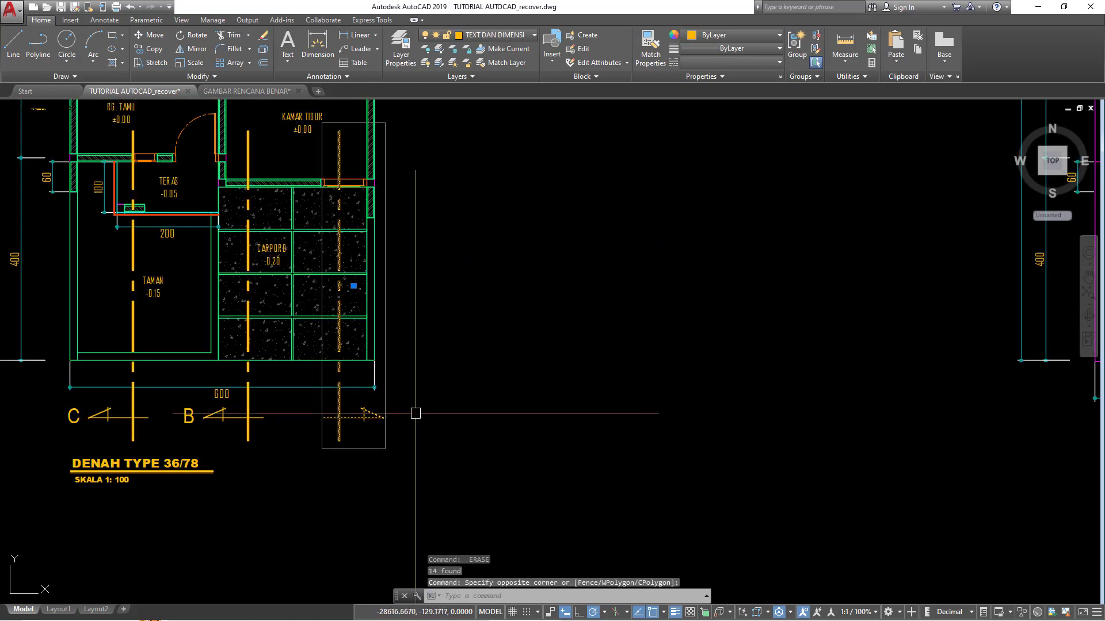
{"action": "left_click", "coordinate": [413, 411]}
{"action": "left_click", "coordinate": [62, 383]}
{"action": "key", "text": "Return"}
Step: Erase the dimension lines along the plan's left side
{"action": "scroll", "coordinate": [653, 580], "scroll_direction": "down", "scroll_amount": 2}
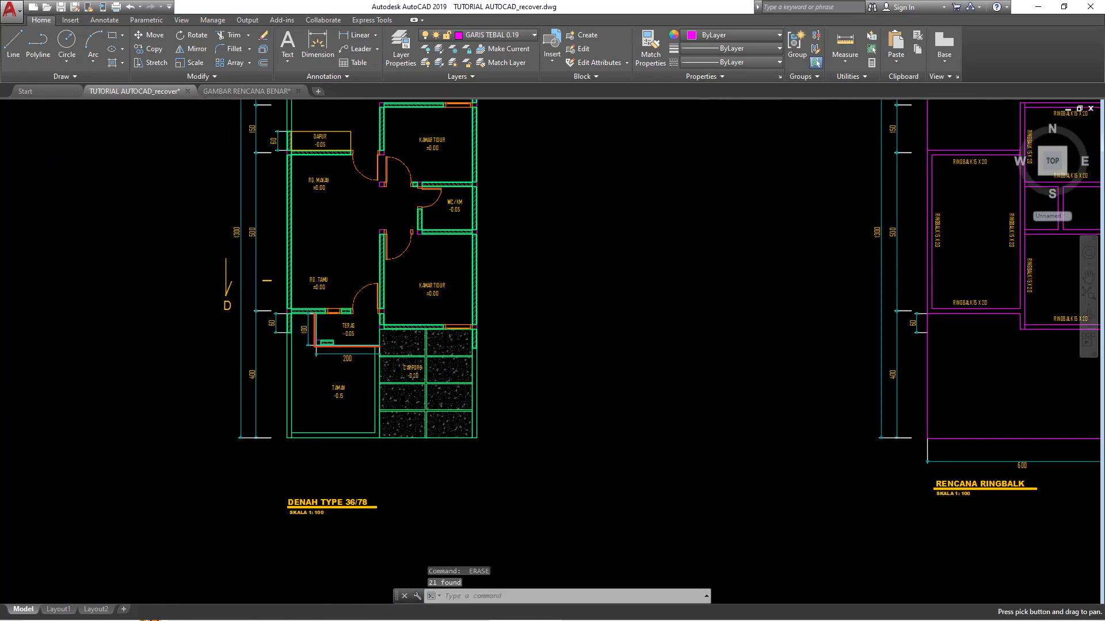
{"action": "left_click", "coordinate": [277, 445]}
{"action": "scroll", "coordinate": [255, 369], "scroll_direction": "down", "scroll_amount": 3}
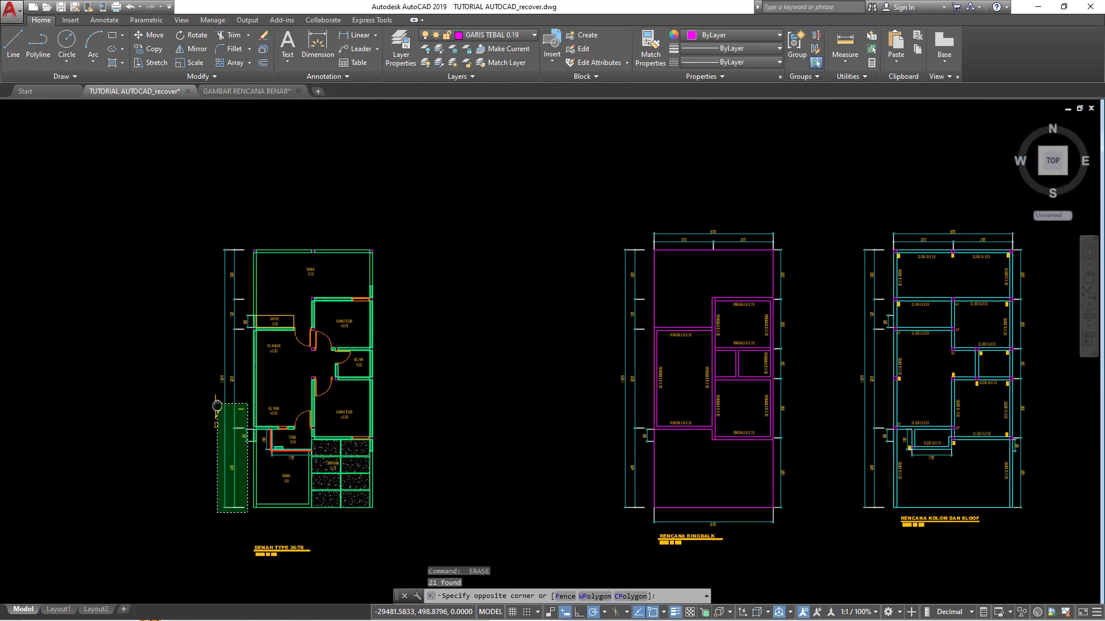
{"action": "left_click", "coordinate": [198, 236]}
{"action": "type", "text": "e"}
{"action": "key", "text": "Return"}
Step: Erase the RG. TAMU and TAMAN labels and the terrace dimensions, including the 200
{"action": "scroll", "coordinate": [260, 461], "scroll_direction": "up", "scroll_amount": 4}
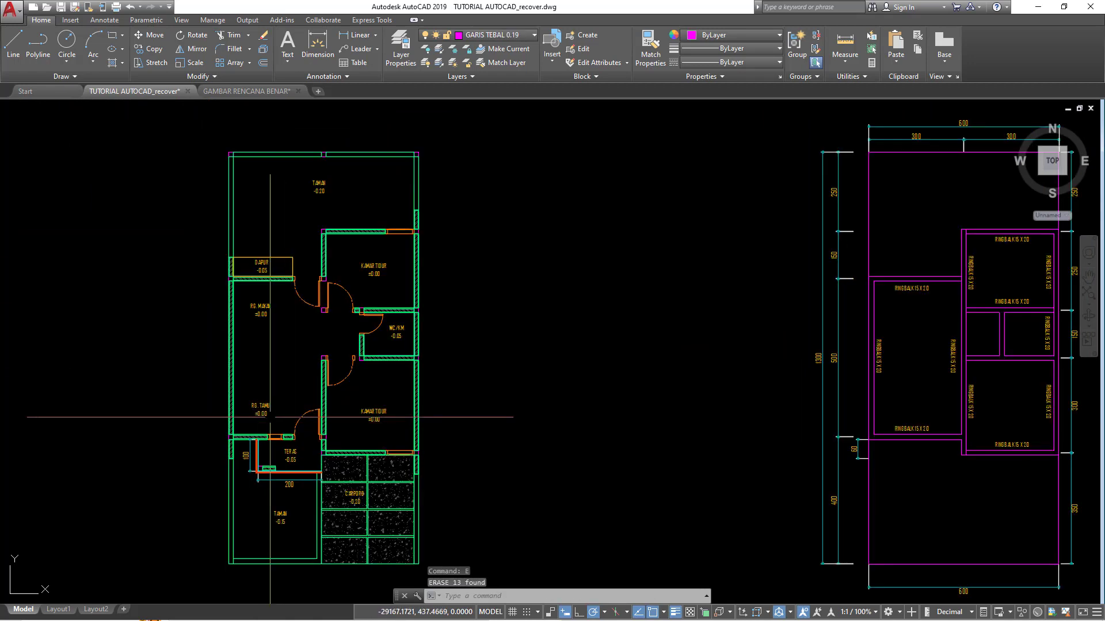
{"action": "scroll", "coordinate": [242, 412], "scroll_direction": "up", "scroll_amount": 1}
{"action": "left_click", "coordinate": [262, 385]}
{"action": "left_click", "coordinate": [245, 455]}
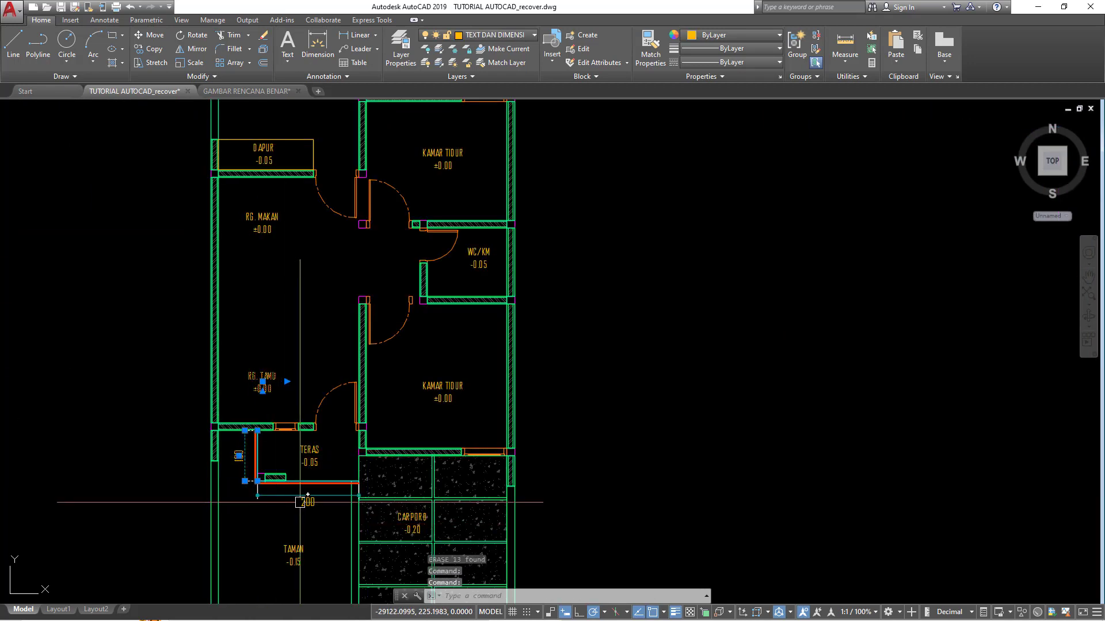
{"action": "left_click", "coordinate": [291, 551]}
{"action": "left_click", "coordinate": [311, 481]}
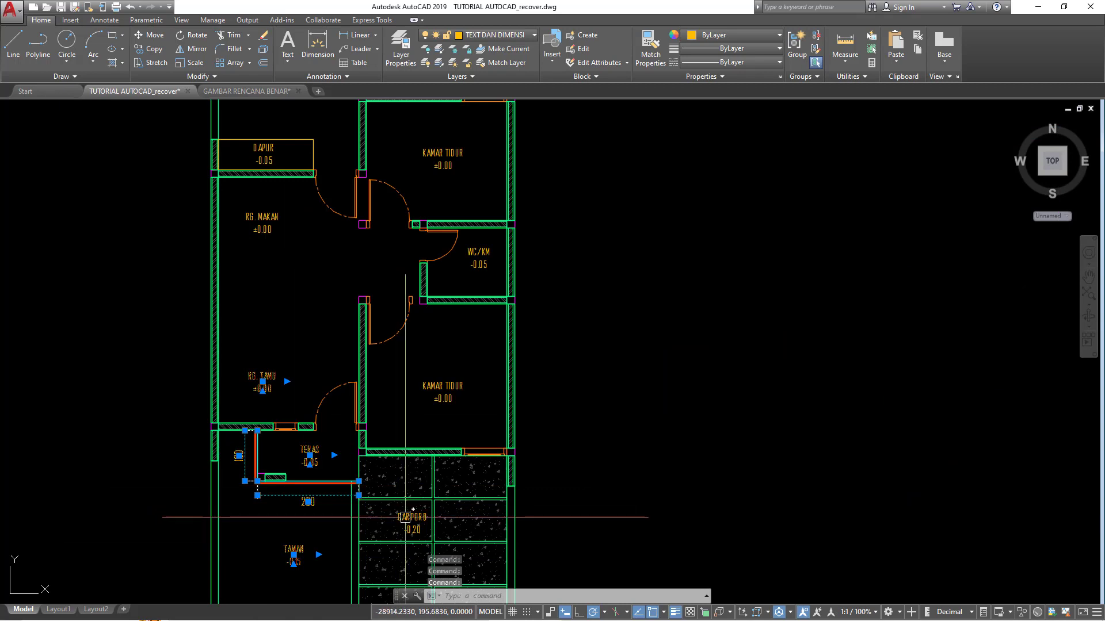
{"action": "type", "text": "e"}
{"action": "key", "text": "Return"}
Step: Erase the remaining room labels, including the KAMAR TIDUR labels
{"action": "left_click", "coordinate": [443, 391]}
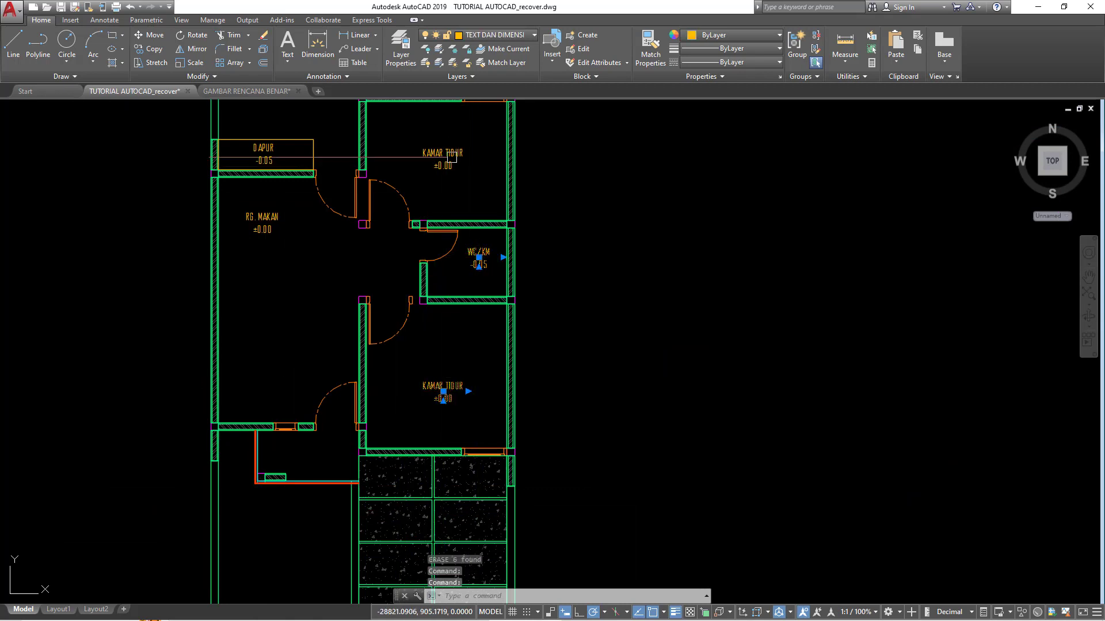
{"action": "left_click", "coordinate": [452, 156]}
{"action": "left_click", "coordinate": [259, 226]}
{"action": "left_click", "coordinate": [264, 152]}
{"action": "type", "text": "e"}
{"action": "key", "text": "Return"}
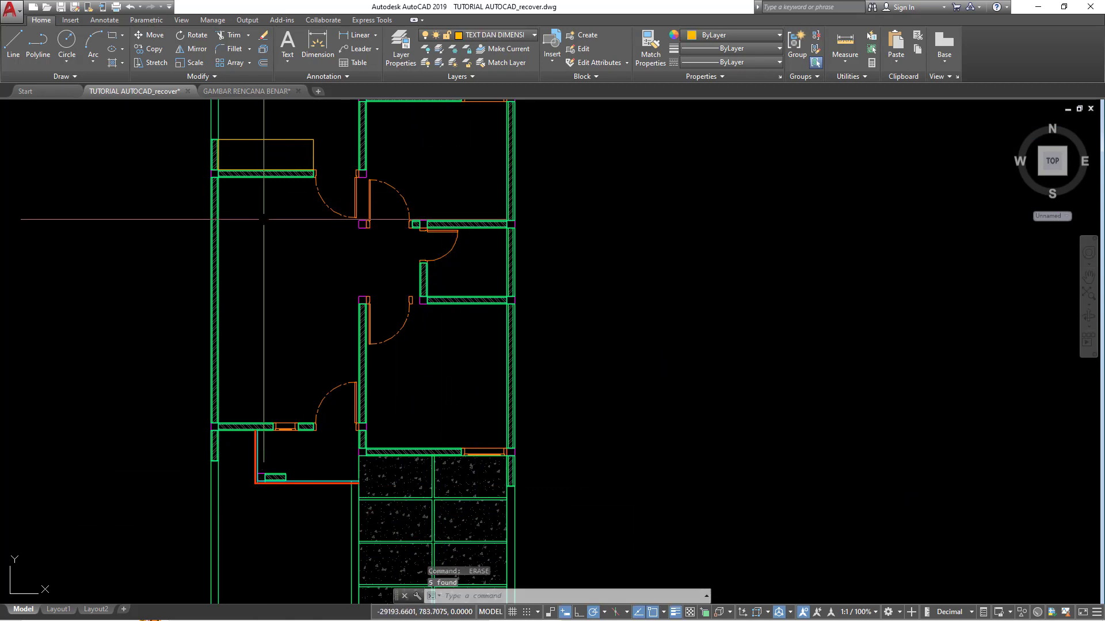
{"action": "scroll", "coordinate": [281, 362], "scroll_direction": "down", "scroll_amount": 2}
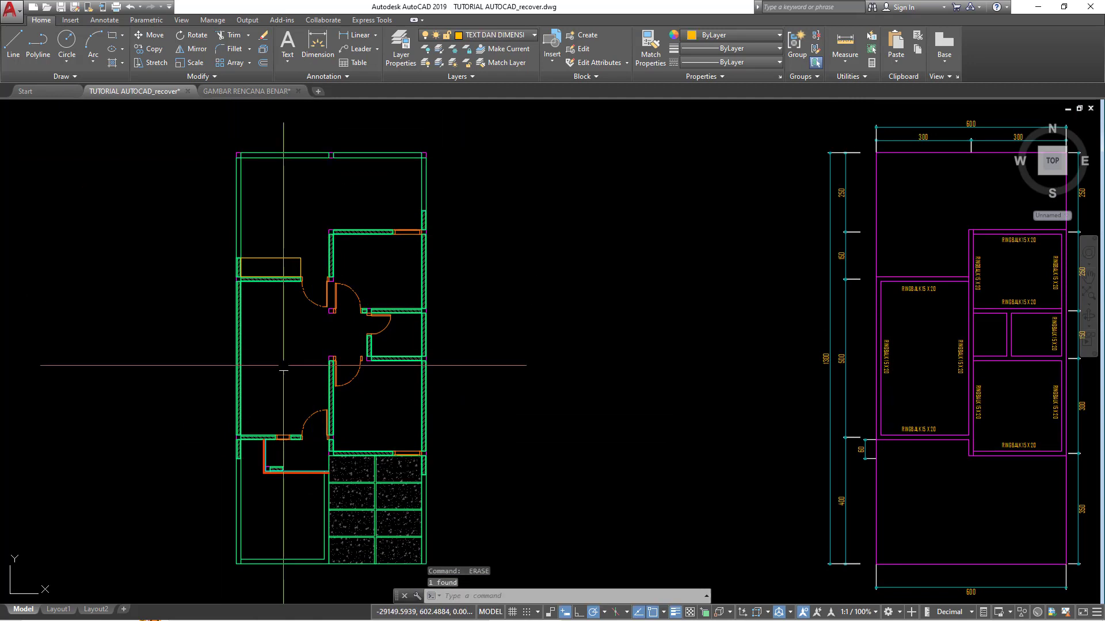
{"action": "scroll", "coordinate": [283, 366], "scroll_direction": "down", "scroll_amount": 1}
{"action": "scroll", "coordinate": [265, 368], "scroll_direction": "up", "scroll_amount": 5}
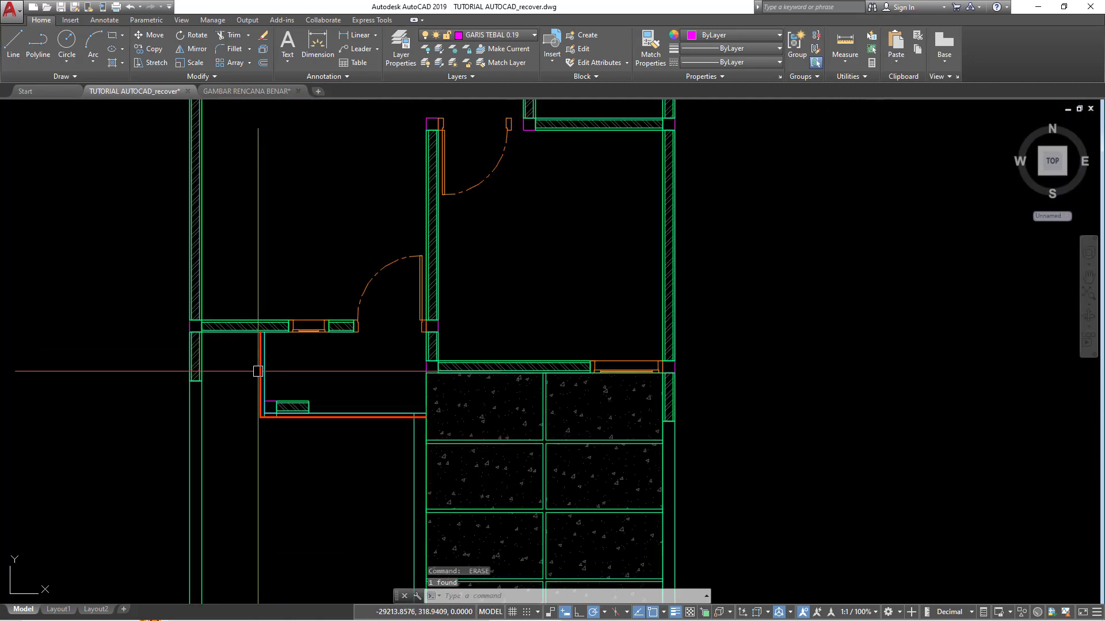
{"action": "scroll", "coordinate": [236, 385], "scroll_direction": "down", "scroll_amount": 4}
{"action": "middle_click_drag", "start_coordinate": [277, 423], "coordinate": [278, 481]}
{"action": "scroll", "coordinate": [234, 394], "scroll_direction": "down", "scroll_amount": 1}
Step: Crossing-select the entire stripped floor plan copy
{"action": "scroll", "coordinate": [234, 394], "scroll_direction": "down", "scroll_amount": 3}
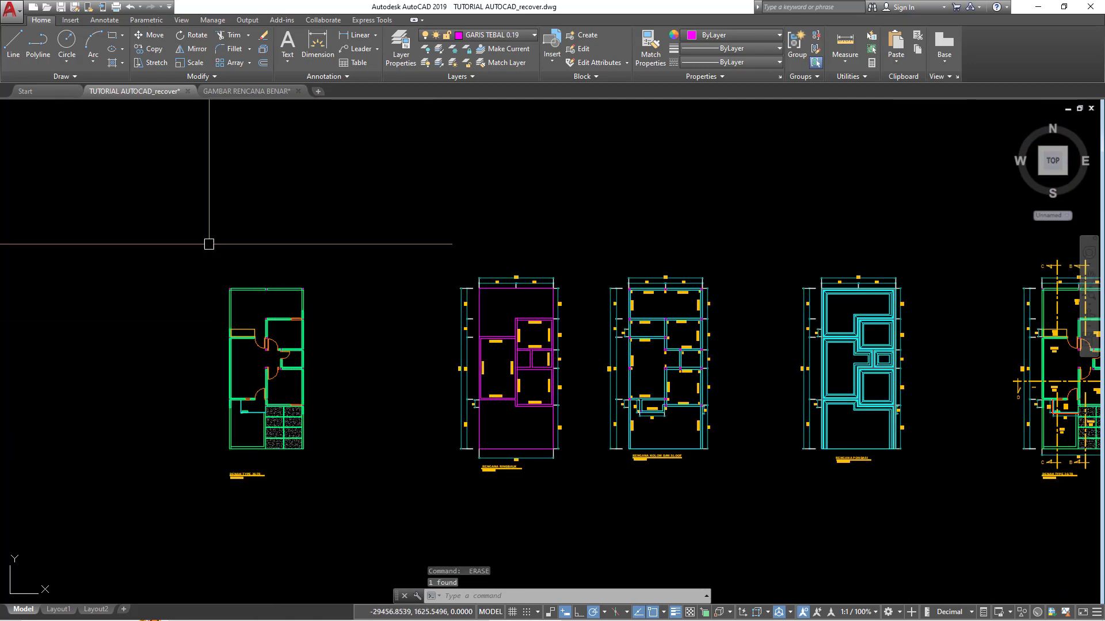
{"action": "left_click", "coordinate": [209, 244]}
{"action": "left_click", "coordinate": [314, 457]}
{"action": "scroll", "coordinate": [314, 458], "scroll_direction": "up", "scroll_amount": 2}
{"action": "middle_click_drag", "start_coordinate": [313, 458], "coordinate": [409, 480]}
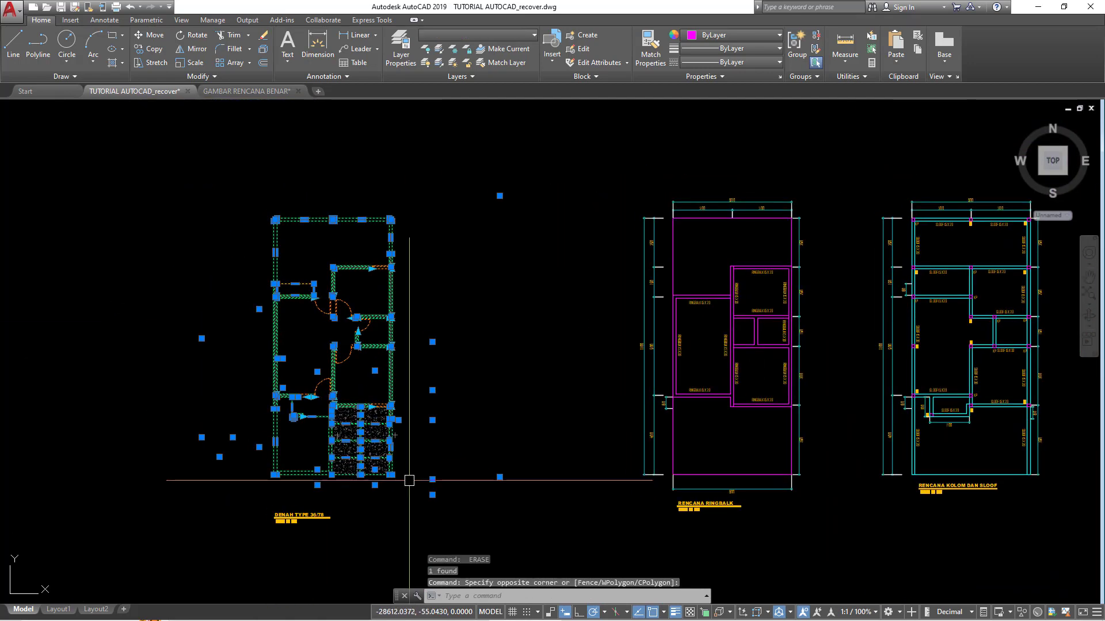
{"action": "scroll", "coordinate": [409, 481], "scroll_direction": "up", "scroll_amount": 2}
{"action": "left_click", "coordinate": [456, 489]}
{"action": "scroll", "coordinate": [255, 346], "scroll_direction": "down", "scroll_amount": 2}
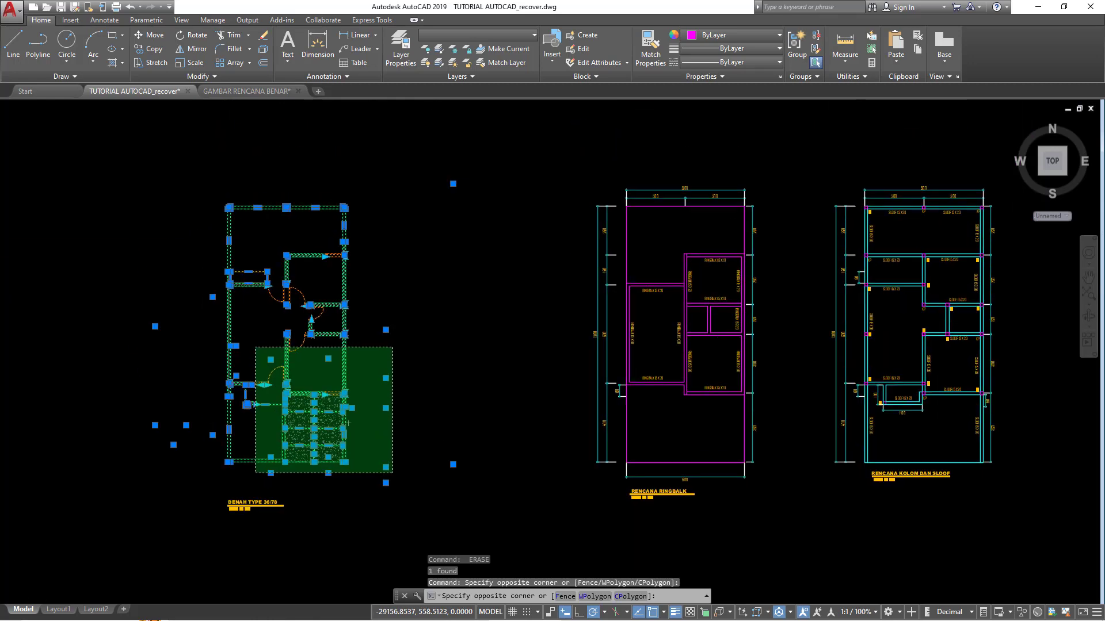
{"action": "left_click", "coordinate": [222, 168]}
Step: Define block DENAH REFRESNSI from the selection, based at the top-left wall corner
{"action": "type", "text": "b"}
{"action": "key", "text": "Return"}
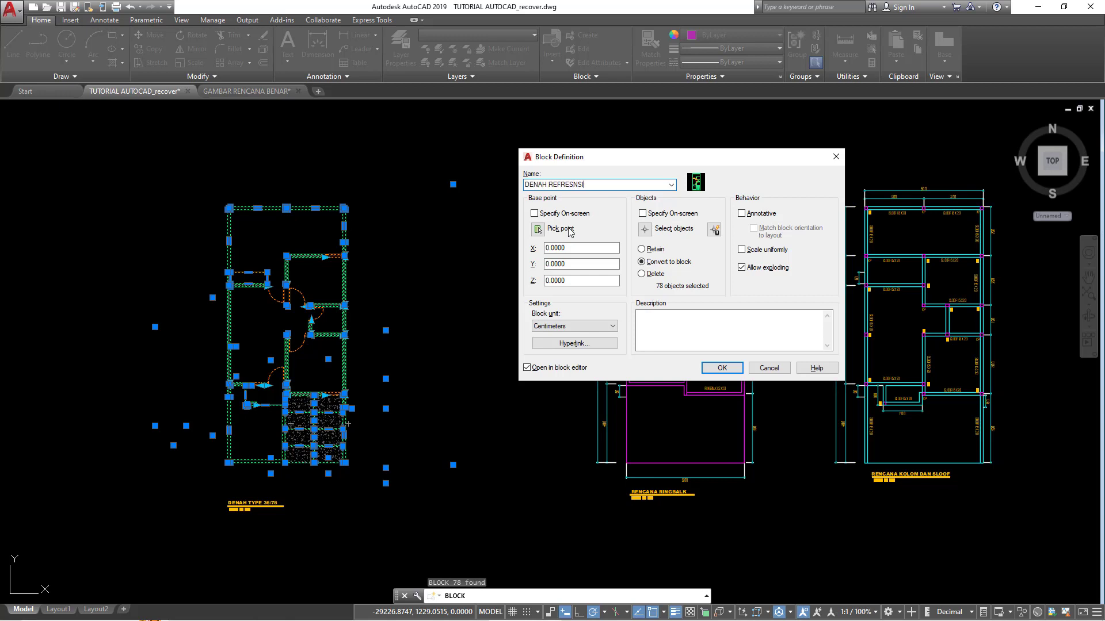
{"action": "left_click", "coordinate": [537, 231]}
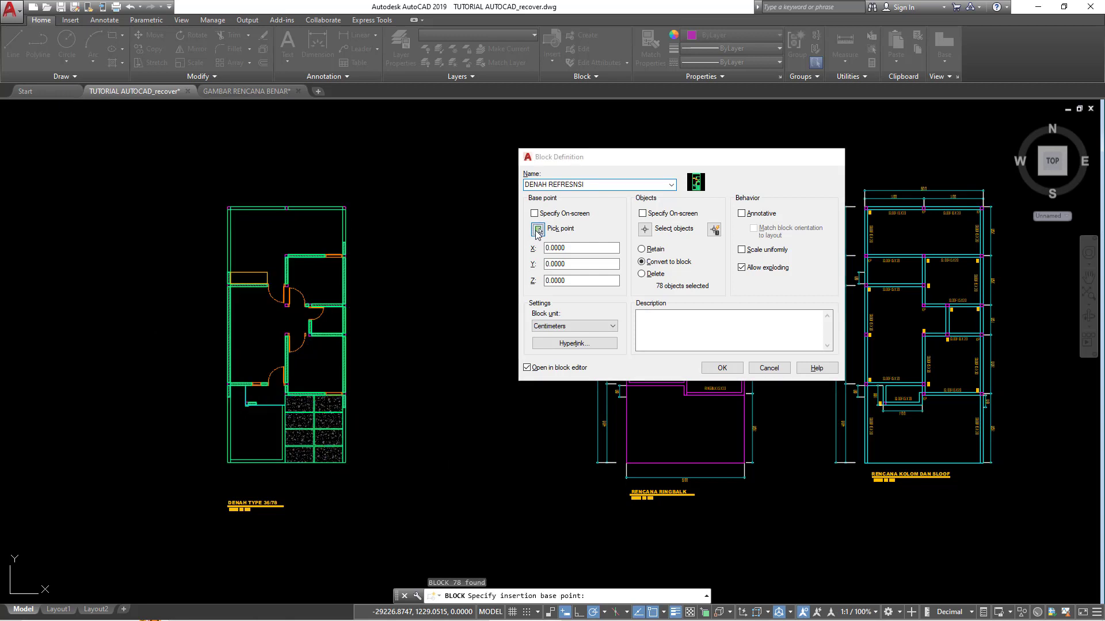
{"action": "scroll", "coordinate": [230, 216], "scroll_direction": "up", "scroll_amount": 3}
{"action": "scroll", "coordinate": [293, 211], "scroll_direction": "up", "scroll_amount": 2}
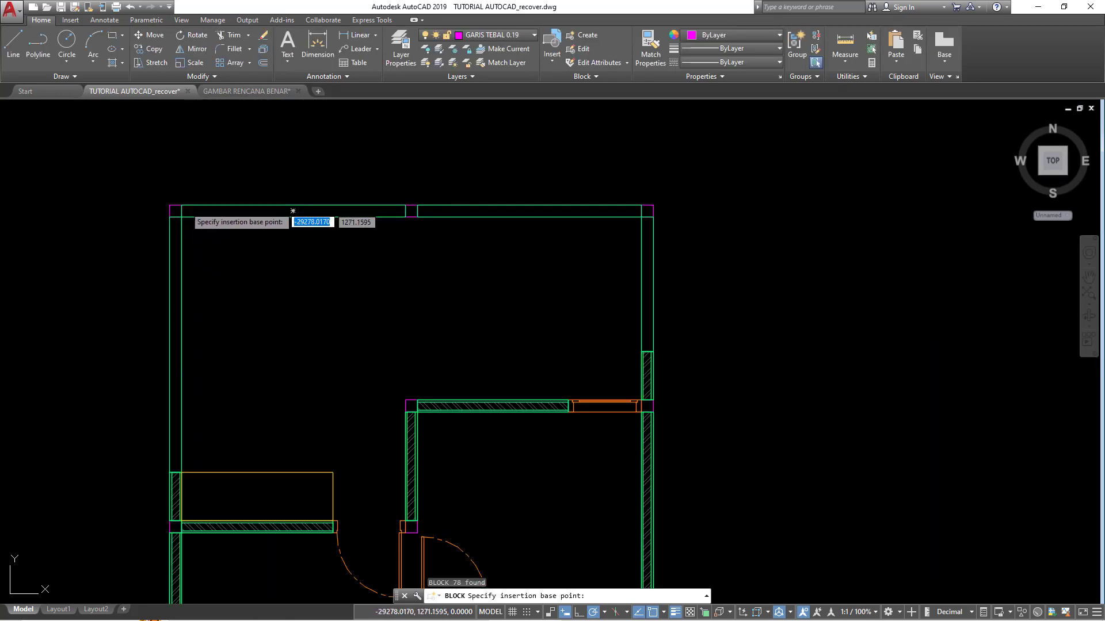
{"action": "left_click", "coordinate": [176, 205]}
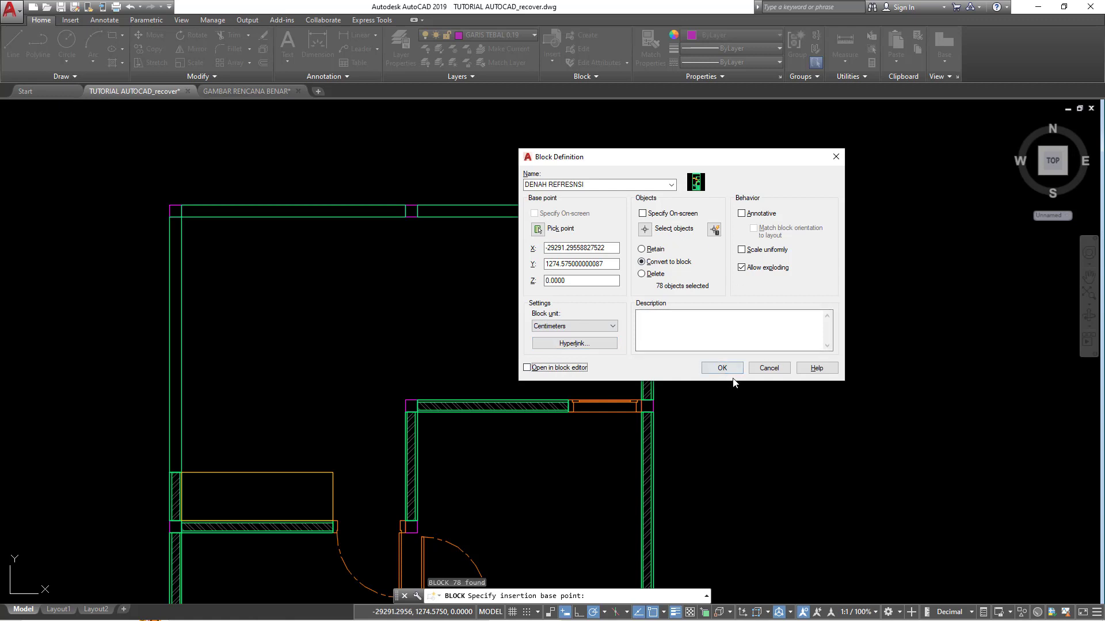
{"action": "left_click", "coordinate": [721, 368]}
Step: Clear the selection and recenter the view on the floor plan and ringbalk drawing
{"action": "scroll", "coordinate": [707, 374], "scroll_direction": "down", "scroll_amount": 4}
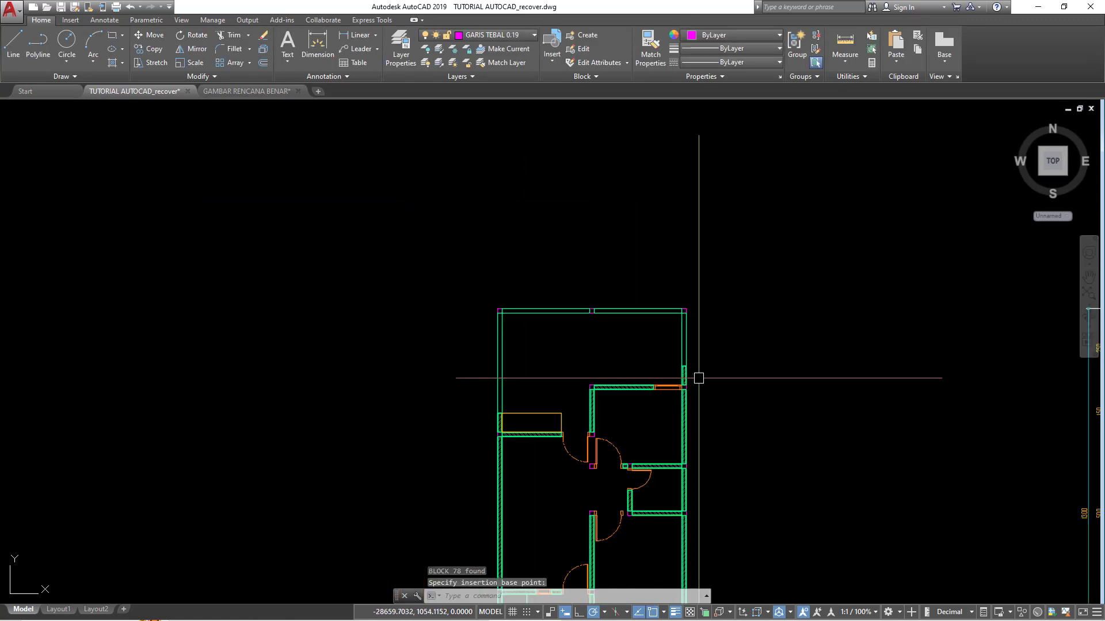
{"action": "middle_click_drag", "start_coordinate": [678, 375], "coordinate": [466, 265]}
{"action": "key", "text": "Escape"}
{"action": "scroll", "coordinate": [443, 310], "scroll_direction": "down", "scroll_amount": 3}
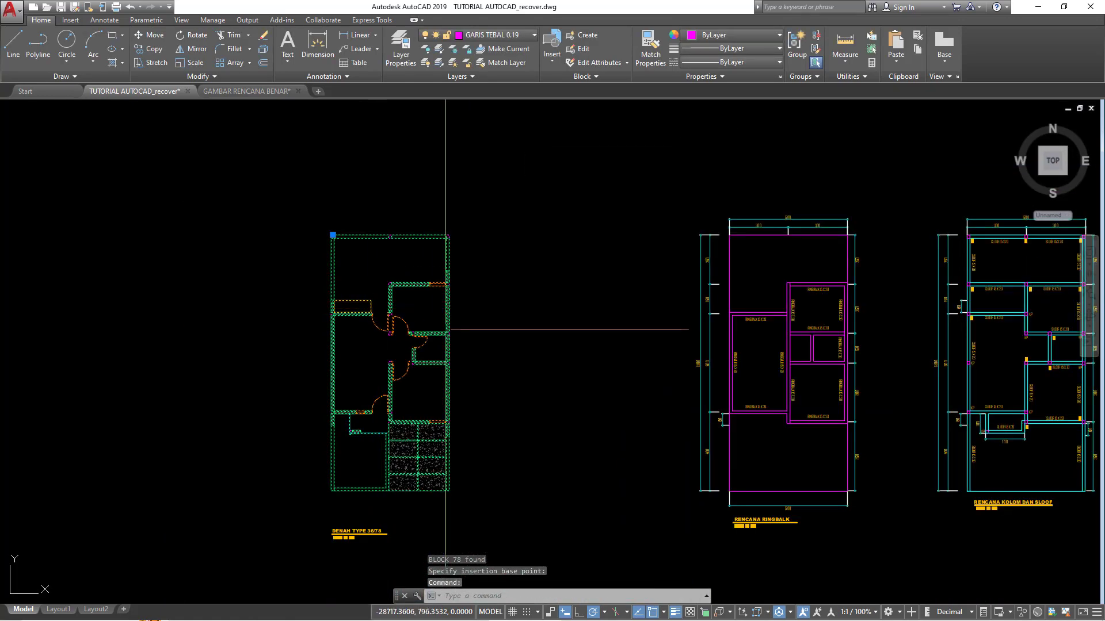
{"action": "scroll", "coordinate": [370, 320], "scroll_direction": "up", "scroll_amount": 2}
{"action": "middle_click_drag", "start_coordinate": [402, 345], "coordinate": [344, 315]}
{"action": "scroll", "coordinate": [310, 370], "scroll_direction": "up", "scroll_amount": 2}
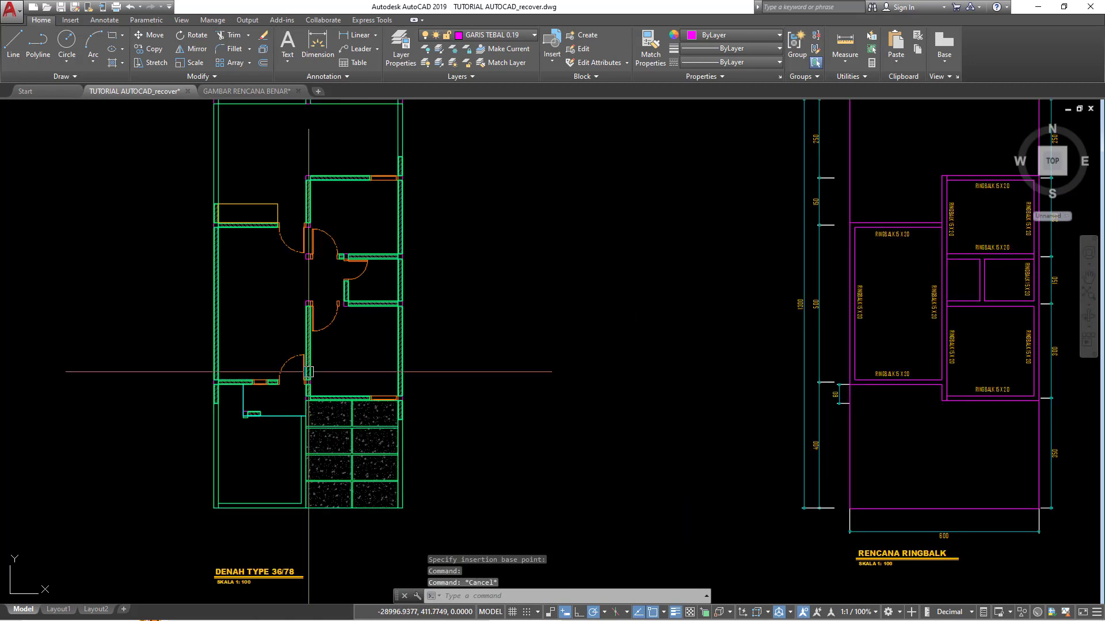
{"action": "middle_click_drag", "start_coordinate": [300, 180], "coordinate": [295, 229]}
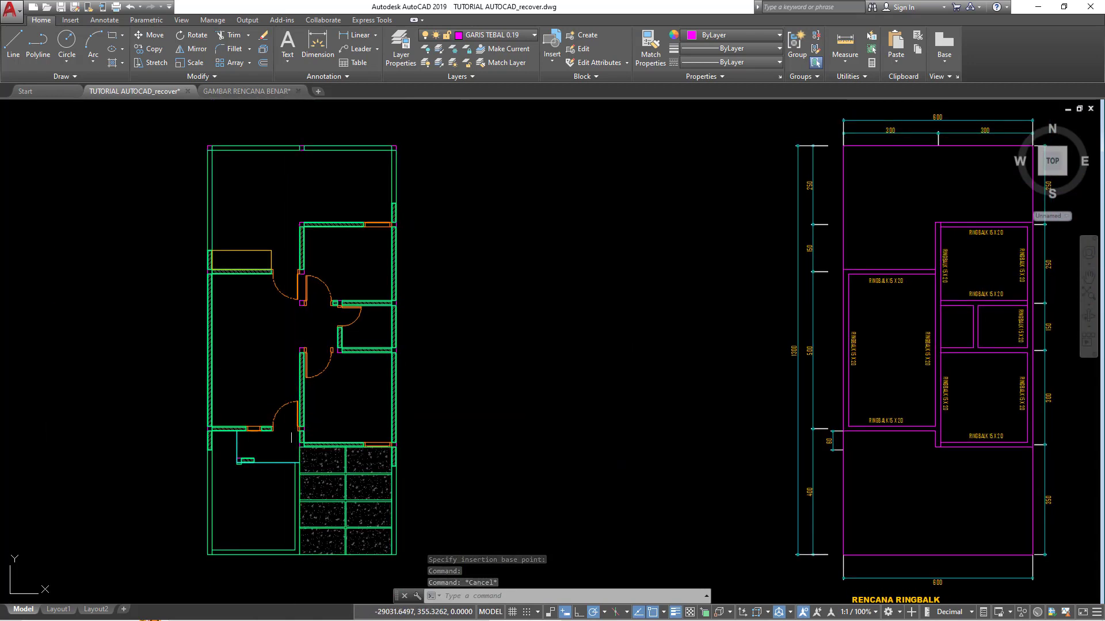
{"action": "middle_click_drag", "start_coordinate": [308, 431], "coordinate": [391, 439]}
Step: Trace the left long wall with a rectangle snapped to its opposite corners
{"action": "scroll", "coordinate": [392, 438], "scroll_direction": "up", "scroll_amount": 2}
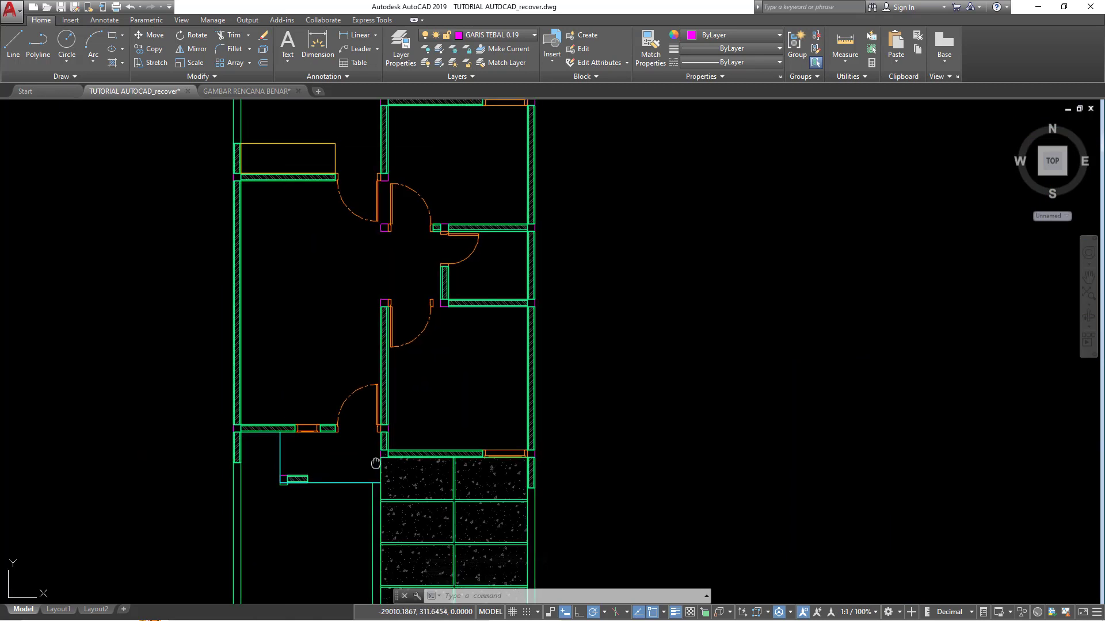
{"action": "key", "text": "Escape"}
{"action": "type", "text": "RE"}
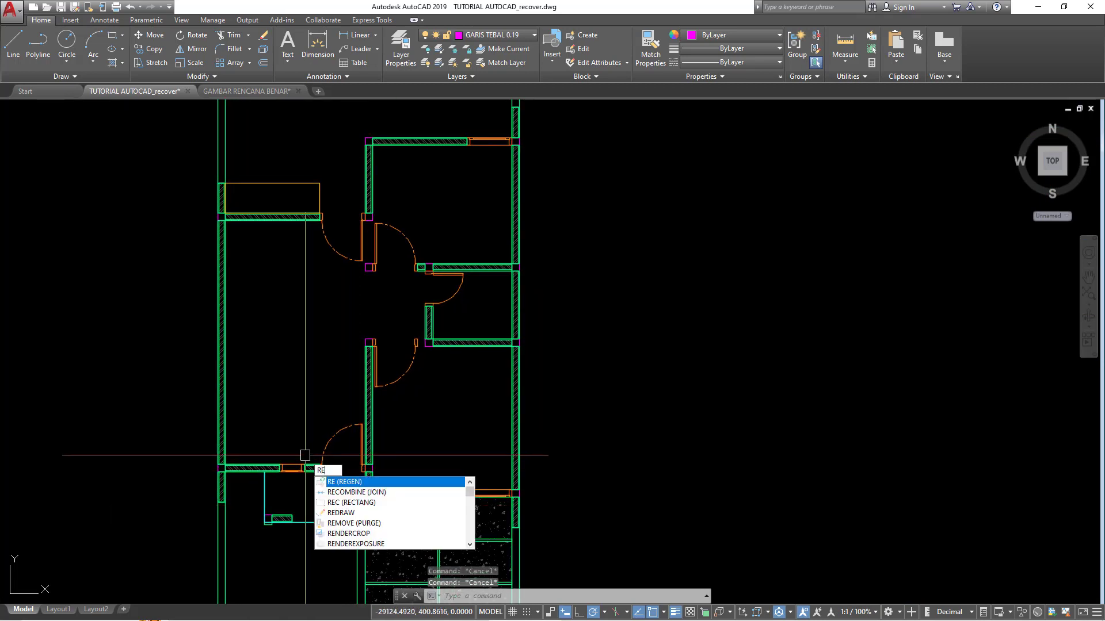
{"action": "key", "text": "Escape"}
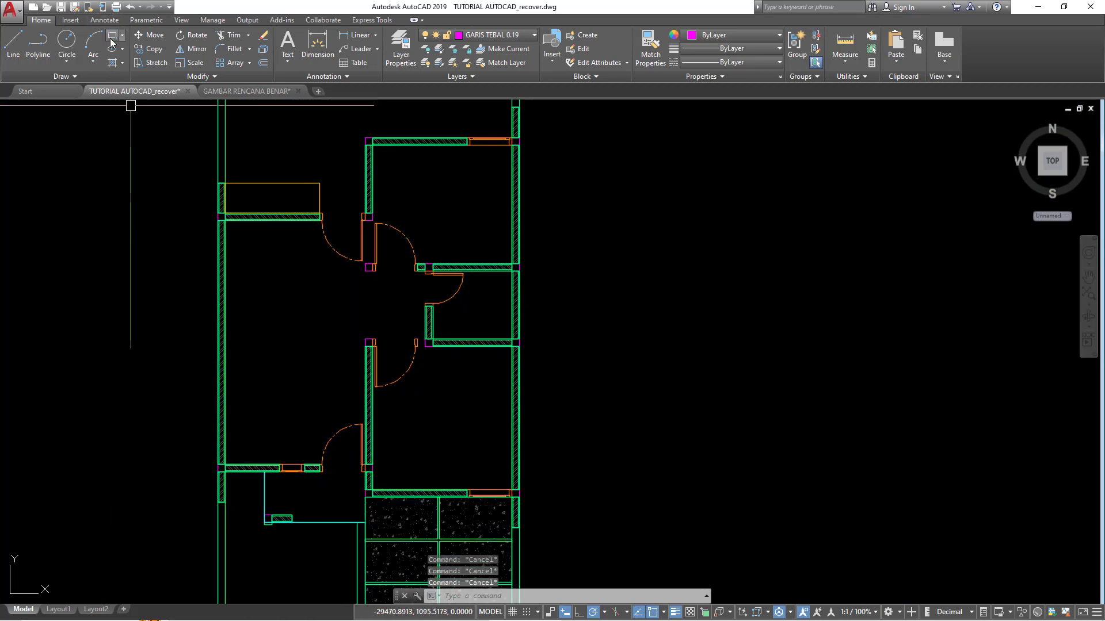
{"action": "left_click", "coordinate": [112, 35]}
{"action": "scroll", "coordinate": [210, 175], "scroll_direction": "up", "scroll_amount": 4}
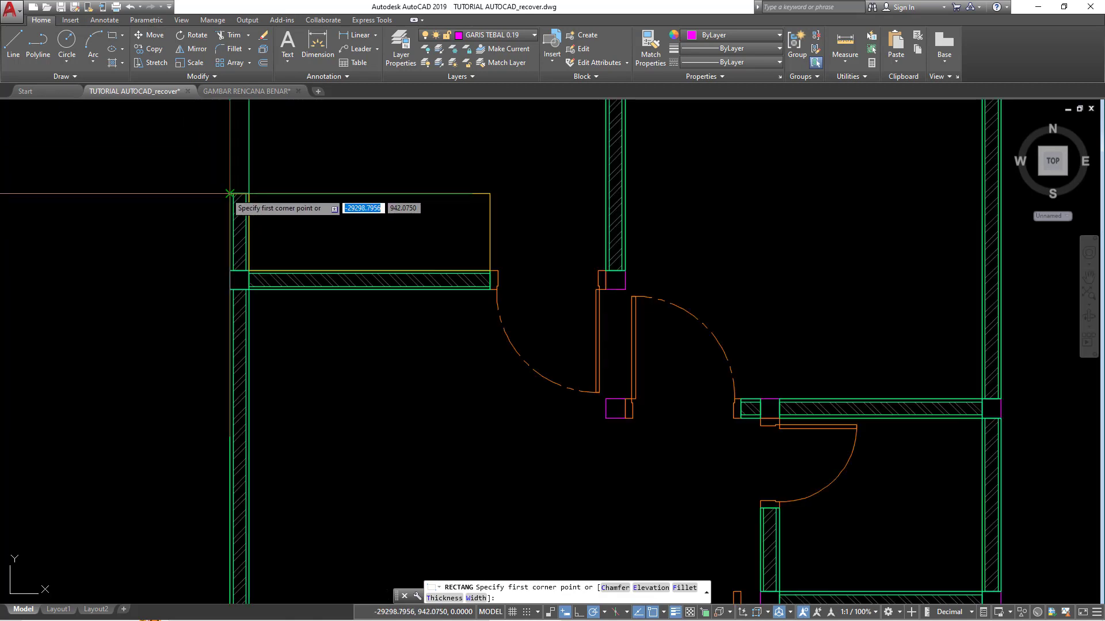
{"action": "left_click", "coordinate": [231, 194]}
{"action": "scroll", "coordinate": [147, 211], "scroll_direction": "down", "scroll_amount": 5}
{"action": "scroll", "coordinate": [196, 509], "scroll_direction": "up", "scroll_amount": 5}
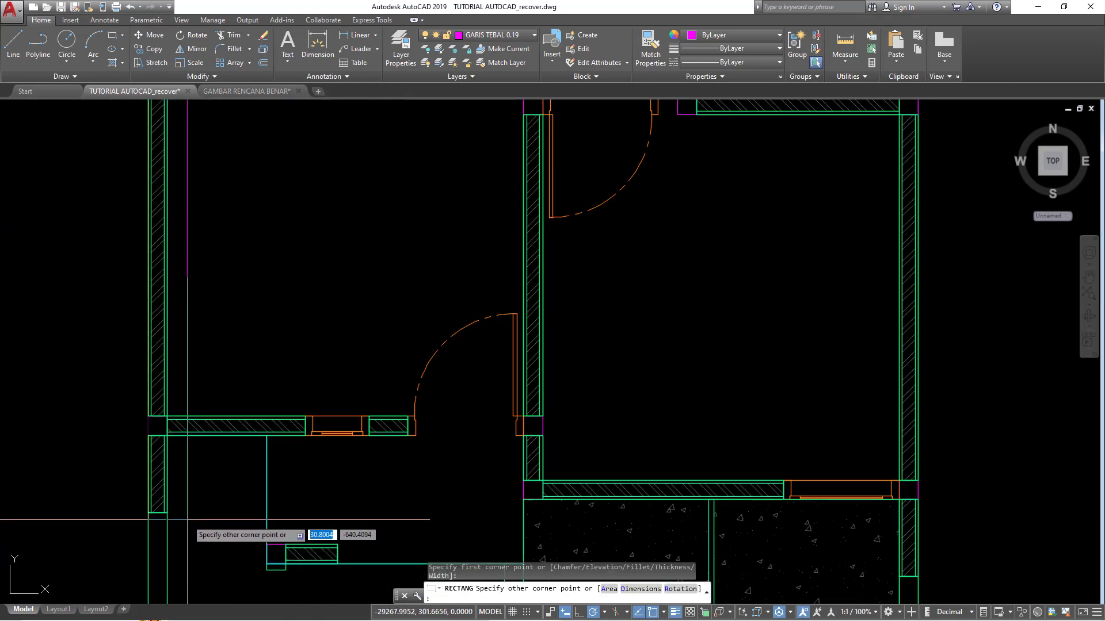
{"action": "left_click", "coordinate": [167, 512]}
{"action": "scroll", "coordinate": [192, 399], "scroll_direction": "down", "scroll_amount": 1}
{"action": "scroll", "coordinate": [202, 303], "scroll_direction": "down", "scroll_amount": 2}
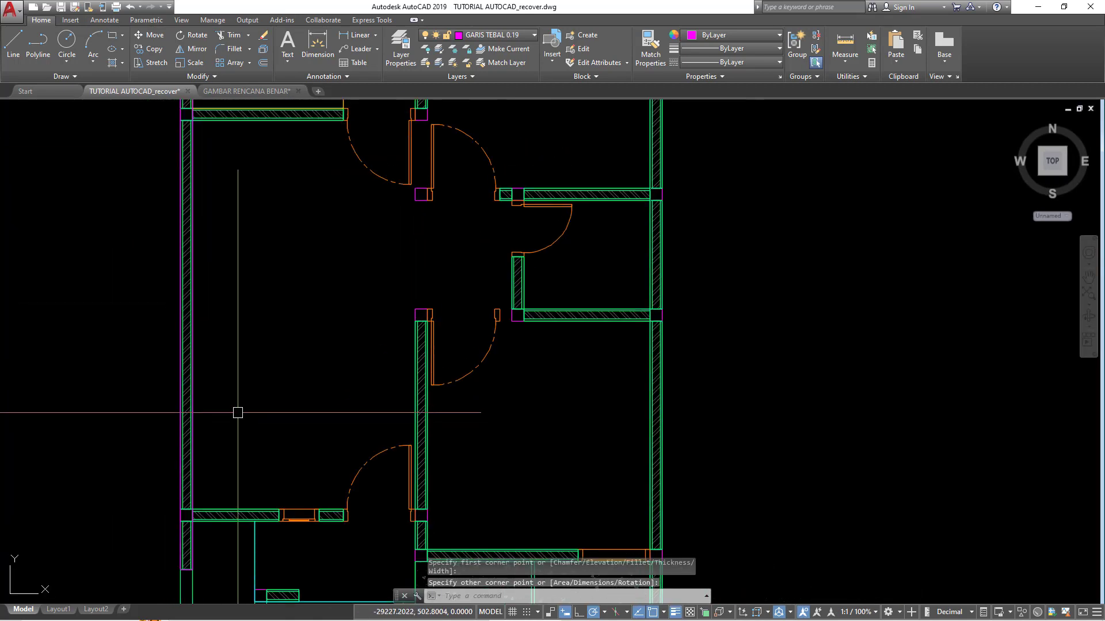
{"action": "scroll", "coordinate": [237, 412], "scroll_direction": "down", "scroll_amount": 1}
Step: Draw a second rectangle tracing the middle wall between its corners
{"action": "type", "text": "C"}
{"action": "key", "text": "Return"}
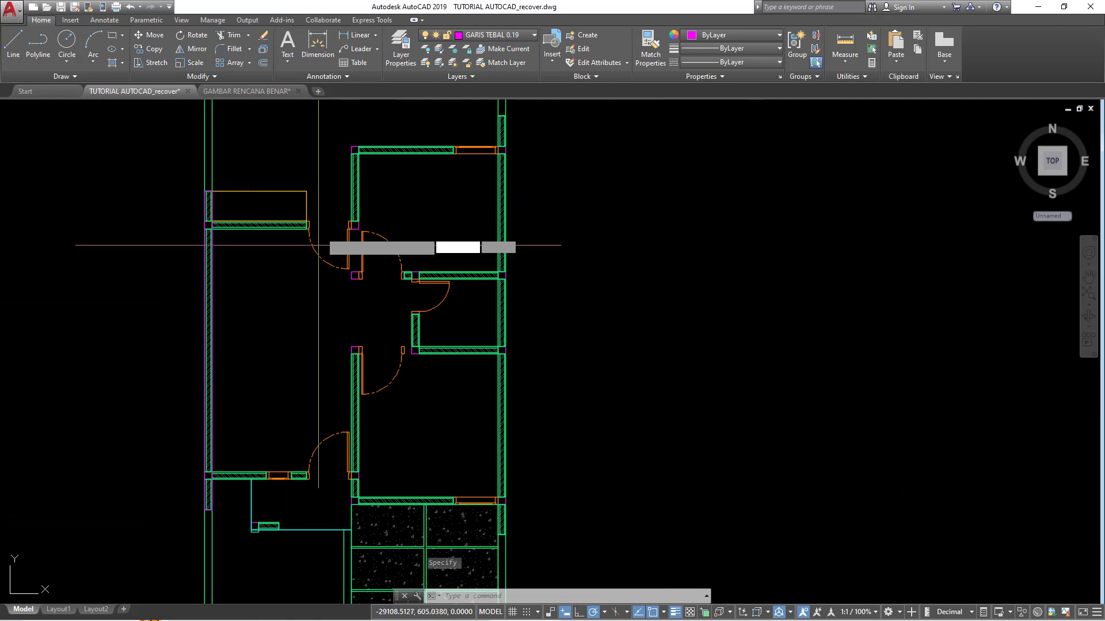
{"action": "scroll", "coordinate": [347, 144], "scroll_direction": "up", "scroll_amount": 1}
{"action": "scroll", "coordinate": [351, 150], "scroll_direction": "up", "scroll_amount": 1}
{"action": "left_click", "coordinate": [298, 179]}
{"action": "scroll", "coordinate": [260, 194], "scroll_direction": "down", "scroll_amount": 3}
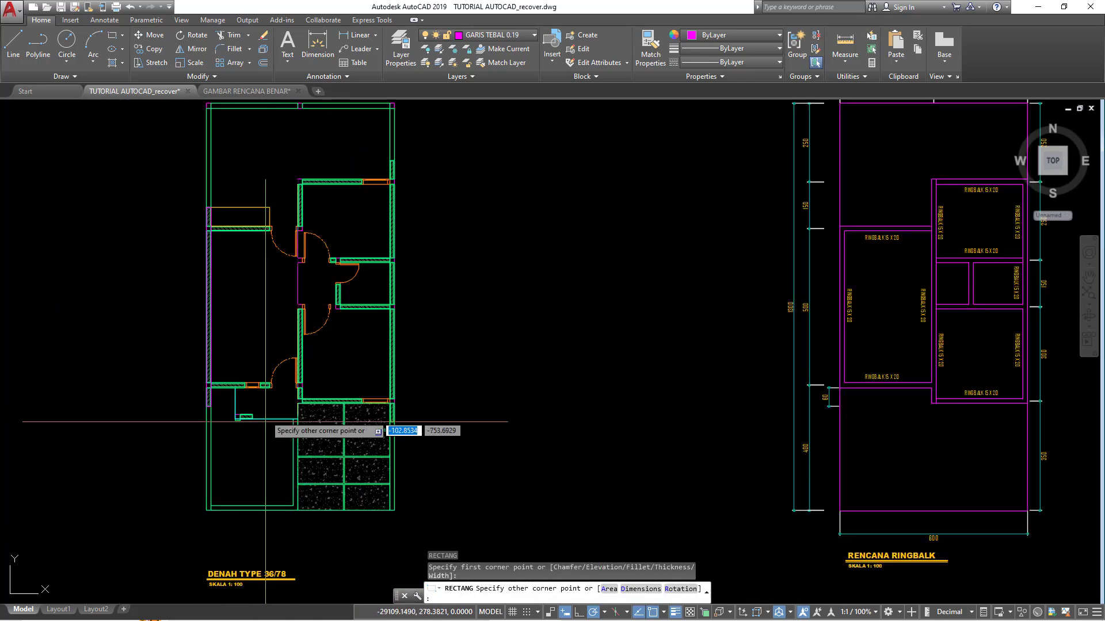
{"action": "scroll", "coordinate": [322, 368], "scroll_direction": "up", "scroll_amount": 4}
{"action": "left_click", "coordinate": [339, 365]}
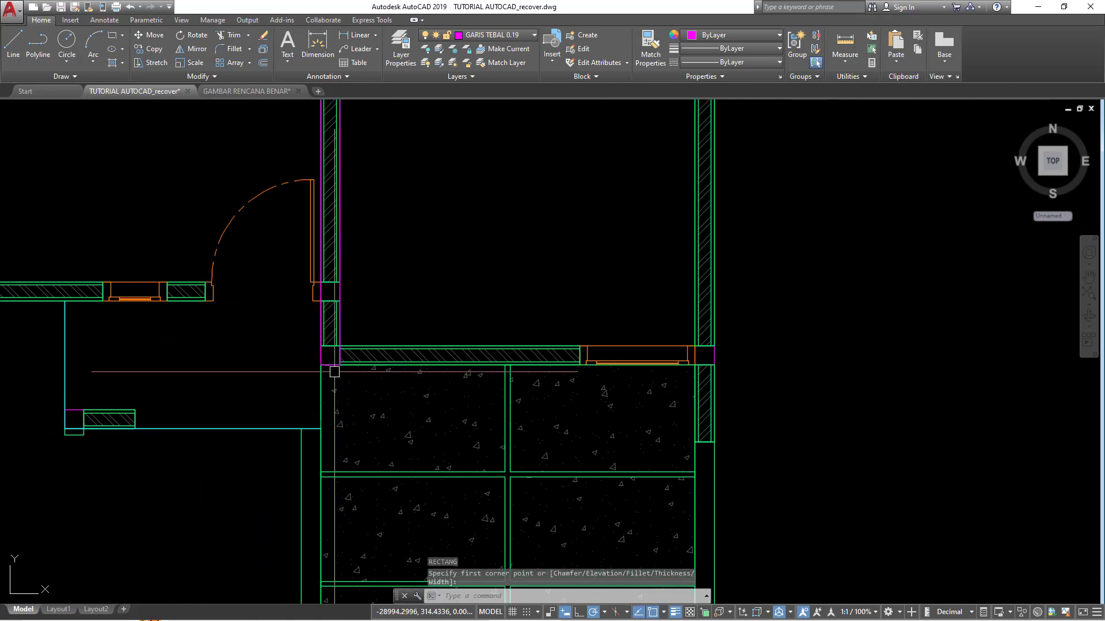
{"action": "scroll", "coordinate": [345, 345], "scroll_direction": "down", "scroll_amount": 3}
{"action": "scroll", "coordinate": [382, 326], "scroll_direction": "up", "scroll_amount": 1}
{"action": "scroll", "coordinate": [421, 282], "scroll_direction": "up", "scroll_amount": 1}
Step: Draw a third rectangle along the right wall, then cancel the command
{"action": "key", "text": "Return"}
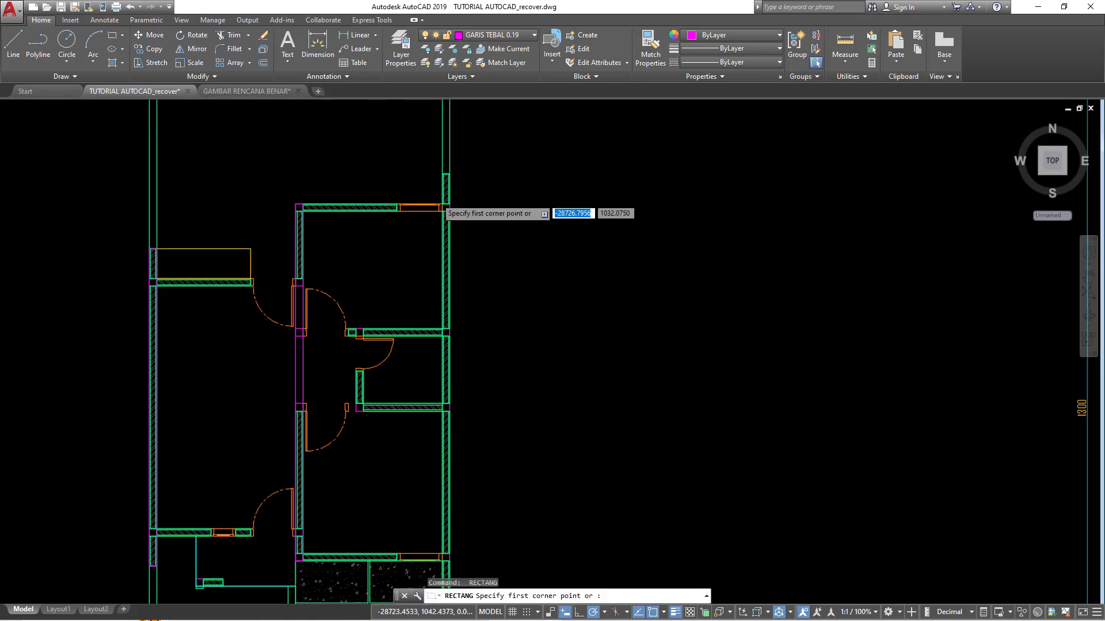
{"action": "scroll", "coordinate": [452, 167], "scroll_direction": "up", "scroll_amount": 3}
{"action": "left_click", "coordinate": [450, 138]}
{"action": "scroll", "coordinate": [403, 167], "scroll_direction": "down", "scroll_amount": 2}
{"action": "scroll", "coordinate": [364, 188], "scroll_direction": "down", "scroll_amount": 3}
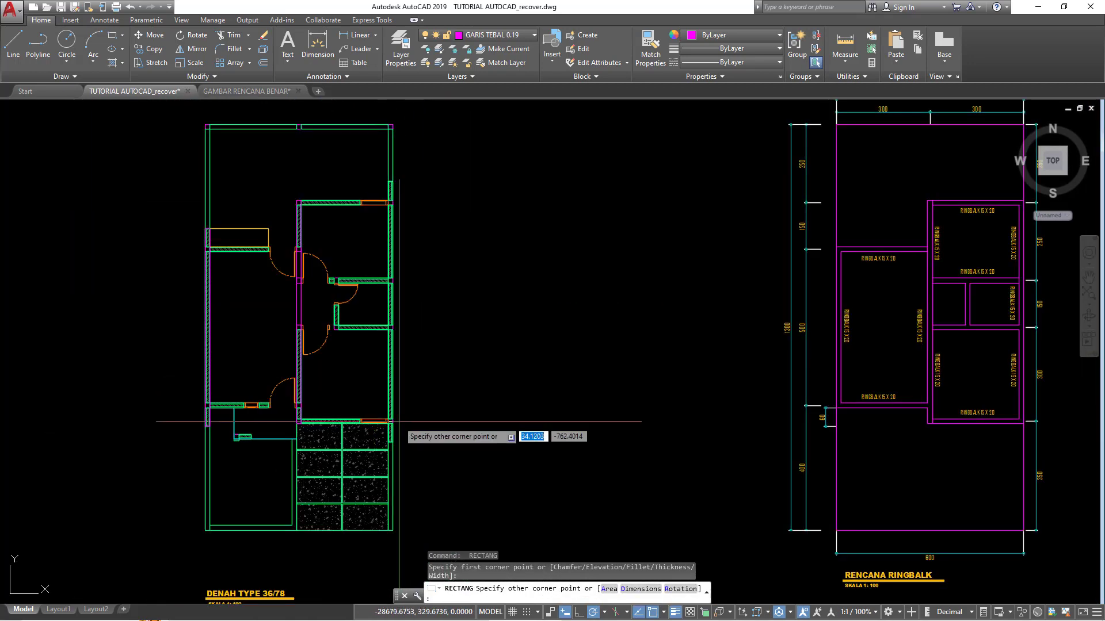
{"action": "scroll", "coordinate": [368, 426], "scroll_direction": "up", "scroll_amount": 5}
{"action": "left_click", "coordinate": [365, 485]}
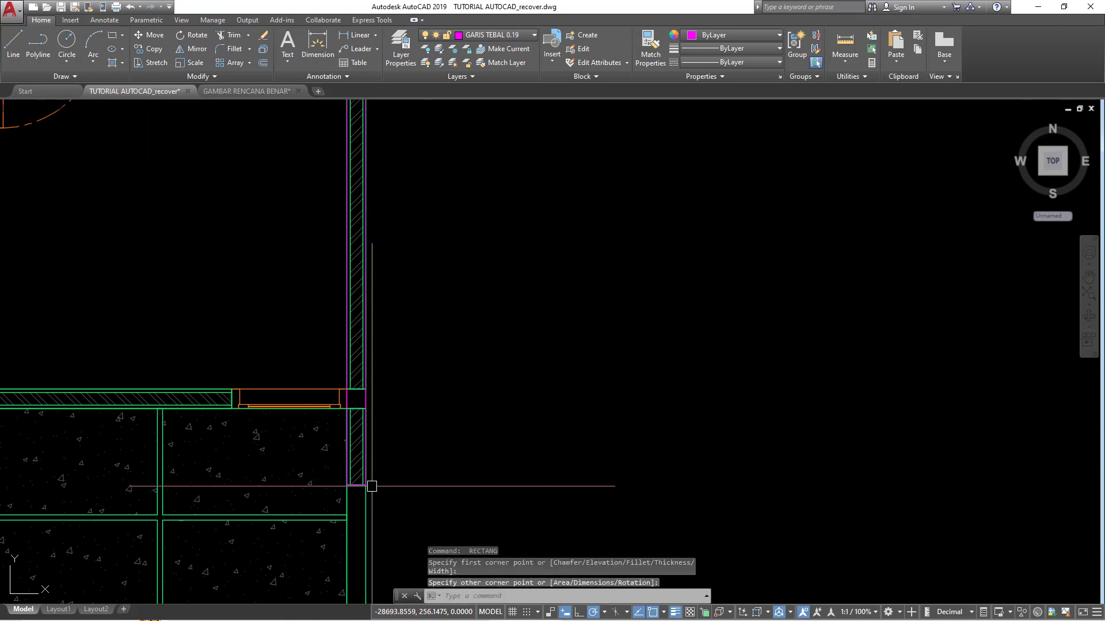
{"action": "scroll", "coordinate": [367, 486], "scroll_direction": "down", "scroll_amount": 3}
{"action": "middle_click_drag", "start_coordinate": [422, 365], "coordinate": [371, 396]}
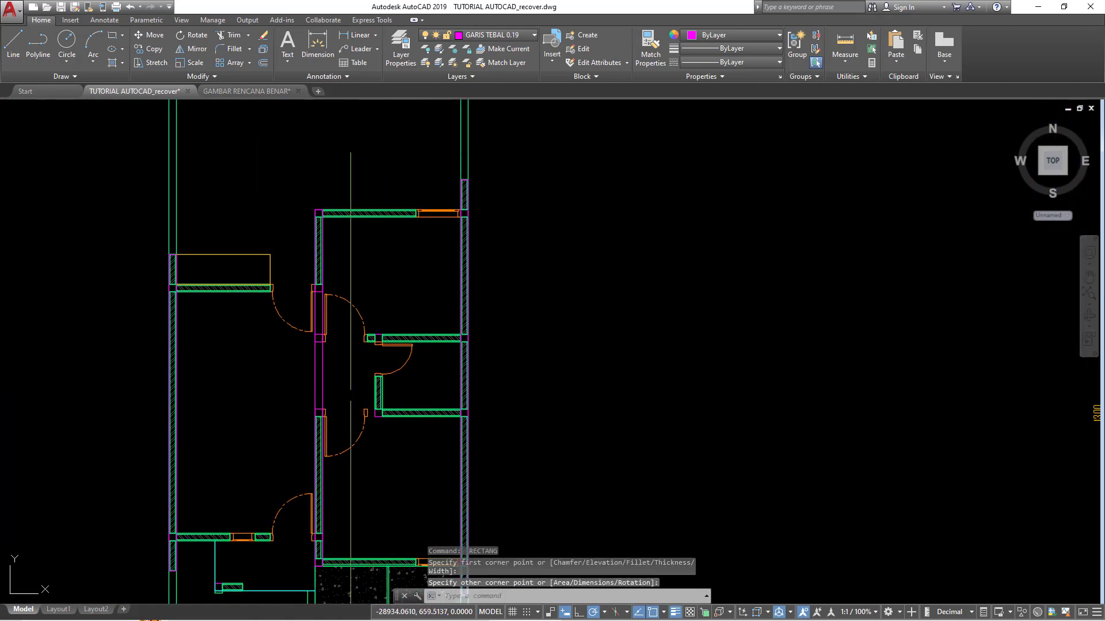
{"action": "key", "text": "Escape"}
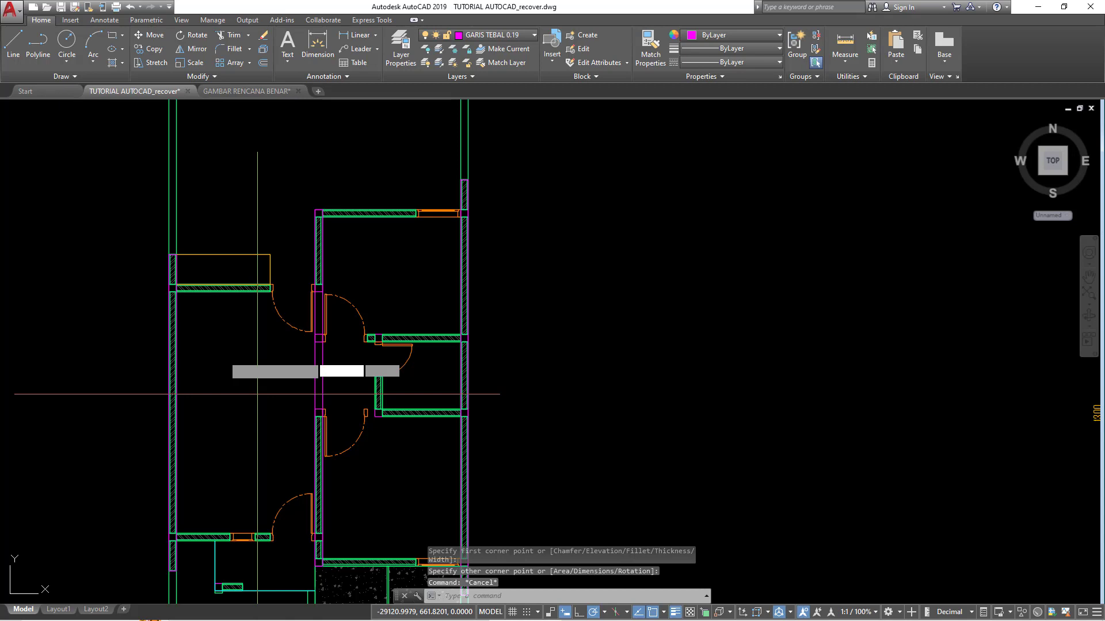
Step: Hatch the three long wall rectangles with a solid magenta fill by selecting them as boundary objects
{"action": "type", "text": "h"}
{"action": "key", "text": "Return"}
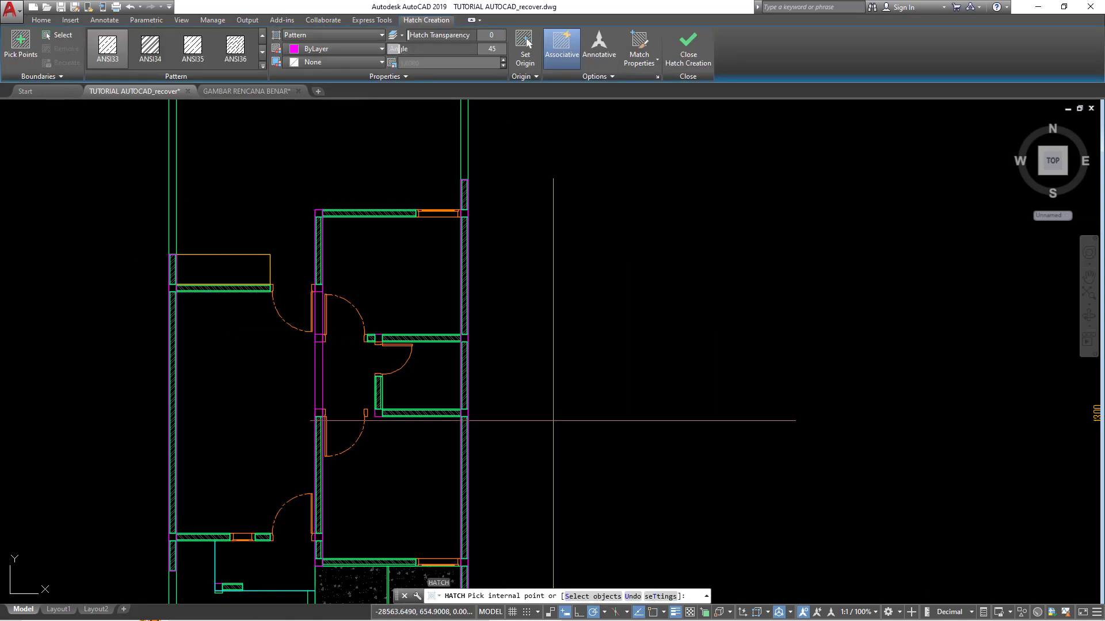
{"action": "left_click", "coordinate": [591, 597]}
{"action": "scroll", "coordinate": [181, 269], "scroll_direction": "up", "scroll_amount": 5}
{"action": "scroll", "coordinate": [172, 288], "scroll_direction": "up", "scroll_amount": 4}
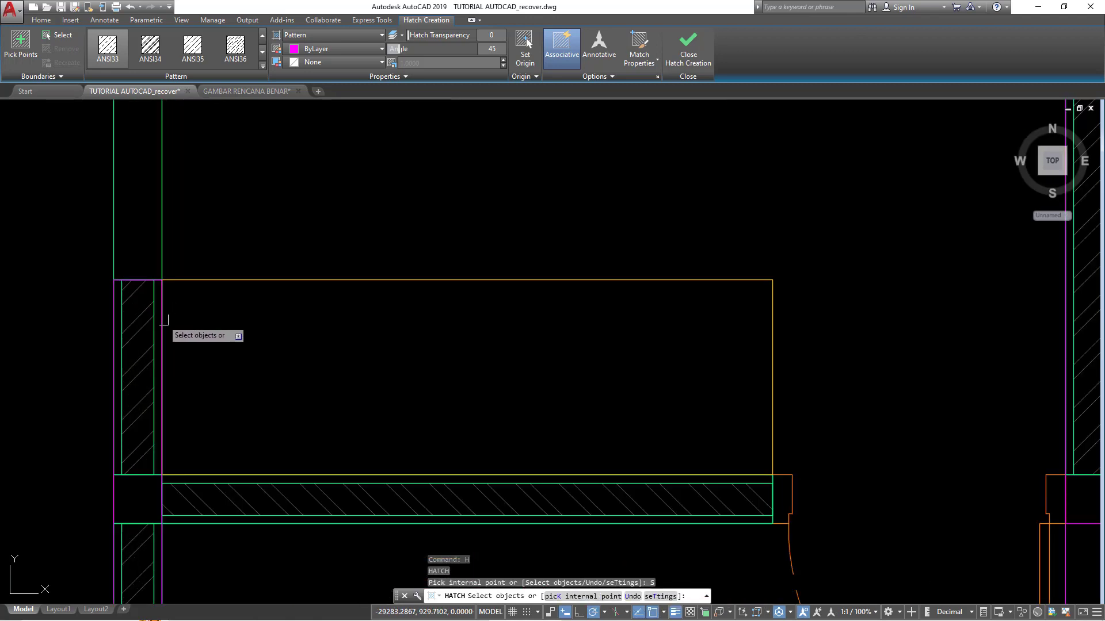
{"action": "left_click", "coordinate": [162, 320]}
{"action": "scroll", "coordinate": [161, 319], "scroll_direction": "down", "scroll_amount": 2}
{"action": "scroll", "coordinate": [273, 328], "scroll_direction": "down", "scroll_amount": 2}
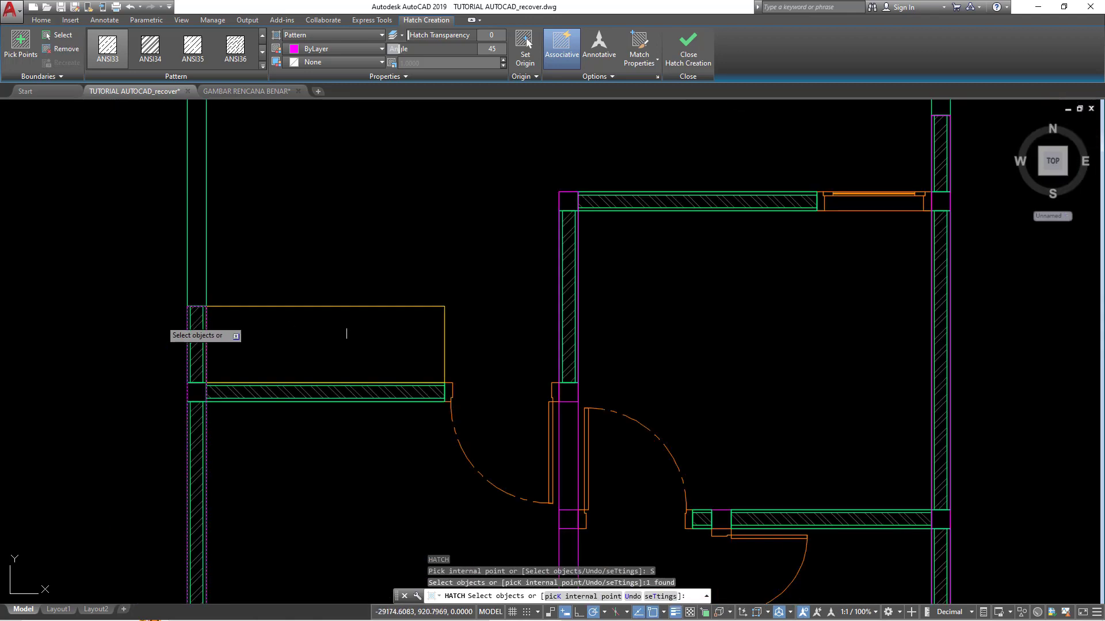
{"action": "scroll", "coordinate": [553, 275], "scroll_direction": "up", "scroll_amount": 4}
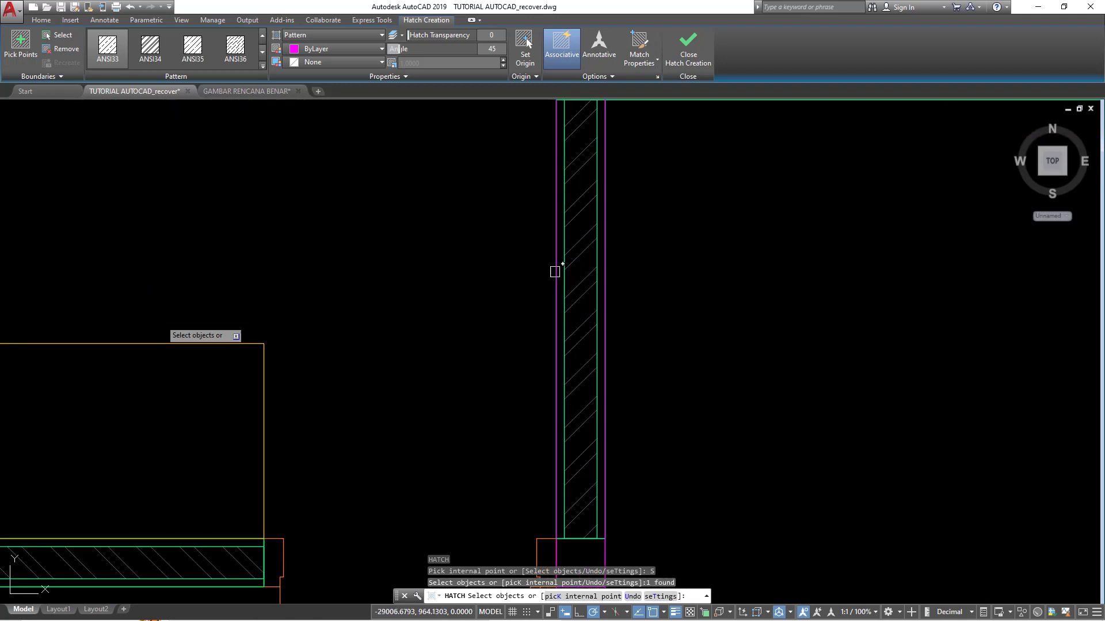
{"action": "left_click", "coordinate": [554, 272]}
{"action": "scroll", "coordinate": [554, 274], "scroll_direction": "down", "scroll_amount": 5}
{"action": "scroll", "coordinate": [770, 279], "scroll_direction": "up", "scroll_amount": 3}
{"action": "scroll", "coordinate": [758, 243], "scroll_direction": "up", "scroll_amount": 3}
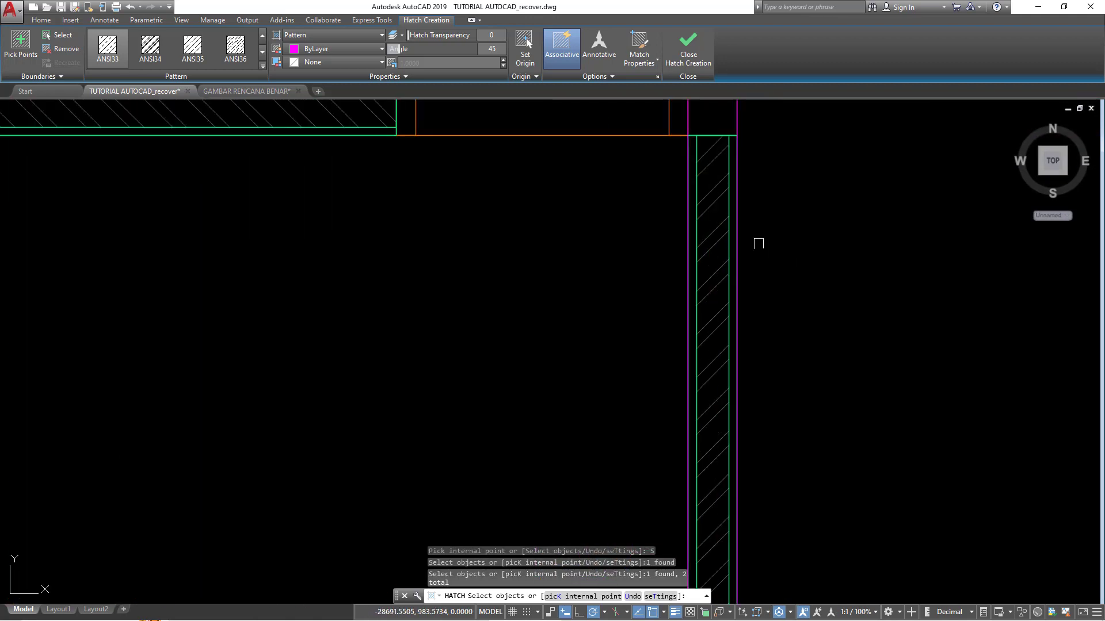
{"action": "left_click", "coordinate": [739, 236]}
{"action": "scroll", "coordinate": [767, 257], "scroll_direction": "down", "scroll_amount": 2}
{"action": "scroll", "coordinate": [797, 264], "scroll_direction": "down", "scroll_amount": 2}
{"action": "key", "text": "Return"}
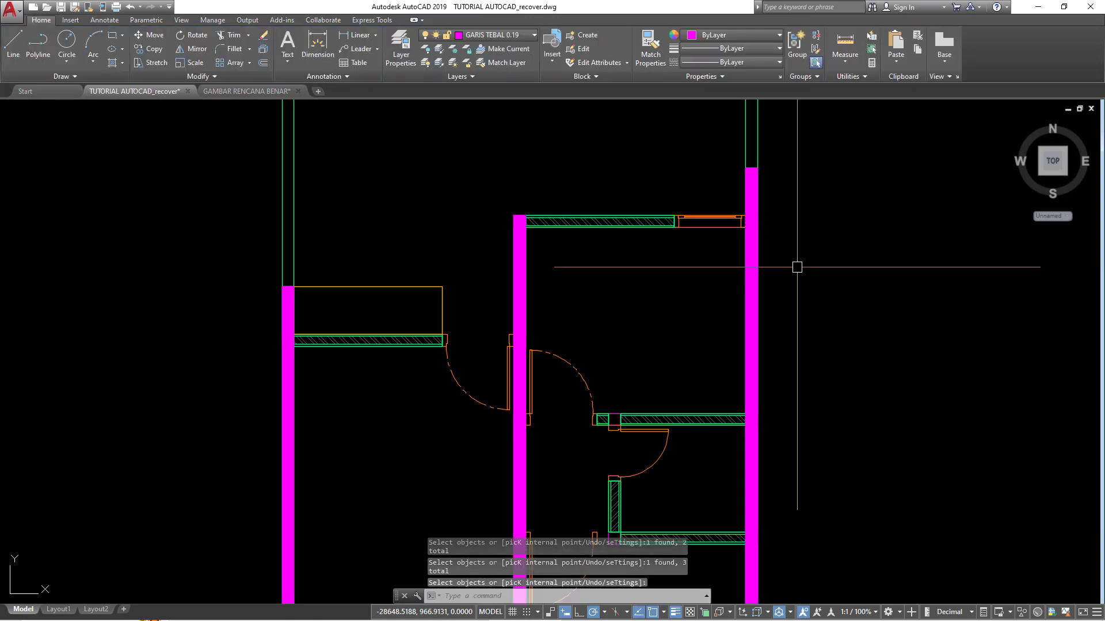
{"action": "scroll", "coordinate": [797, 264], "scroll_direction": "down", "scroll_amount": 3}
{"action": "middle_click_drag", "start_coordinate": [727, 292], "coordinate": [350, 237]}
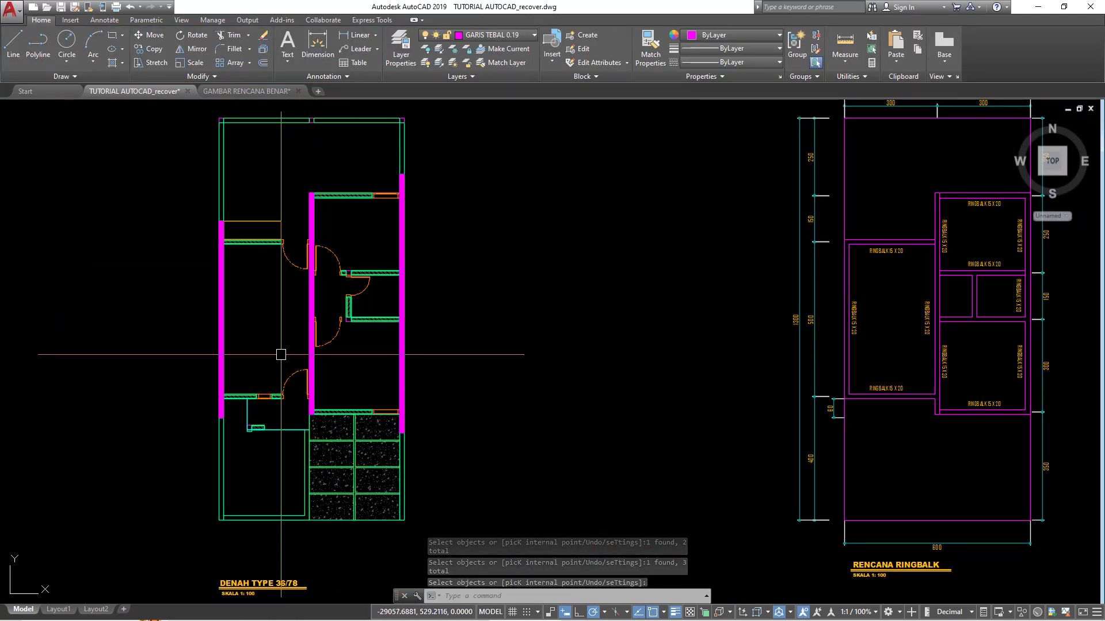
{"action": "middle_click_drag", "start_coordinate": [260, 358], "coordinate": [206, 373]}
{"action": "middle_click_drag", "start_coordinate": [368, 314], "coordinate": [427, 309]}
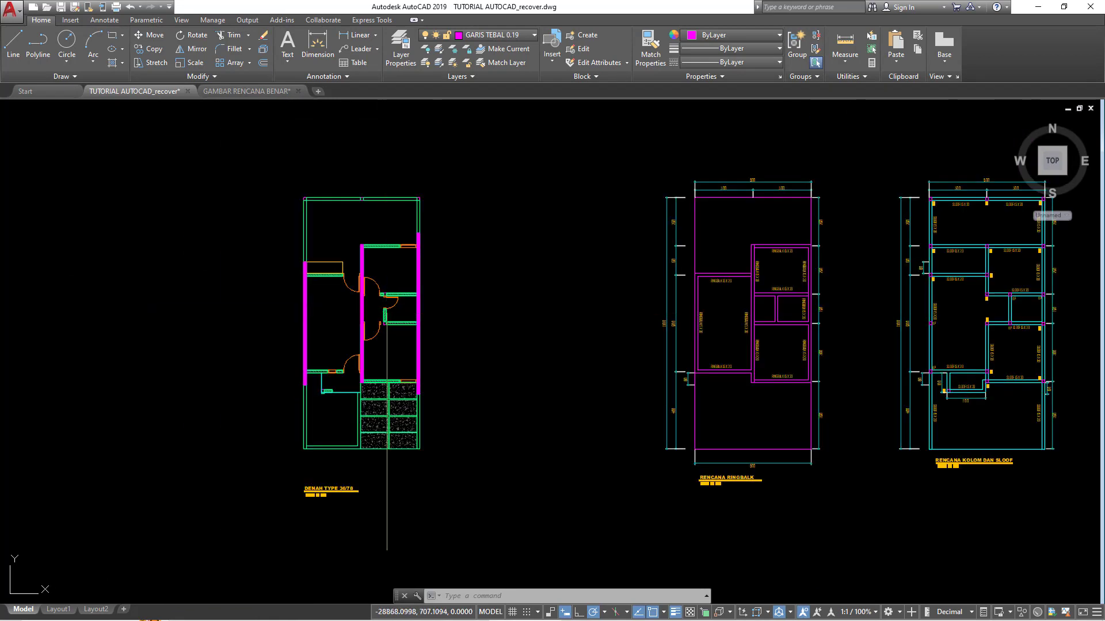
{"action": "middle_click_drag", "start_coordinate": [386, 328], "coordinate": [298, 350]}
{"action": "middle_click_drag", "start_coordinate": [882, 322], "coordinate": [610, 329]}
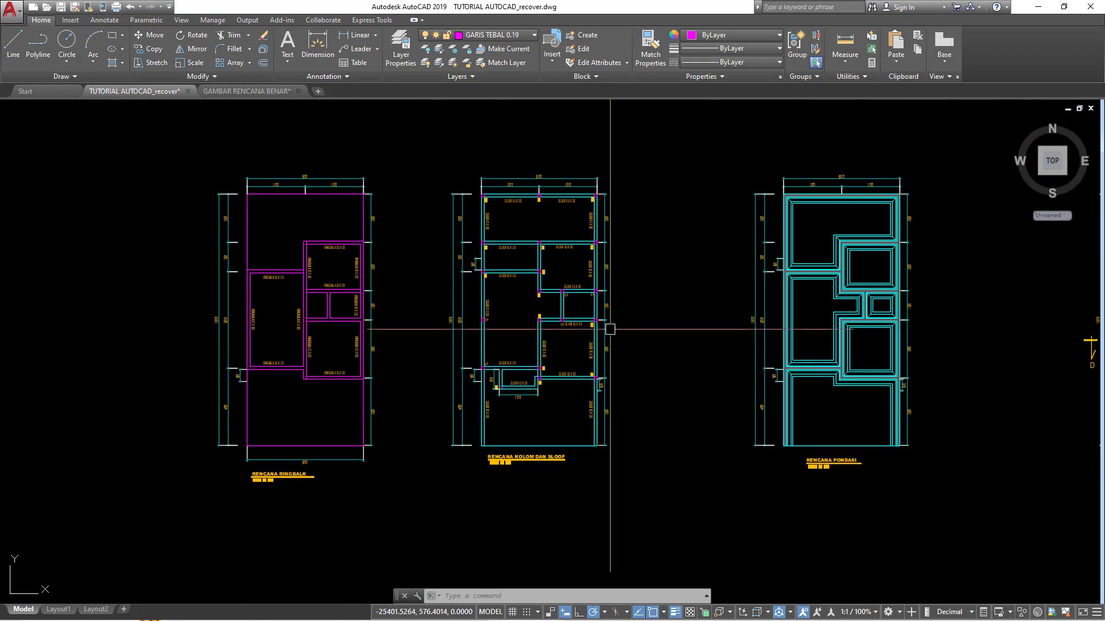
{"action": "scroll", "coordinate": [644, 406], "scroll_direction": "up", "scroll_amount": 2}
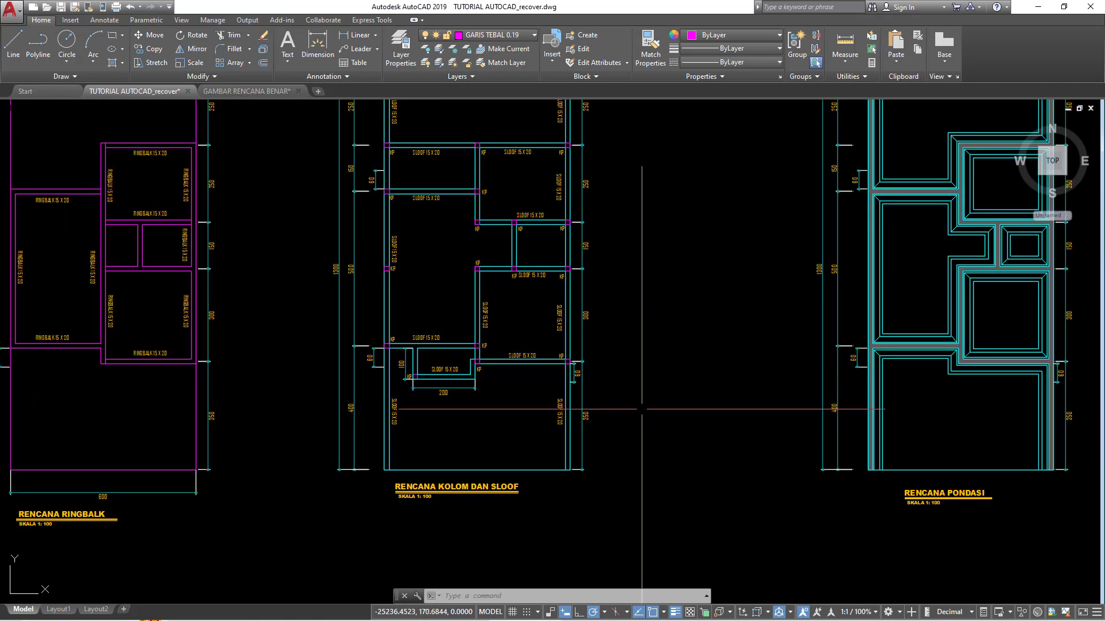
{"action": "left_click", "coordinate": [607, 466]}
{"action": "middle_click_drag", "start_coordinate": [598, 371], "coordinate": [568, 464]}
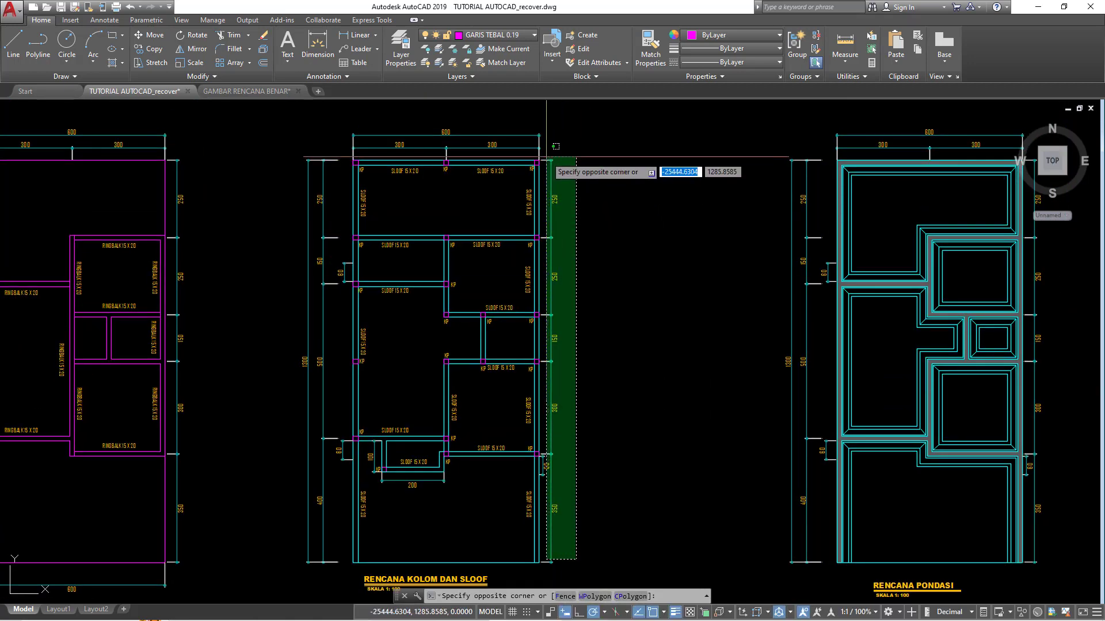
{"action": "left_click", "coordinate": [545, 155]}
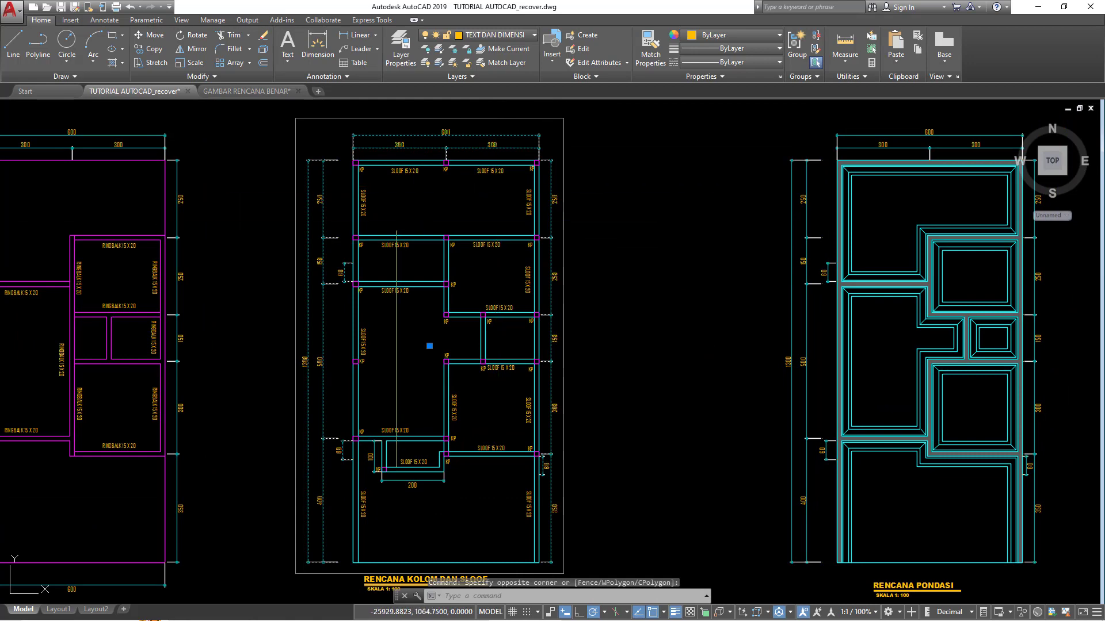
{"action": "left_click", "coordinate": [149, 49]}
{"action": "scroll", "coordinate": [392, 214], "scroll_direction": "up", "scroll_amount": 2}
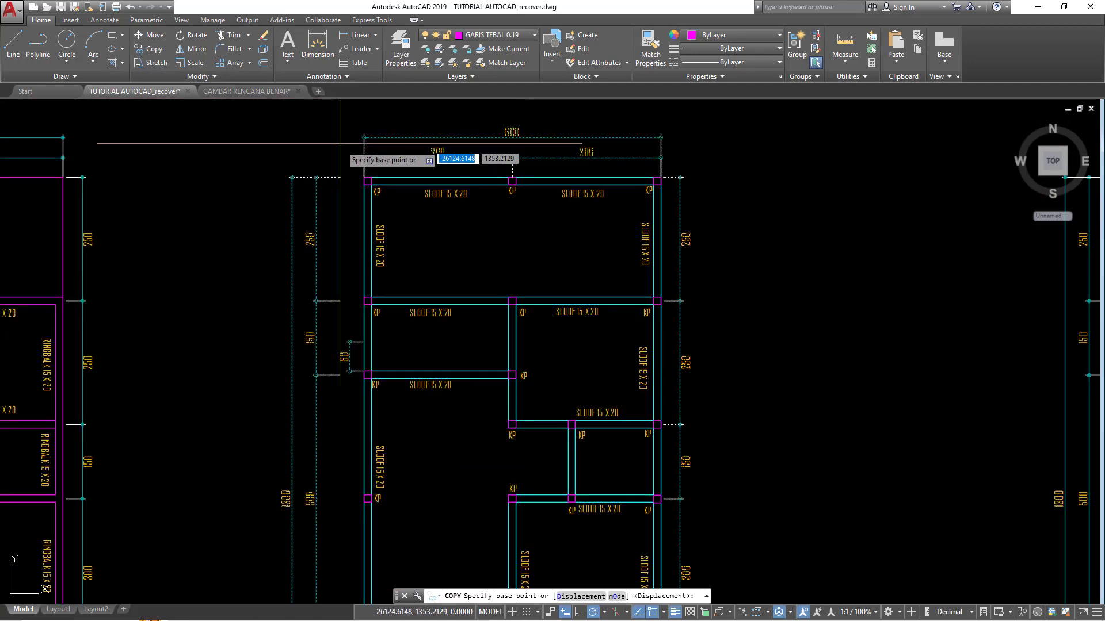
{"action": "scroll", "coordinate": [392, 214], "scroll_direction": "up", "scroll_amount": 3}
{"action": "left_click", "coordinate": [391, 213]}
{"action": "scroll", "coordinate": [403, 213], "scroll_direction": "down", "scroll_amount": 3}
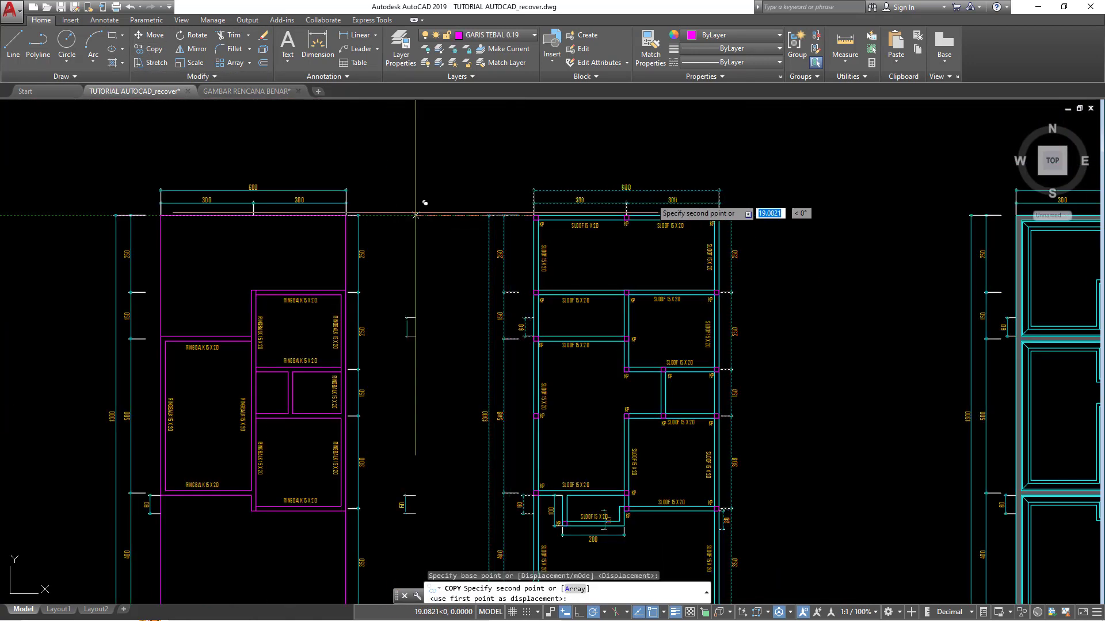
{"action": "scroll", "coordinate": [550, 200], "scroll_direction": "down", "scroll_amount": 2}
{"action": "scroll", "coordinate": [550, 201], "scroll_direction": "down", "scroll_amount": 2}
{"action": "scroll", "coordinate": [322, 199], "scroll_direction": "up", "scroll_amount": 4}
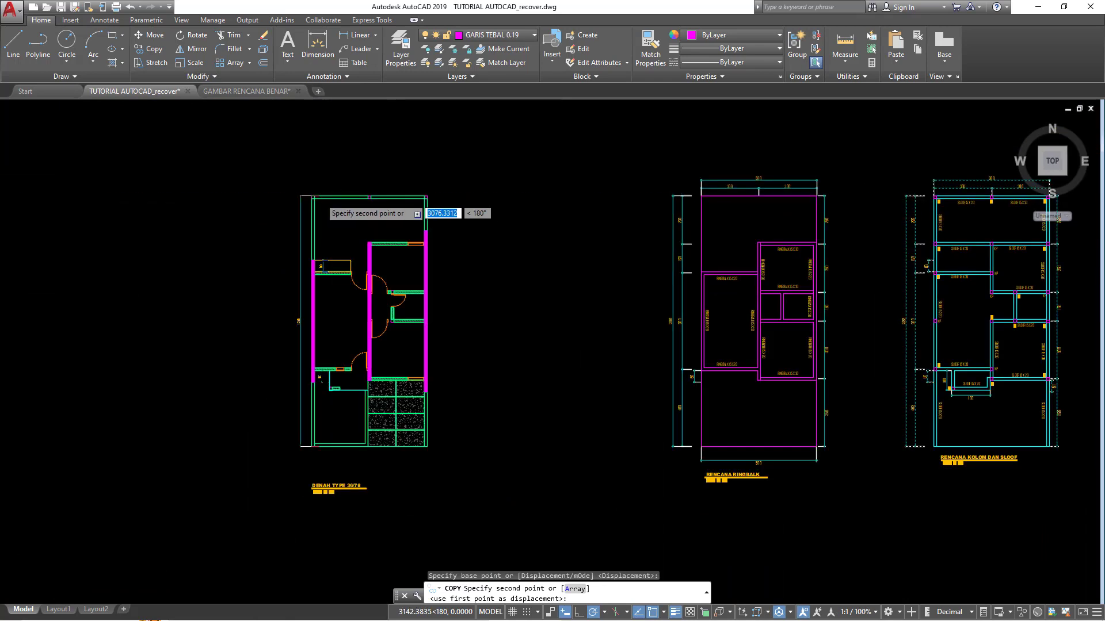
{"action": "scroll", "coordinate": [299, 198], "scroll_direction": "up", "scroll_amount": 4}
{"action": "scroll", "coordinate": [291, 193], "scroll_direction": "up", "scroll_amount": 2}
{"action": "scroll", "coordinate": [290, 187], "scroll_direction": "down", "scroll_amount": 1}
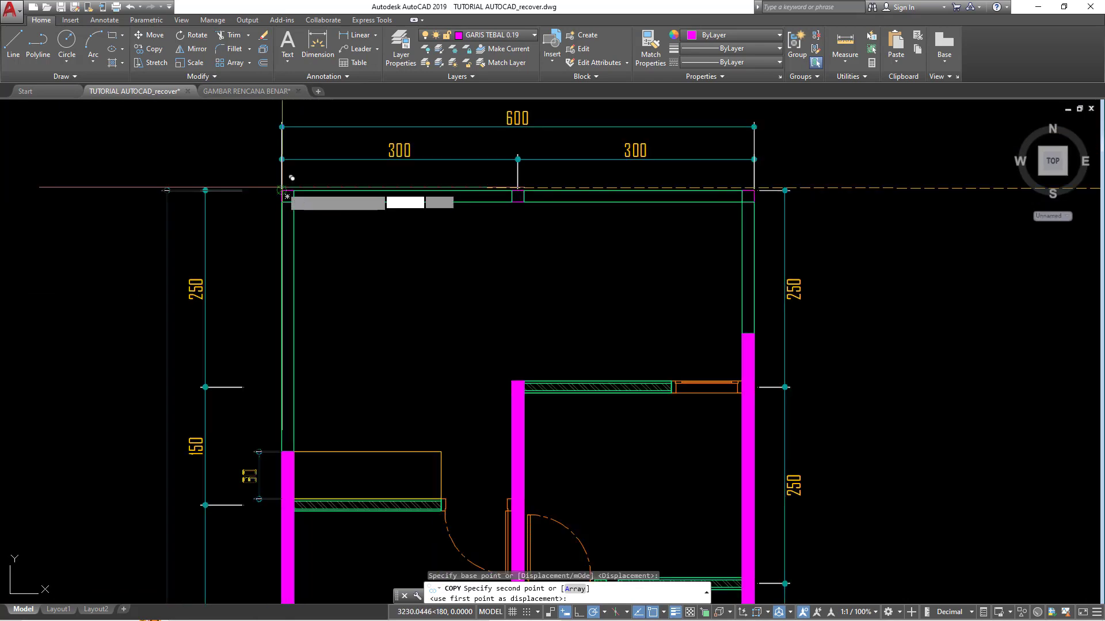
{"action": "scroll", "coordinate": [291, 180], "scroll_direction": "down", "scroll_amount": 2}
{"action": "scroll", "coordinate": [297, 176], "scroll_direction": "down", "scroll_amount": 2}
Step: Cancel the copy and crossing-select the DENAH TYPE 36/78 title and its scale label
{"action": "key", "text": "Escape"}
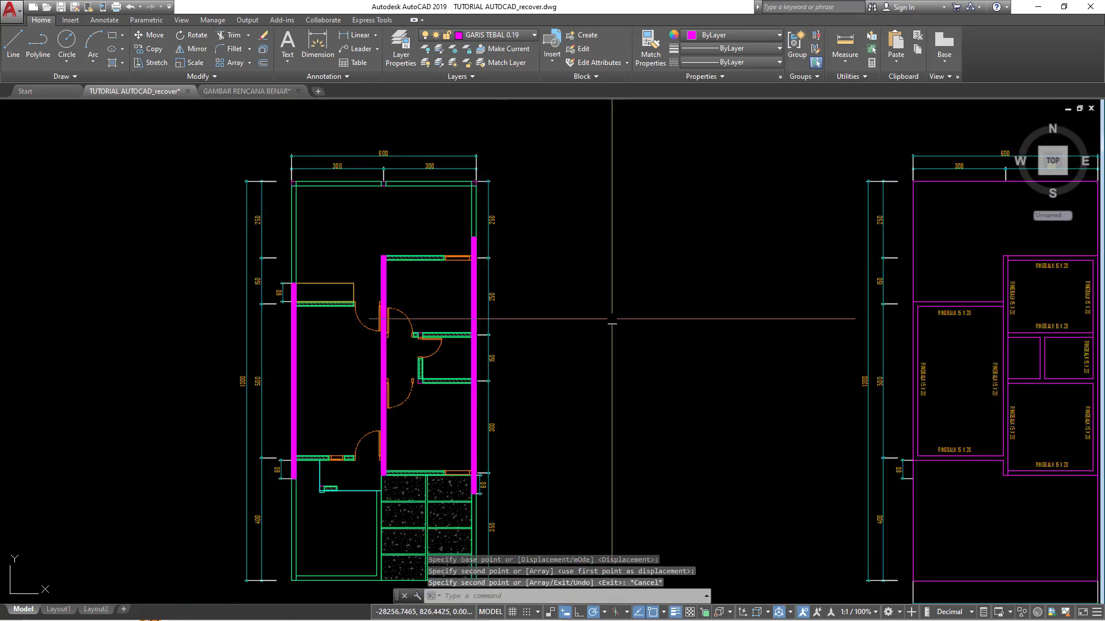
{"action": "middle_click_drag", "start_coordinate": [604, 313], "coordinate": [593, 262]}
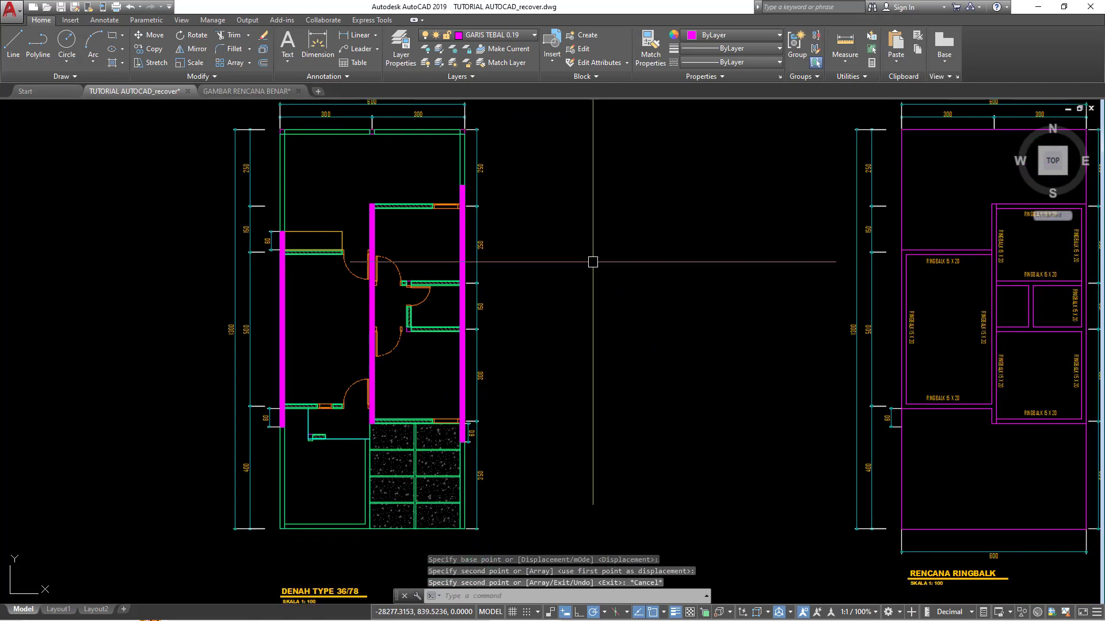
{"action": "left_click", "coordinate": [348, 185]}
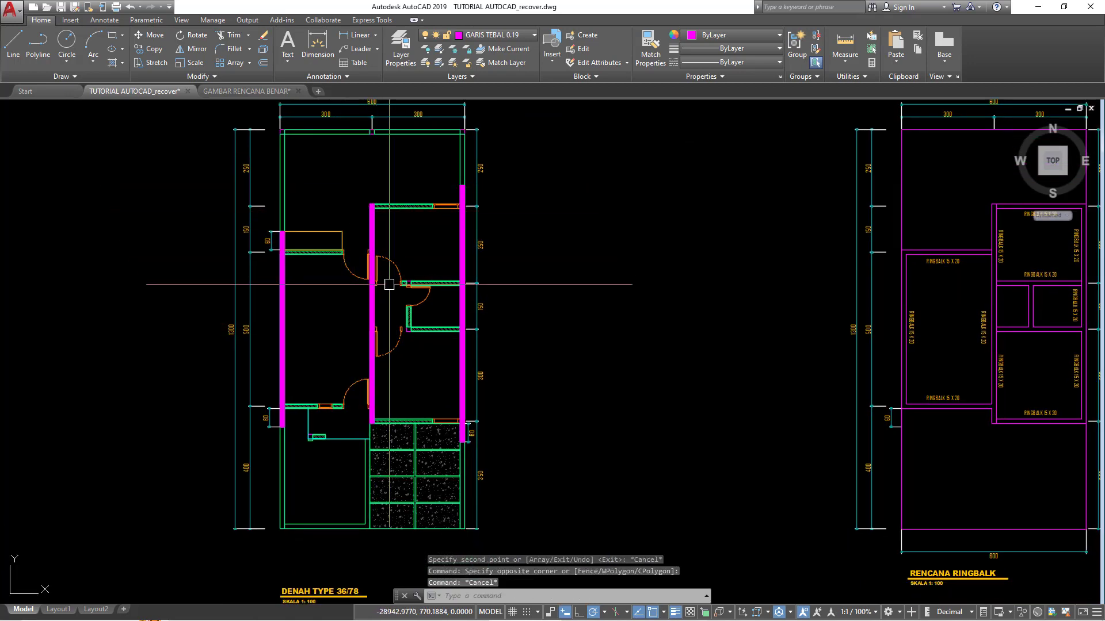
{"action": "middle_click_drag", "start_coordinate": [389, 284], "coordinate": [398, 203]}
{"action": "middle_click_drag", "start_coordinate": [394, 320], "coordinate": [402, 298]}
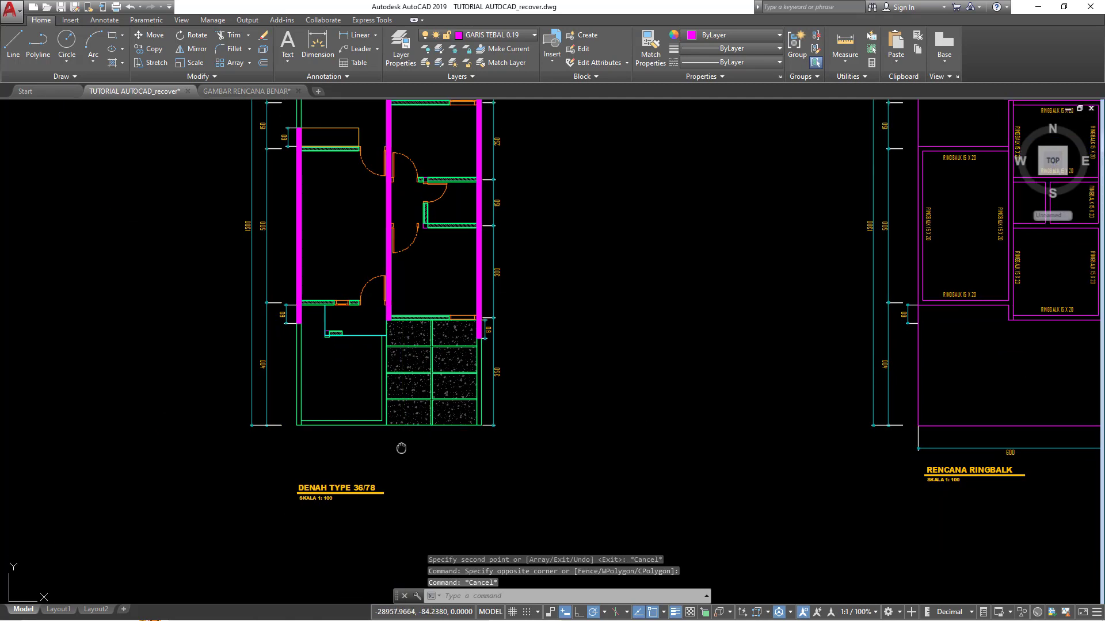
{"action": "middle_click_drag", "start_coordinate": [401, 448], "coordinate": [395, 461]}
{"action": "scroll", "coordinate": [322, 478], "scroll_direction": "up", "scroll_amount": 2}
{"action": "left_click", "coordinate": [365, 522]}
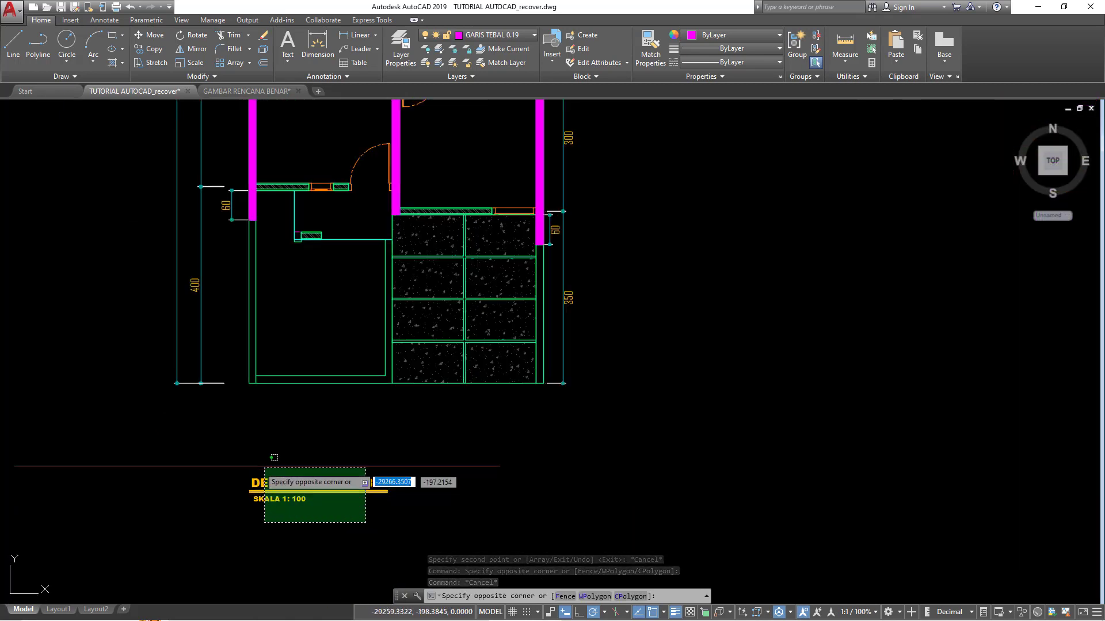
{"action": "left_click", "coordinate": [264, 468]}
Step: Move the title and SKALA 1: 100 label slightly upward, closer beneath the floor plan
{"action": "type", "text": "m"}
{"action": "key", "text": "Return"}
{"action": "left_click", "coordinate": [461, 511]}
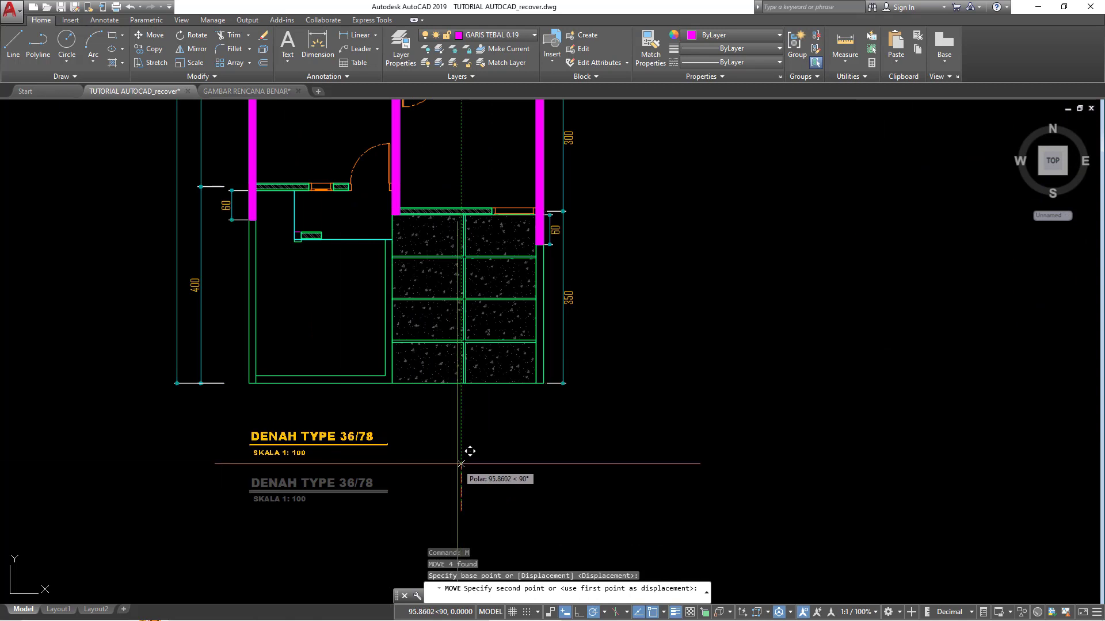
{"action": "left_click", "coordinate": [461, 467]}
{"action": "scroll", "coordinate": [298, 439], "scroll_direction": "up", "scroll_amount": 2}
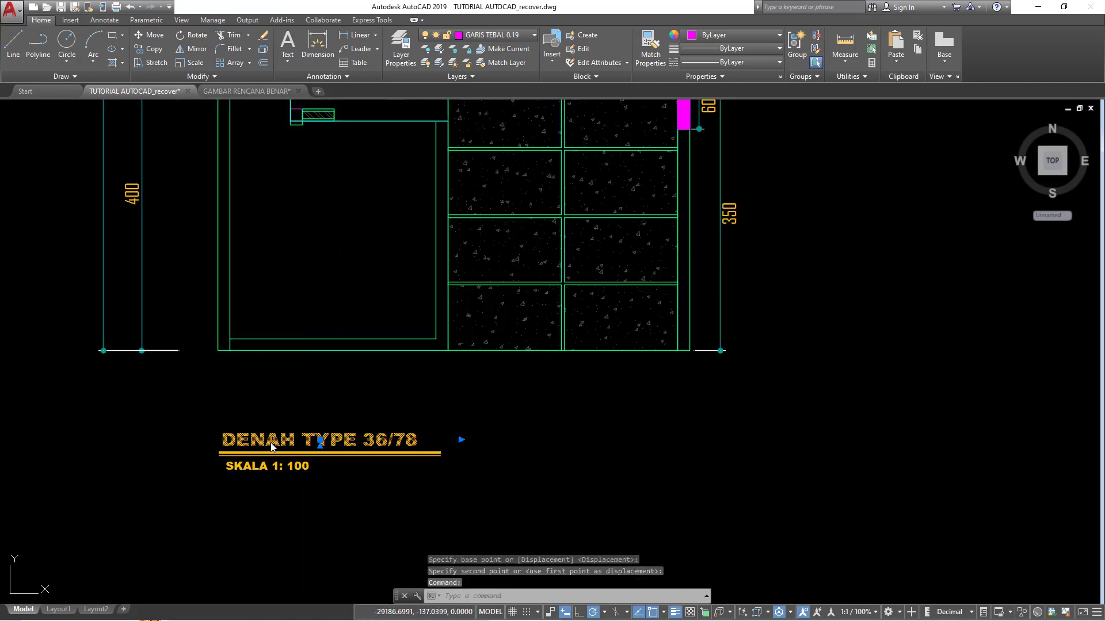
Step: Change the title text to DENAH KUDA KUDA, then start shifting it from a new base point
{"action": "double_click", "coordinate": [273, 445]}
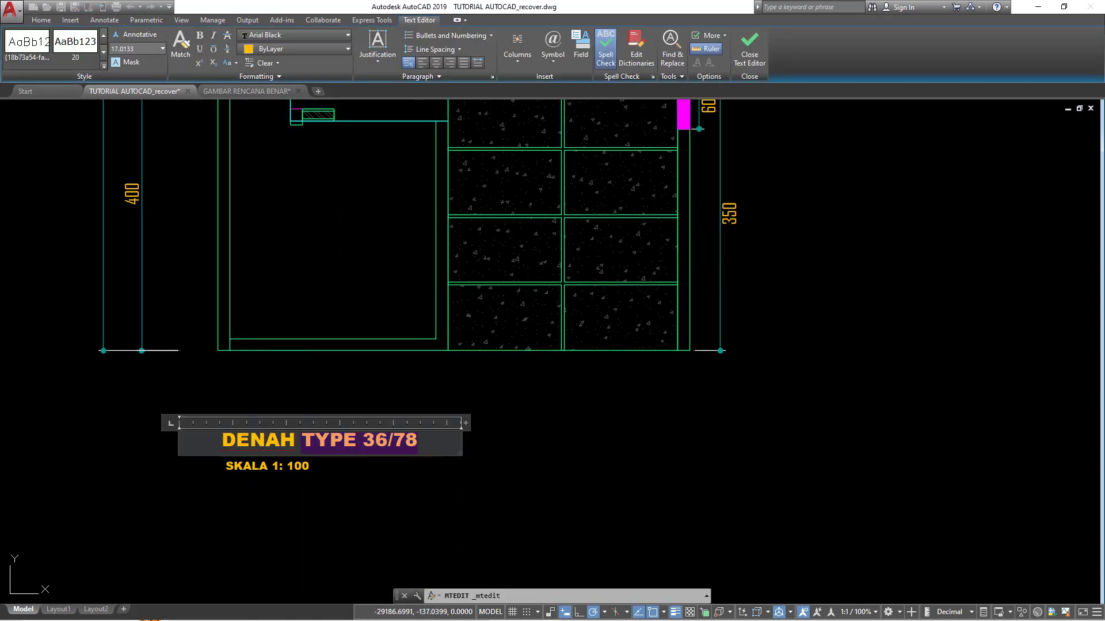
{"action": "type", "text": "KUDA KUDA"}
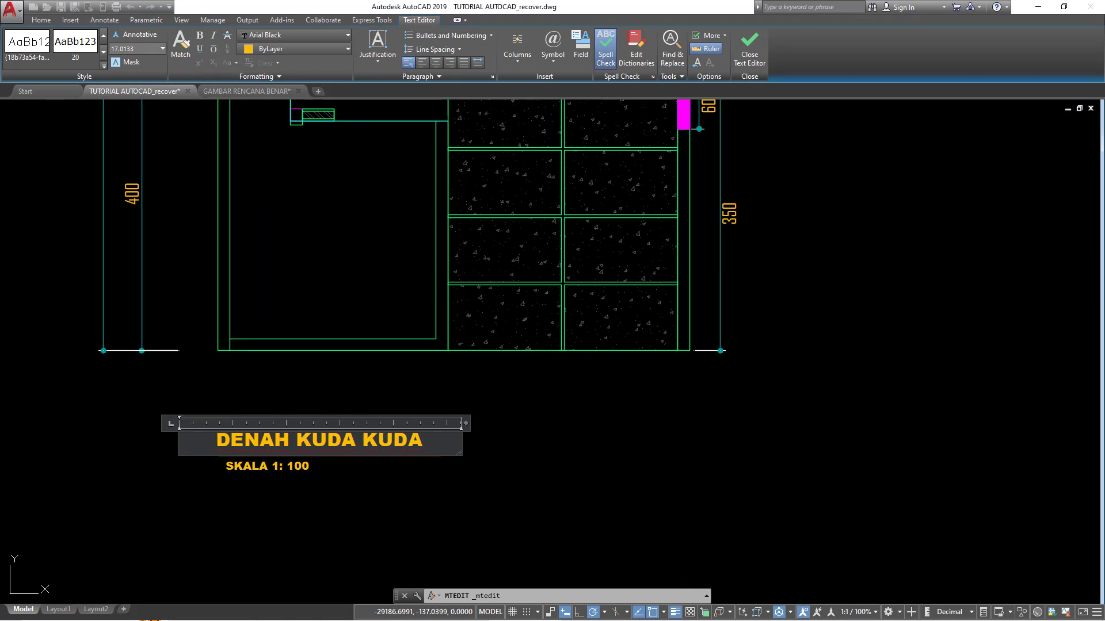
{"action": "left_click", "coordinate": [451, 529]}
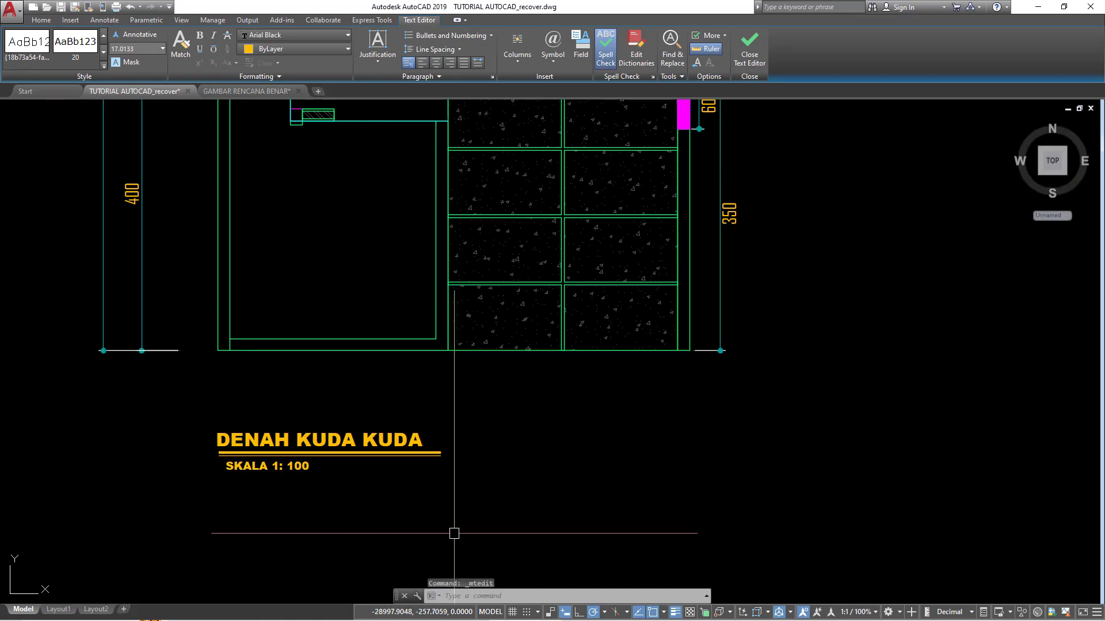
{"action": "scroll", "coordinate": [437, 524], "scroll_direction": "down", "scroll_amount": 3}
{"action": "scroll", "coordinate": [355, 427], "scroll_direction": "up", "scroll_amount": 3}
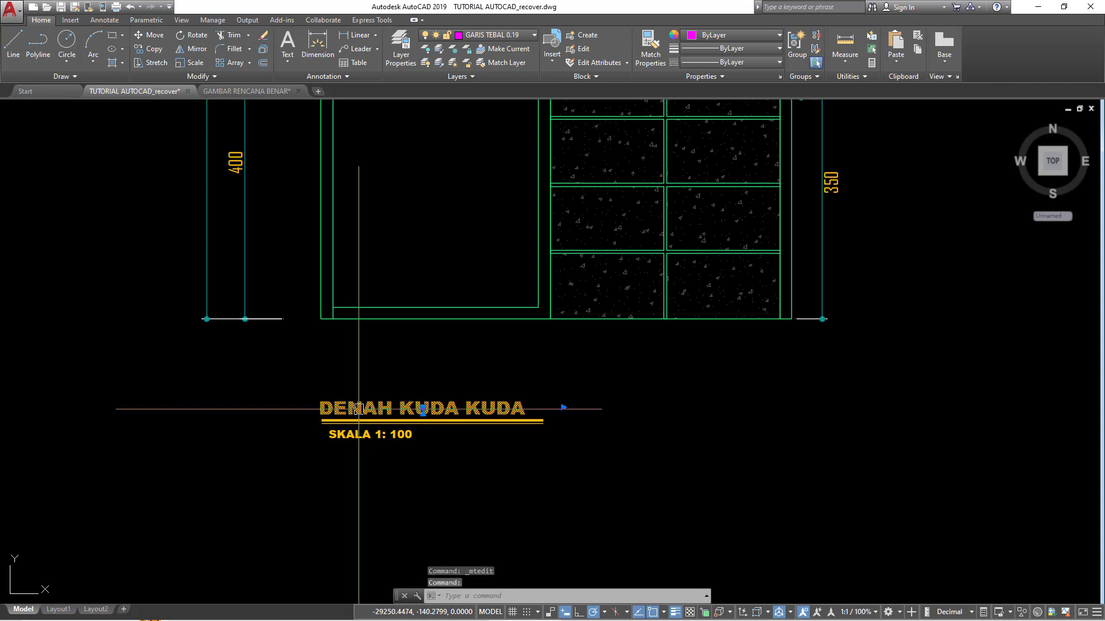
{"action": "type", "text": "M"}
{"action": "key", "text": "Return"}
{"action": "left_click", "coordinate": [542, 468]}
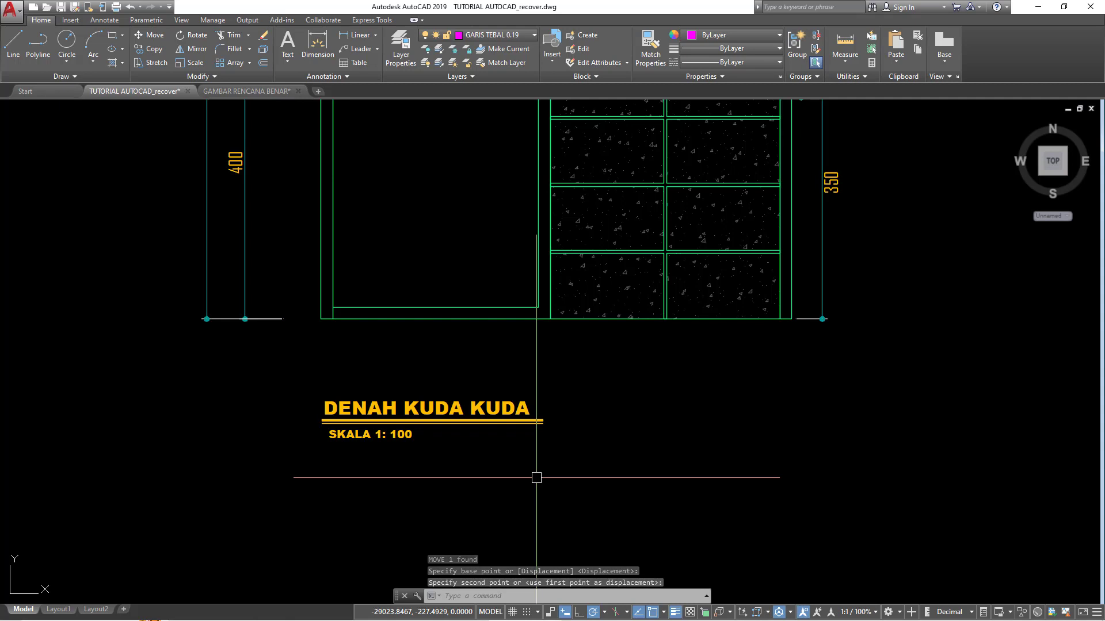
Step: Finish shifting the title, zoom out toward the neighbouring plans, and clear the selection
{"action": "scroll", "coordinate": [536, 478], "scroll_direction": "down", "scroll_amount": 5}
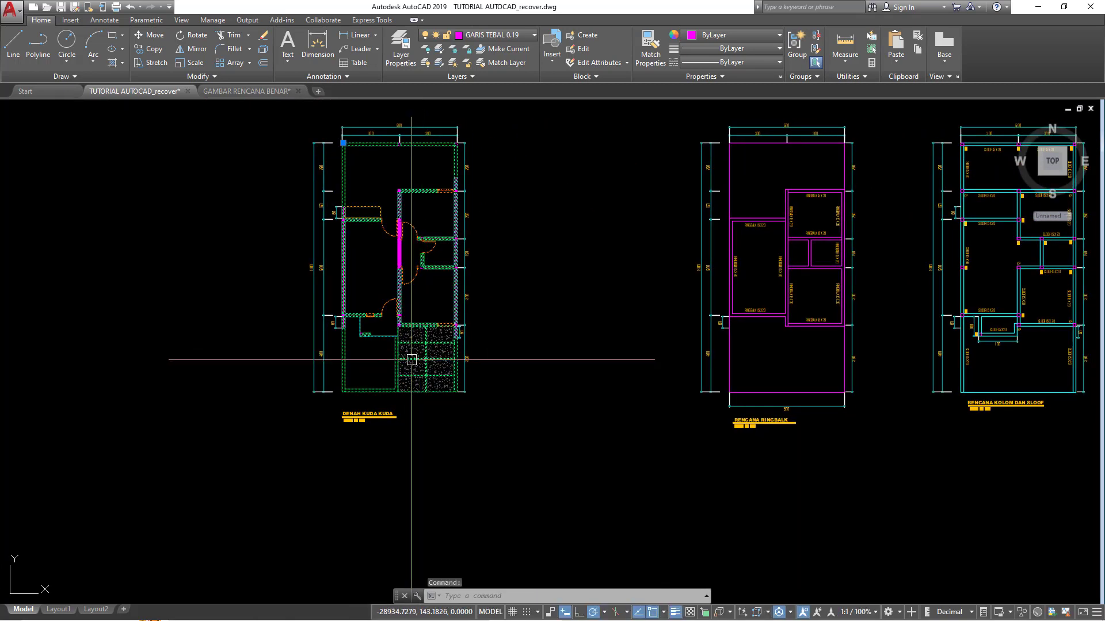
{"action": "scroll", "coordinate": [400, 362], "scroll_direction": "down", "scroll_amount": 3}
{"action": "middle_click_drag", "start_coordinate": [357, 365], "coordinate": [328, 350]}
{"action": "key", "text": "Escape"}
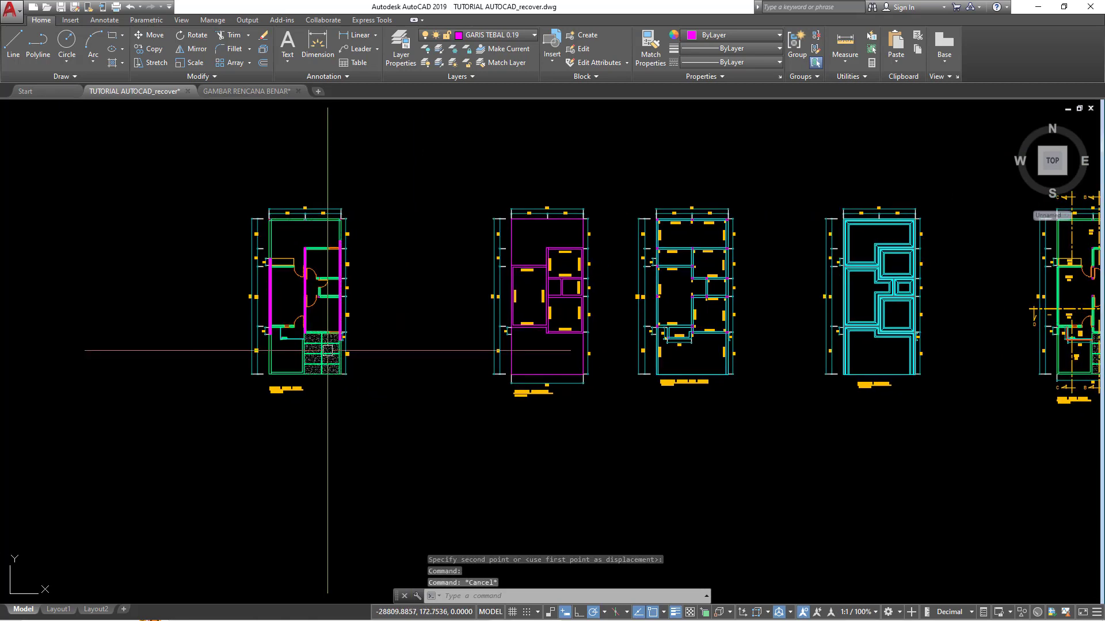
{"action": "scroll", "coordinate": [328, 349], "scroll_direction": "up", "scroll_amount": 2}
{"action": "scroll", "coordinate": [333, 351], "scroll_direction": "up", "scroll_amount": 2}
{"action": "scroll", "coordinate": [341, 353], "scroll_direction": "up", "scroll_amount": 1}
{"action": "scroll", "coordinate": [340, 352], "scroll_direction": "down", "scroll_amount": 3}
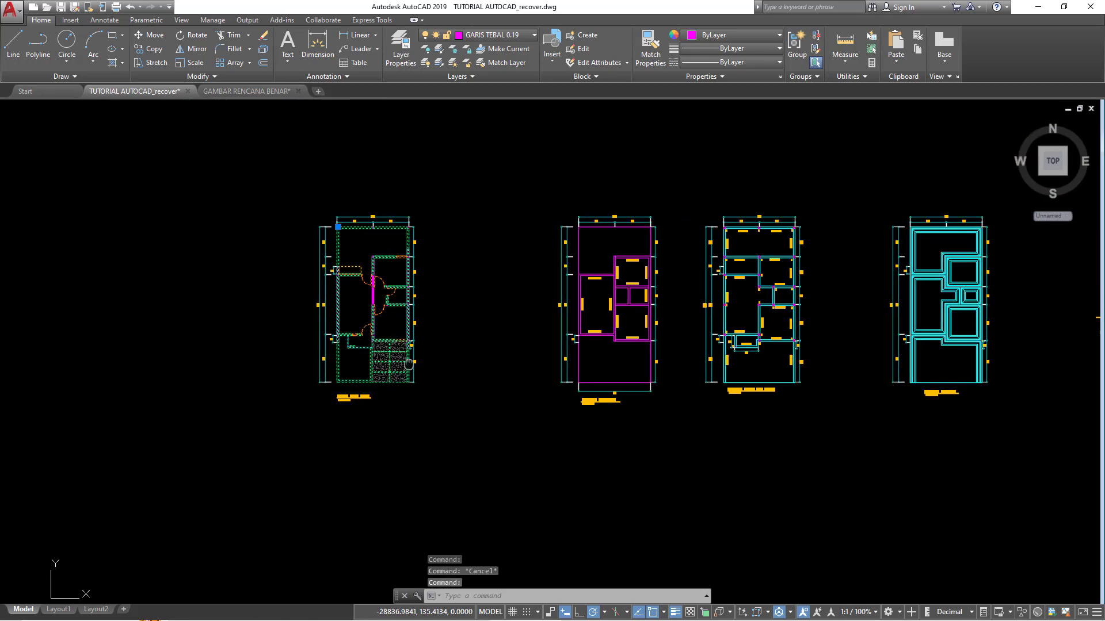
{"action": "scroll", "coordinate": [541, 398], "scroll_direction": "up", "scroll_amount": 2}
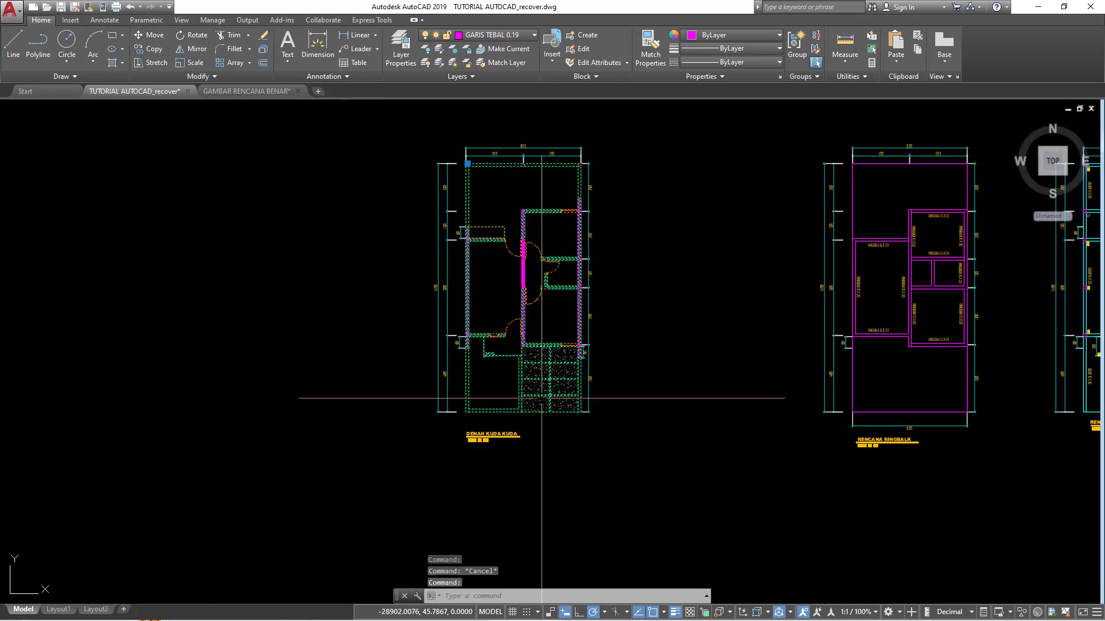
Step: Copy the DENAH KUDA KUDA floor plan to a spot right of the RENCANA ATAP roof plan
{"action": "left_click", "coordinate": [159, 52]}
{"action": "left_click", "coordinate": [581, 412]}
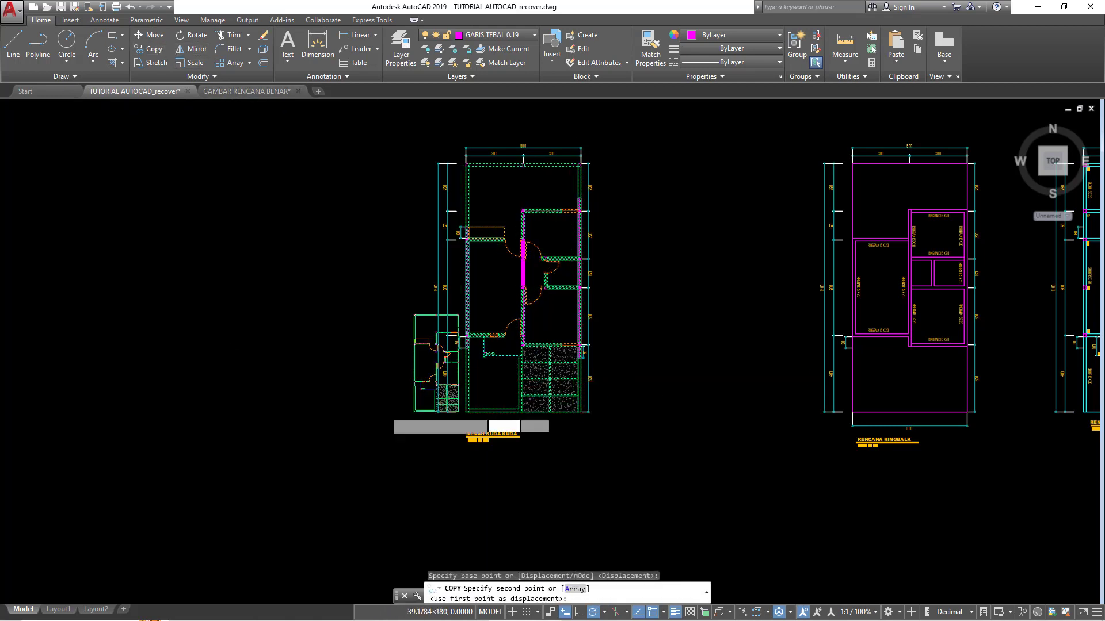
{"action": "scroll", "coordinate": [371, 401], "scroll_direction": "down", "scroll_amount": 5}
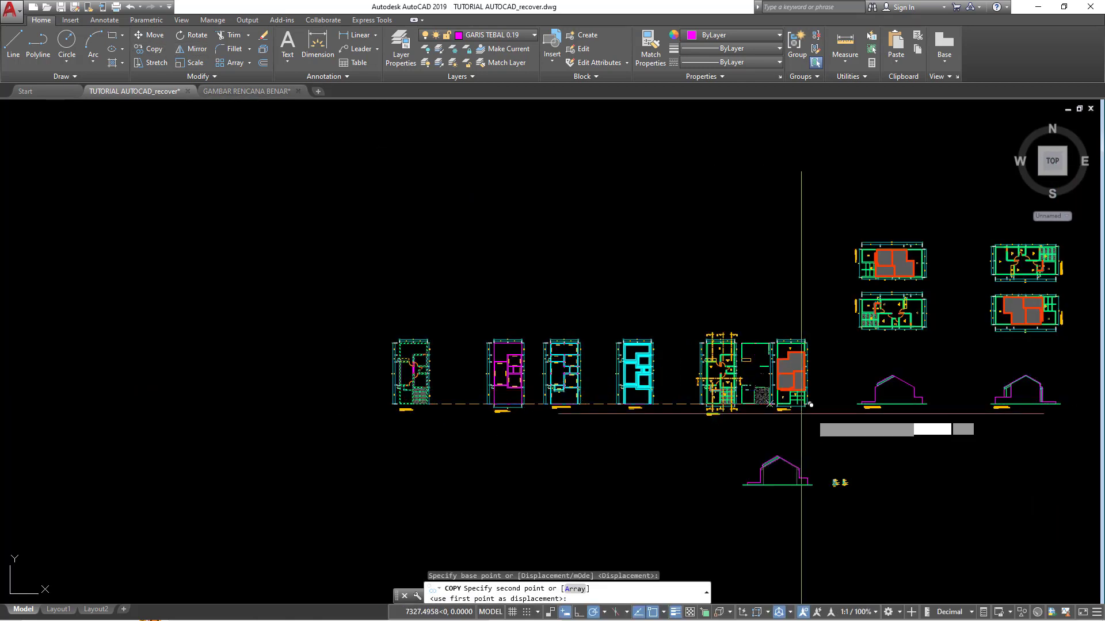
{"action": "scroll", "coordinate": [841, 413], "scroll_direction": "up", "scroll_amount": 2}
{"action": "scroll", "coordinate": [843, 405], "scroll_direction": "up", "scroll_amount": 2}
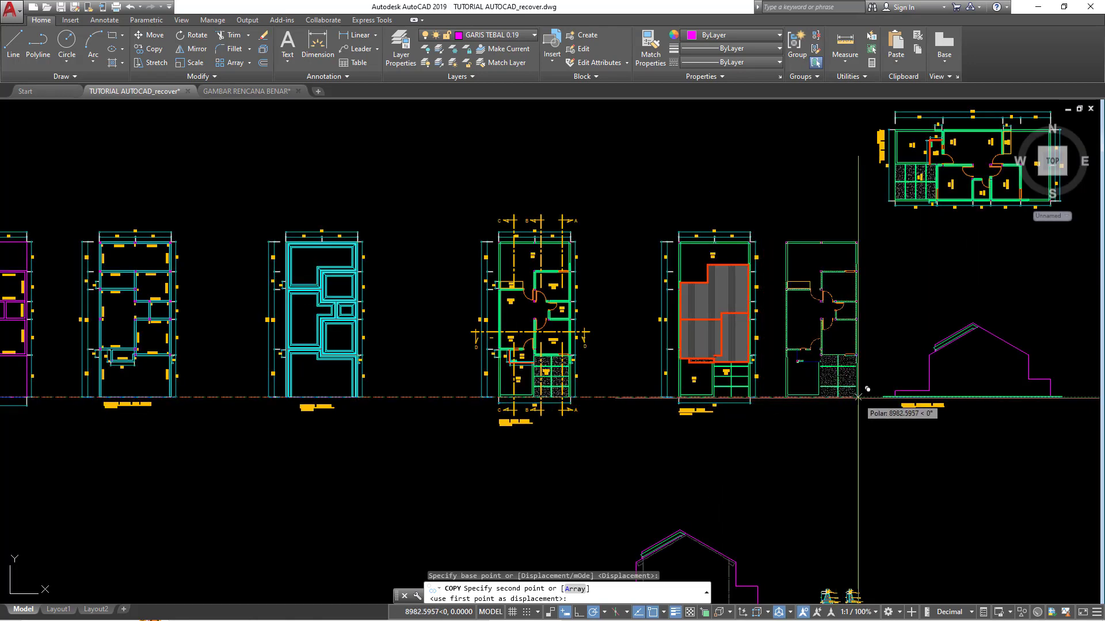
{"action": "left_click", "coordinate": [857, 397]}
{"action": "key", "text": "Escape"}
Step: Zoom in close on the RENCANA ATAP roof edges and notch
{"action": "scroll", "coordinate": [858, 397], "scroll_direction": "up", "scroll_amount": 4}
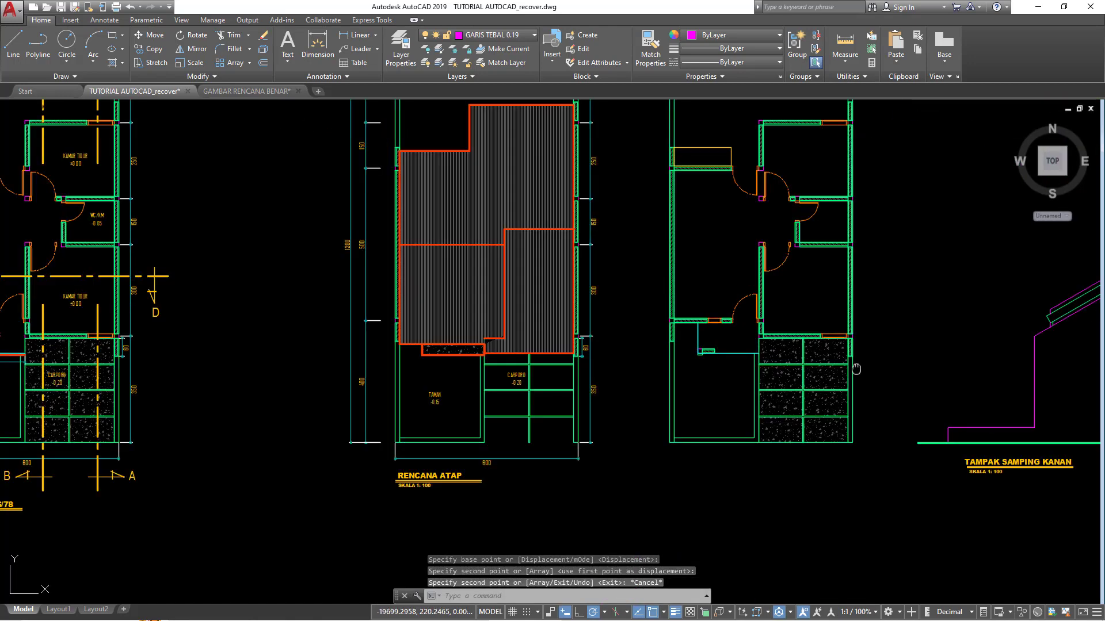
{"action": "mouse_move", "coordinate": [855, 369]}
{"action": "middle_mouse_down"}
{"action": "mouse_move", "coordinate": [818, 424]}
{"action": "mouse_move", "coordinate": [794, 403]}
{"action": "middle_mouse_up"}
{"action": "scroll", "coordinate": [754, 374], "scroll_direction": "down", "scroll_amount": 4}
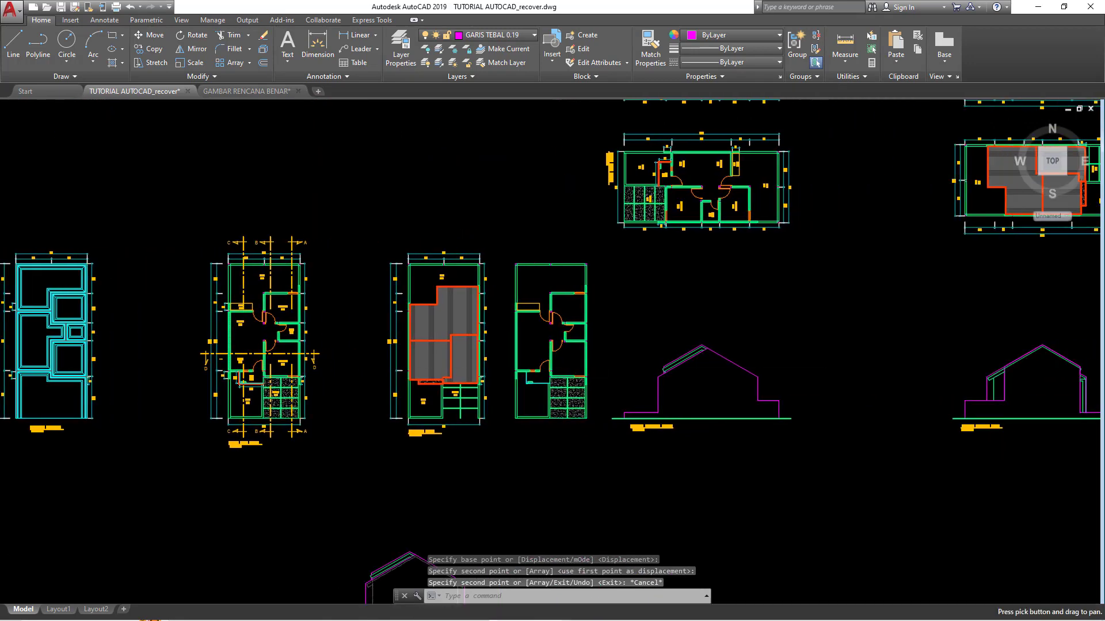
{"action": "scroll", "coordinate": [609, 356], "scroll_direction": "up", "scroll_amount": 2}
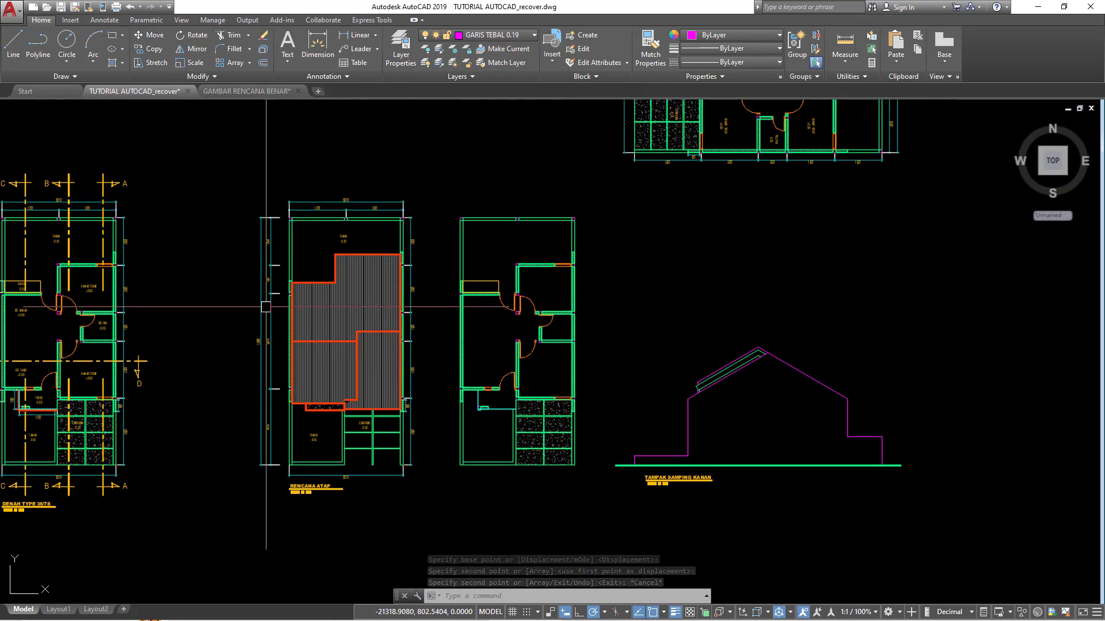
{"action": "scroll", "coordinate": [300, 296], "scroll_direction": "up", "scroll_amount": 2}
{"action": "scroll", "coordinate": [300, 296], "scroll_direction": "up", "scroll_amount": 2}
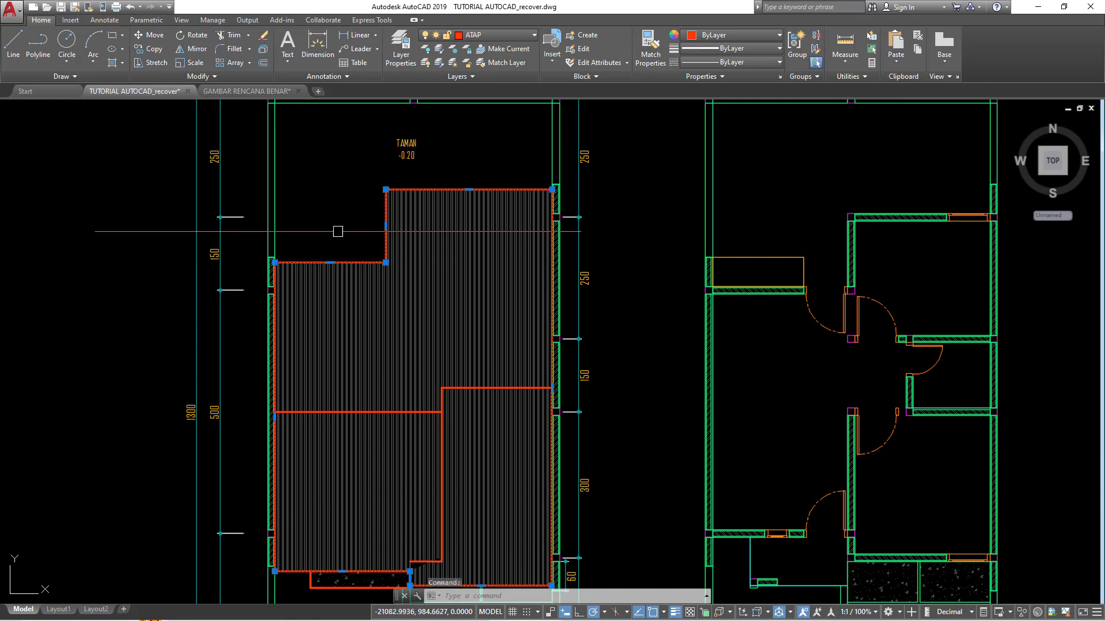
{"action": "scroll", "coordinate": [280, 421], "scroll_direction": "up", "scroll_amount": 2}
{"action": "scroll", "coordinate": [278, 405], "scroll_direction": "up", "scroll_amount": 2}
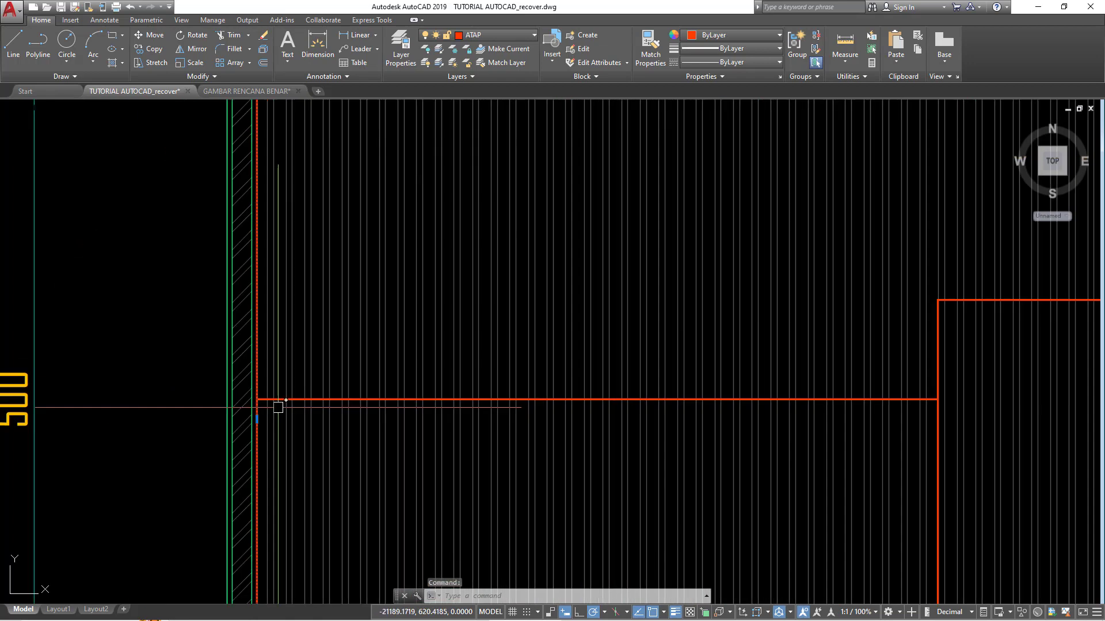
{"action": "scroll", "coordinate": [276, 402], "scroll_direction": "up", "scroll_amount": 1}
{"action": "scroll", "coordinate": [274, 399], "scroll_direction": "up", "scroll_amount": 2}
Step: Zoom back out and start copying the red roof outlines
{"action": "scroll", "coordinate": [273, 399], "scroll_direction": "down", "scroll_amount": 6}
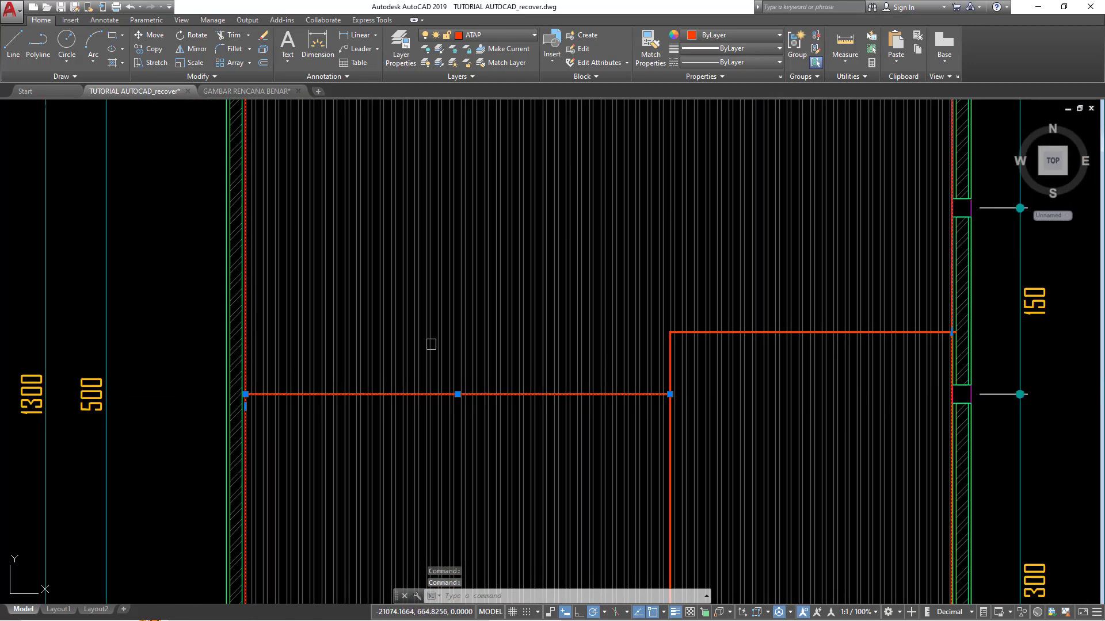
{"action": "scroll", "coordinate": [667, 358], "scroll_direction": "up", "scroll_amount": 4}
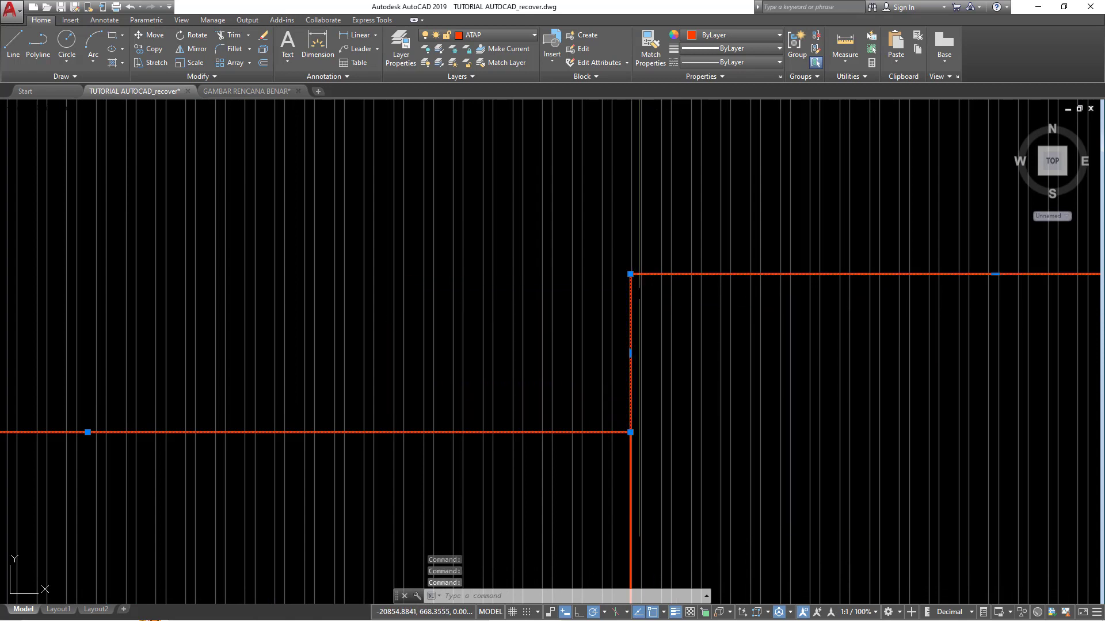
{"action": "scroll", "coordinate": [638, 294], "scroll_direction": "down", "scroll_amount": 3}
{"action": "scroll", "coordinate": [583, 442], "scroll_direction": "down", "scroll_amount": 2}
{"action": "scroll", "coordinate": [583, 441], "scroll_direction": "up", "scroll_amount": 3}
{"action": "scroll", "coordinate": [582, 442], "scroll_direction": "up", "scroll_amount": 2}
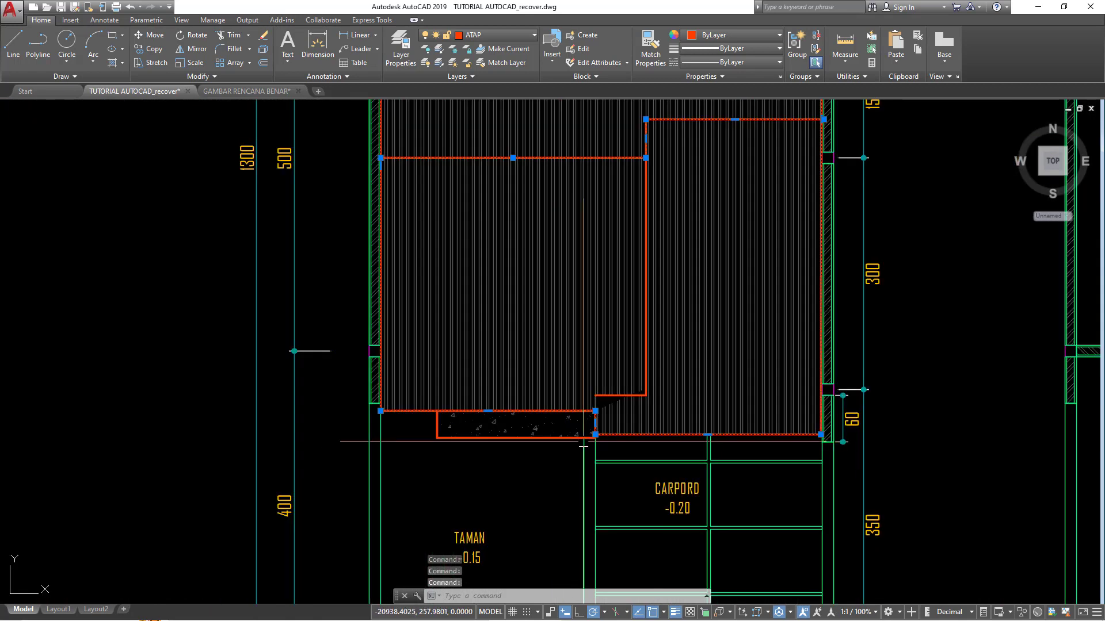
{"action": "scroll", "coordinate": [608, 397], "scroll_direction": "up", "scroll_amount": 4}
{"action": "scroll", "coordinate": [569, 396], "scroll_direction": "down", "scroll_amount": 4}
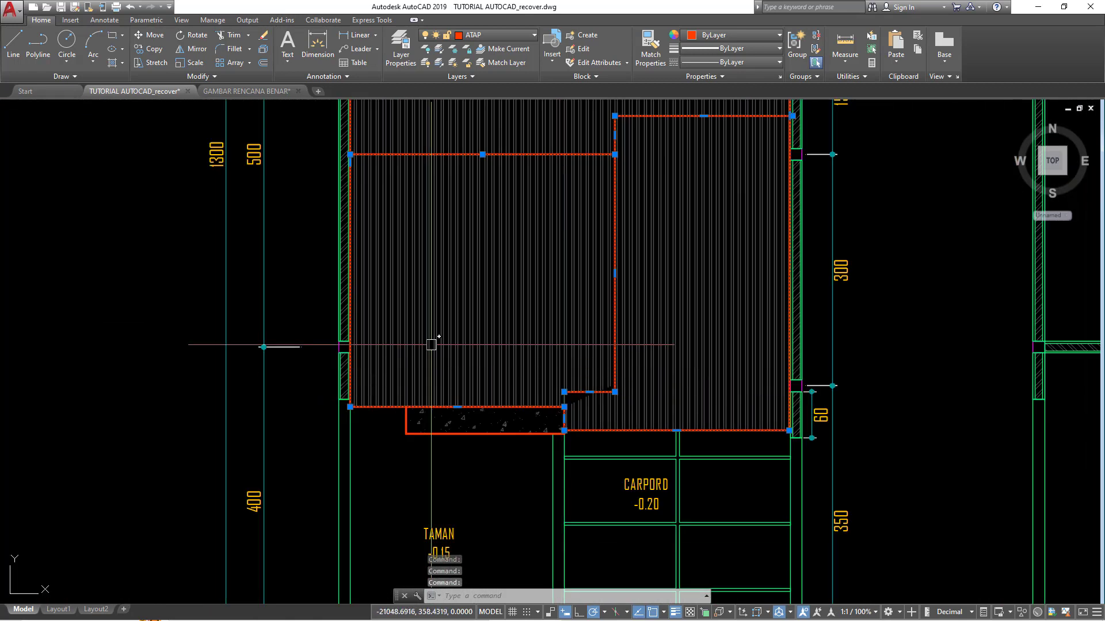
{"action": "left_click", "coordinate": [138, 49]}
Step: Pick a base point, cancel the copy, and pan back over both floor plans and the side elevation
{"action": "scroll", "coordinate": [242, 195], "scroll_direction": "down", "scroll_amount": 5}
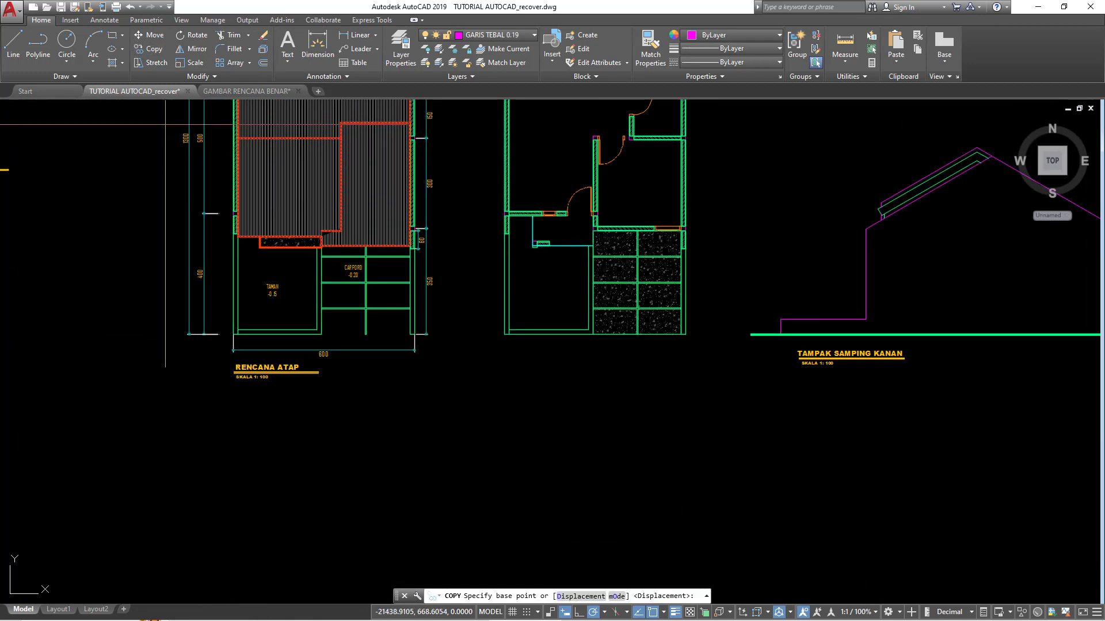
{"action": "scroll", "coordinate": [425, 330], "scroll_direction": "up", "scroll_amount": 3}
{"action": "left_click", "coordinate": [444, 320]}
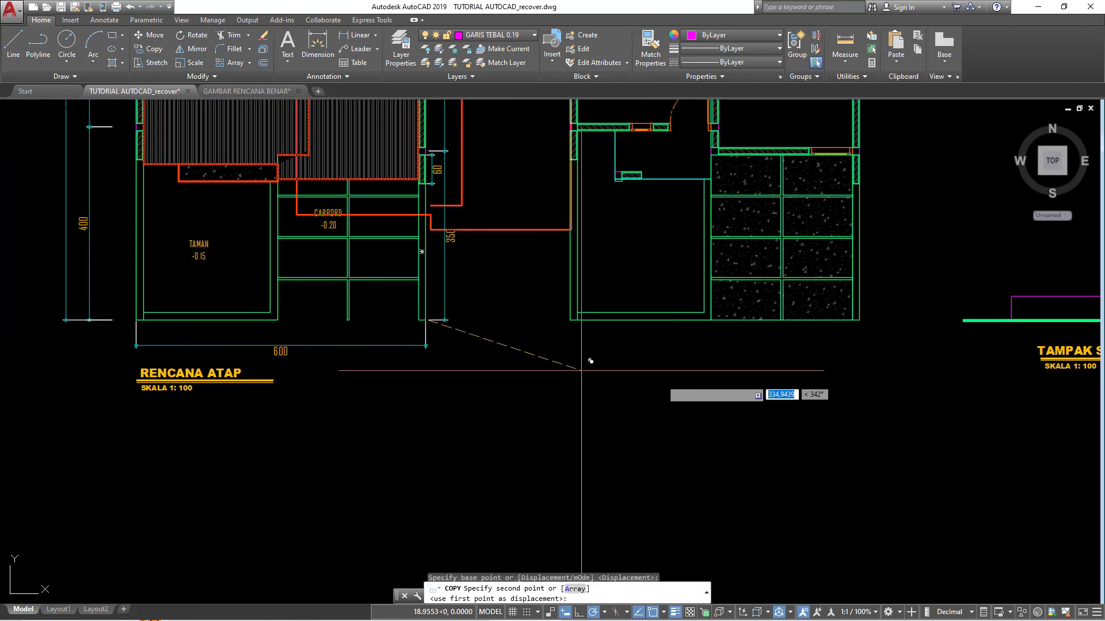
{"action": "scroll", "coordinate": [859, 320], "scroll_direction": "down", "scroll_amount": 3}
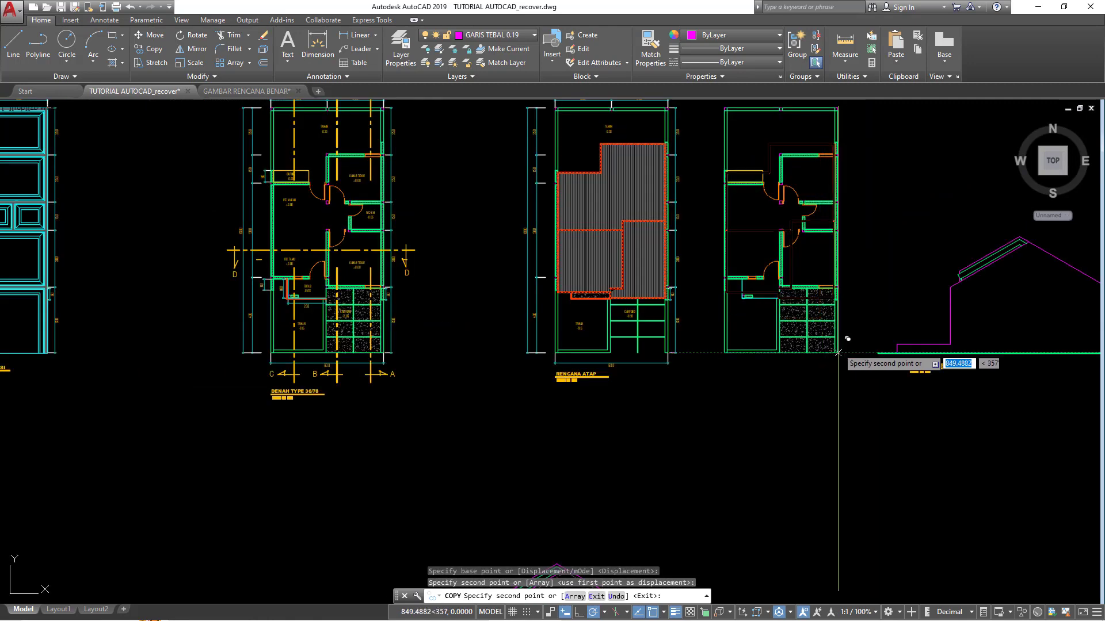
{"action": "scroll", "coordinate": [844, 345], "scroll_direction": "down", "scroll_amount": 2}
{"action": "key", "text": "Escape"}
{"action": "scroll", "coordinate": [607, 302], "scroll_direction": "up", "scroll_amount": 2}
{"action": "scroll", "coordinate": [608, 302], "scroll_direction": "up", "scroll_amount": 4}
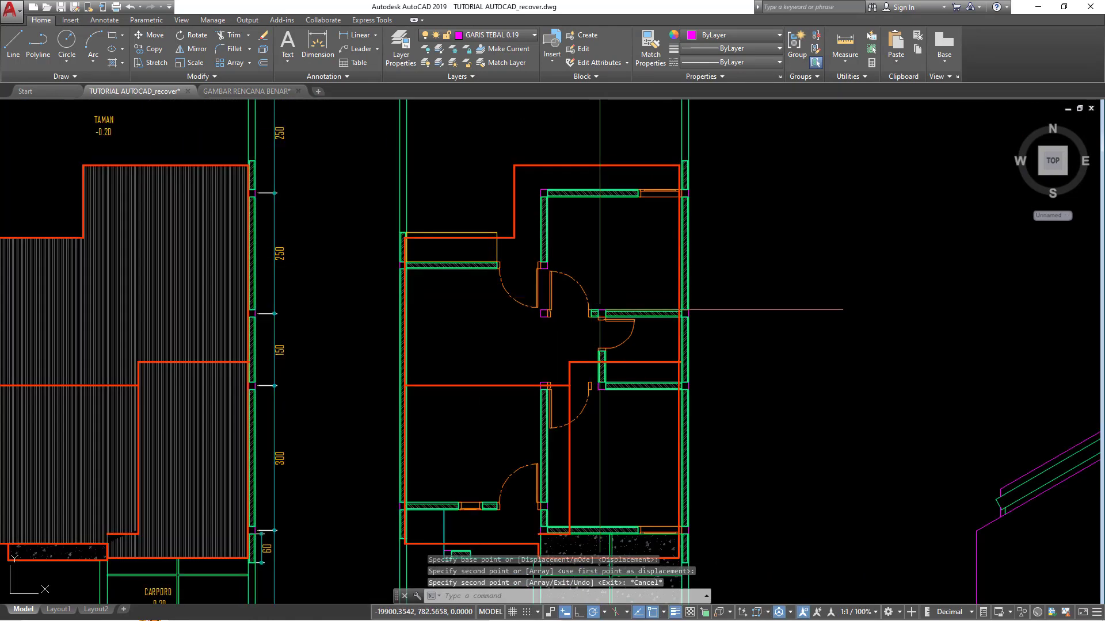
{"action": "key", "text": "Escape"}
{"action": "middle_click_drag", "start_coordinate": [603, 391], "coordinate": [585, 308]}
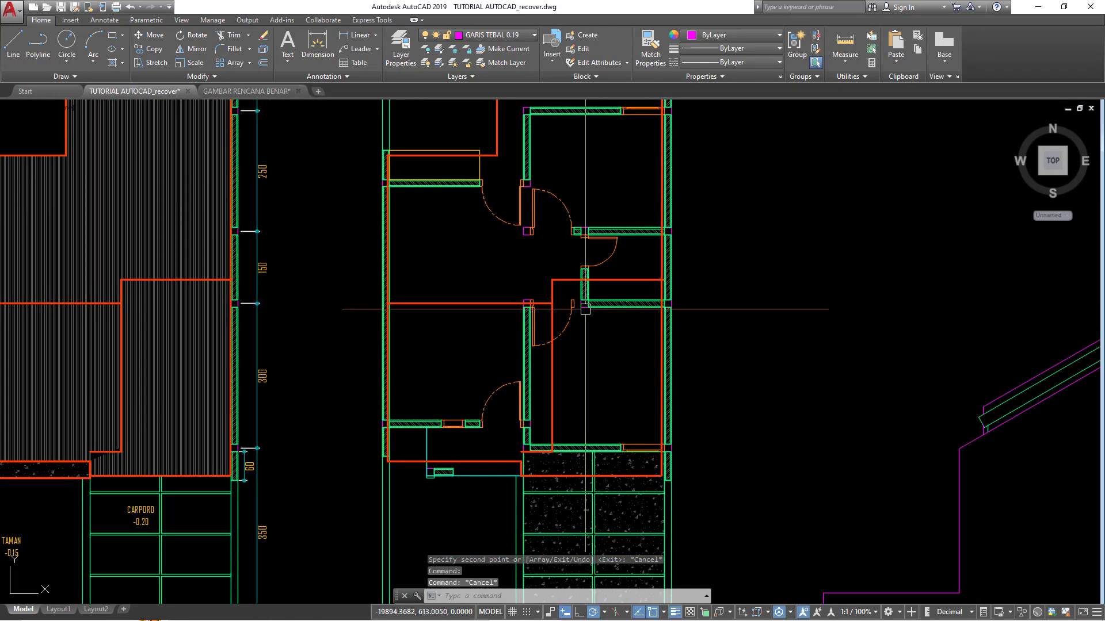
{"action": "scroll", "coordinate": [684, 420], "scroll_direction": "down", "scroll_amount": 2}
{"action": "middle_click_drag", "start_coordinate": [700, 414], "coordinate": [500, 399]}
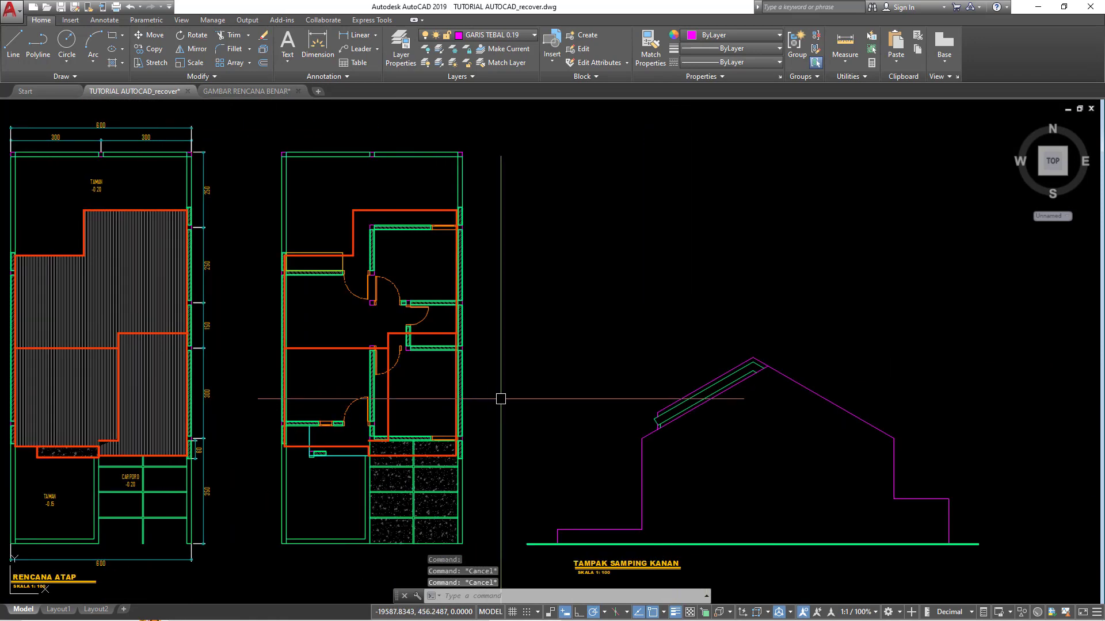
Step: Start a horizontal construction line with XL and the Hor option
{"action": "type", "text": "XL"}
{"action": "key", "text": "Return"}
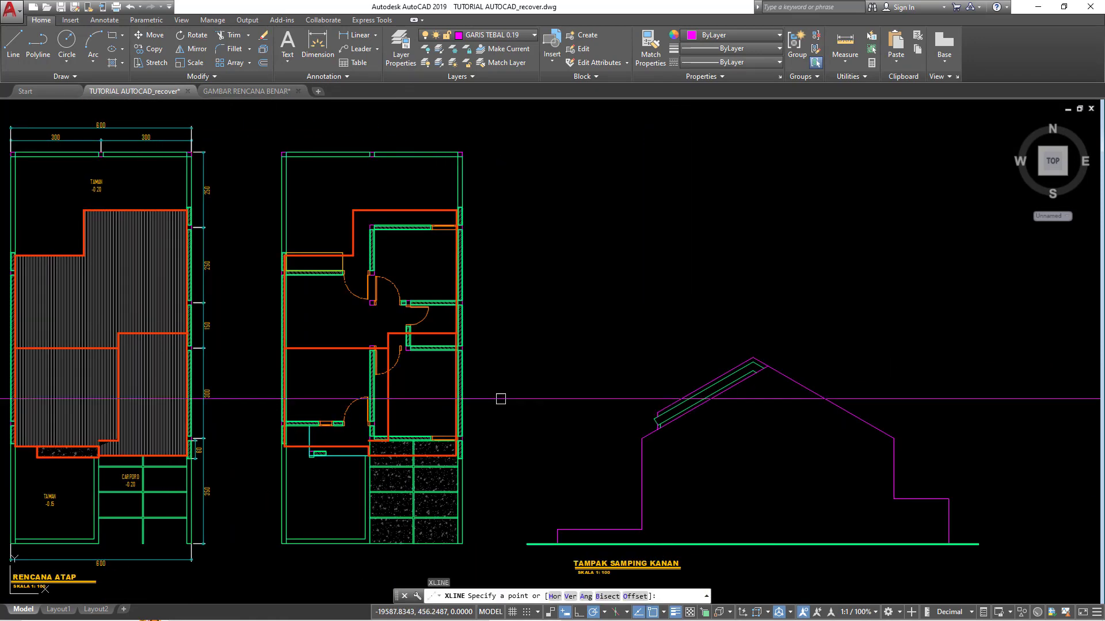
{"action": "type", "text": "H"}
{"action": "key", "text": "Return"}
{"action": "scroll", "coordinate": [506, 374], "scroll_direction": "down", "scroll_amount": 2}
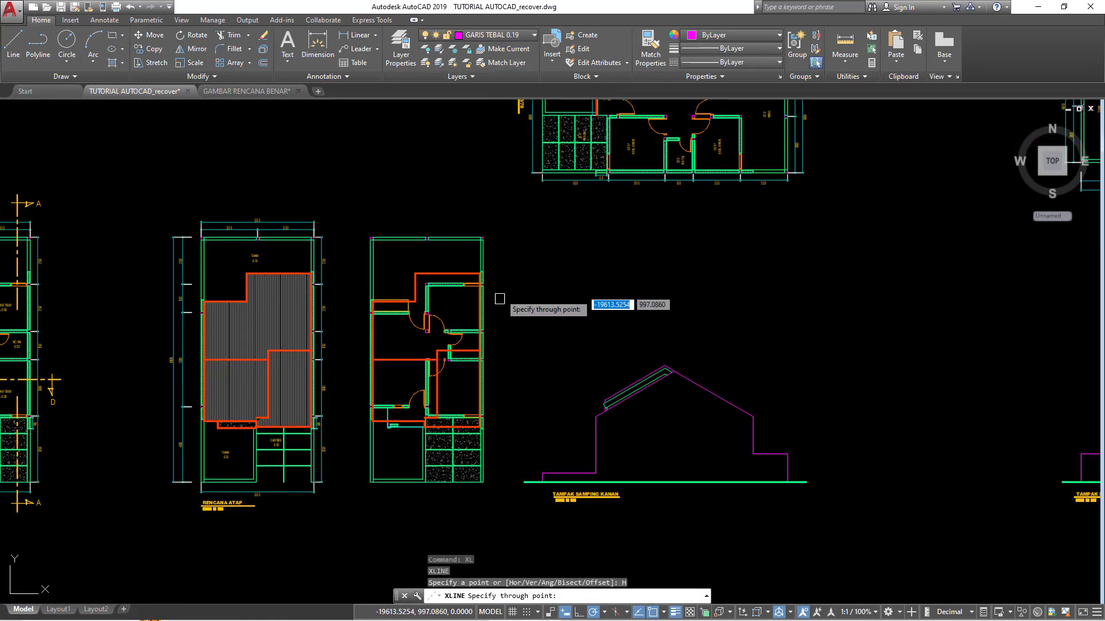
{"action": "scroll", "coordinate": [746, 346], "scroll_direction": "down", "scroll_amount": 2}
{"action": "scroll", "coordinate": [746, 346], "scroll_direction": "down", "scroll_amount": 1}
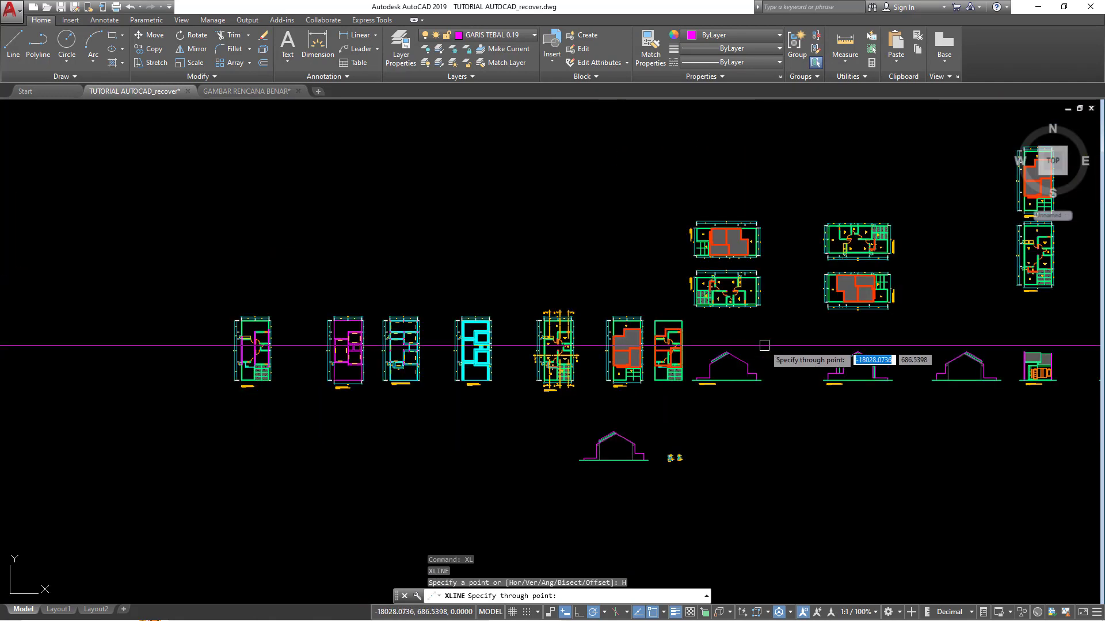
{"action": "scroll", "coordinate": [627, 371], "scroll_direction": "up", "scroll_amount": 2}
{"action": "scroll", "coordinate": [429, 381], "scroll_direction": "up", "scroll_amount": 1}
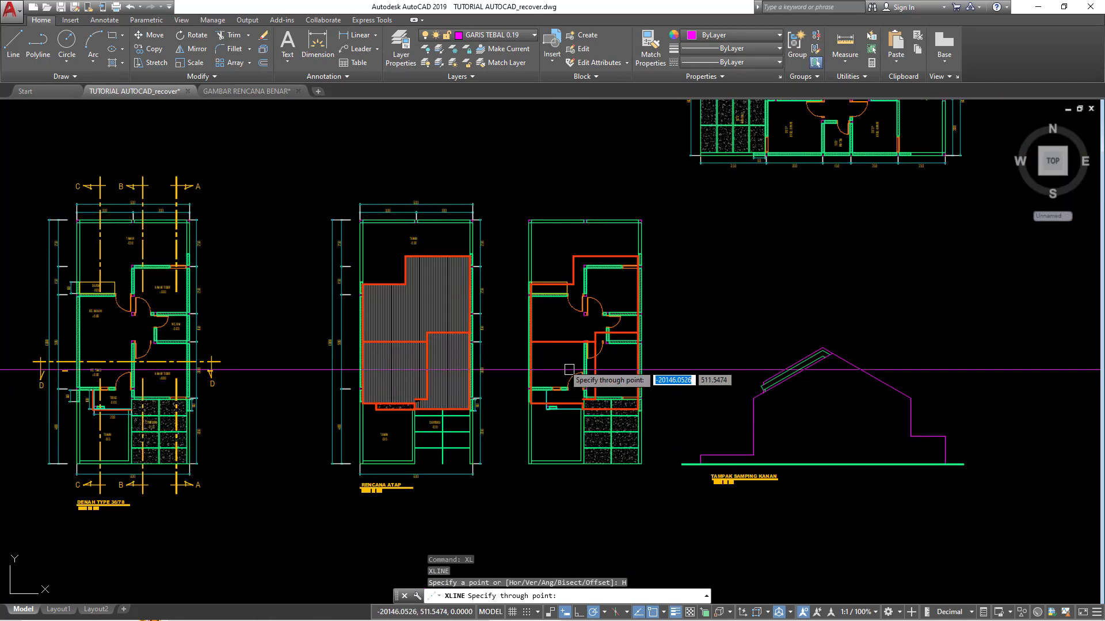
Step: Pan the horizontal xline preview along the row of plans, then cancel it
{"action": "mouse_move", "coordinate": [679, 371]}
{"action": "middle_mouse_down"}
{"action": "mouse_move", "coordinate": [506, 369]}
{"action": "mouse_move", "coordinate": [495, 334]}
{"action": "middle_mouse_up"}
{"action": "scroll", "coordinate": [548, 361], "scroll_direction": "down", "scroll_amount": 3}
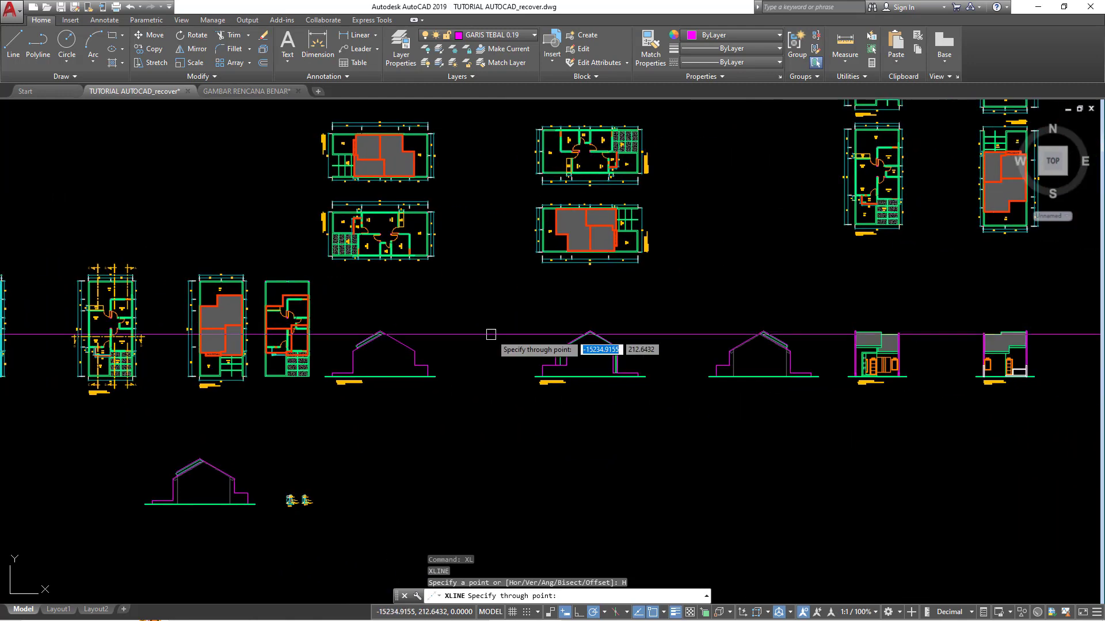
{"action": "middle_click_drag", "start_coordinate": [758, 387], "coordinate": [615, 392]}
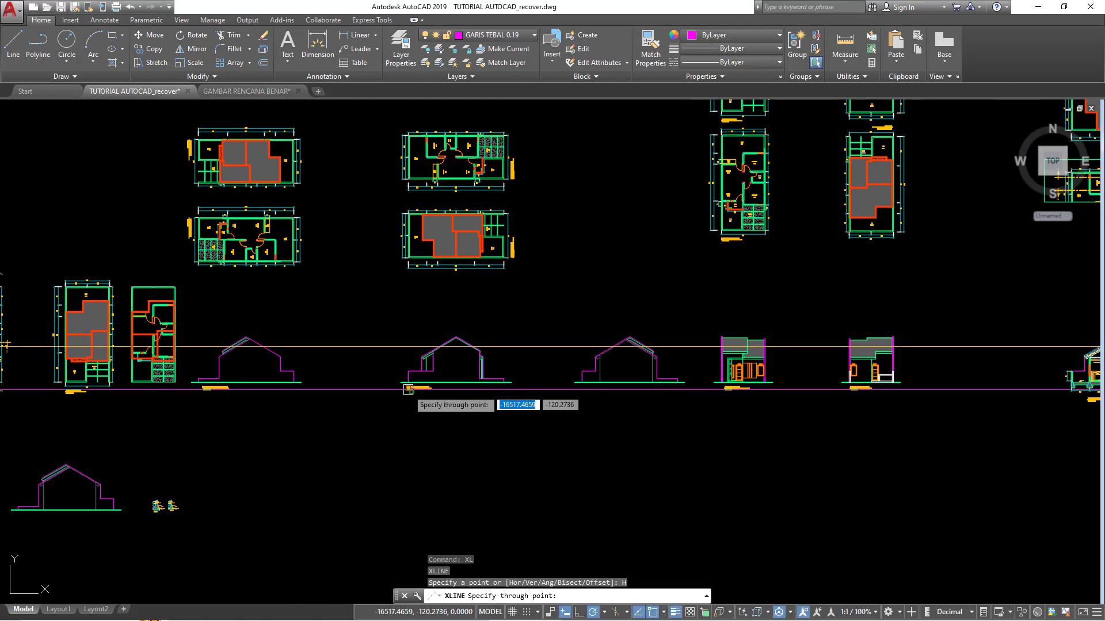
{"action": "scroll", "coordinate": [759, 385], "scroll_direction": "down", "scroll_amount": 1}
{"action": "scroll", "coordinate": [247, 367], "scroll_direction": "up", "scroll_amount": 1}
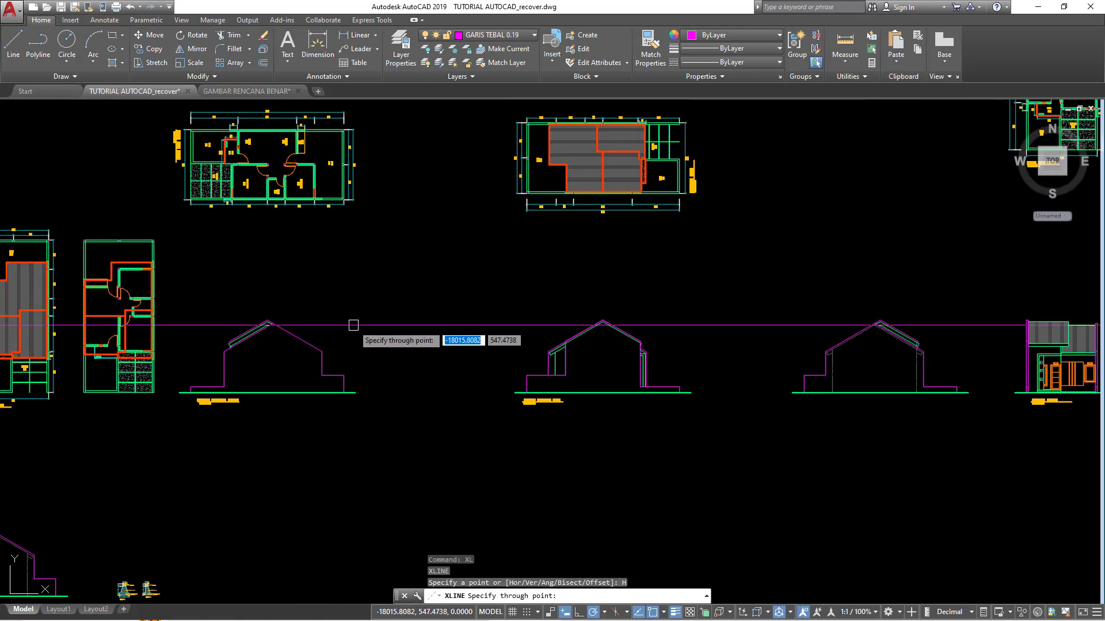
{"action": "scroll", "coordinate": [460, 328], "scroll_direction": "down", "scroll_amount": 1}
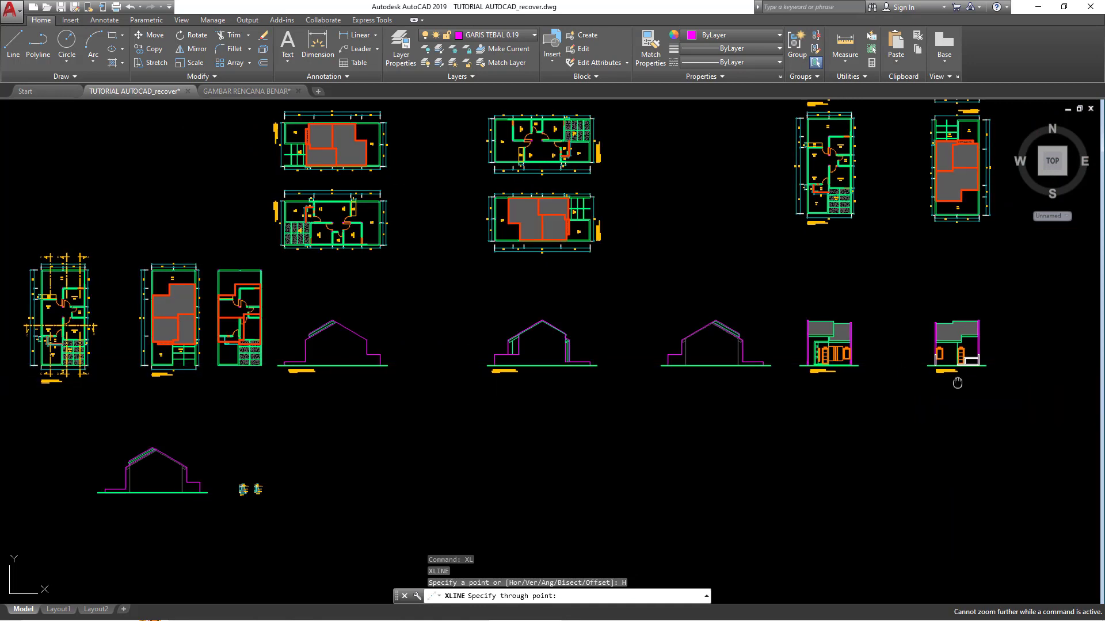
{"action": "scroll", "coordinate": [917, 384], "scroll_direction": "up", "scroll_amount": 1}
{"action": "scroll", "coordinate": [574, 376], "scroll_direction": "down", "scroll_amount": 1}
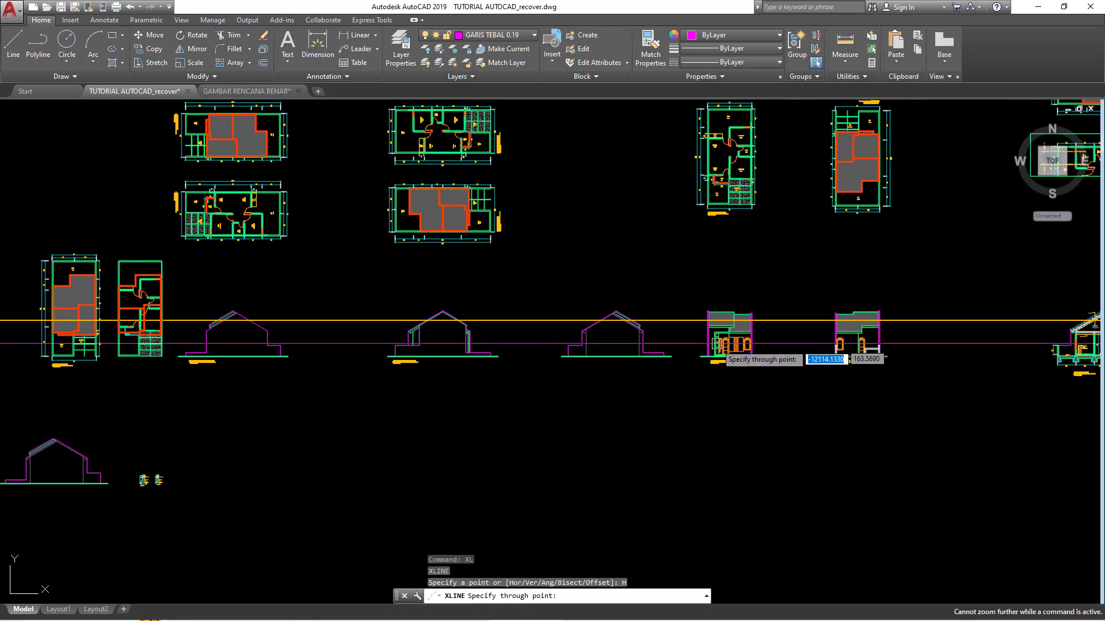
{"action": "key", "text": "Escape"}
Step: Window-select the whole floor plan next to the RENCANA ATAP roof plan
{"action": "scroll", "coordinate": [64, 270], "scroll_direction": "up", "scroll_amount": 2}
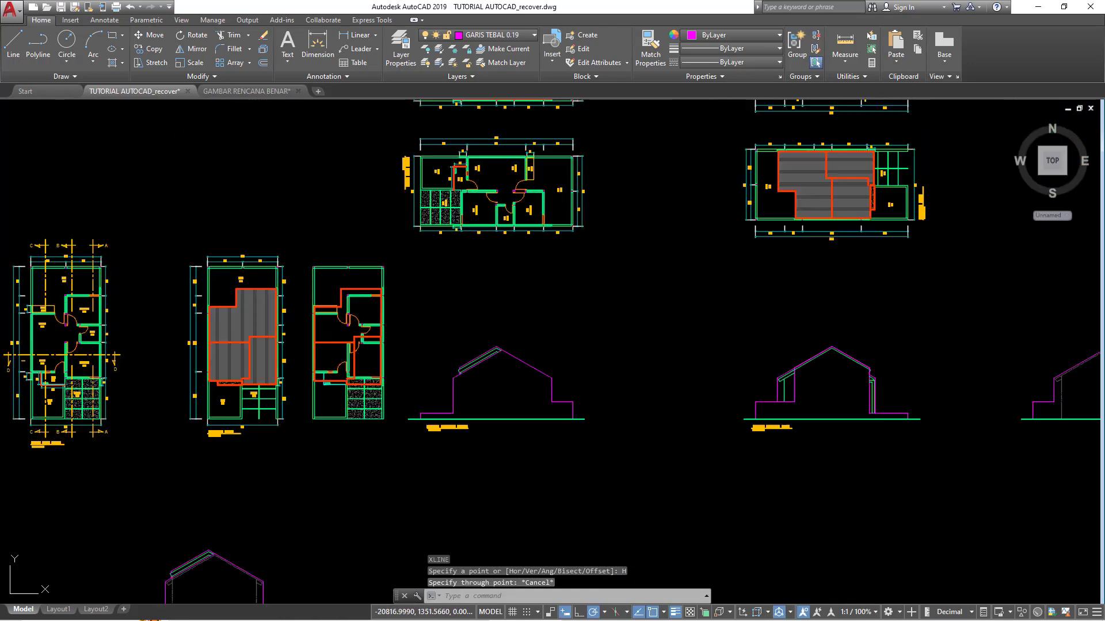
{"action": "left_click", "coordinate": [289, 237]}
{"action": "left_click", "coordinate": [382, 426]}
{"action": "scroll", "coordinate": [384, 446], "scroll_direction": "down", "scroll_amount": 2}
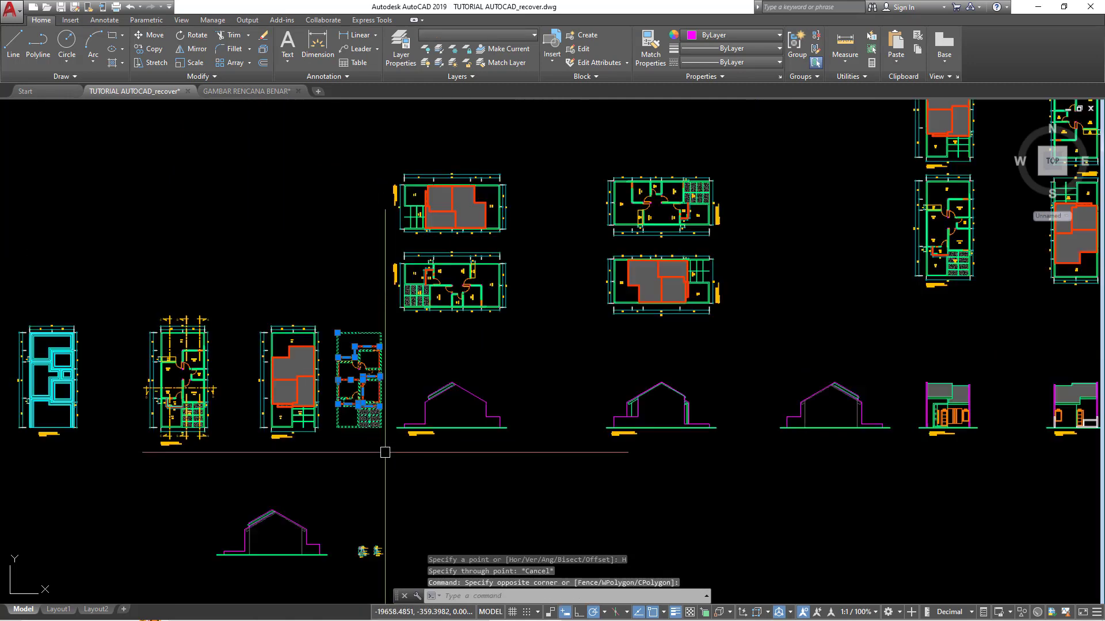
{"action": "type", "text": "M"}
{"action": "key", "text": "Return"}
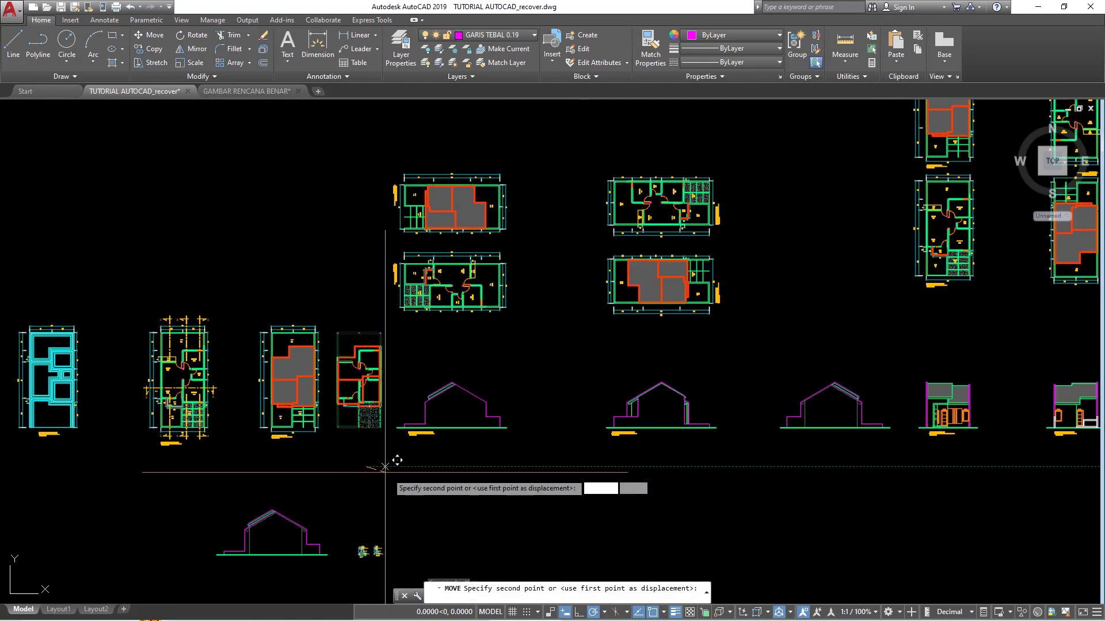
{"action": "left_click", "coordinate": [366, 466]}
{"action": "middle_click_drag", "start_coordinate": [381, 504], "coordinate": [258, 419]}
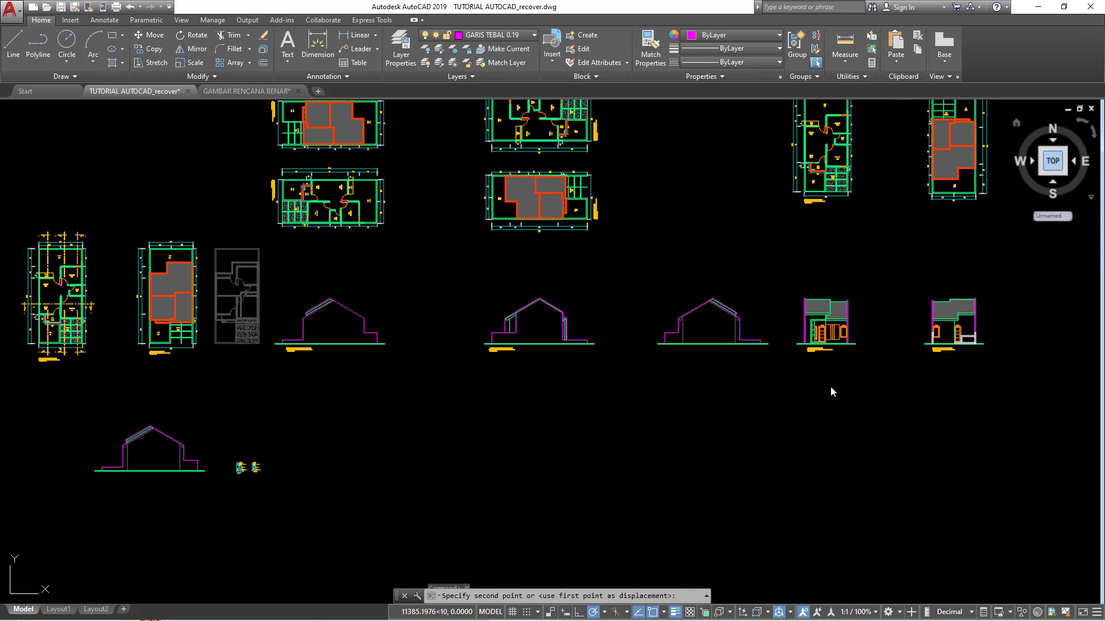
{"action": "scroll", "coordinate": [811, 384], "scroll_direction": "down", "scroll_amount": 2}
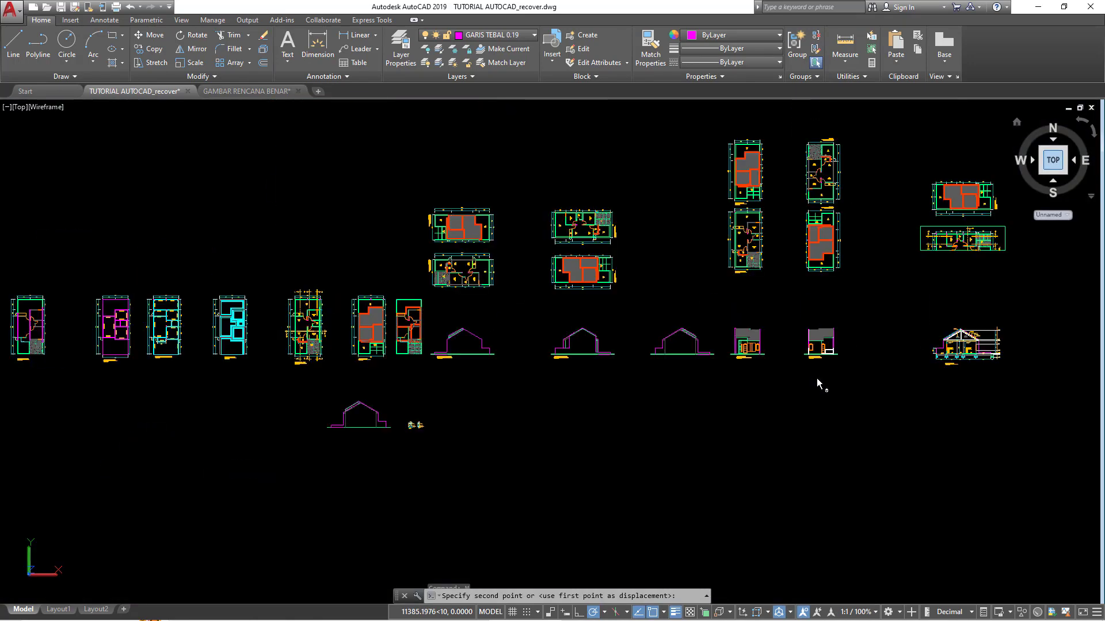
{"action": "scroll", "coordinate": [816, 378], "scroll_direction": "down", "scroll_amount": 5}
{"action": "scroll", "coordinate": [765, 367], "scroll_direction": "up", "scroll_amount": 1}
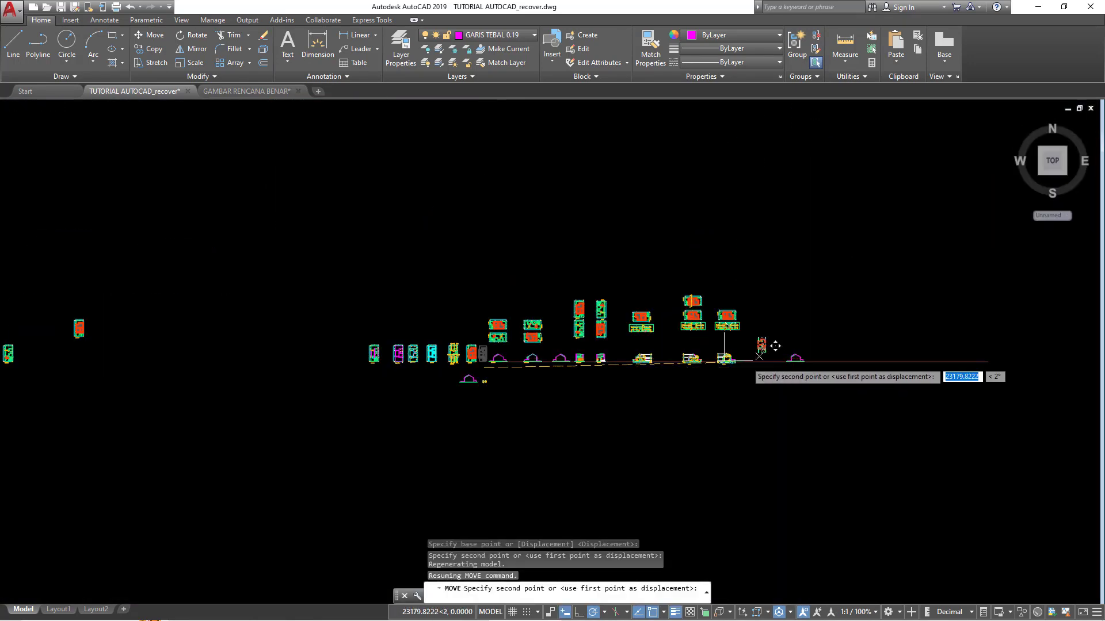
{"action": "scroll", "coordinate": [742, 368], "scroll_direction": "up", "scroll_amount": 2}
{"action": "scroll", "coordinate": [691, 373], "scroll_direction": "up", "scroll_amount": 2}
{"action": "scroll", "coordinate": [576, 373], "scroll_direction": "up", "scroll_amount": 2}
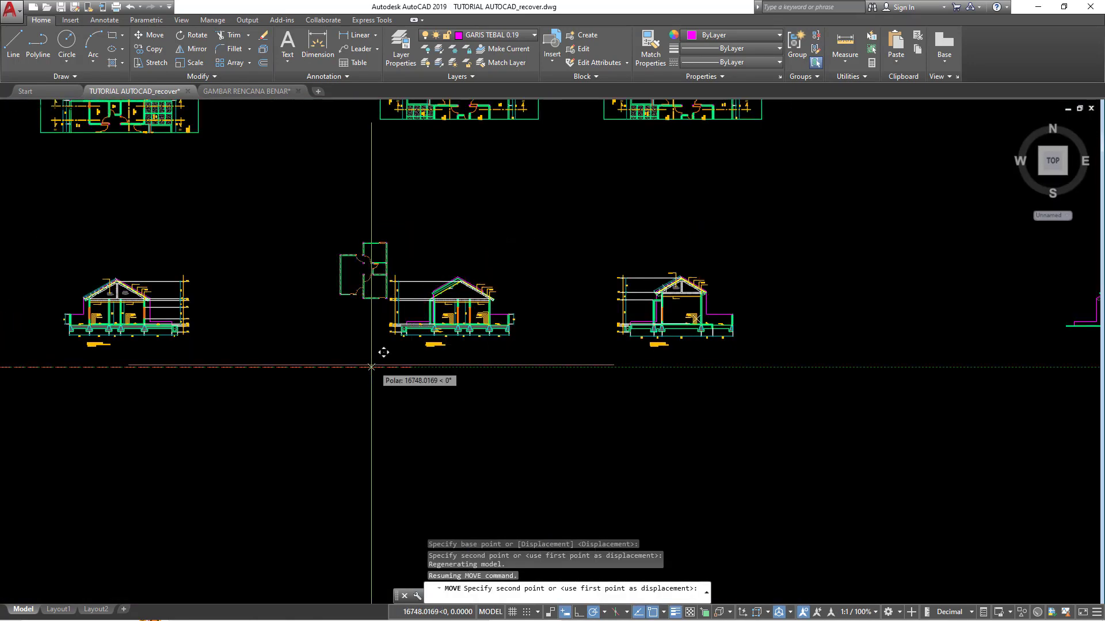
{"action": "left_click", "coordinate": [307, 367]}
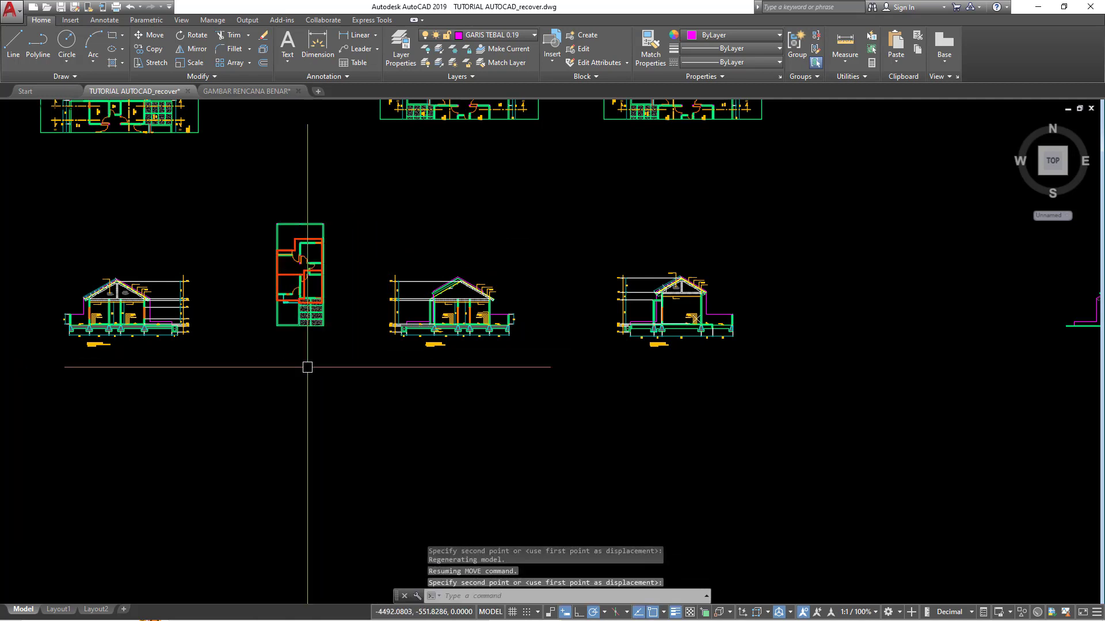
{"action": "scroll", "coordinate": [319, 372], "scroll_direction": "up", "scroll_amount": 2}
{"action": "scroll", "coordinate": [345, 356], "scroll_direction": "up", "scroll_amount": 3}
{"action": "mouse_move", "coordinate": [382, 346]}
{"action": "middle_mouse_down"}
{"action": "mouse_move", "coordinate": [479, 415]}
{"action": "mouse_move", "coordinate": [521, 364]}
{"action": "middle_mouse_up"}
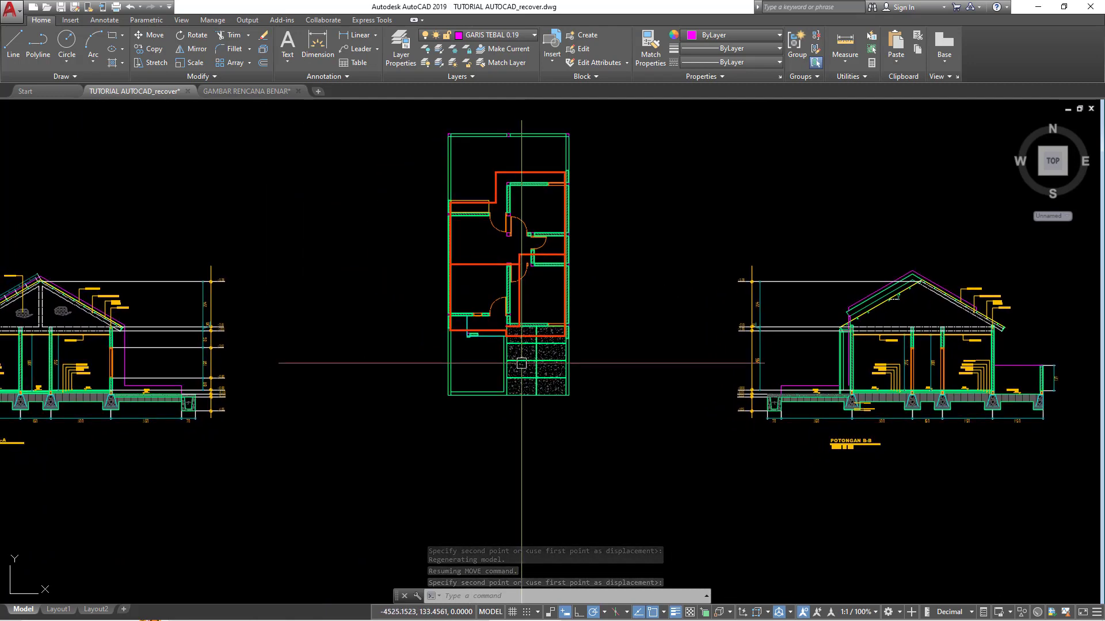
{"action": "scroll", "coordinate": [520, 368], "scroll_direction": "down", "scroll_amount": 4}
{"action": "scroll", "coordinate": [513, 397], "scroll_direction": "up", "scroll_amount": 1}
{"action": "scroll", "coordinate": [507, 426], "scroll_direction": "up", "scroll_amount": 1}
{"action": "scroll", "coordinate": [505, 449], "scroll_direction": "up", "scroll_amount": 1}
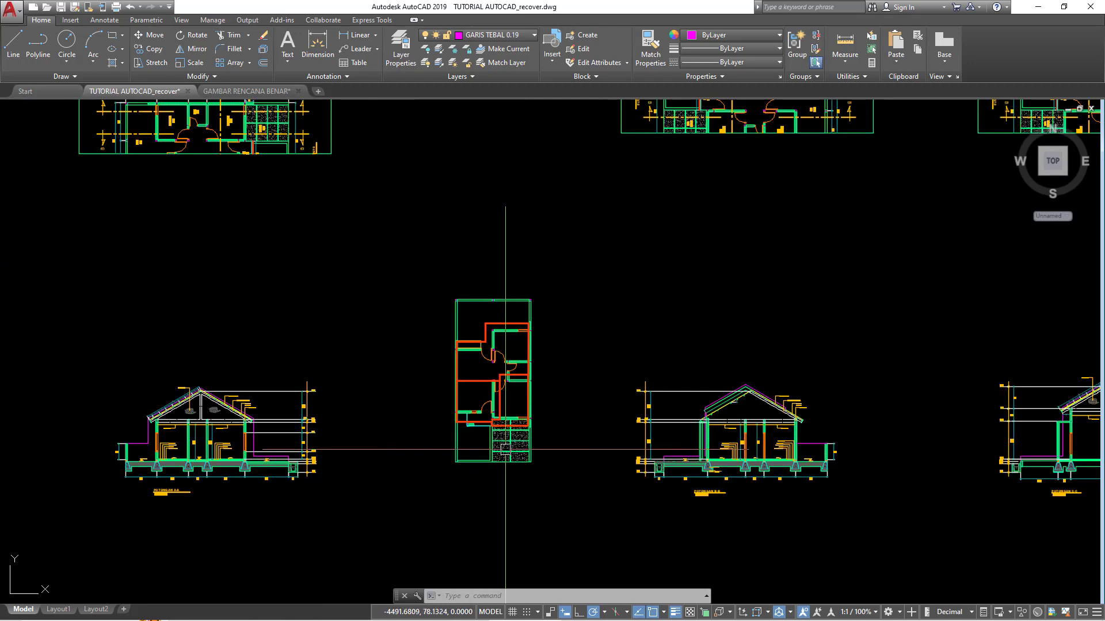
{"action": "middle_click_drag", "start_coordinate": [424, 314], "coordinate": [424, 352]}
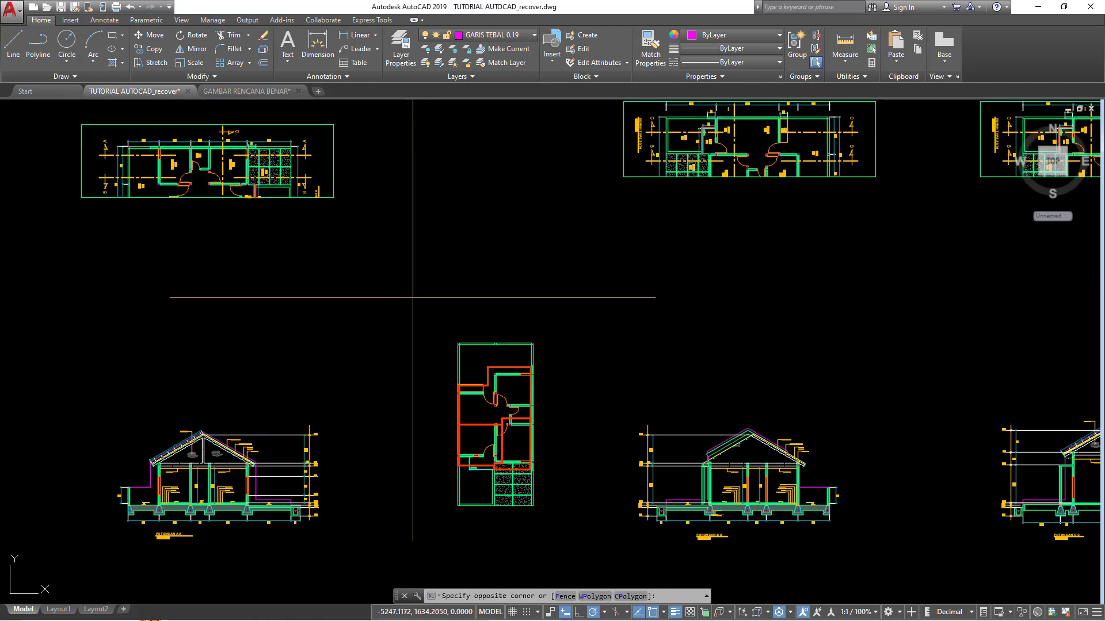
{"action": "key", "text": "Escape"}
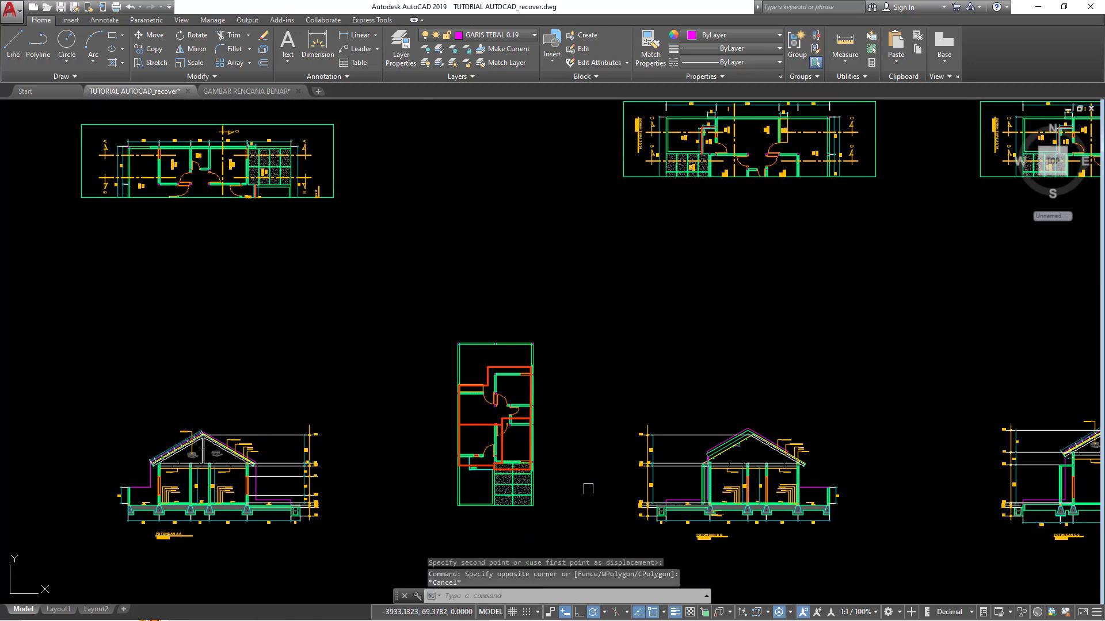
{"action": "scroll", "coordinate": [740, 451], "scroll_direction": "up", "scroll_amount": 2}
{"action": "scroll", "coordinate": [735, 478], "scroll_direction": "up", "scroll_amount": 2}
{"action": "scroll", "coordinate": [679, 414], "scroll_direction": "down", "scroll_amount": 3}
{"action": "scroll", "coordinate": [626, 415], "scroll_direction": "down", "scroll_amount": 2}
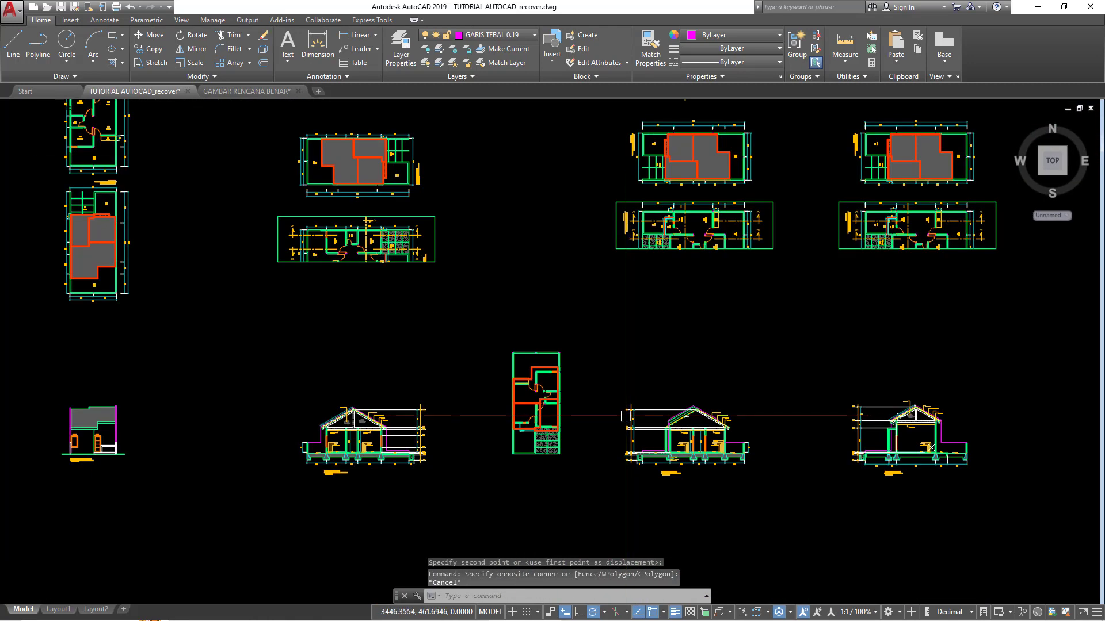
{"action": "middle_click_drag", "start_coordinate": [626, 415], "coordinate": [572, 390]}
{"action": "scroll", "coordinate": [493, 397], "scroll_direction": "up", "scroll_amount": 1}
{"action": "scroll", "coordinate": [484, 409], "scroll_direction": "up", "scroll_amount": 1}
{"action": "scroll", "coordinate": [480, 410], "scroll_direction": "up", "scroll_amount": 2}
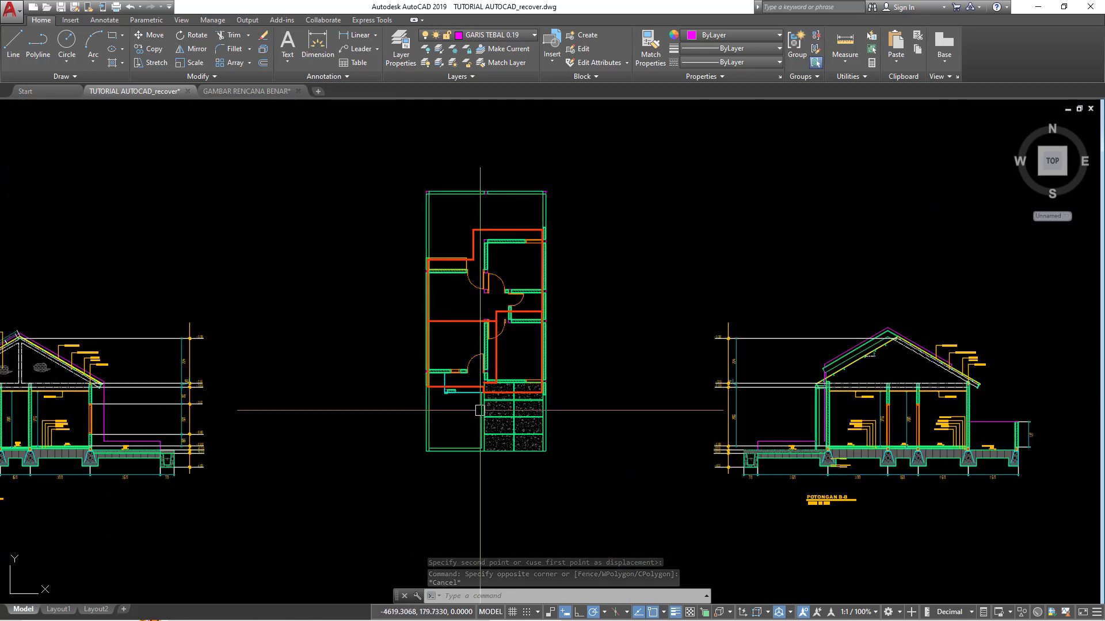
{"action": "scroll", "coordinate": [491, 397], "scroll_direction": "down", "scroll_amount": 2}
{"action": "scroll", "coordinate": [492, 395], "scroll_direction": "down", "scroll_amount": 2}
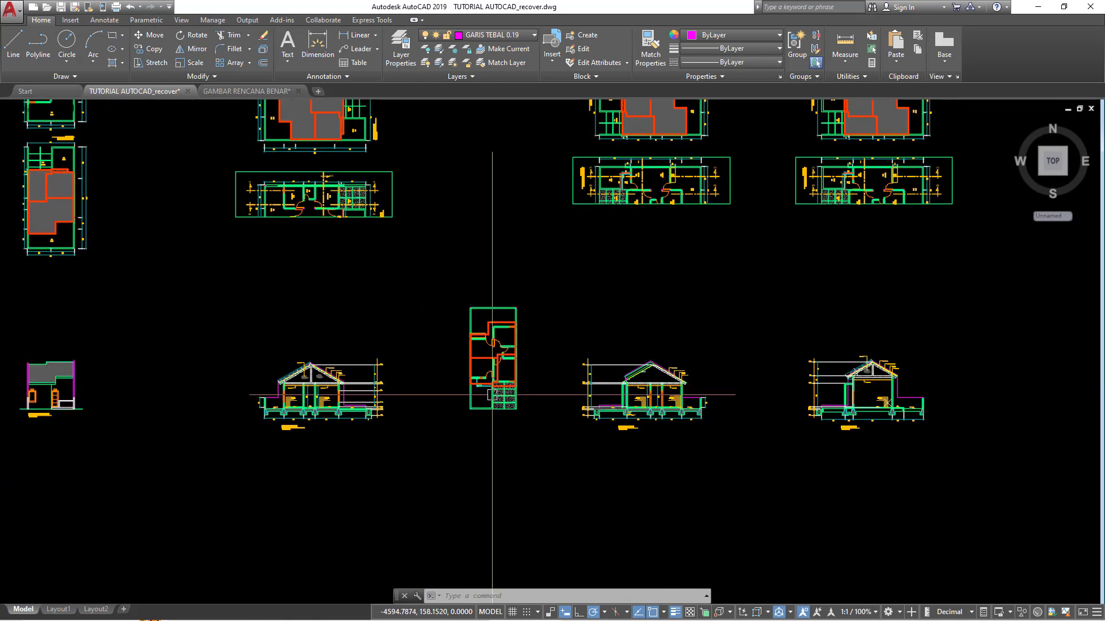
{"action": "middle_click_drag", "start_coordinate": [492, 394], "coordinate": [371, 374]}
{"action": "scroll", "coordinate": [371, 374], "scroll_direction": "down", "scroll_amount": 1}
{"action": "scroll", "coordinate": [365, 313], "scroll_direction": "up", "scroll_amount": 3}
{"action": "scroll", "coordinate": [365, 313], "scroll_direction": "down", "scroll_amount": 2}
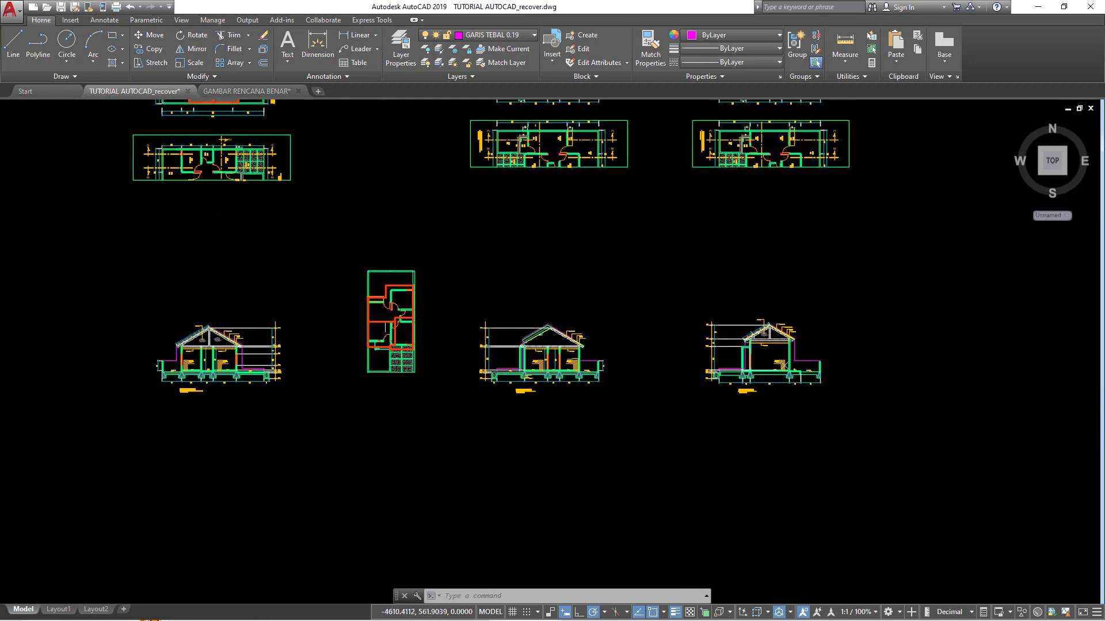
{"action": "middle_click_drag", "start_coordinate": [395, 322], "coordinate": [411, 476]}
{"action": "scroll", "coordinate": [411, 437], "scroll_direction": "up", "scroll_amount": 1}
{"action": "scroll", "coordinate": [411, 438], "scroll_direction": "down", "scroll_amount": 1}
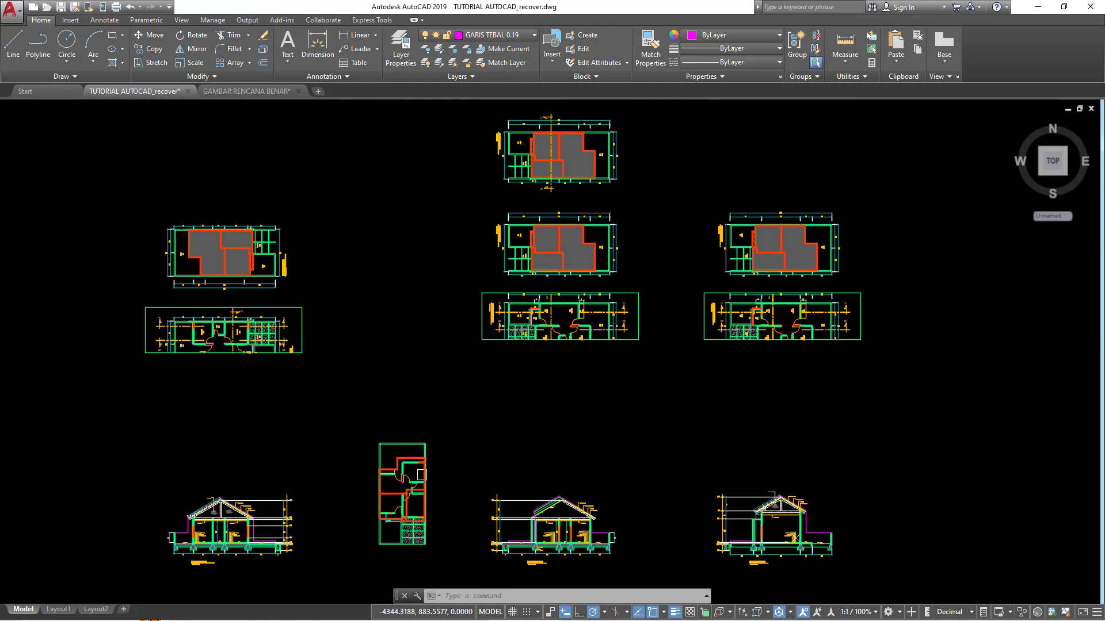
{"action": "scroll", "coordinate": [429, 504], "scroll_direction": "up", "scroll_amount": 2}
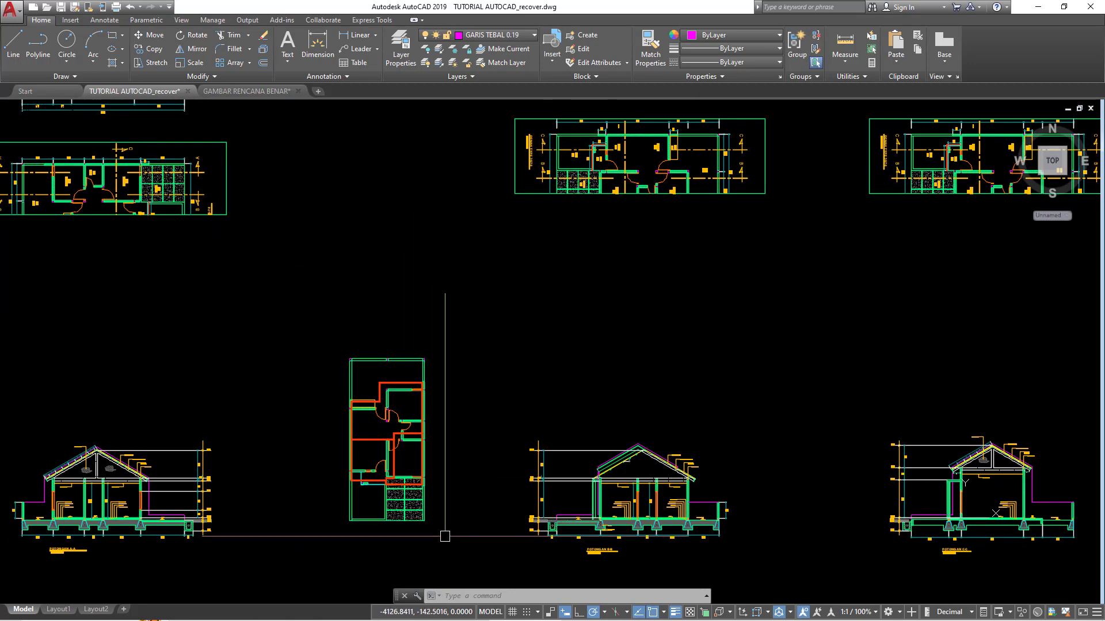
Step: Rotate the small floor plan about a base point so it lies horizontally
{"action": "left_click", "coordinate": [442, 537]}
{"action": "left_click", "coordinate": [333, 369]}
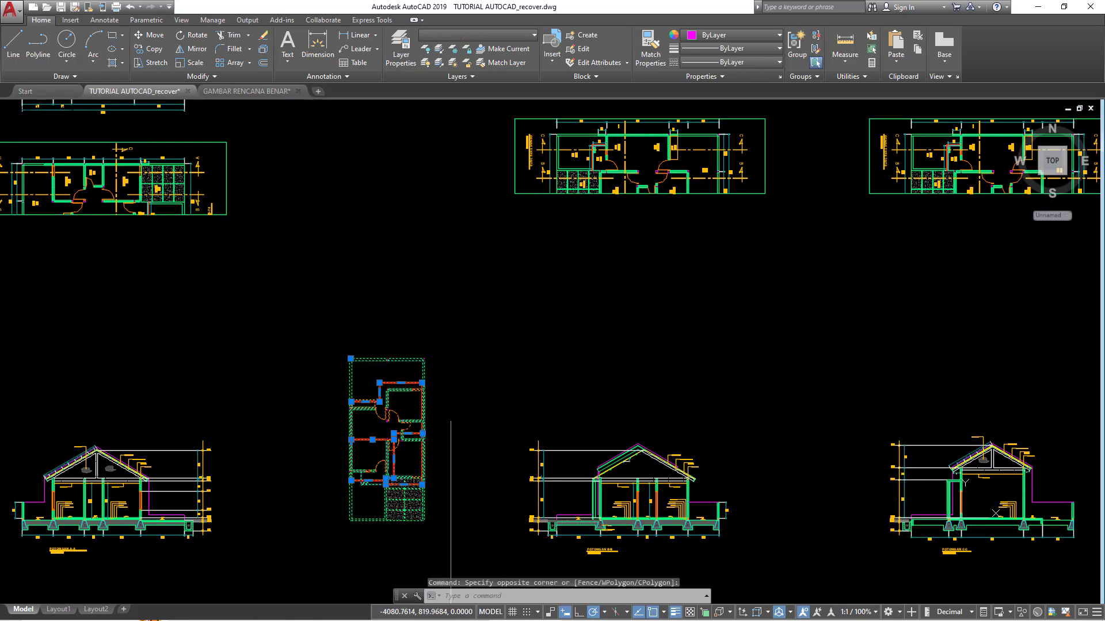
{"action": "type", "text": "Ro"}
{"action": "key", "text": "Return"}
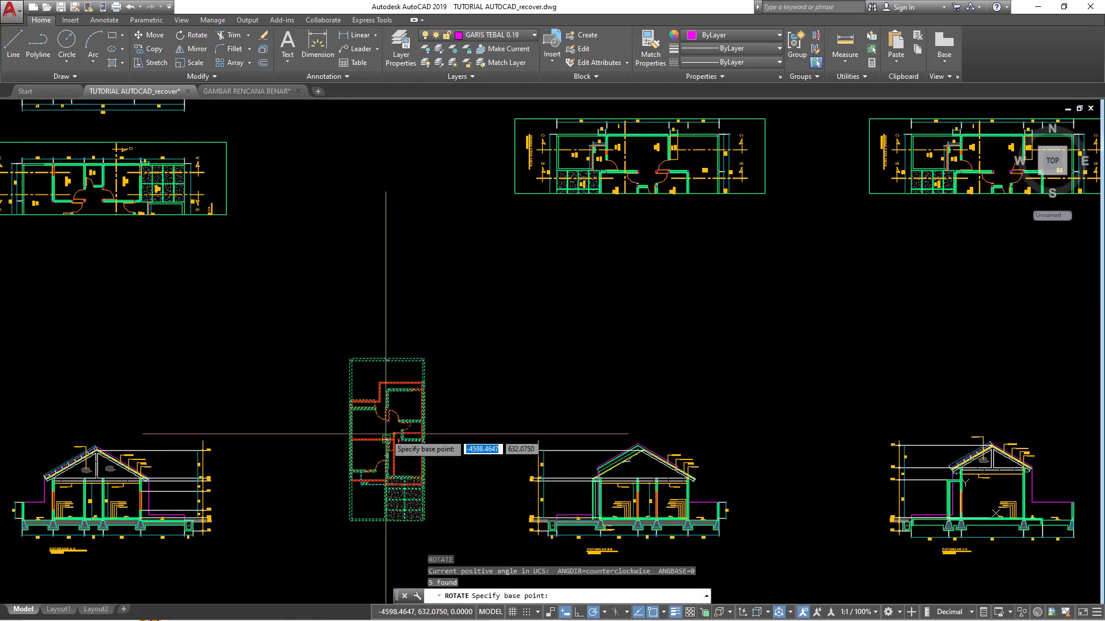
{"action": "left_click", "coordinate": [385, 439]}
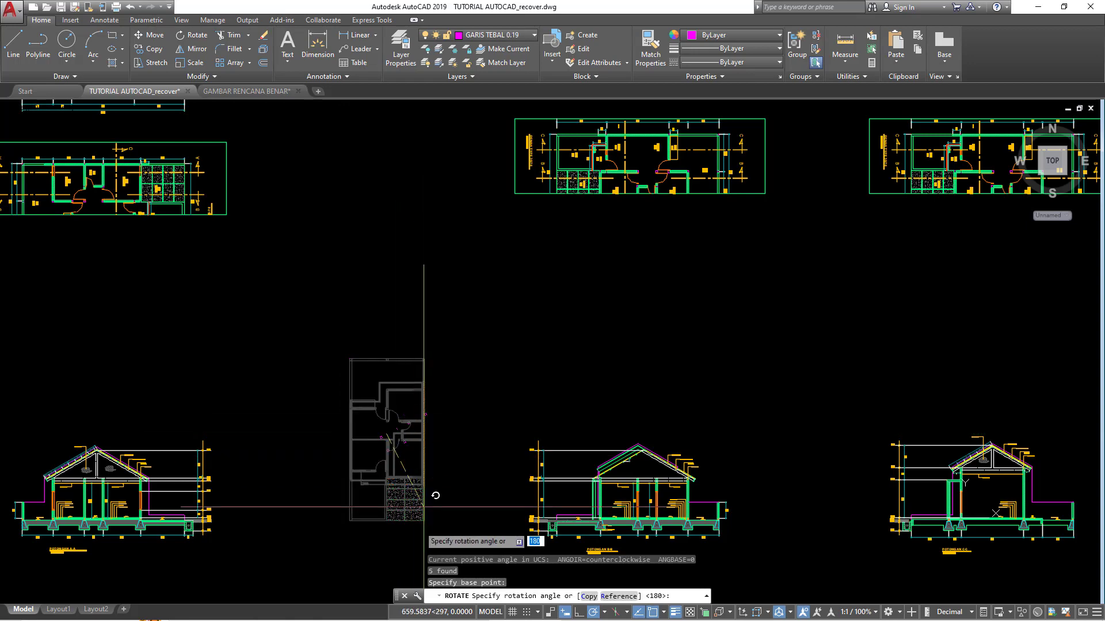
{"action": "left_click", "coordinate": [387, 559]}
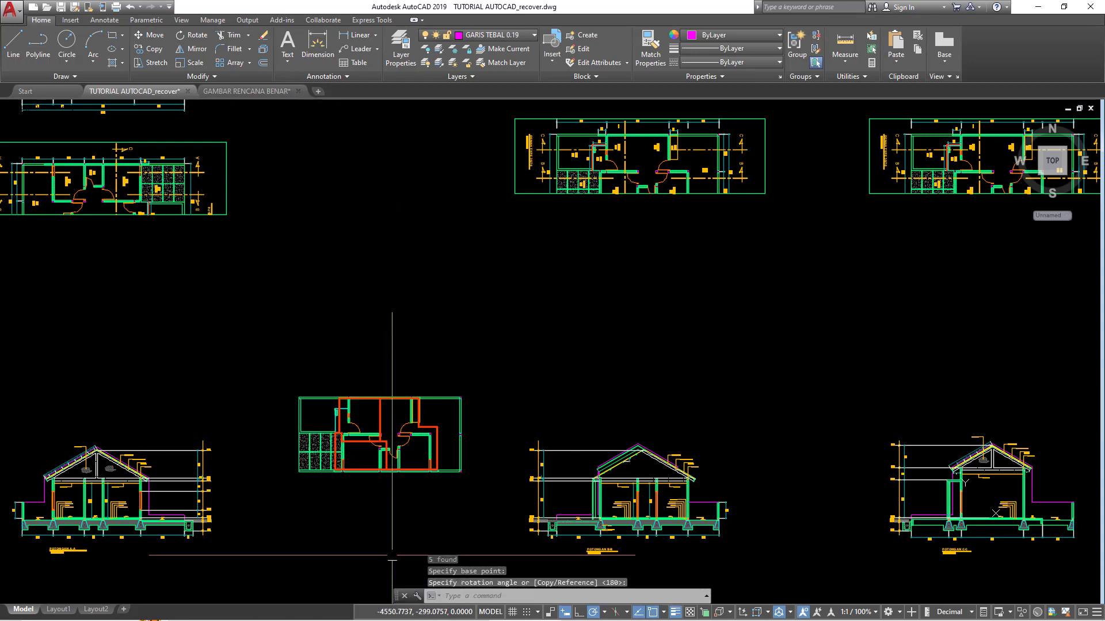
Step: Move the rotated floor plan so it sits directly above the middle section drawing
{"action": "middle_click", "coordinate": [370, 542]}
{"action": "middle_click", "coordinate": [370, 543]}
{"action": "scroll", "coordinate": [567, 481], "scroll_direction": "up", "scroll_amount": 1}
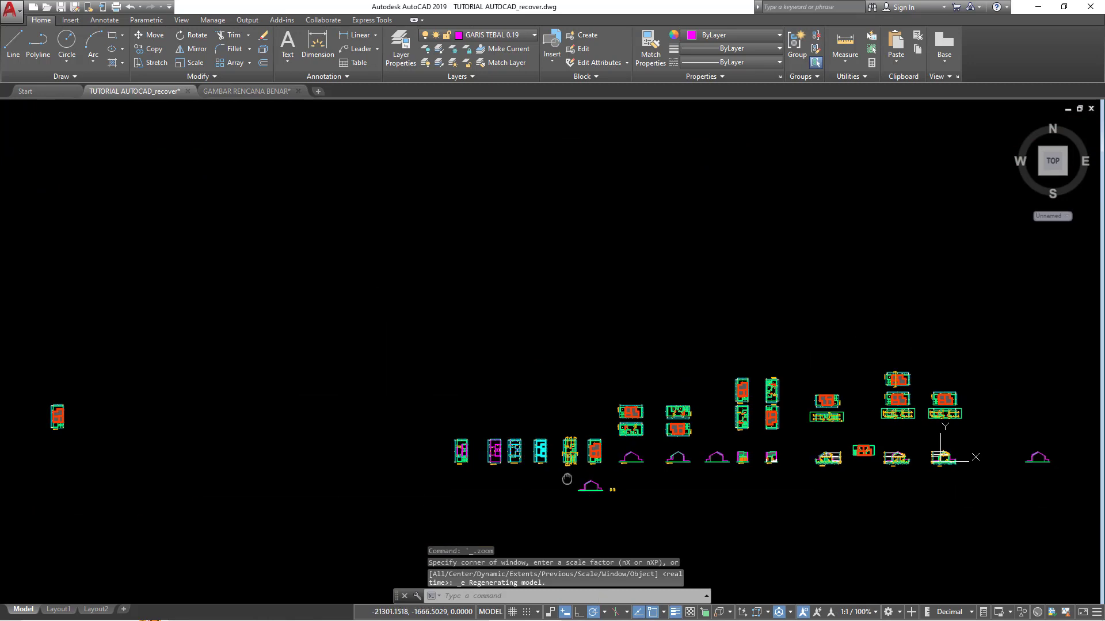
{"action": "scroll", "coordinate": [702, 407], "scroll_direction": "up", "scroll_amount": 2}
{"action": "scroll", "coordinate": [642, 382], "scroll_direction": "up", "scroll_amount": 2}
{"action": "mouse_move", "coordinate": [643, 383]}
{"action": "middle_mouse_down"}
{"action": "mouse_move", "coordinate": [391, 403]}
{"action": "mouse_move", "coordinate": [315, 494]}
{"action": "mouse_move", "coordinate": [311, 441]}
{"action": "middle_mouse_up"}
{"action": "scroll", "coordinate": [446, 407], "scroll_direction": "up", "scroll_amount": 4}
{"action": "scroll", "coordinate": [387, 403], "scroll_direction": "down", "scroll_amount": 2}
{"action": "scroll", "coordinate": [316, 493], "scroll_direction": "down", "scroll_amount": 1}
{"action": "scroll", "coordinate": [314, 489], "scroll_direction": "down", "scroll_amount": 2}
{"action": "middle_click_drag", "start_coordinate": [273, 474], "coordinate": [493, 424]}
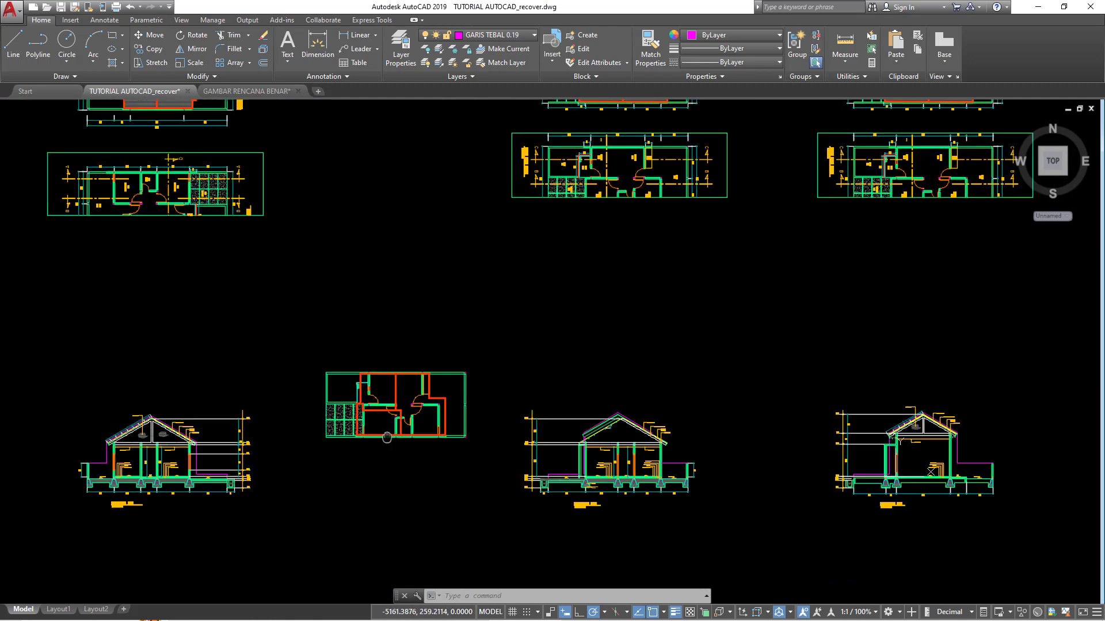
{"action": "scroll", "coordinate": [504, 417], "scroll_direction": "up", "scroll_amount": 3}
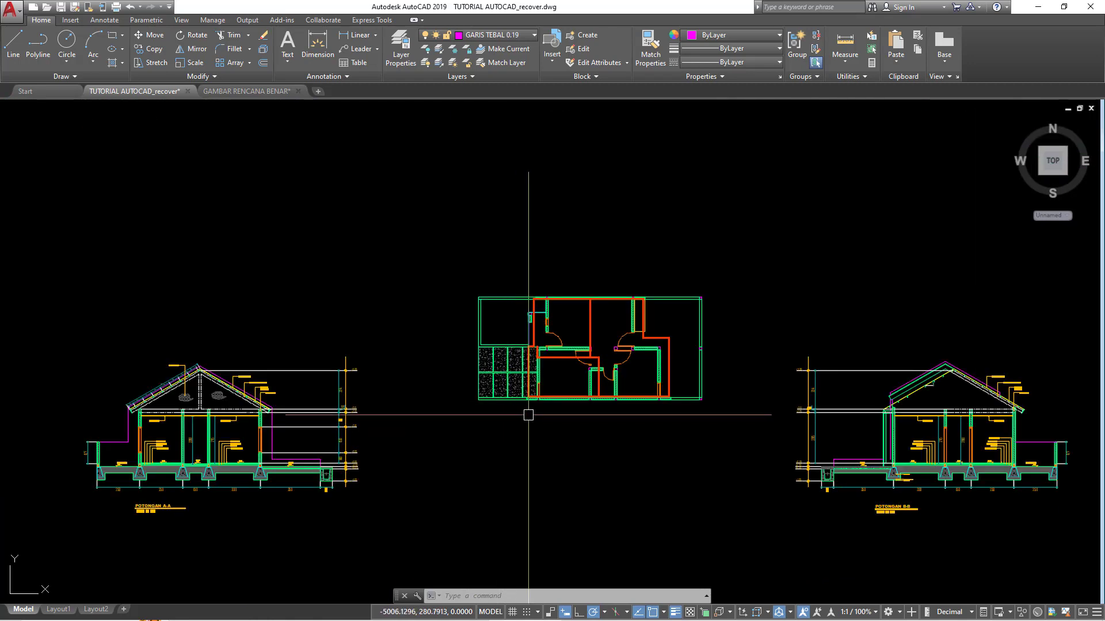
{"action": "middle_click", "coordinate": [555, 423]}
{"action": "middle_click", "coordinate": [556, 424]}
{"action": "scroll", "coordinate": [804, 407], "scroll_direction": "up", "scroll_amount": 2}
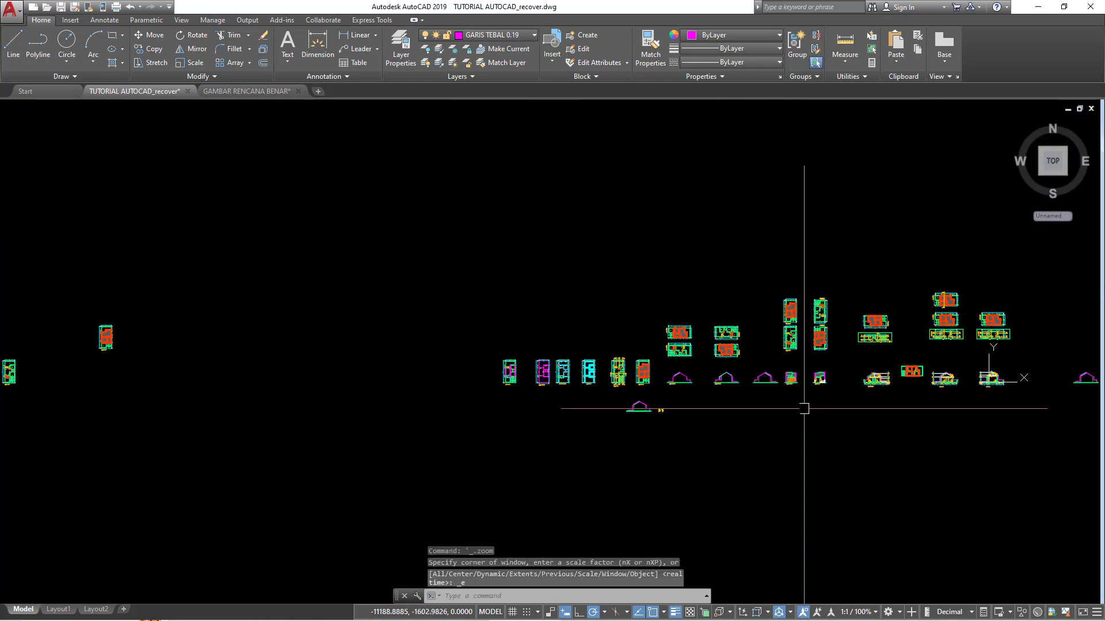
{"action": "scroll", "coordinate": [826, 388], "scroll_direction": "up", "scroll_amount": 1}
{"action": "scroll", "coordinate": [996, 368], "scroll_direction": "up", "scroll_amount": 2}
{"action": "middle_click_drag", "start_coordinate": [997, 368], "coordinate": [724, 380]}
{"action": "scroll", "coordinate": [724, 379], "scroll_direction": "up", "scroll_amount": 2}
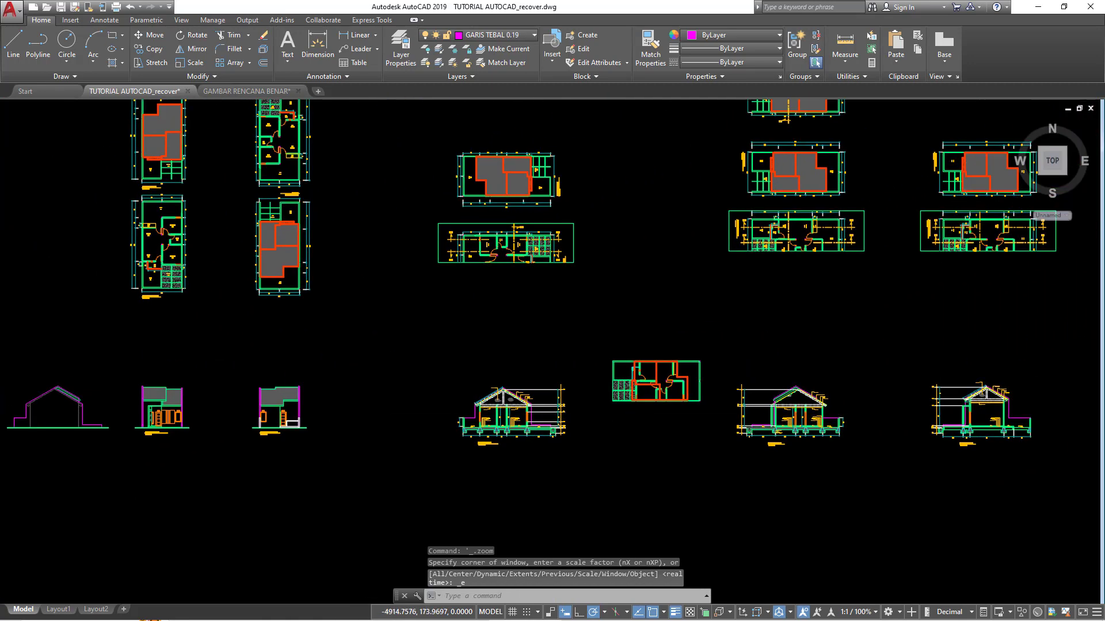
{"action": "scroll", "coordinate": [602, 349], "scroll_direction": "up", "scroll_amount": 2}
{"action": "middle_click_drag", "start_coordinate": [617, 363], "coordinate": [437, 363]}
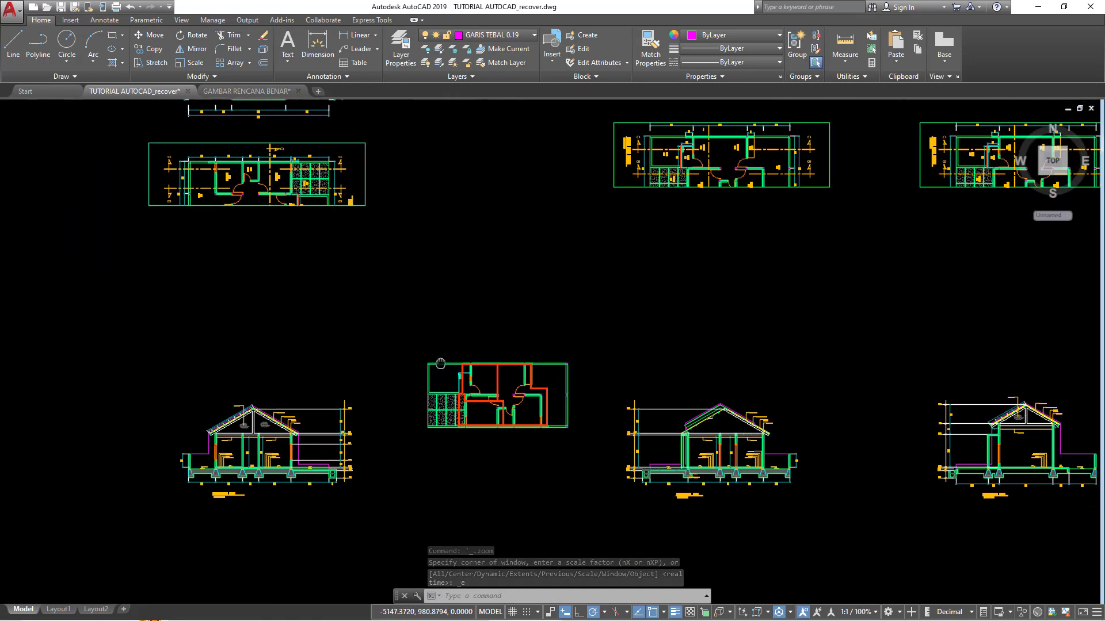
{"action": "left_click", "coordinate": [409, 332]}
{"action": "left_click", "coordinate": [612, 463]}
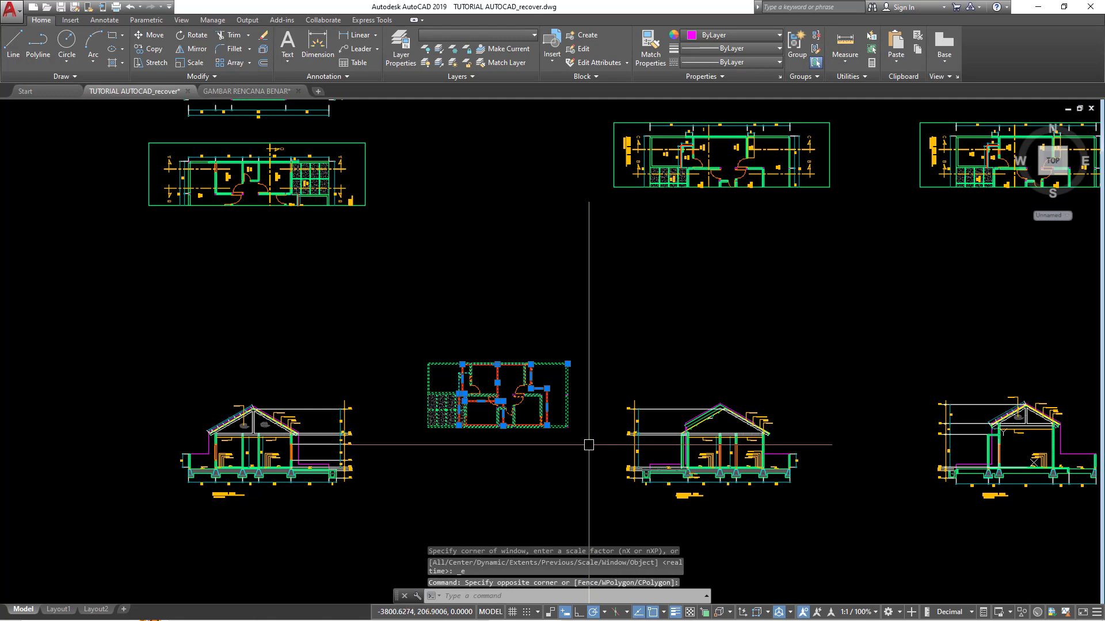
{"action": "scroll", "coordinate": [588, 445], "scroll_direction": "up", "scroll_amount": 4}
{"action": "type", "text": "m"}
{"action": "key", "text": "Return"}
{"action": "left_click", "coordinate": [548, 415]}
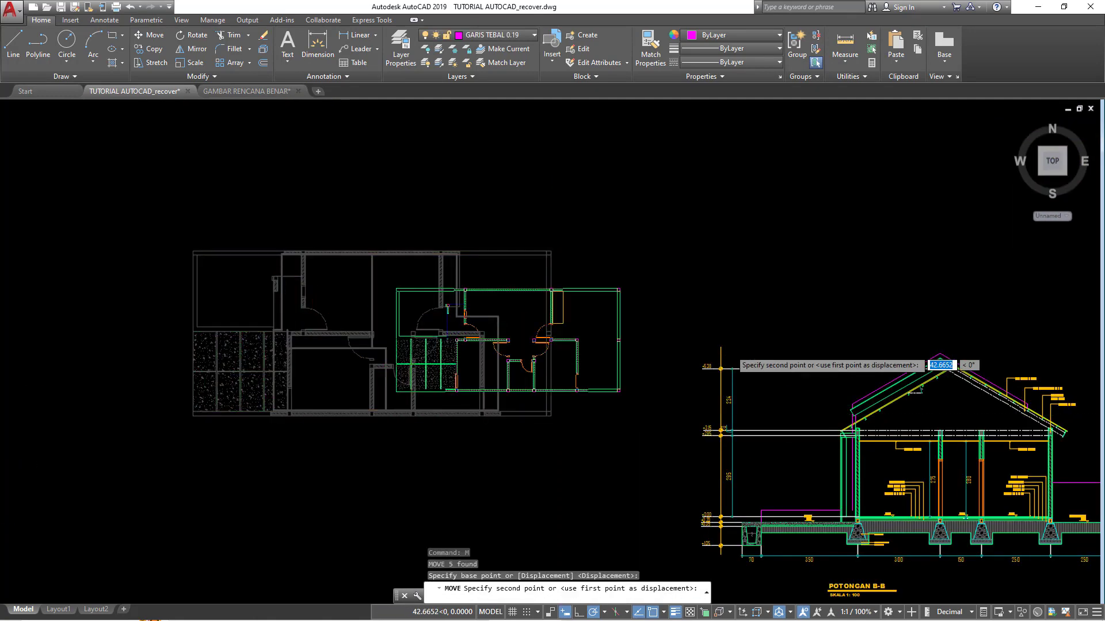
{"action": "scroll", "coordinate": [548, 414], "scroll_direction": "down", "scroll_amount": 3}
{"action": "mouse_move", "coordinate": [361, 439]}
{"action": "middle_mouse_down"}
{"action": "mouse_move", "coordinate": [540, 412]}
{"action": "mouse_move", "coordinate": [541, 389]}
{"action": "middle_mouse_up"}
{"action": "left_click", "coordinate": [560, 411]}
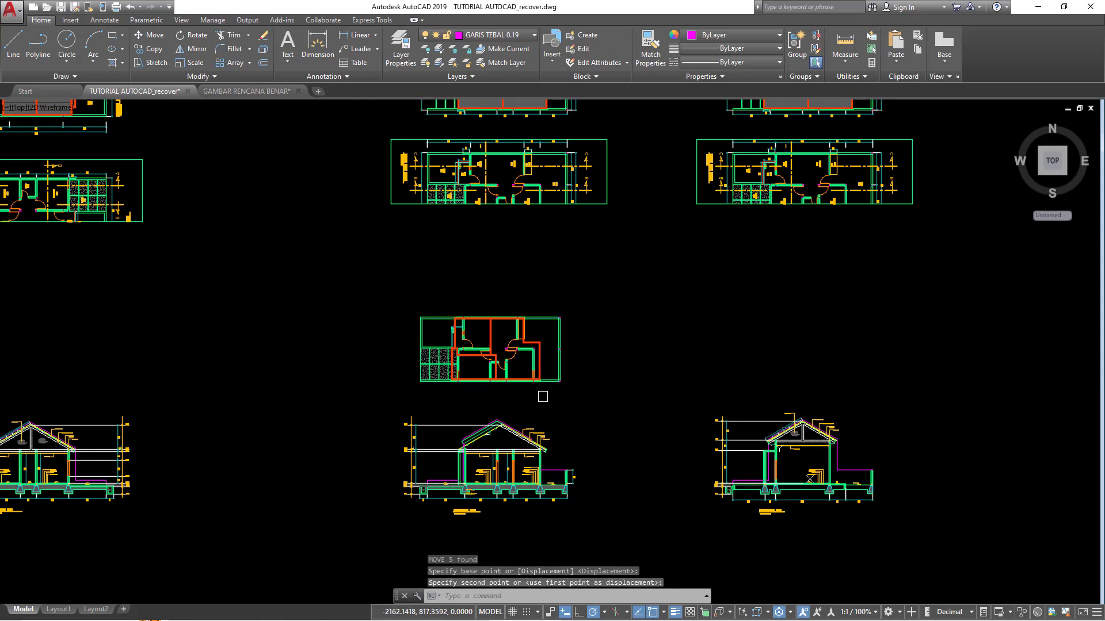
{"action": "scroll", "coordinate": [575, 424], "scroll_direction": "up", "scroll_amount": 3}
{"action": "middle_click_drag", "start_coordinate": [575, 424], "coordinate": [587, 479]}
{"action": "scroll", "coordinate": [588, 479], "scroll_direction": "down", "scroll_amount": 2}
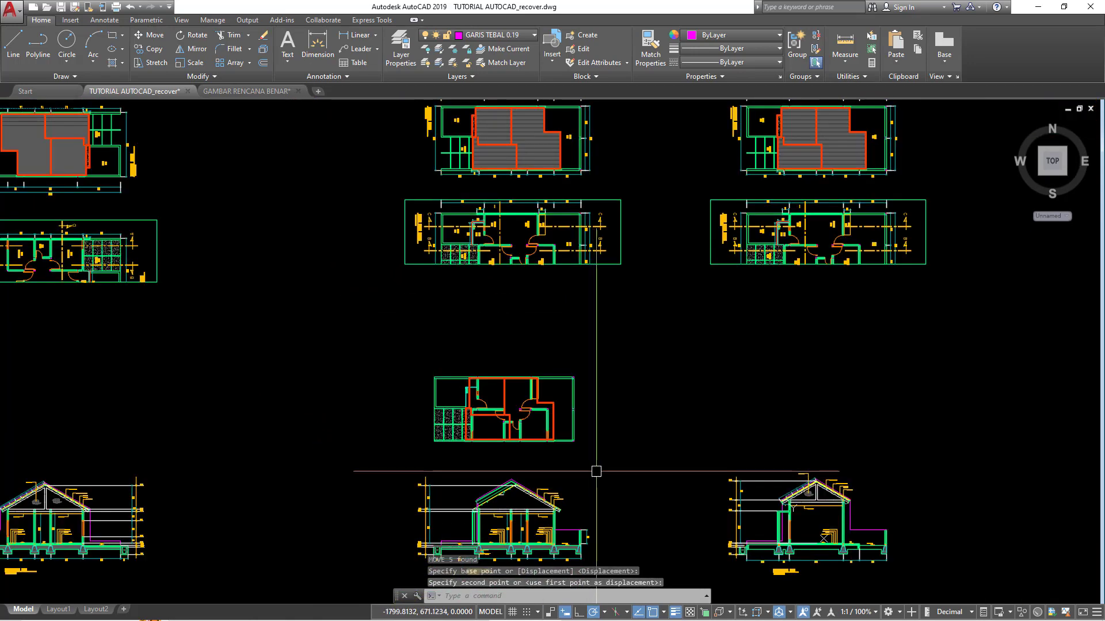
Step: Draw a vertical construction line through the upper floor plan's corner
{"action": "key", "text": "Escape"}
{"action": "key", "text": "Return"}
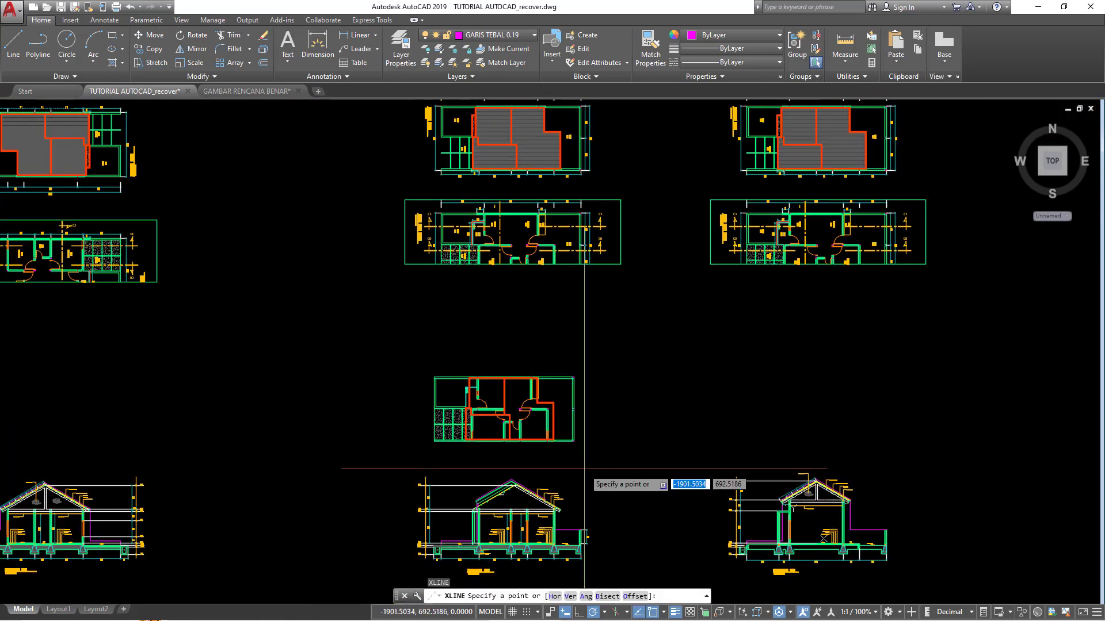
{"action": "key", "text": "Return"}
{"action": "scroll", "coordinate": [582, 276], "scroll_direction": "up", "scroll_amount": 2}
{"action": "scroll", "coordinate": [576, 239], "scroll_direction": "up", "scroll_amount": 2}
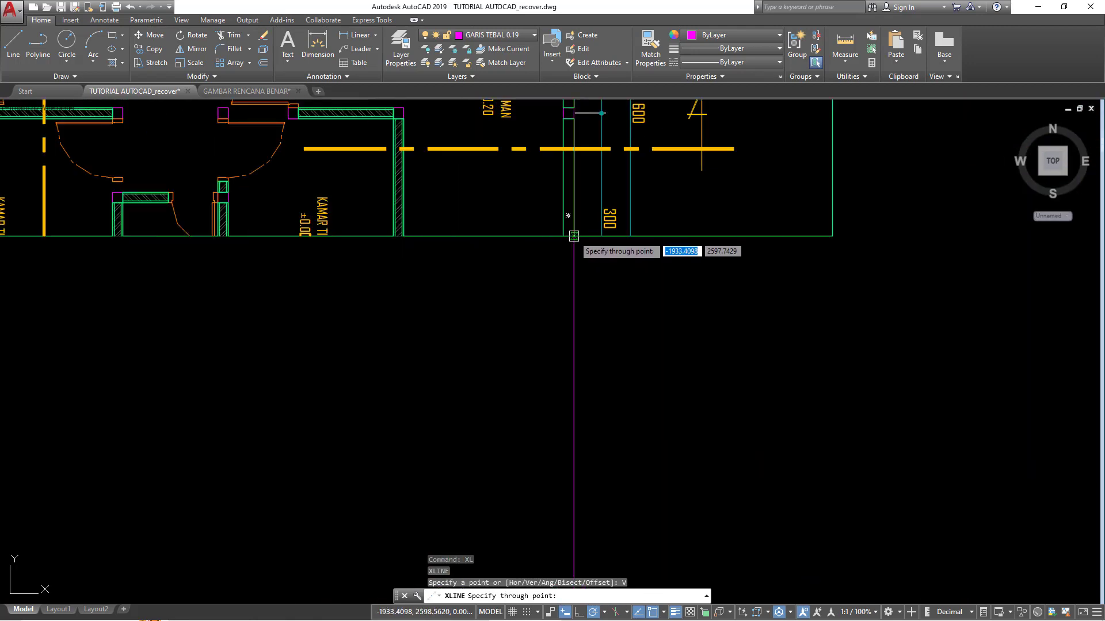
{"action": "left_click", "coordinate": [574, 236]}
{"action": "scroll", "coordinate": [569, 259], "scroll_direction": "down", "scroll_amount": 3}
{"action": "scroll", "coordinate": [568, 259], "scroll_direction": "down", "scroll_amount": 3}
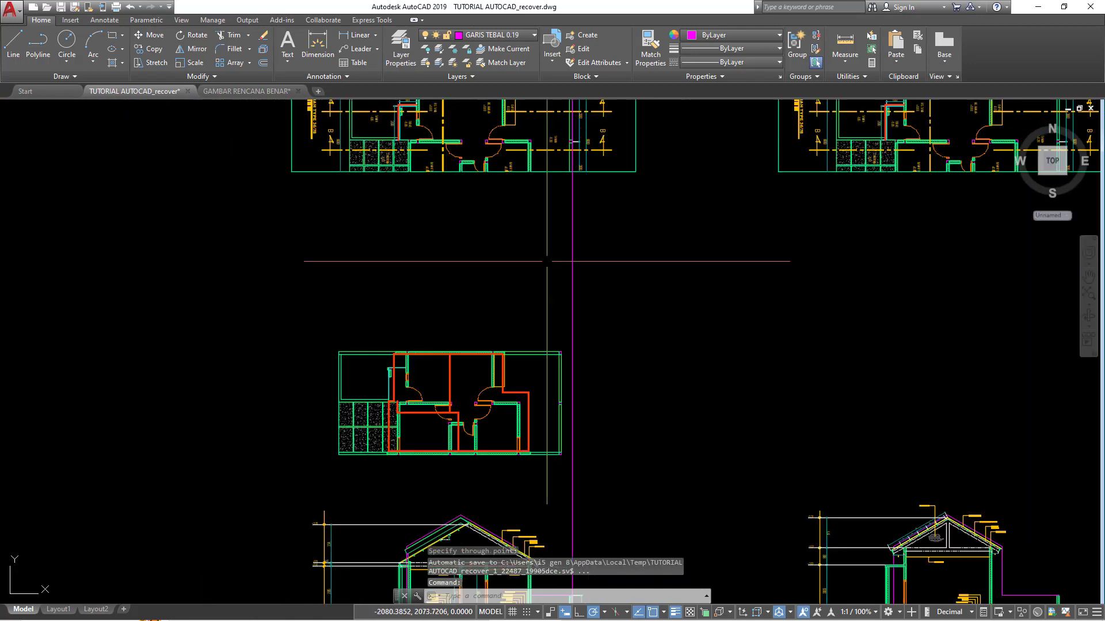
{"action": "scroll", "coordinate": [567, 259], "scroll_direction": "down", "scroll_amount": 2}
{"action": "key", "text": "Return"}
Step: Select the rotated floor plan and start a move from its corner, leaving it in place
{"action": "left_click", "coordinate": [355, 284]}
{"action": "left_click", "coordinate": [562, 405]}
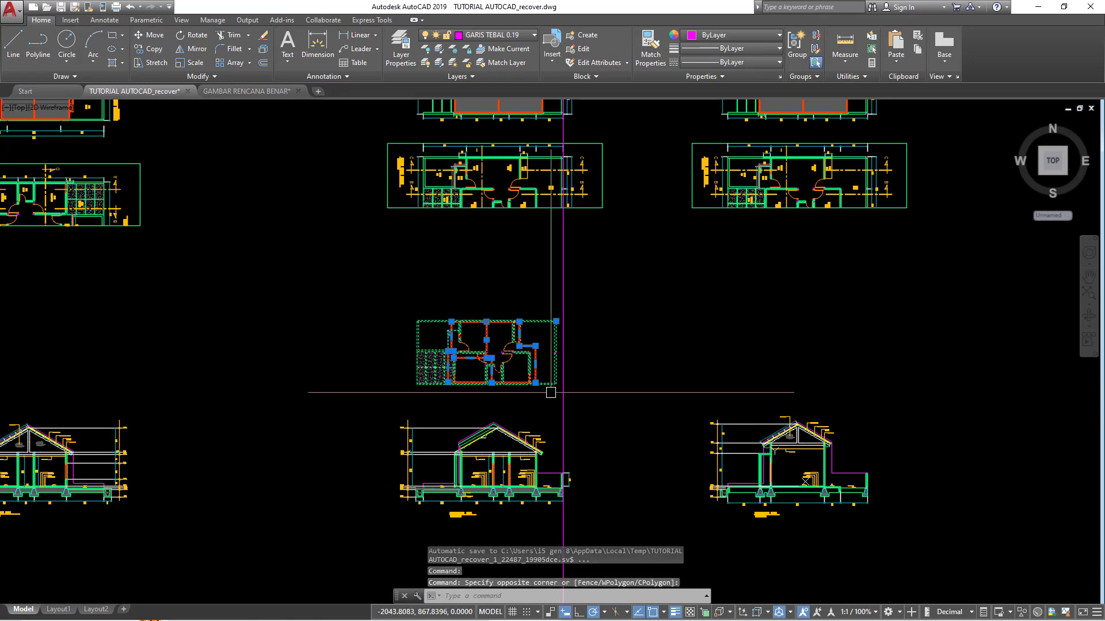
{"action": "scroll", "coordinate": [535, 391], "scroll_direction": "up", "scroll_amount": 3}
{"action": "type", "text": "m"}
{"action": "key", "text": "Return"}
{"action": "scroll", "coordinate": [611, 411], "scroll_direction": "up", "scroll_amount": 3}
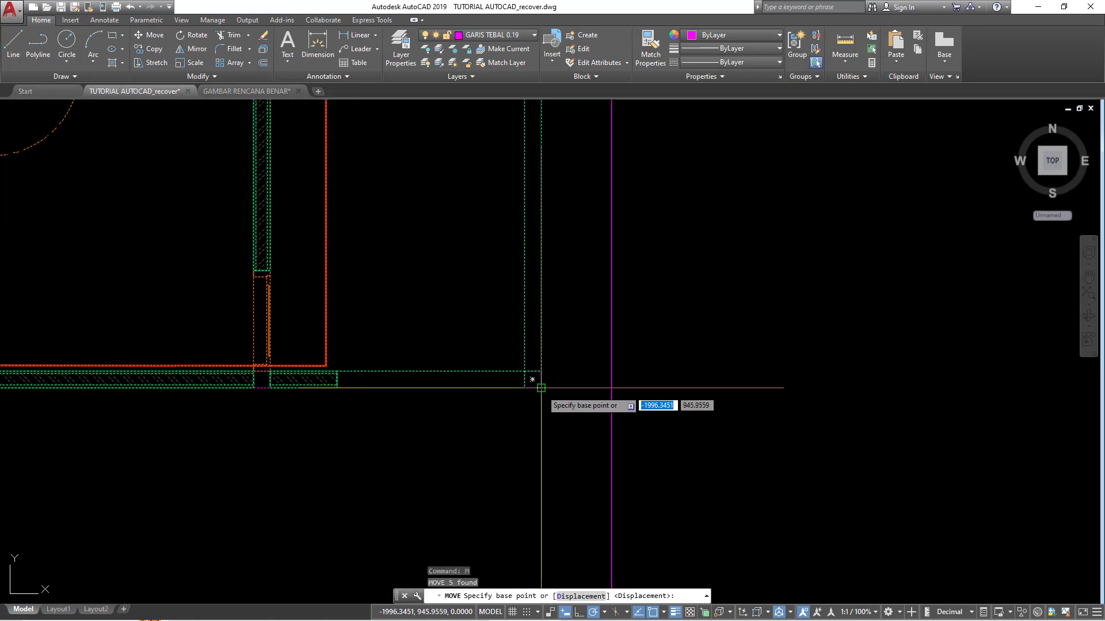
{"action": "left_click", "coordinate": [610, 403]}
{"action": "scroll", "coordinate": [610, 402], "scroll_direction": "down", "scroll_amount": 2}
{"action": "scroll", "coordinate": [605, 401], "scroll_direction": "down", "scroll_amount": 4}
{"action": "scroll", "coordinate": [605, 402], "scroll_direction": "down", "scroll_amount": 4}
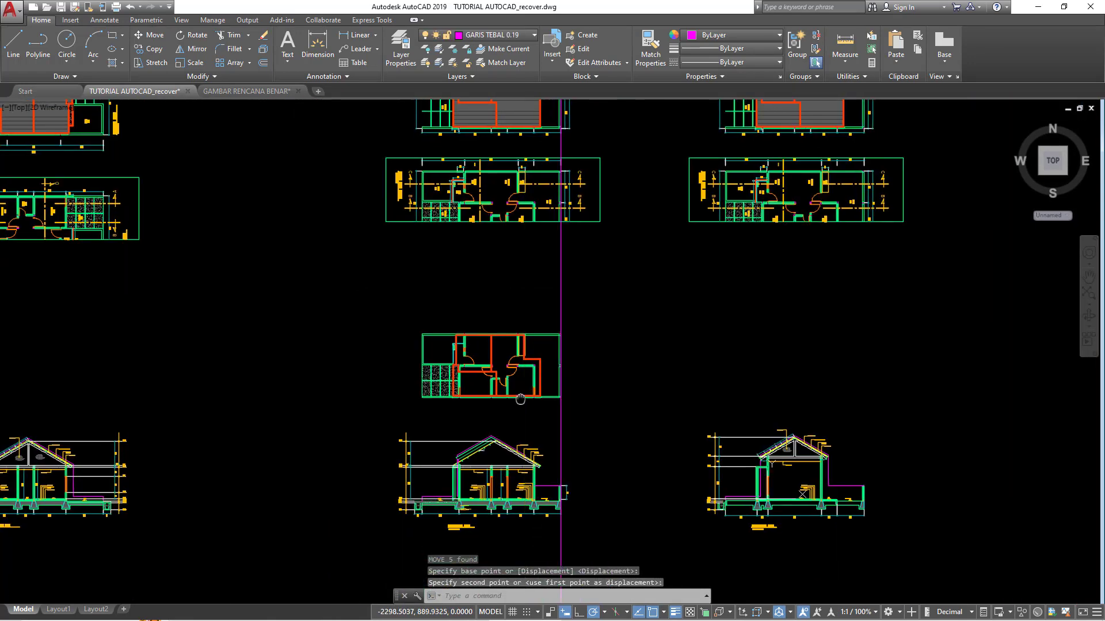
{"action": "scroll", "coordinate": [514, 351], "scroll_direction": "up", "scroll_amount": 4}
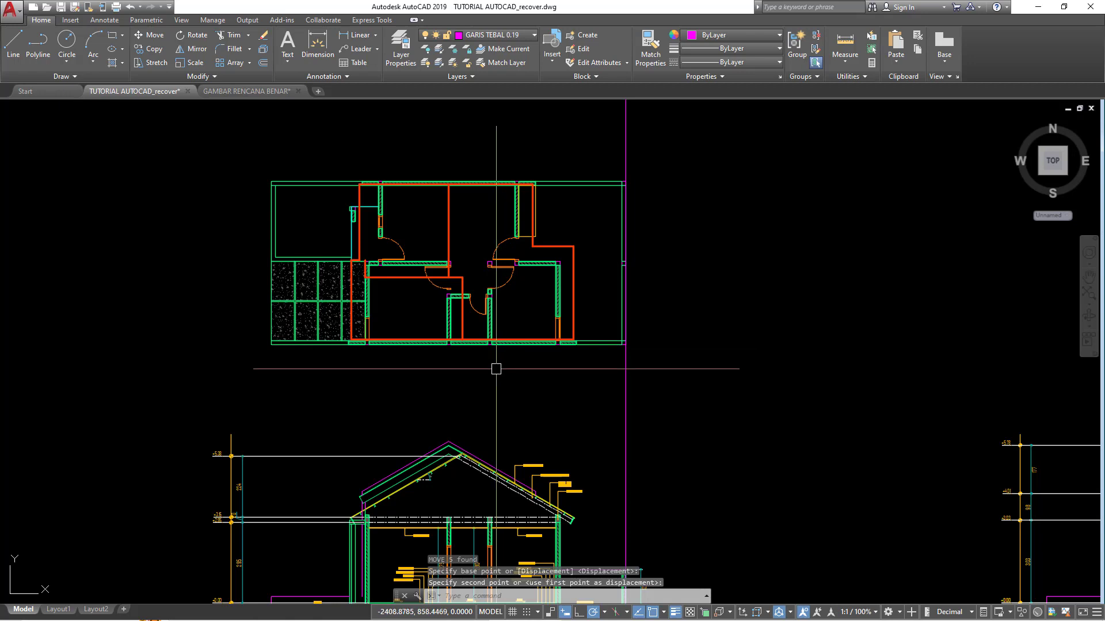
{"action": "middle_click_drag", "start_coordinate": [495, 369], "coordinate": [490, 356]}
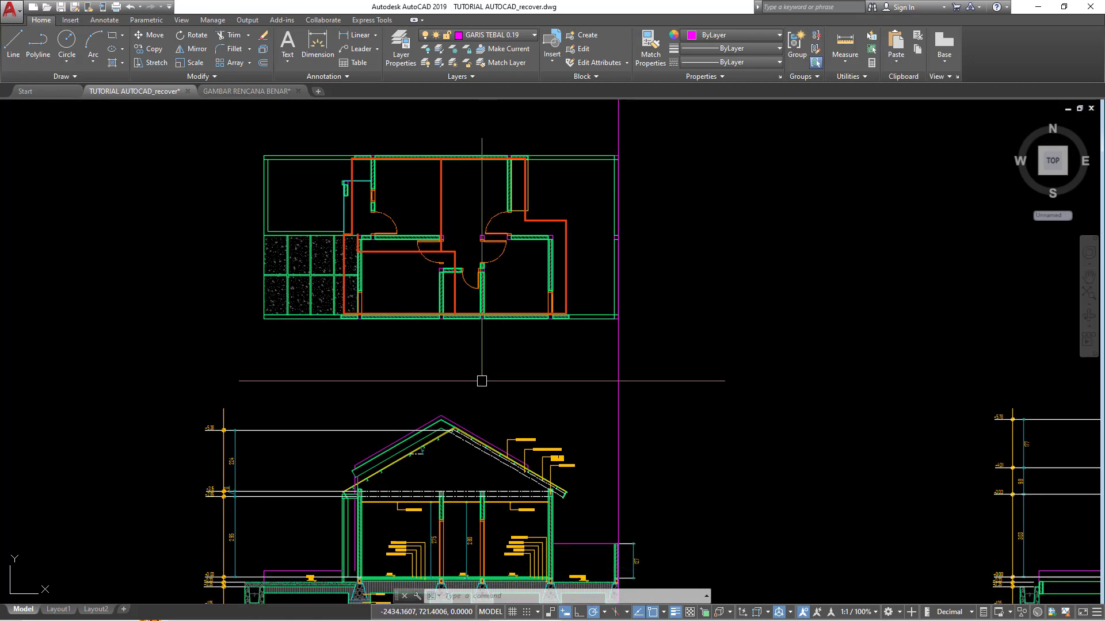
{"action": "scroll", "coordinate": [469, 423], "scroll_direction": "up", "scroll_amount": 2}
{"action": "scroll", "coordinate": [469, 422], "scroll_direction": "up", "scroll_amount": 4}
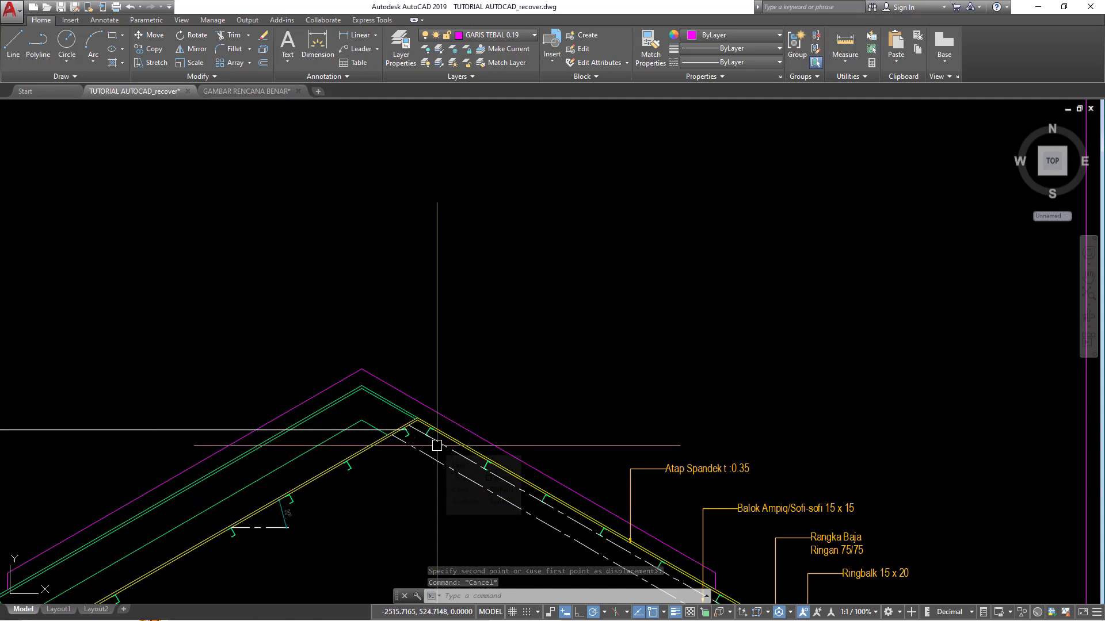
Step: Draw vertical xlines through the first two truss points on section B-B's right roof slope
{"action": "key", "text": "Escape"}
{"action": "type", "text": "XL"}
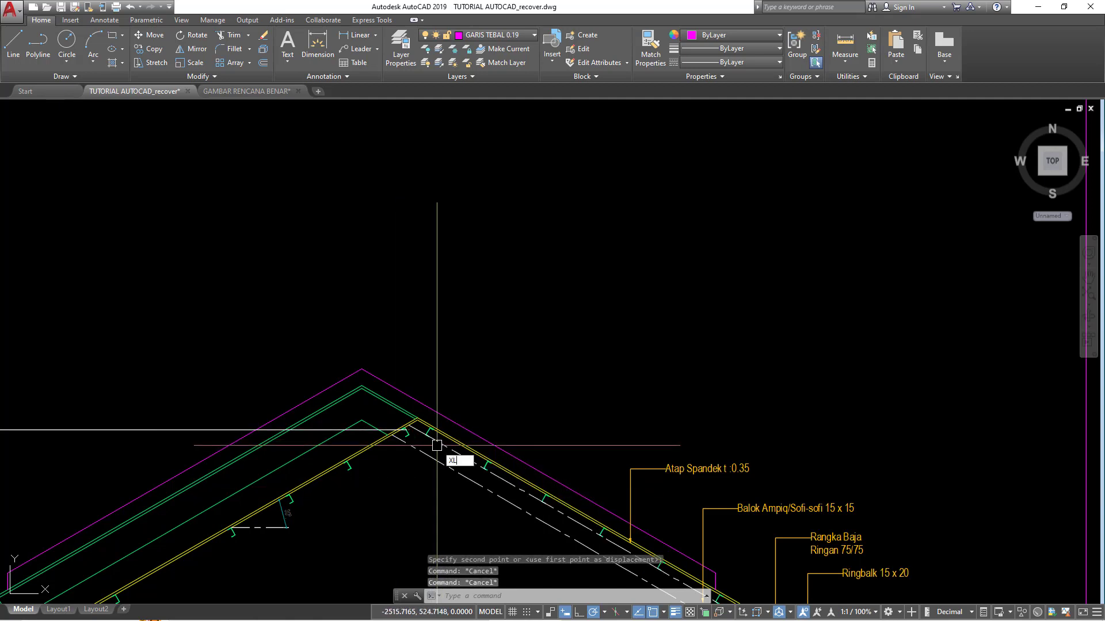
{"action": "key", "text": "Return"}
{"action": "type", "text": "v"}
{"action": "key", "text": "Return"}
{"action": "scroll", "coordinate": [426, 437], "scroll_direction": "up", "scroll_amount": 3}
{"action": "scroll", "coordinate": [376, 367], "scroll_direction": "up", "scroll_amount": 2}
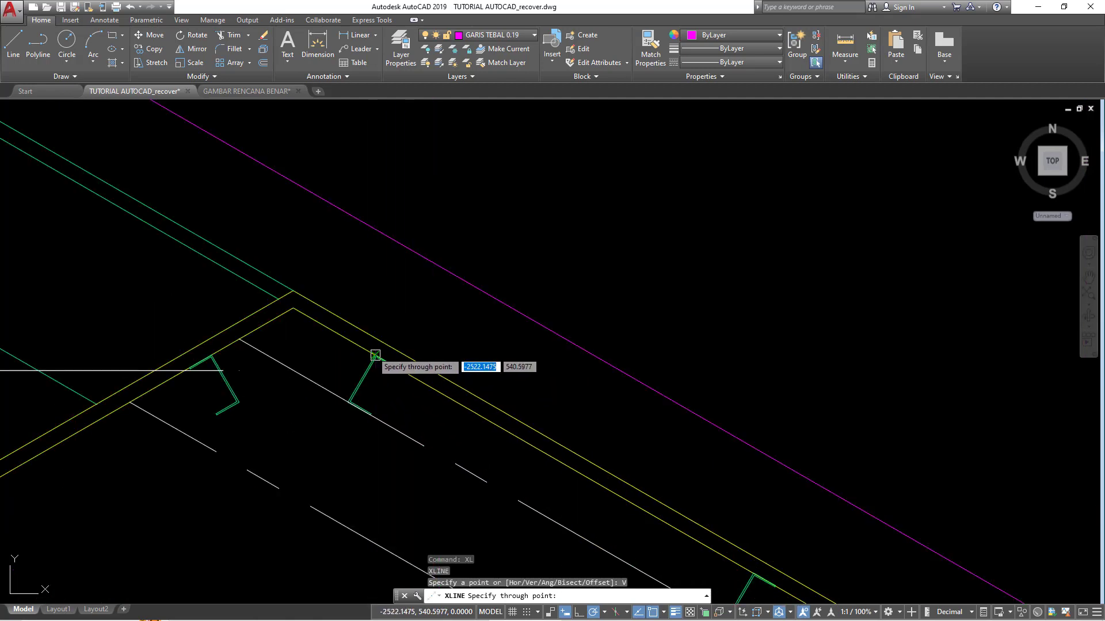
{"action": "left_click", "coordinate": [395, 362]}
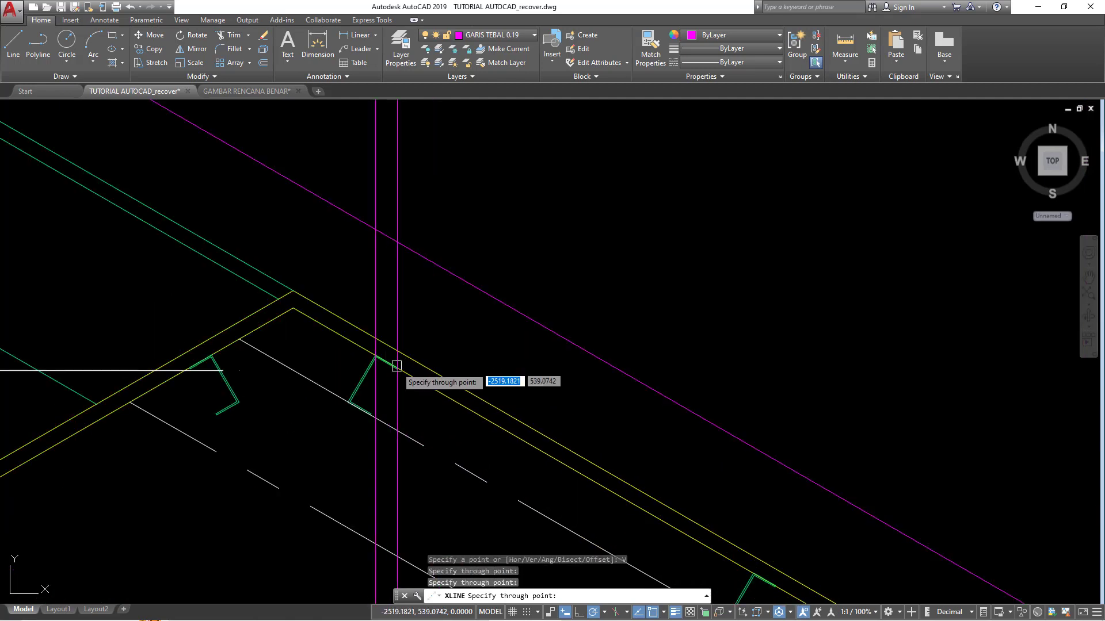
{"action": "scroll", "coordinate": [491, 403], "scroll_direction": "down", "scroll_amount": 2}
{"action": "scroll", "coordinate": [491, 403], "scroll_direction": "down", "scroll_amount": 2}
{"action": "scroll", "coordinate": [468, 520], "scroll_direction": "up", "scroll_amount": 1}
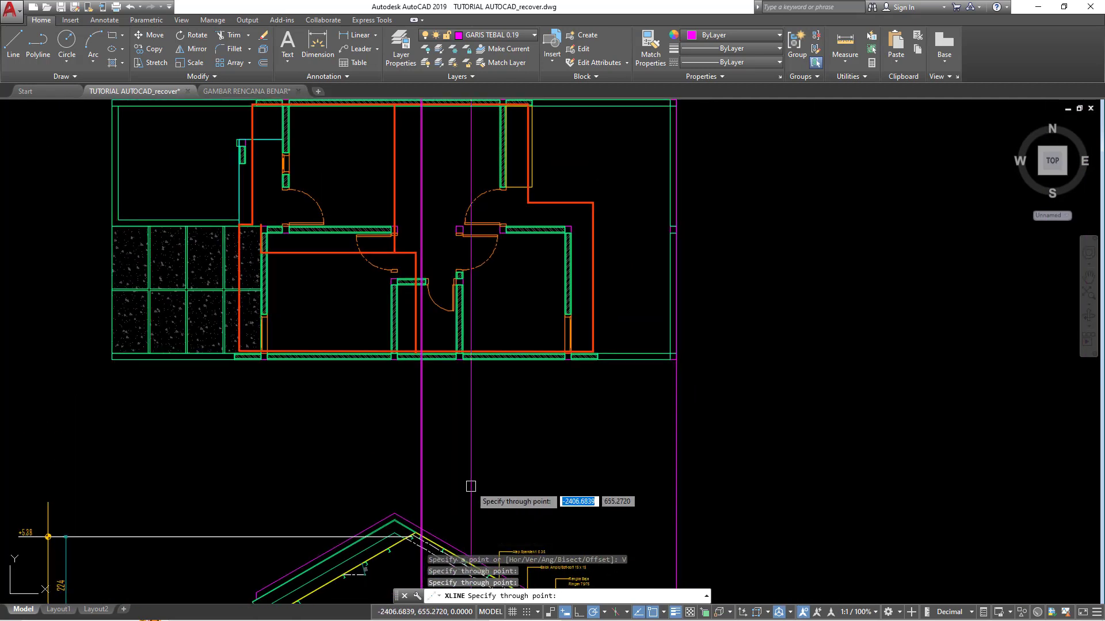
{"action": "middle_click_drag", "start_coordinate": [468, 483], "coordinate": [455, 382]}
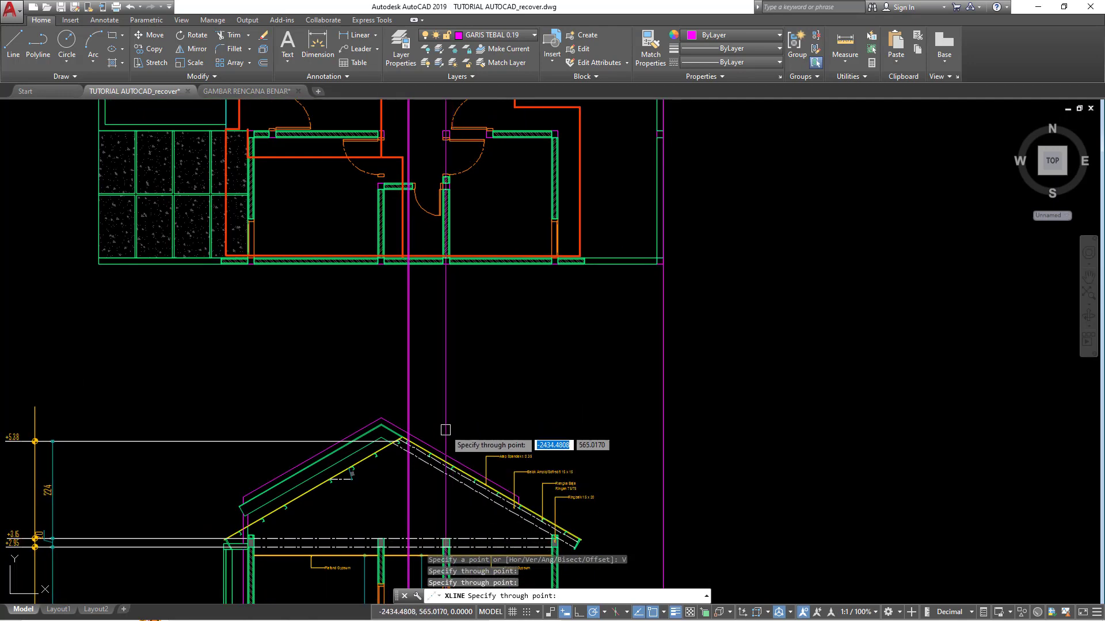
{"action": "scroll", "coordinate": [446, 430], "scroll_direction": "up", "scroll_amount": 1}
{"action": "scroll", "coordinate": [443, 429], "scroll_direction": "up", "scroll_amount": 3}
{"action": "scroll", "coordinate": [407, 443], "scroll_direction": "up", "scroll_amount": 3}
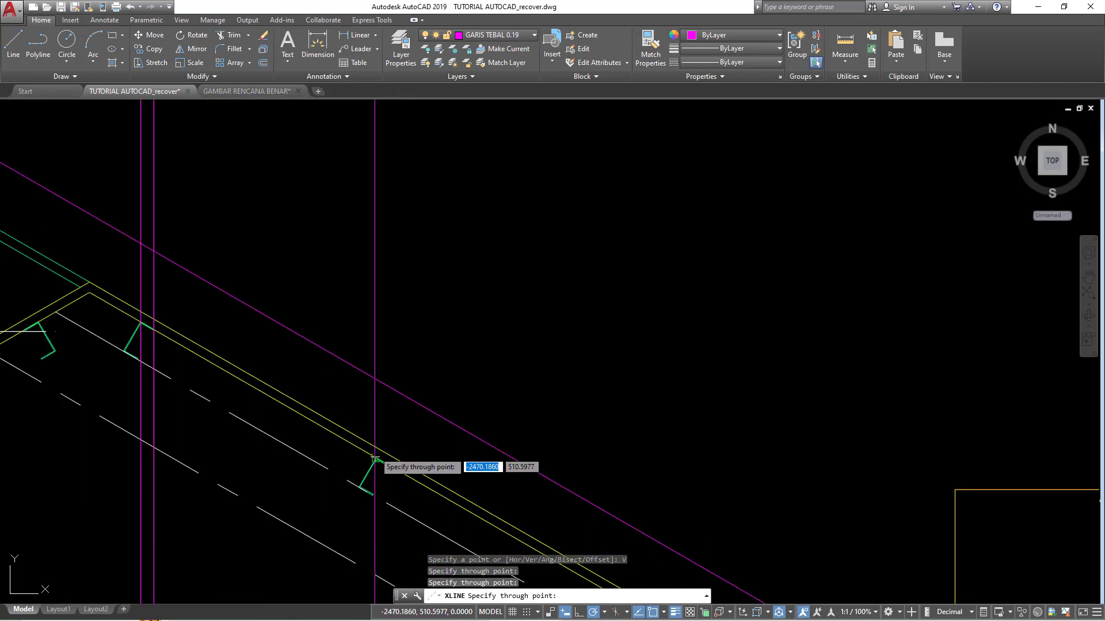
{"action": "scroll", "coordinate": [494, 392], "scroll_direction": "down", "scroll_amount": 3}
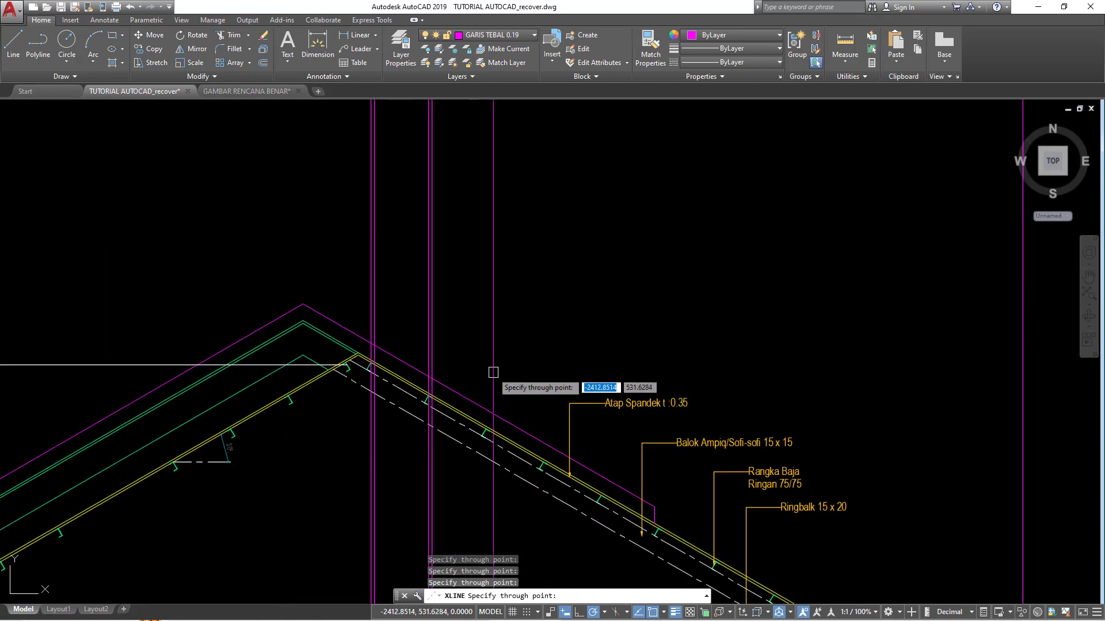
{"action": "scroll", "coordinate": [472, 397], "scroll_direction": "down", "scroll_amount": 2}
{"action": "scroll", "coordinate": [452, 345], "scroll_direction": "up", "scroll_amount": 4}
{"action": "scroll", "coordinate": [367, 311], "scroll_direction": "up", "scroll_amount": 2}
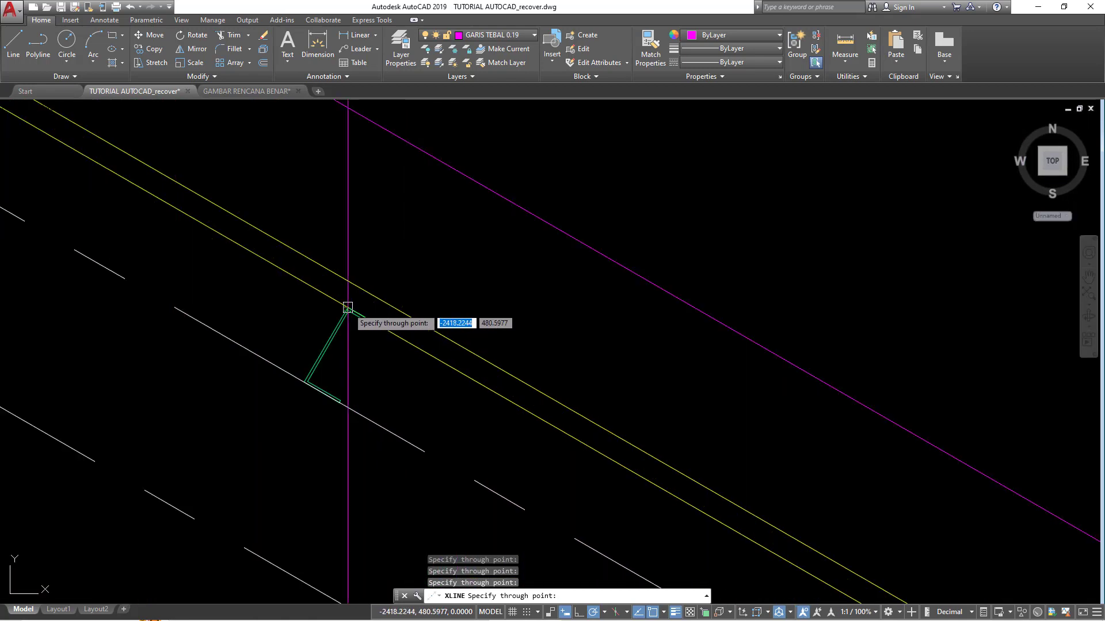
{"action": "scroll", "coordinate": [437, 316], "scroll_direction": "down", "scroll_amount": 3}
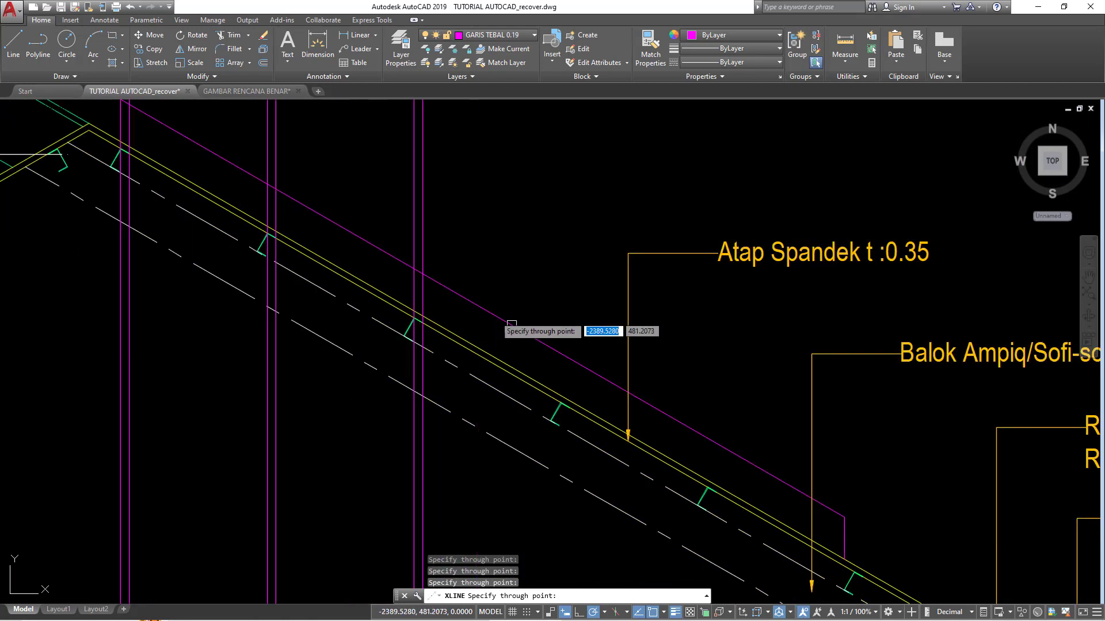
{"action": "scroll", "coordinate": [495, 307], "scroll_direction": "down", "scroll_amount": 2}
{"action": "scroll", "coordinate": [518, 308], "scroll_direction": "up", "scroll_amount": 4}
{"action": "scroll", "coordinate": [483, 317], "scroll_direction": "up", "scroll_amount": 4}
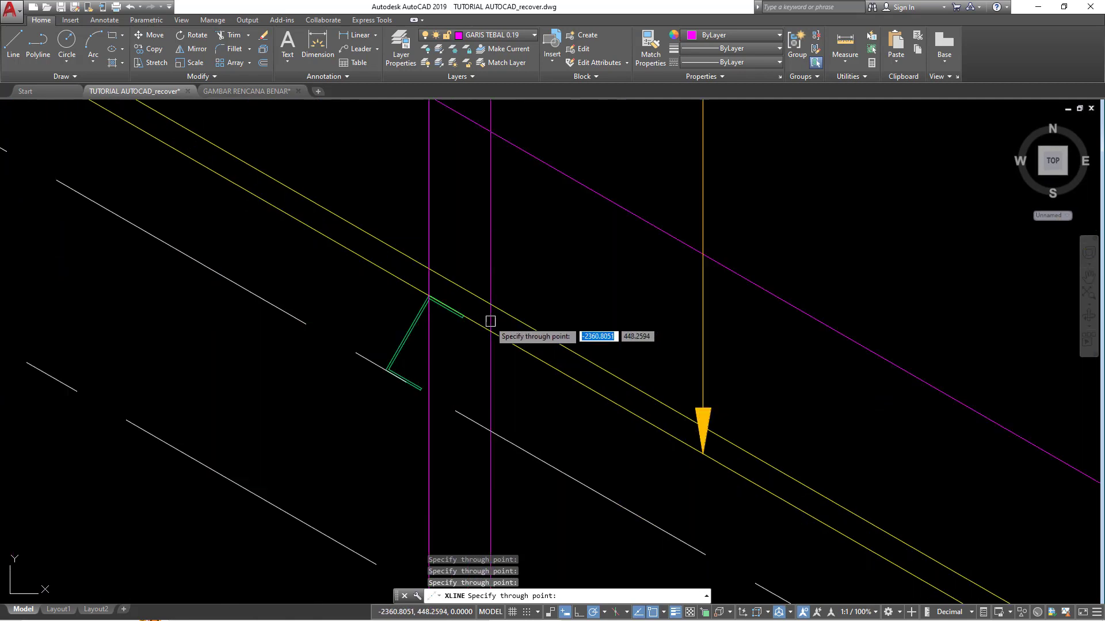
{"action": "scroll", "coordinate": [454, 318], "scroll_direction": "down", "scroll_amount": 4}
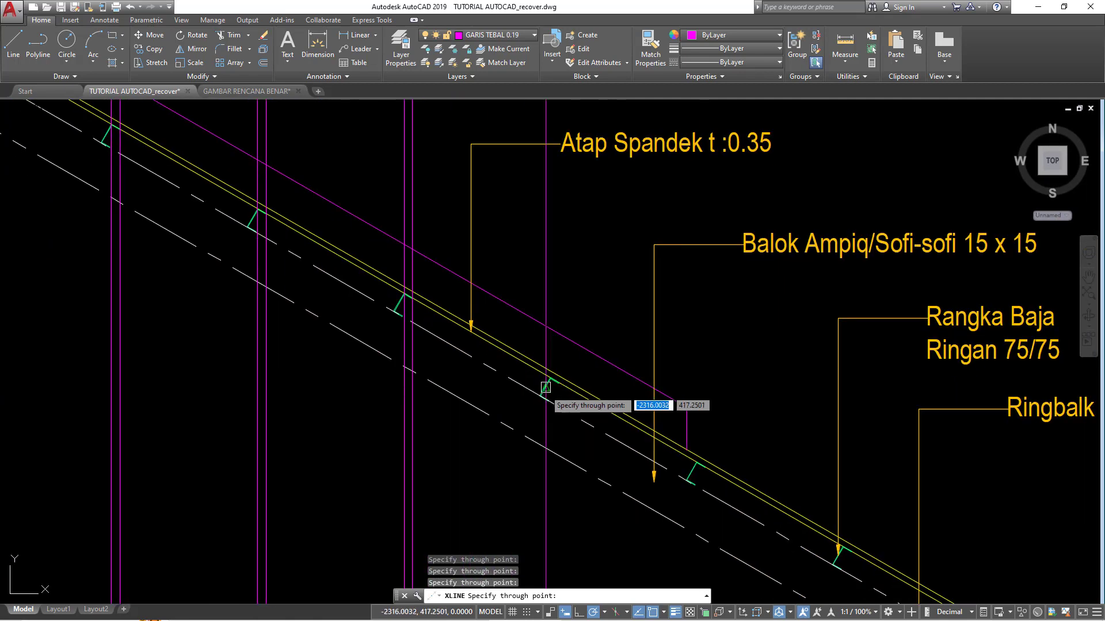
{"action": "scroll", "coordinate": [402, 305], "scroll_direction": "up", "scroll_amount": 3}
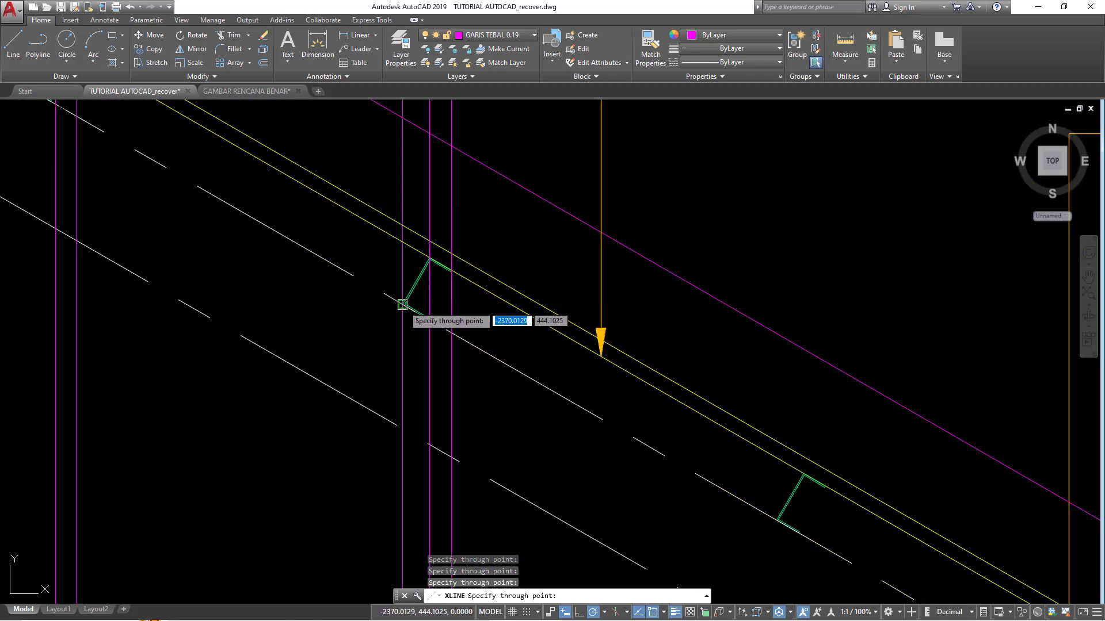
{"action": "scroll", "coordinate": [403, 323], "scroll_direction": "down", "scroll_amount": 3}
{"action": "scroll", "coordinate": [568, 403], "scroll_direction": "up", "scroll_amount": 3}
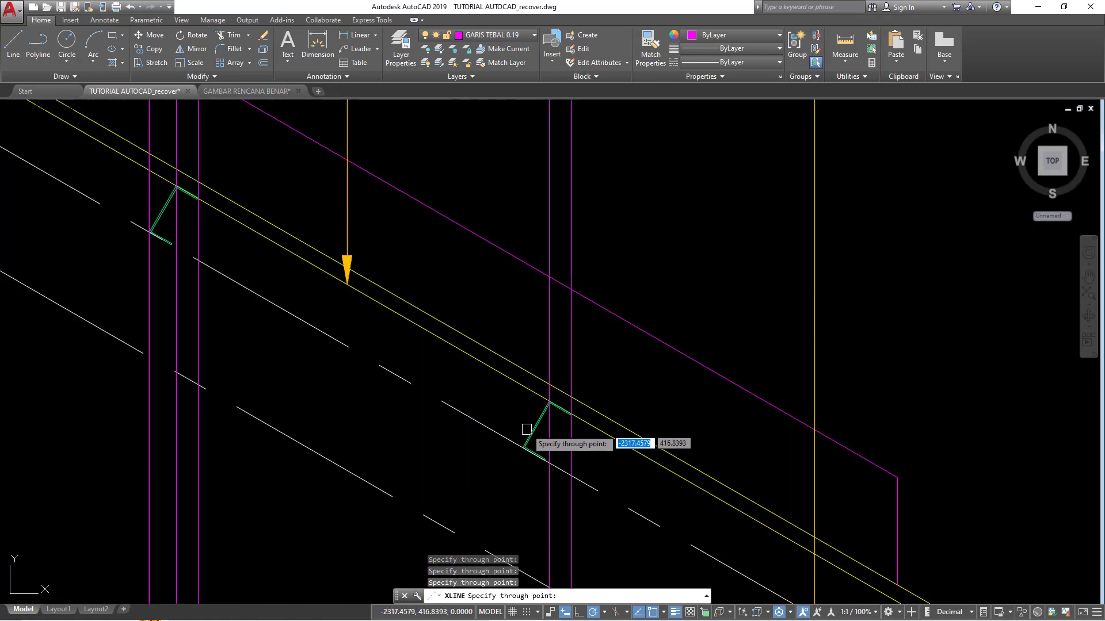
{"action": "scroll", "coordinate": [522, 447], "scroll_direction": "down", "scroll_amount": 3}
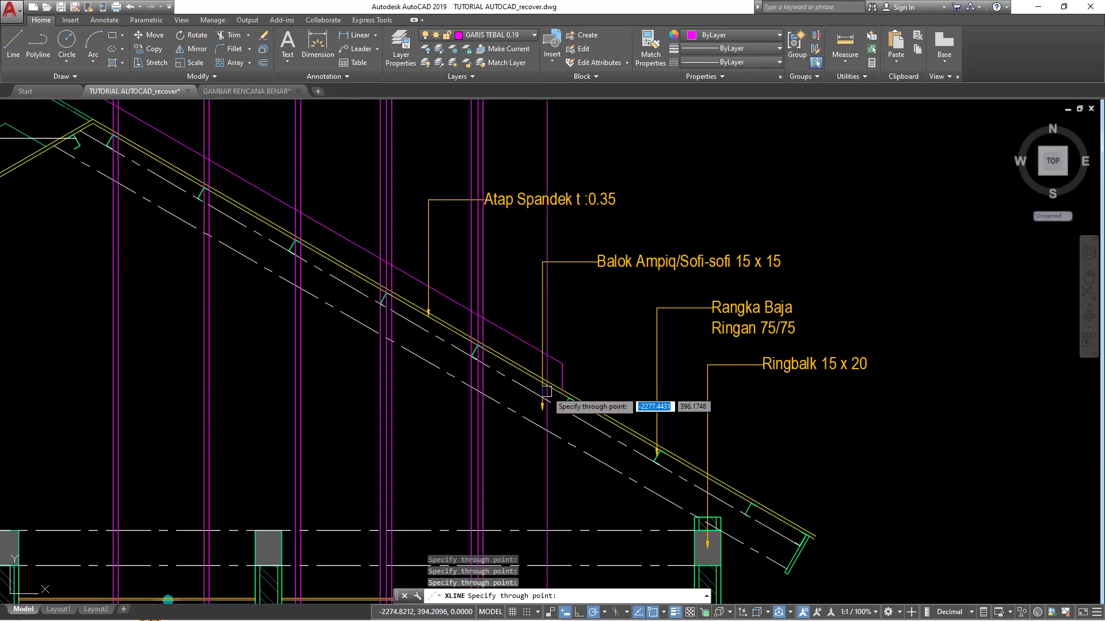
{"action": "scroll", "coordinate": [673, 419], "scroll_direction": "up", "scroll_amount": 2}
{"action": "scroll", "coordinate": [621, 415], "scroll_direction": "up", "scroll_amount": 1}
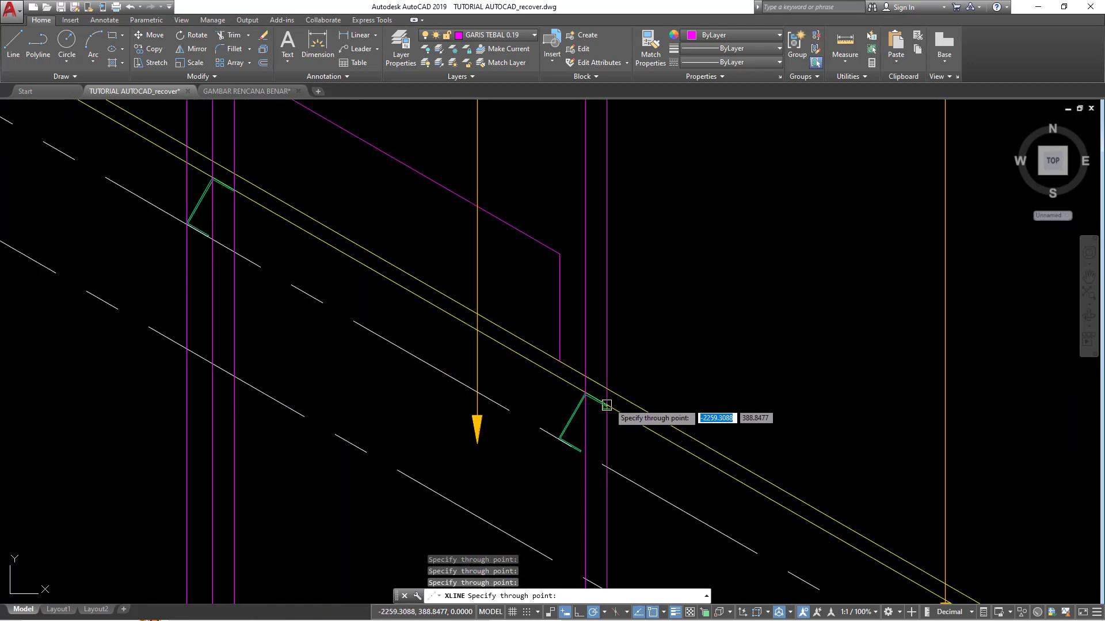
{"action": "scroll", "coordinate": [516, 282], "scroll_direction": "down", "scroll_amount": 2}
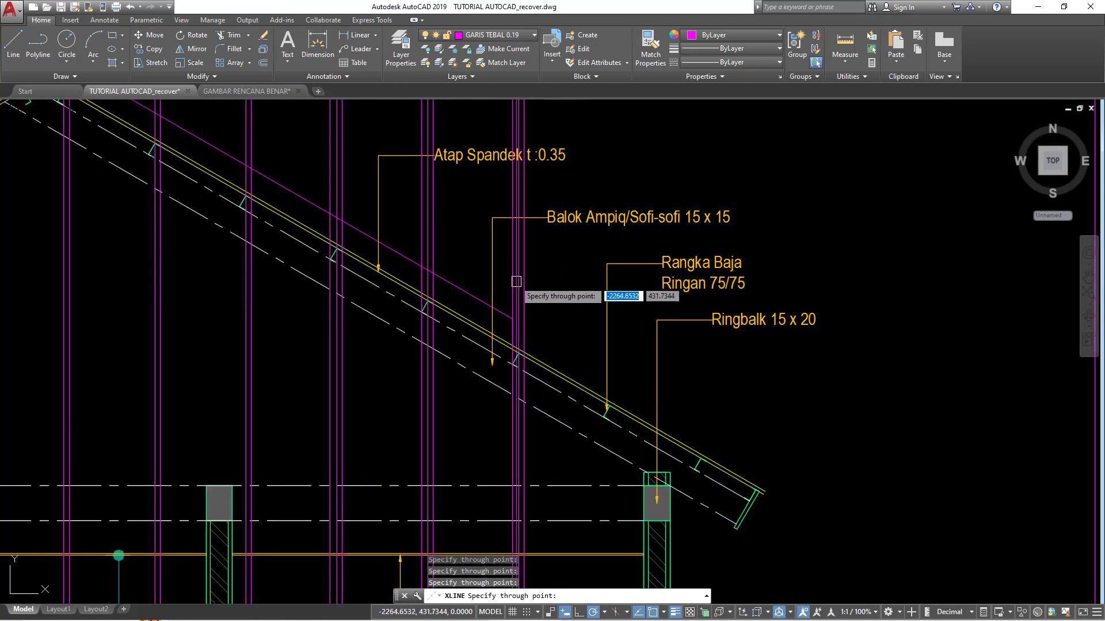
{"action": "scroll", "coordinate": [610, 419], "scroll_direction": "up", "scroll_amount": 2}
{"action": "scroll", "coordinate": [610, 367], "scroll_direction": "up", "scroll_amount": 2}
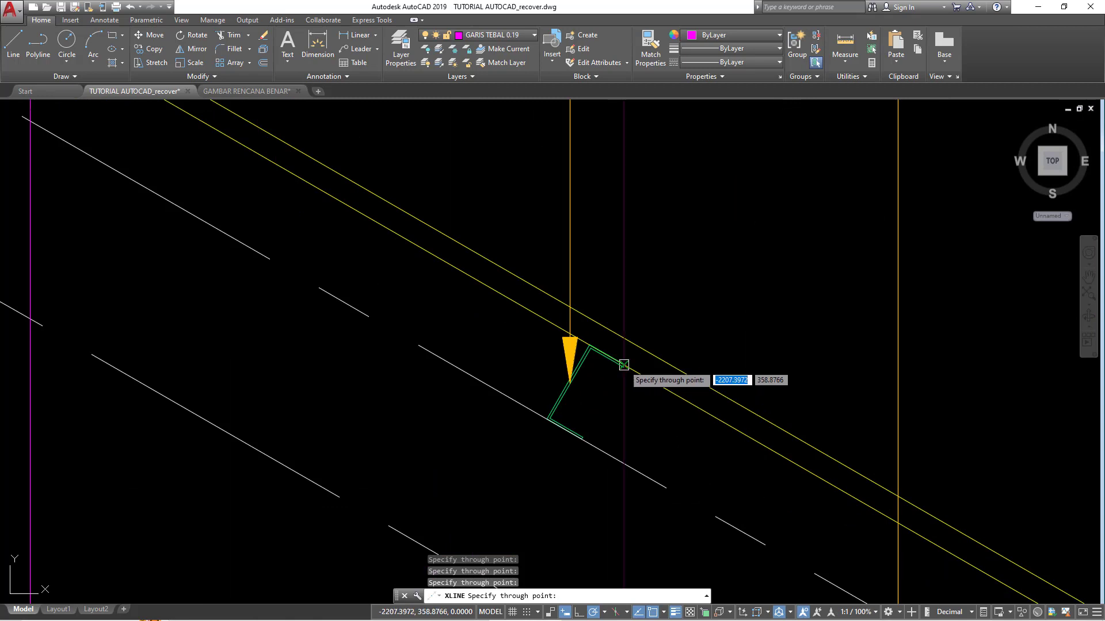
{"action": "left_click", "coordinate": [623, 364]}
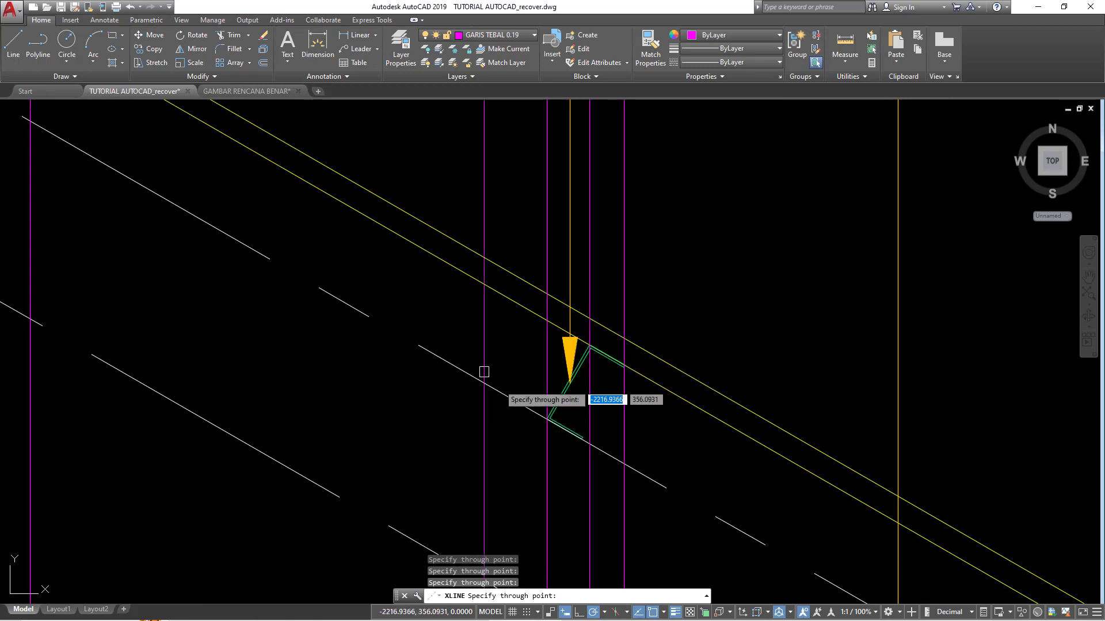
Step: Add vertical xlines through the remaining right-slope truss points down to the eave
{"action": "scroll", "coordinate": [517, 345], "scroll_direction": "down", "scroll_amount": 5}
{"action": "scroll", "coordinate": [567, 361], "scroll_direction": "up", "scroll_amount": 2}
{"action": "scroll", "coordinate": [566, 361], "scroll_direction": "up", "scroll_amount": 3}
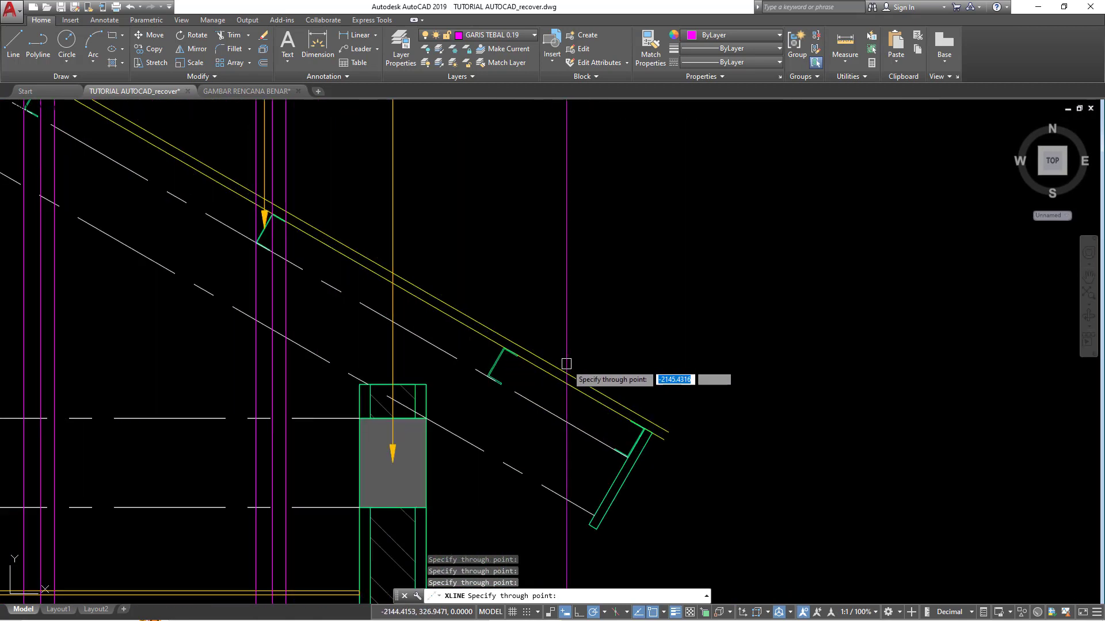
{"action": "scroll", "coordinate": [566, 366], "scroll_direction": "down", "scroll_amount": 1}
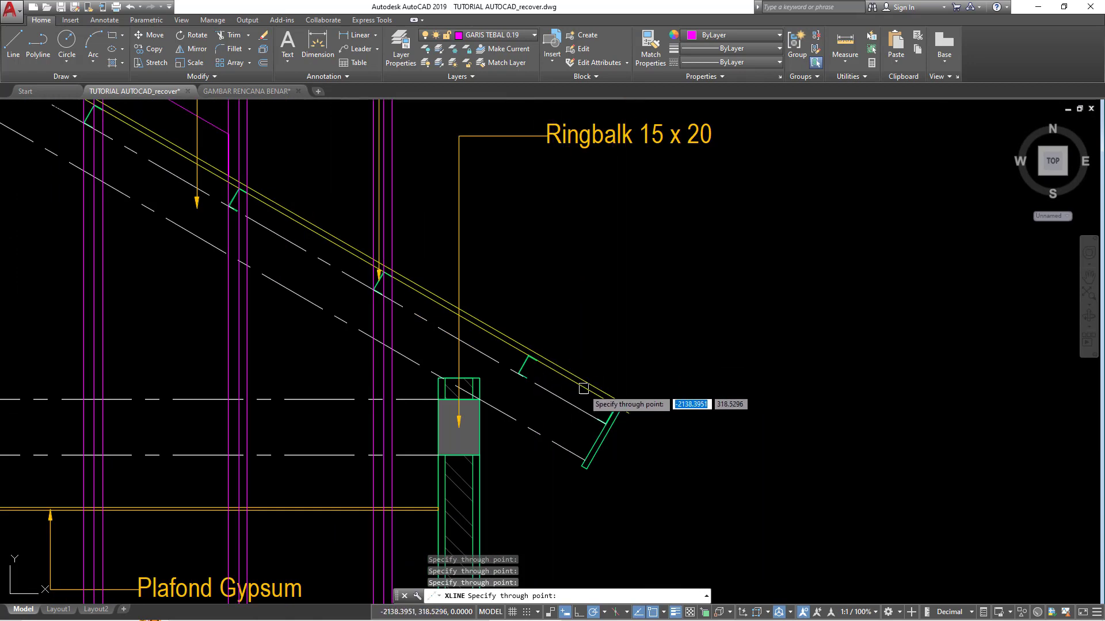
{"action": "scroll", "coordinate": [532, 360], "scroll_direction": "up", "scroll_amount": 4}
{"action": "left_click", "coordinate": [516, 343]}
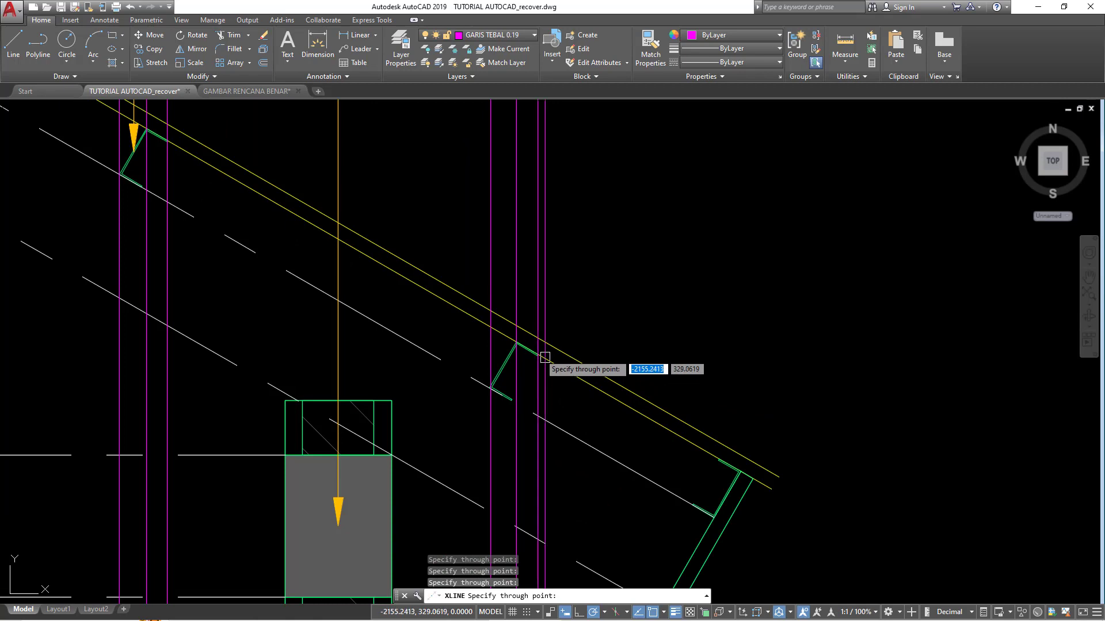
{"action": "left_click", "coordinate": [718, 459]}
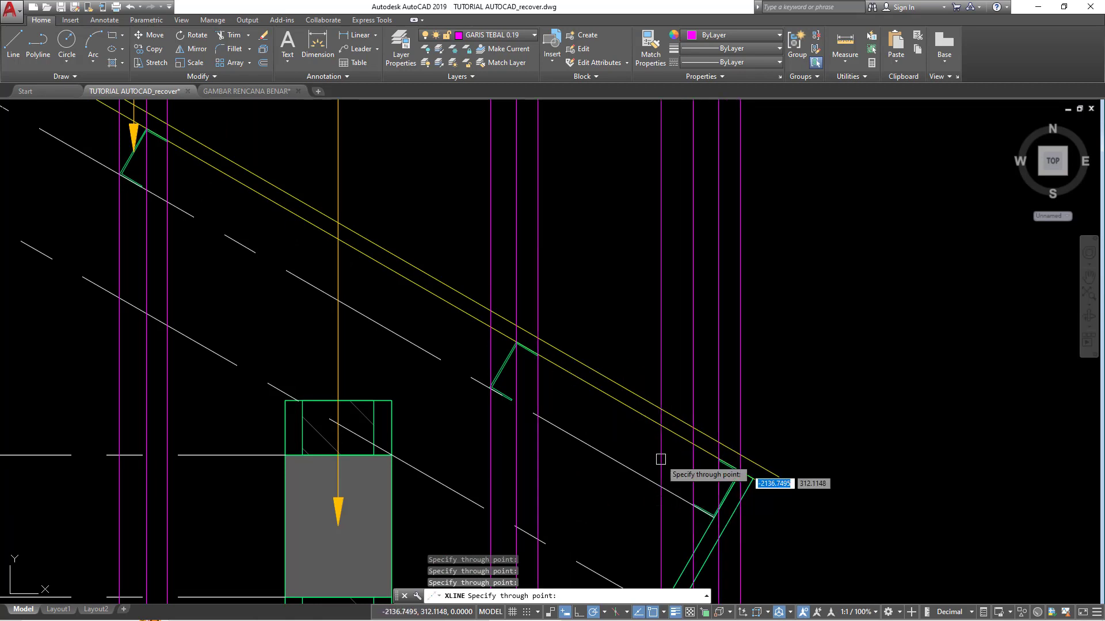
{"action": "scroll", "coordinate": [662, 454], "scroll_direction": "down", "scroll_amount": 3}
{"action": "scroll", "coordinate": [684, 437], "scroll_direction": "down", "scroll_amount": 2}
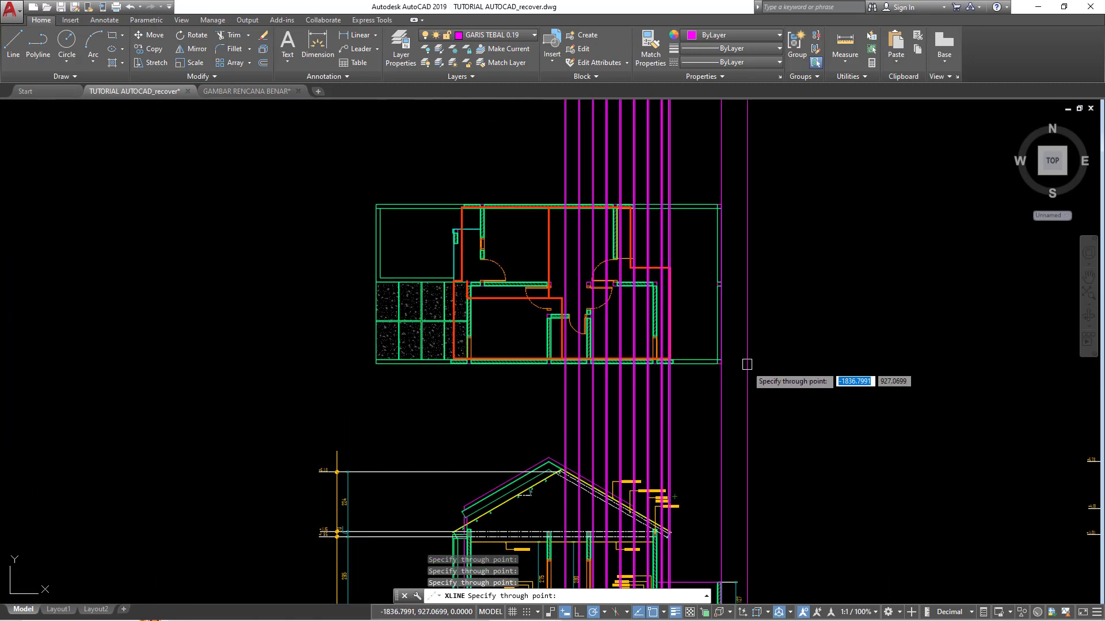
{"action": "scroll", "coordinate": [671, 279], "scroll_direction": "up", "scroll_amount": 2}
{"action": "scroll", "coordinate": [676, 281], "scroll_direction": "up", "scroll_amount": 2}
{"action": "scroll", "coordinate": [675, 283], "scroll_direction": "down", "scroll_amount": 2}
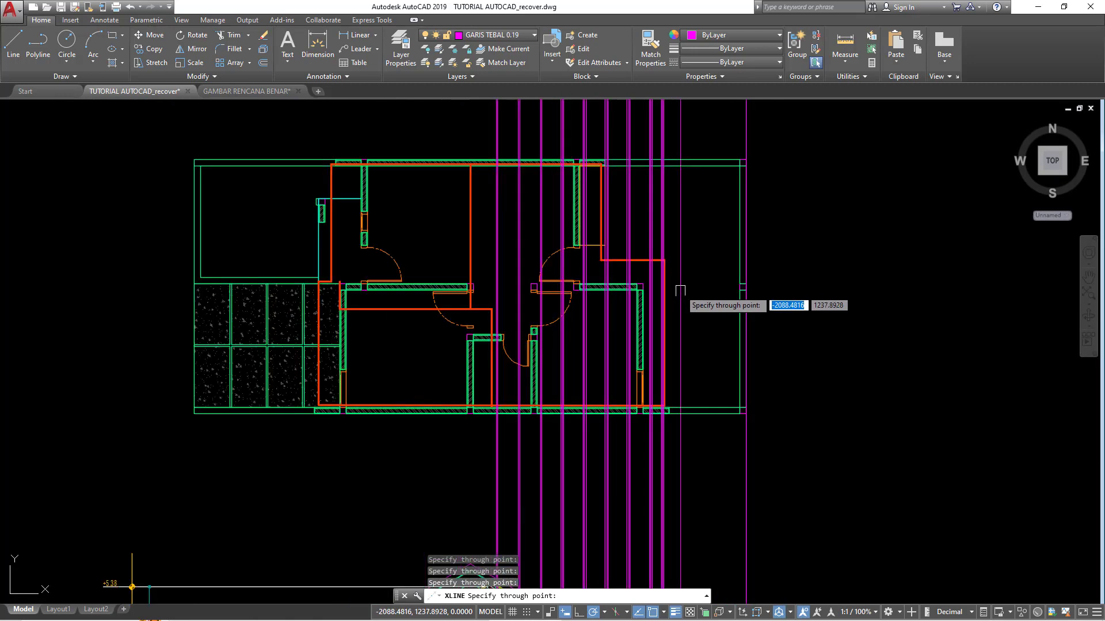
{"action": "scroll", "coordinate": [668, 323], "scroll_direction": "down", "scroll_amount": 2}
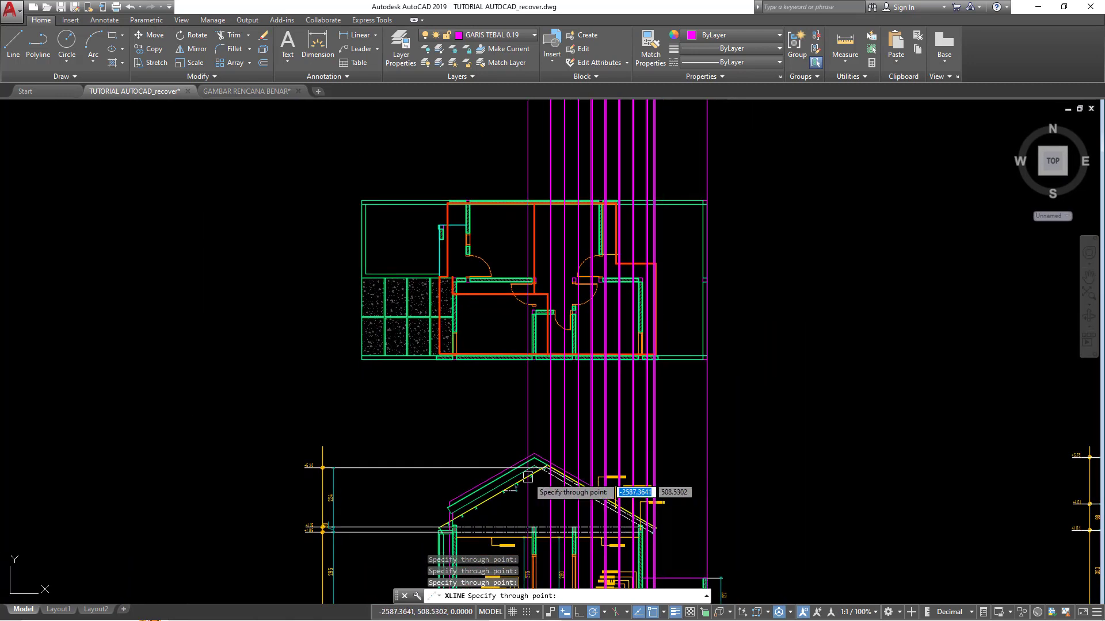
{"action": "scroll", "coordinate": [518, 460], "scroll_direction": "down", "scroll_amount": 2}
{"action": "middle_click_drag", "start_coordinate": [481, 415], "coordinate": [428, 290]}
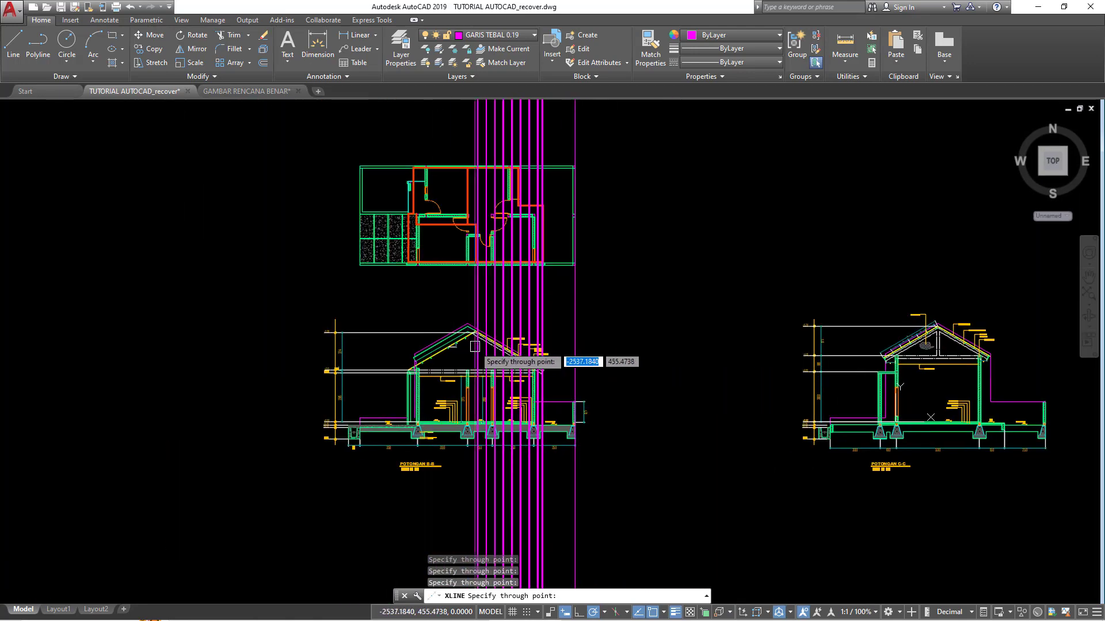
{"action": "key", "text": "Escape"}
{"action": "middle_click_drag", "start_coordinate": [747, 340], "coordinate": [640, 300]}
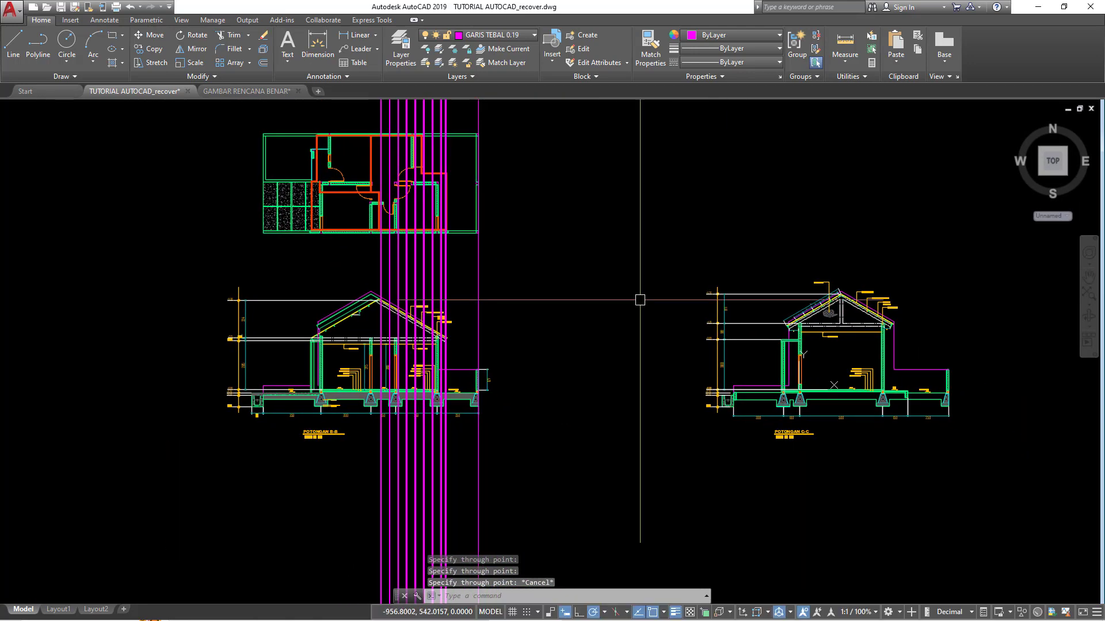
Step: Window-select section C-C, then cancel the selection
{"action": "left_click", "coordinate": [634, 222]}
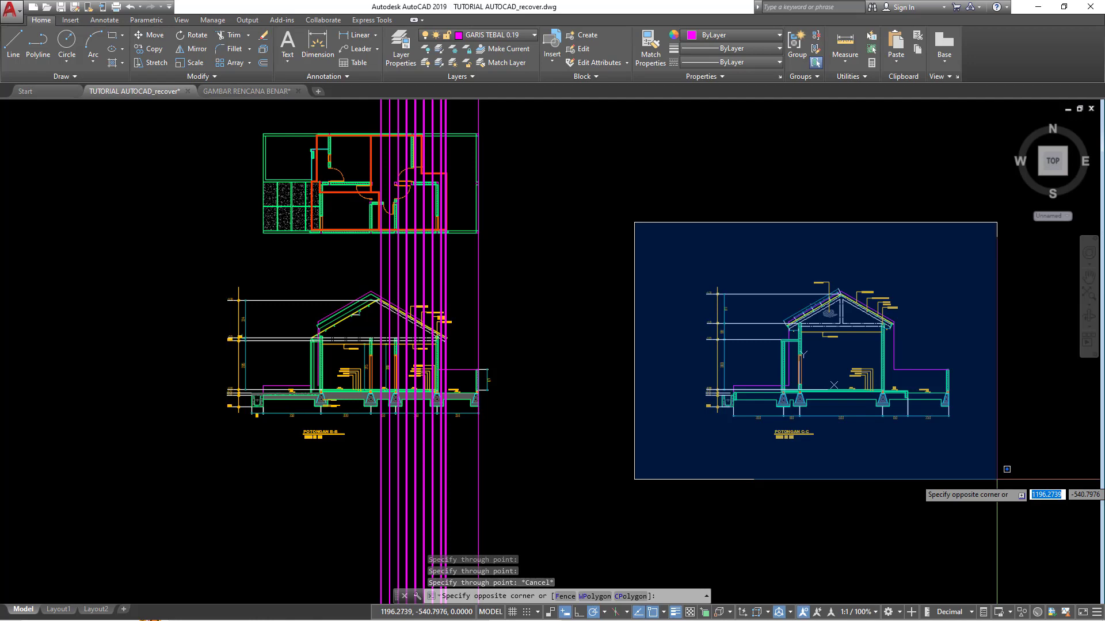
{"action": "left_click", "coordinate": [997, 478]}
{"action": "key", "text": "Escape"}
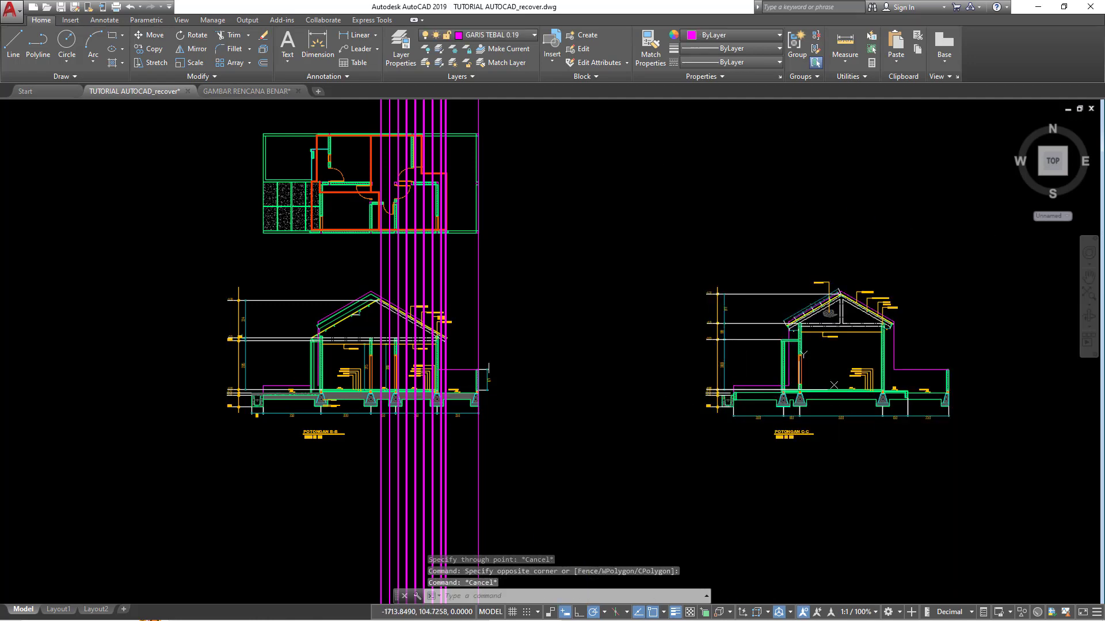
{"action": "scroll", "coordinate": [328, 276], "scroll_direction": "up", "scroll_amount": 4}
{"action": "scroll", "coordinate": [427, 395], "scroll_direction": "down", "scroll_amount": 2}
{"action": "scroll", "coordinate": [427, 395], "scroll_direction": "up", "scroll_amount": 2}
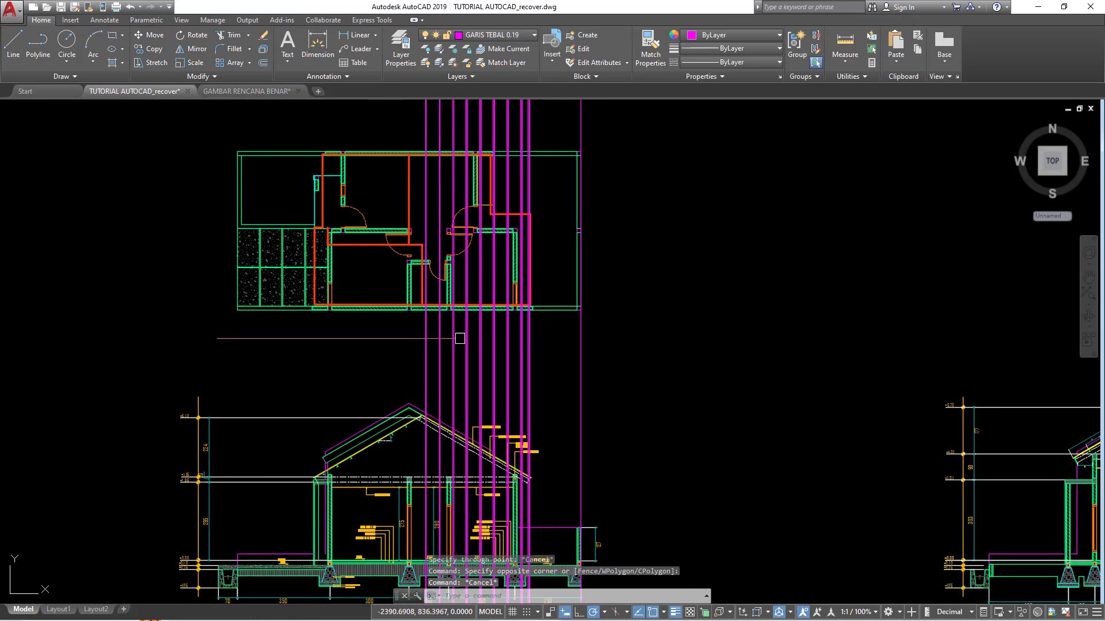
{"action": "scroll", "coordinate": [461, 320], "scroll_direction": "up", "scroll_amount": 2}
{"action": "type", "text": "TR"}
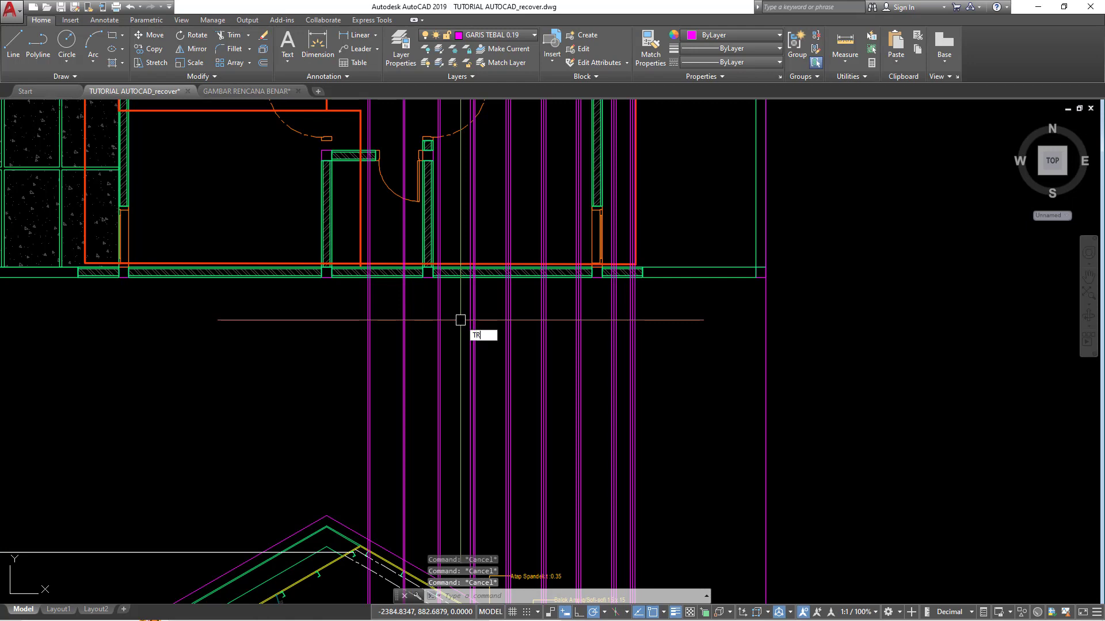
Step: Trim the vertical projection lines below the plan back to the plan outline
{"action": "key", "text": "Return"}
{"action": "scroll", "coordinate": [384, 259], "scroll_direction": "down", "scroll_amount": 1}
{"action": "left_click", "coordinate": [384, 256]}
{"action": "scroll", "coordinate": [403, 270], "scroll_direction": "down", "scroll_amount": 2}
{"action": "key", "text": "Return"}
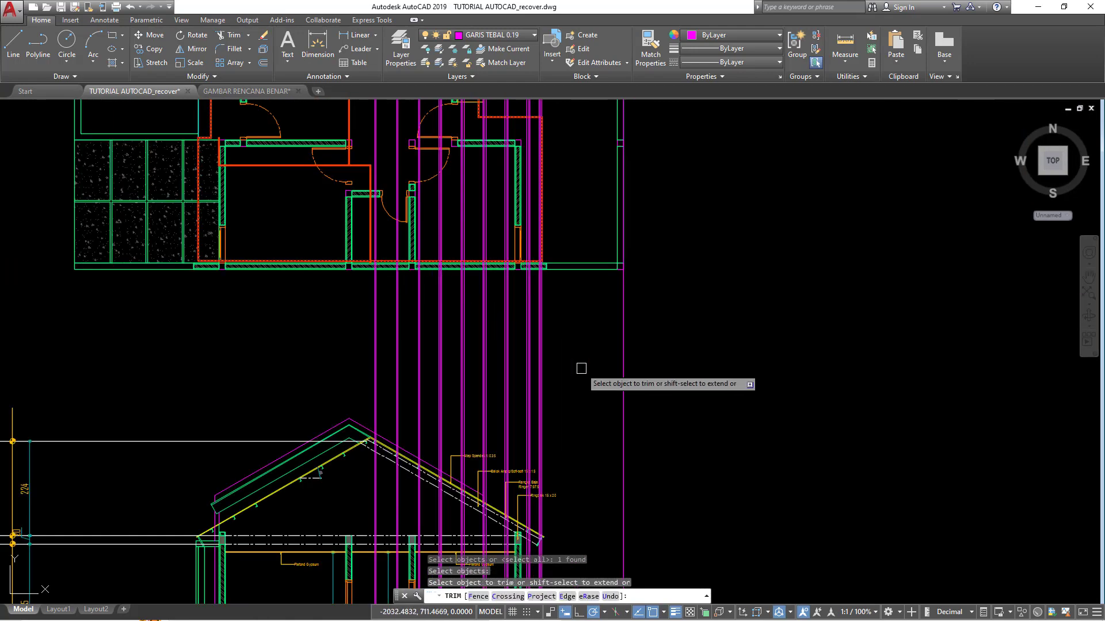
{"action": "left_click", "coordinate": [581, 368]}
{"action": "left_click", "coordinate": [345, 342]}
{"action": "scroll", "coordinate": [345, 345], "scroll_direction": "down", "scroll_amount": 3}
{"action": "scroll", "coordinate": [432, 304], "scroll_direction": "up", "scroll_amount": 1}
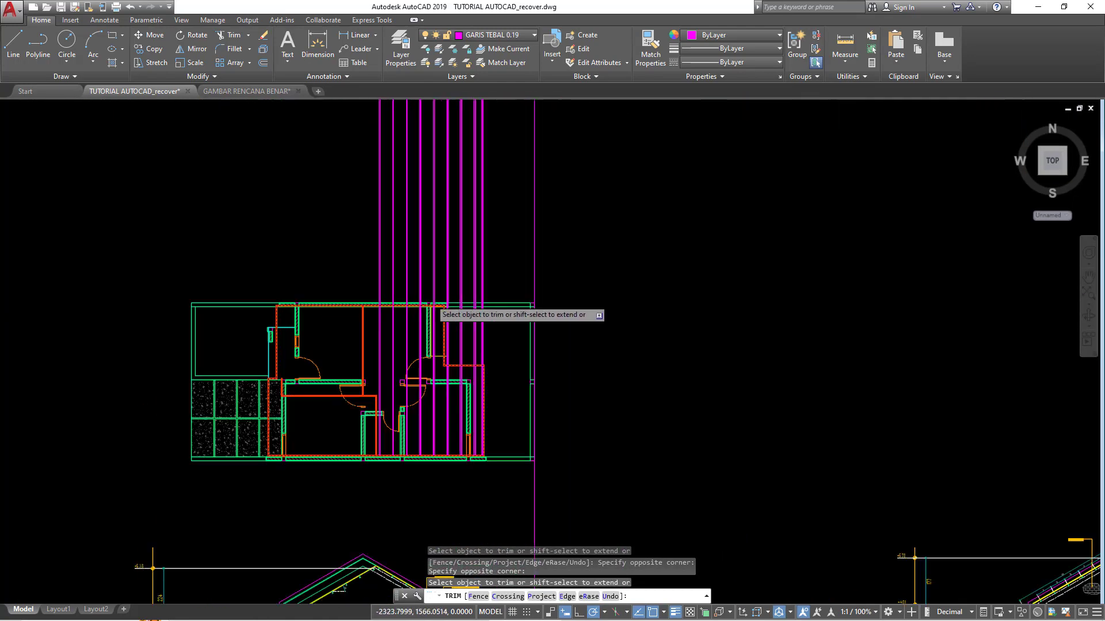
{"action": "scroll", "coordinate": [431, 300], "scroll_direction": "up", "scroll_amount": 2}
{"action": "key", "text": "Escape"}
{"action": "type", "text": "TR"}
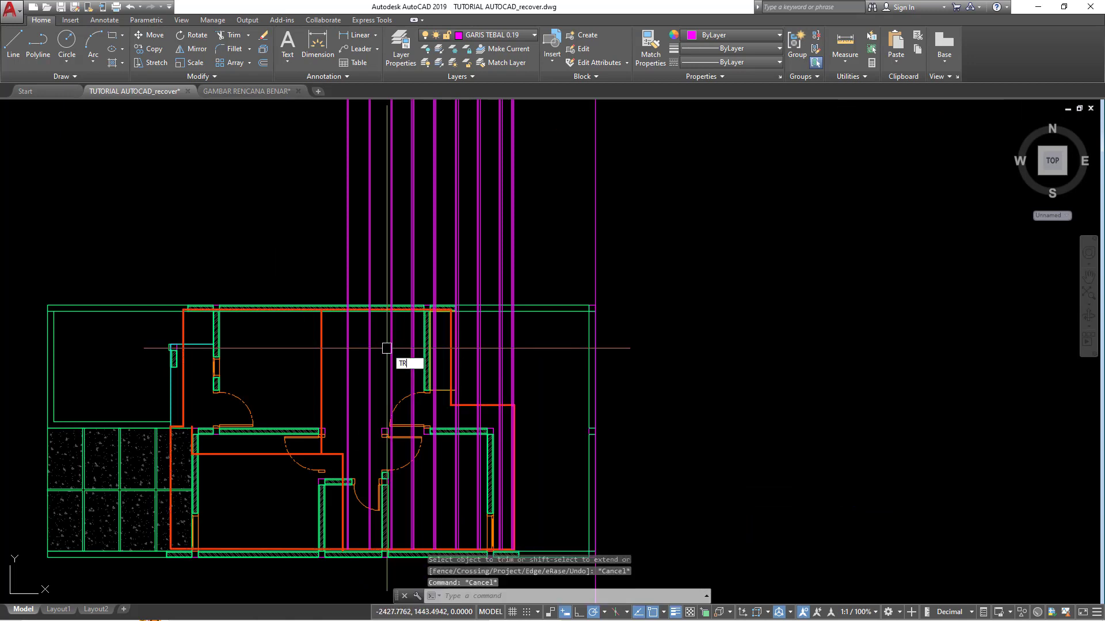
Step: Trim the projection lines above the plan at the red plan outline
{"action": "key", "text": "Return"}
{"action": "scroll", "coordinate": [452, 327], "scroll_direction": "up", "scroll_amount": 2}
{"action": "scroll", "coordinate": [451, 319], "scroll_direction": "down", "scroll_amount": 2}
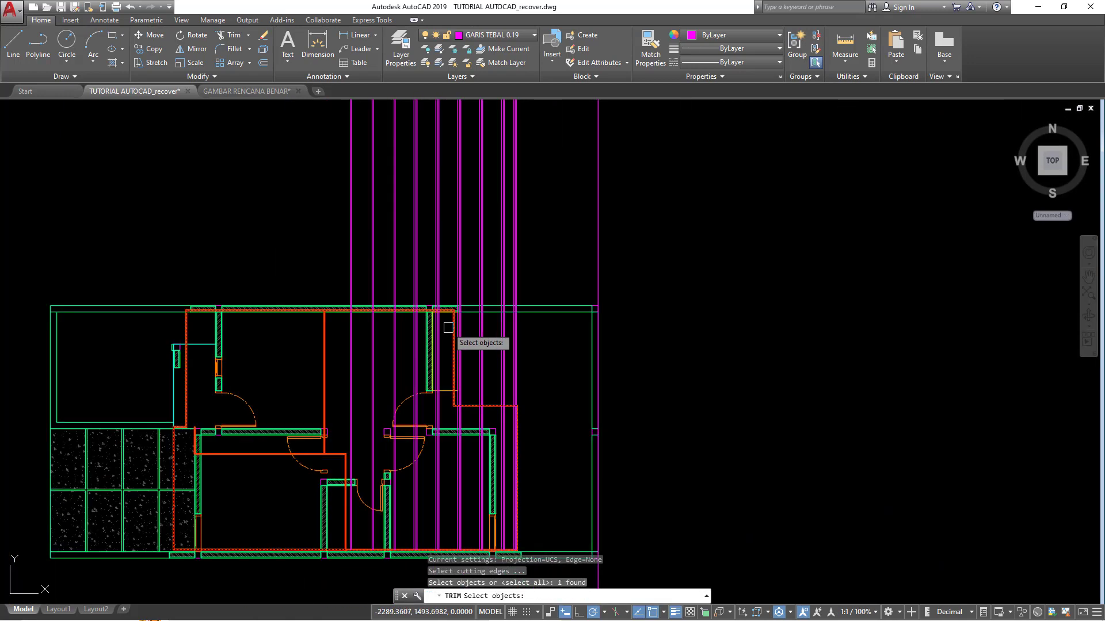
{"action": "left_click", "coordinate": [453, 326]}
{"action": "key", "text": "Return"}
{"action": "left_click", "coordinate": [533, 260]}
{"action": "left_click", "coordinate": [341, 214]}
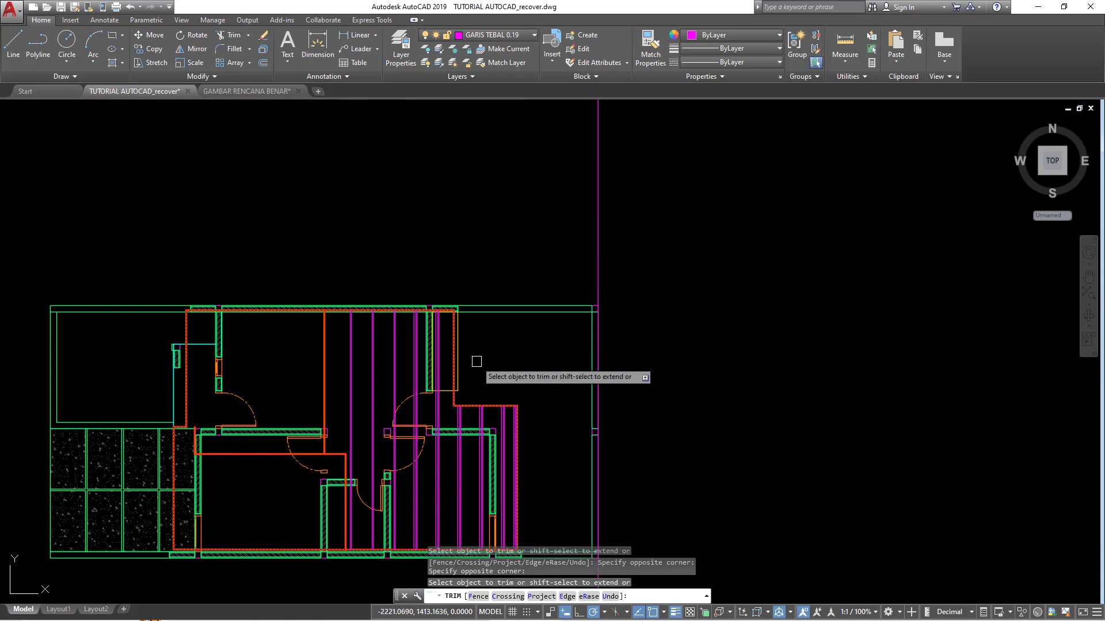
{"action": "scroll", "coordinate": [476, 361], "scroll_direction": "up", "scroll_amount": 1}
{"action": "key", "text": "Escape"}
{"action": "scroll", "coordinate": [437, 354], "scroll_direction": "up", "scroll_amount": 1}
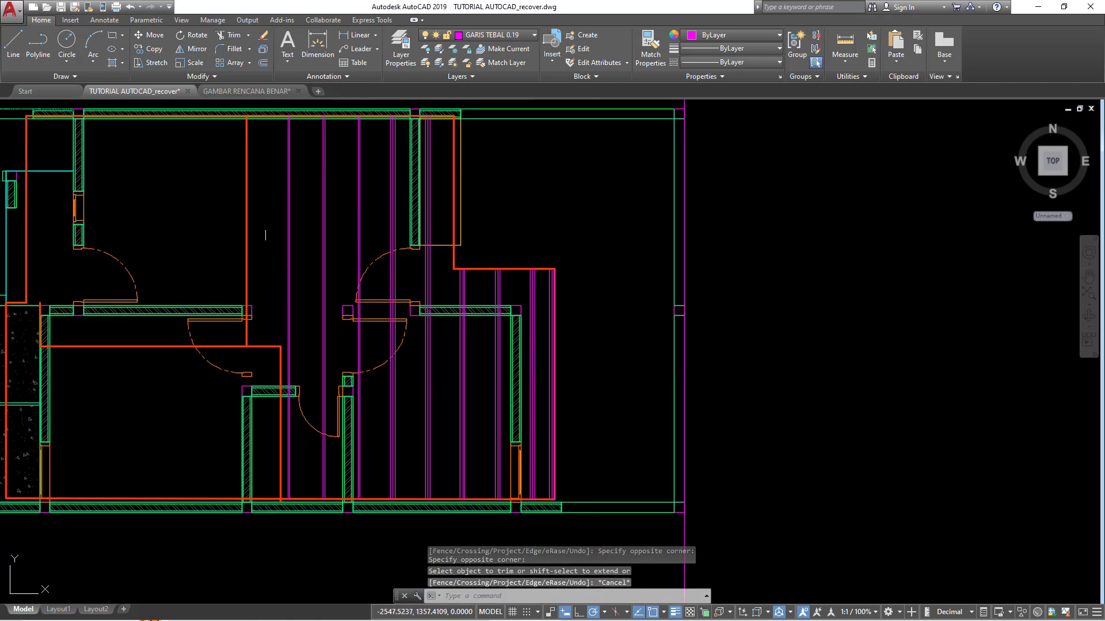
{"action": "left_click", "coordinate": [247, 216]}
{"action": "scroll", "coordinate": [256, 259], "scroll_direction": "down", "scroll_amount": 1}
Step: Clear the line selection and reposition the view around the floor plan and section
{"action": "key", "text": "Escape"}
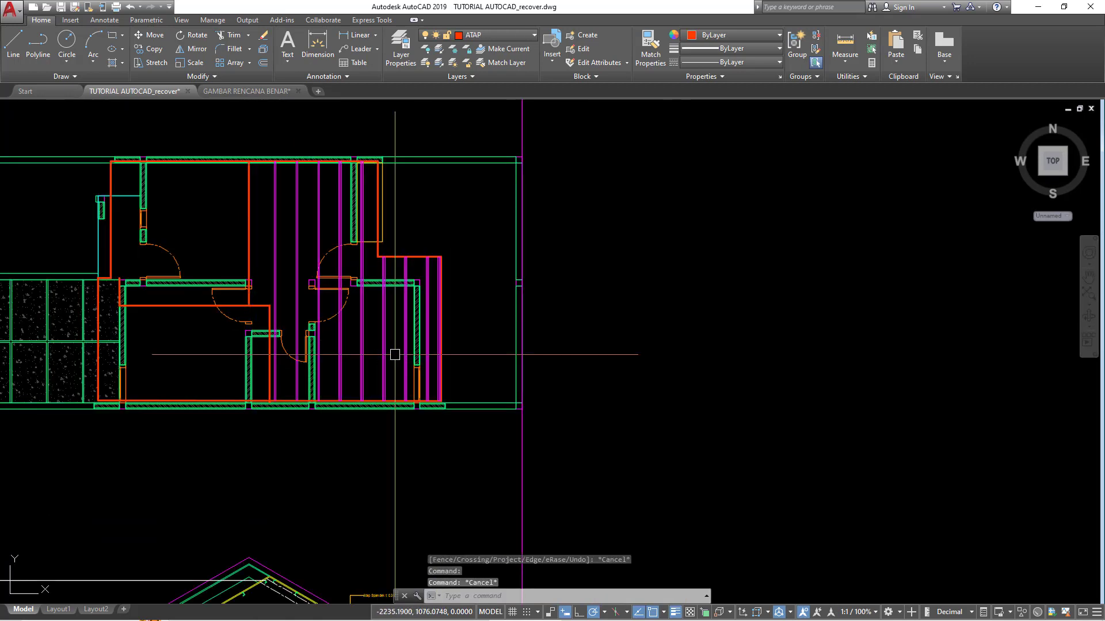
{"action": "scroll", "coordinate": [518, 345], "scroll_direction": "up", "scroll_amount": 1}
{"action": "middle_click_drag", "start_coordinate": [436, 372], "coordinate": [489, 378]}
{"action": "scroll", "coordinate": [466, 379], "scroll_direction": "down", "scroll_amount": 3}
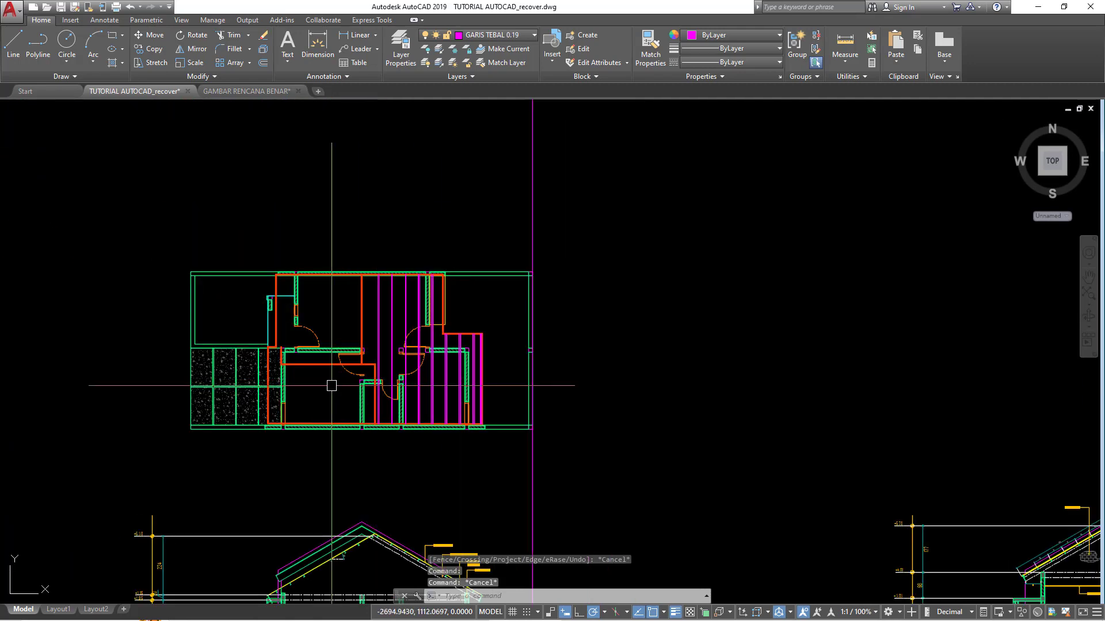
{"action": "scroll", "coordinate": [331, 385], "scroll_direction": "up", "scroll_amount": 2}
{"action": "scroll", "coordinate": [406, 384], "scroll_direction": "up", "scroll_amount": 1}
{"action": "scroll", "coordinate": [406, 385], "scroll_direction": "down", "scroll_amount": 1}
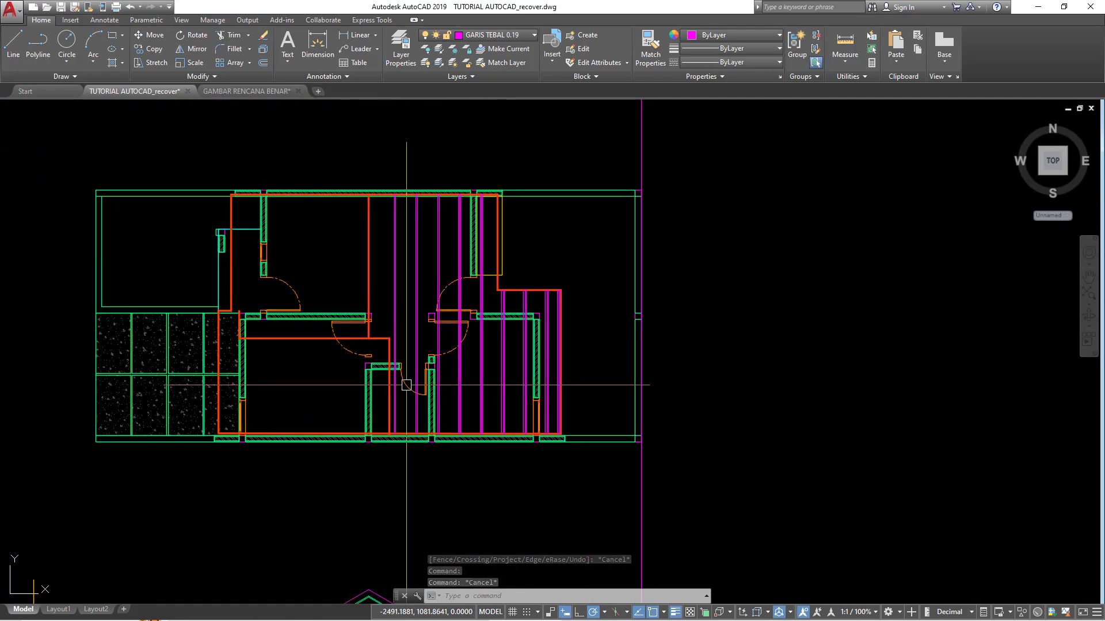
{"action": "scroll", "coordinate": [397, 380], "scroll_direction": "down", "scroll_amount": 1}
{"action": "scroll", "coordinate": [351, 360], "scroll_direction": "down", "scroll_amount": 3}
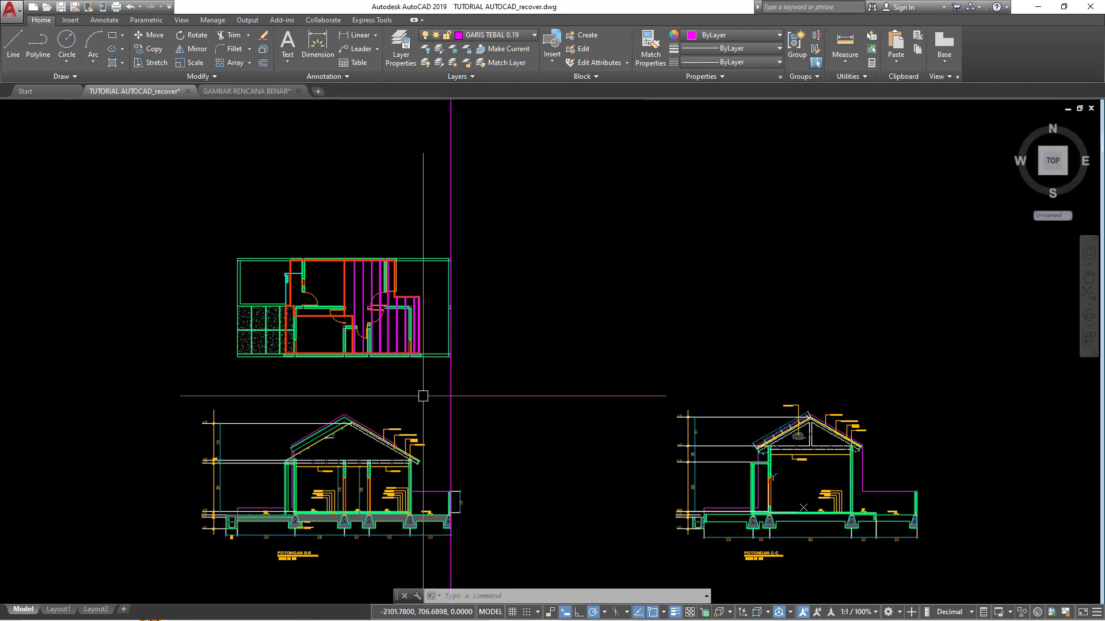
{"action": "scroll", "coordinate": [346, 402], "scroll_direction": "up", "scroll_amount": 2}
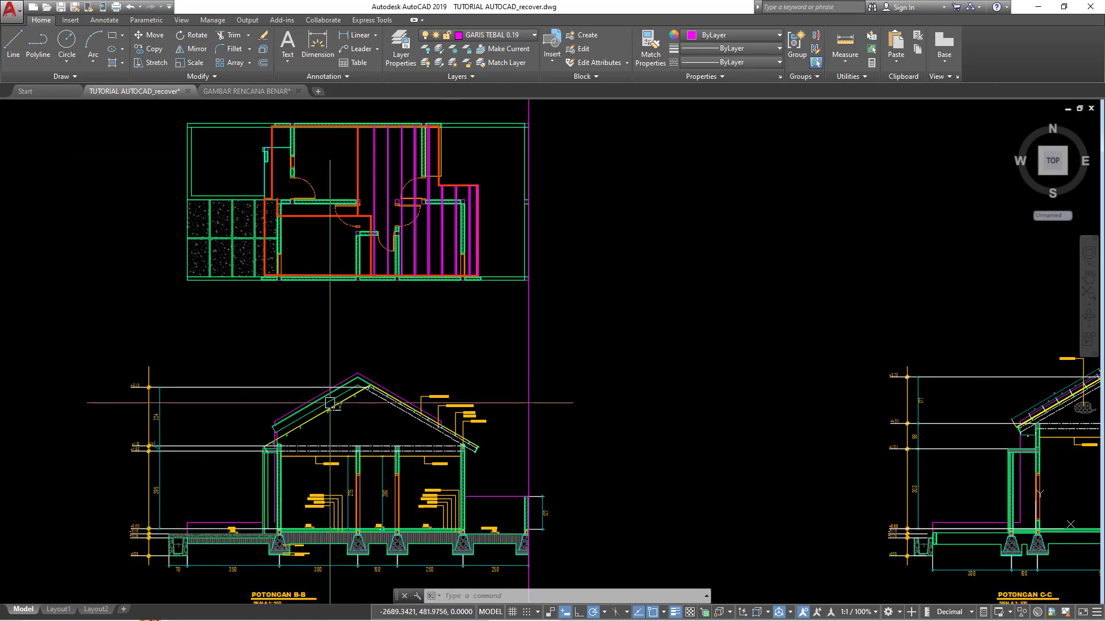
{"action": "scroll", "coordinate": [373, 421], "scroll_direction": "up", "scroll_amount": 2}
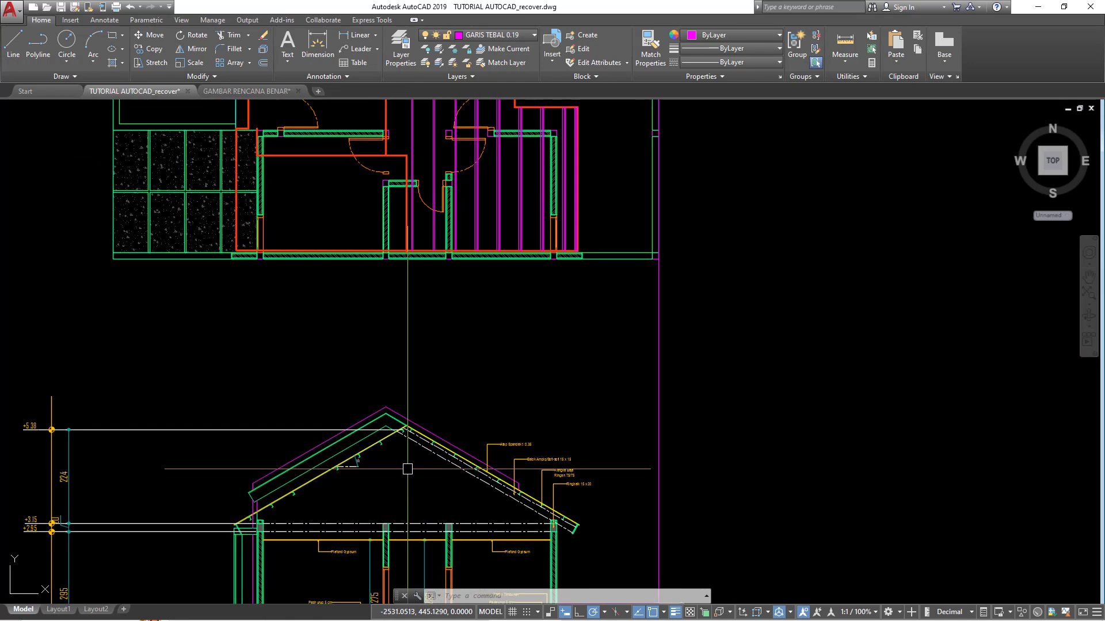
{"action": "scroll", "coordinate": [402, 446], "scroll_direction": "up", "scroll_amount": 4}
{"action": "scroll", "coordinate": [406, 445], "scroll_direction": "up", "scroll_amount": 2}
{"action": "type", "text": "XL"}
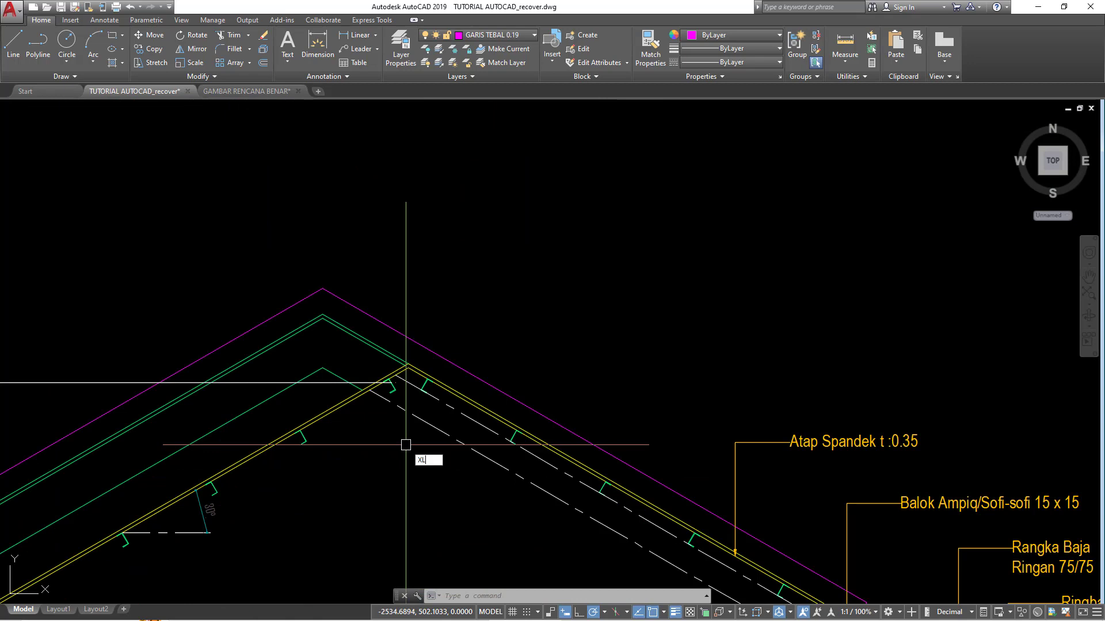
Step: Draw vertical xlines through the truss bracket points on the left roof slope
{"action": "key", "text": "Return"}
{"action": "type", "text": "V"}
{"action": "key", "text": "Return"}
{"action": "scroll", "coordinate": [402, 426], "scroll_direction": "up", "scroll_amount": 1}
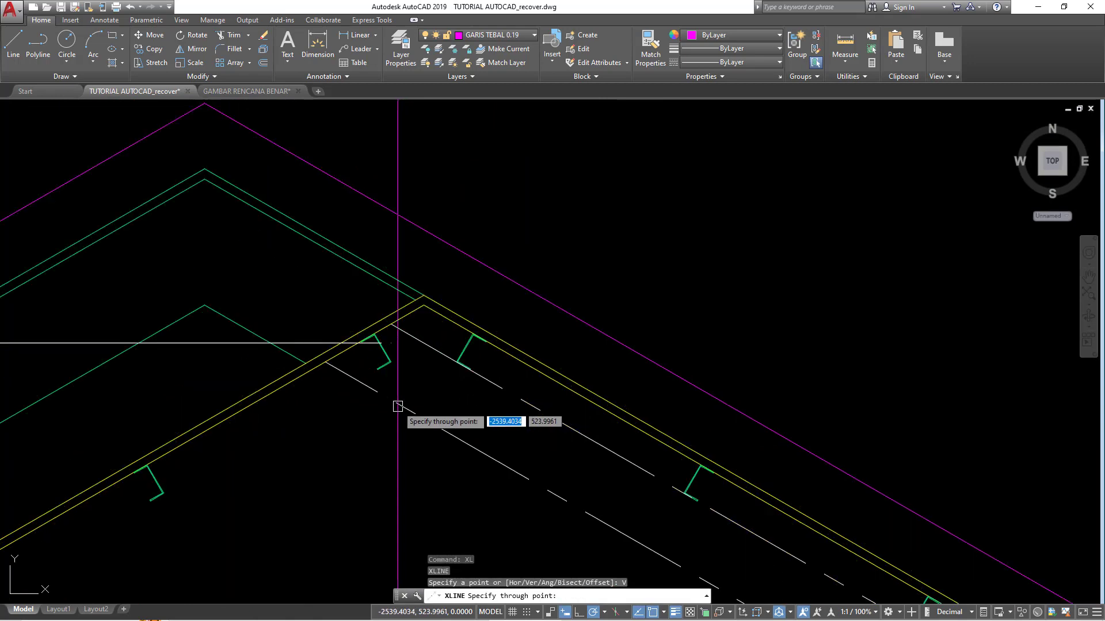
{"action": "scroll", "coordinate": [400, 399], "scroll_direction": "down", "scroll_amount": 1}
{"action": "scroll", "coordinate": [387, 363], "scroll_direction": "up", "scroll_amount": 1}
{"action": "scroll", "coordinate": [373, 347], "scroll_direction": "up", "scroll_amount": 1}
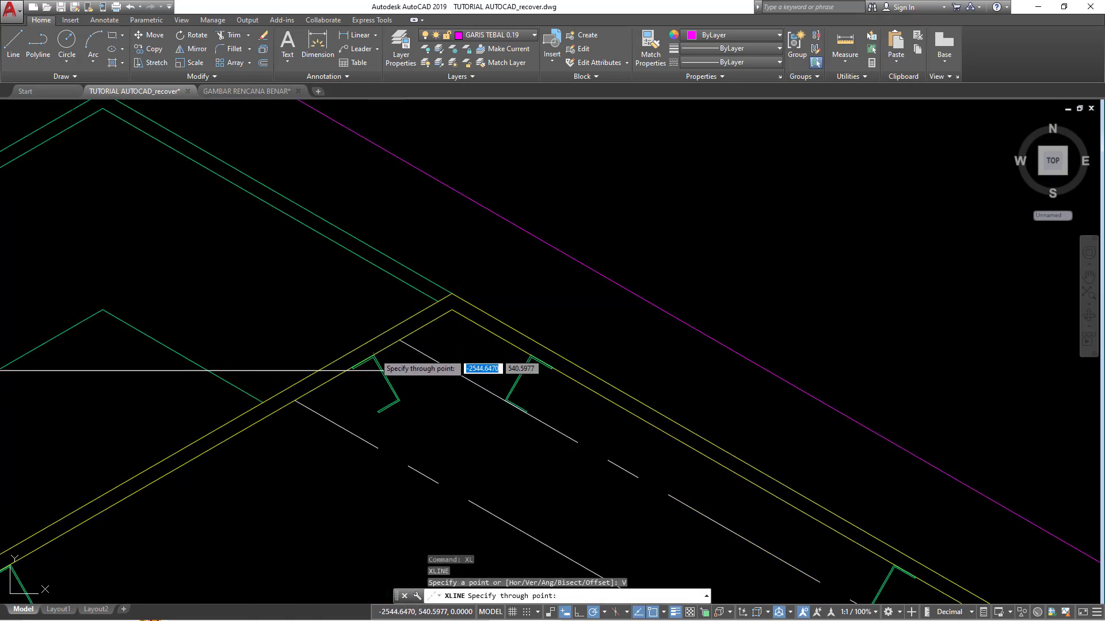
{"action": "scroll", "coordinate": [368, 371], "scroll_direction": "up", "scroll_amount": 1}
{"action": "scroll", "coordinate": [348, 372], "scroll_direction": "up", "scroll_amount": 1}
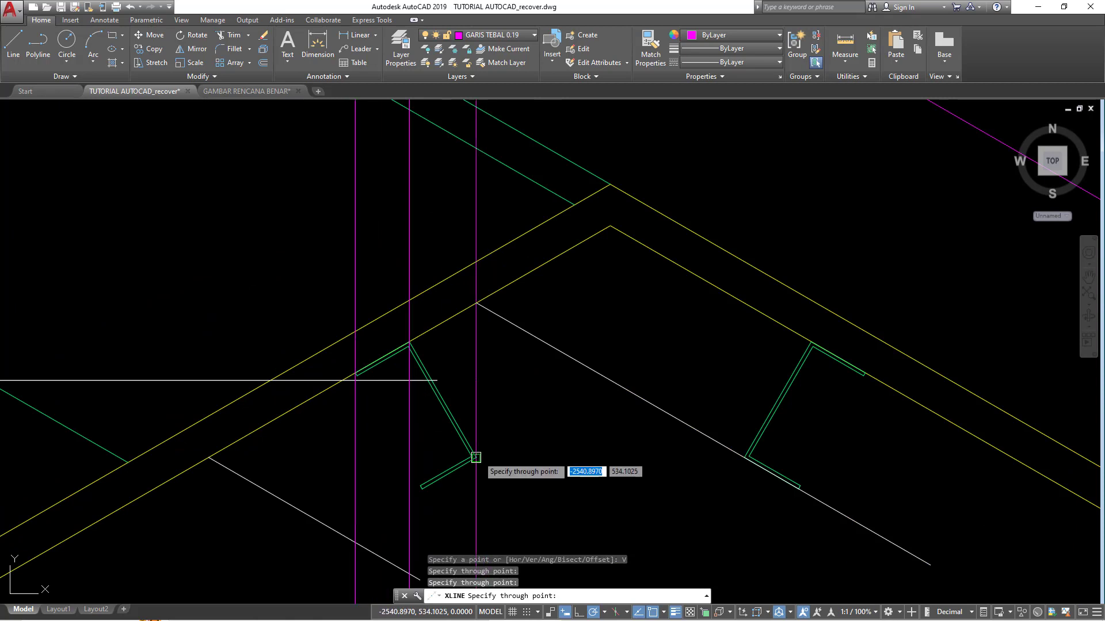
{"action": "scroll", "coordinate": [474, 426], "scroll_direction": "down", "scroll_amount": 1}
{"action": "scroll", "coordinate": [461, 397], "scroll_direction": "down", "scroll_amount": 2}
{"action": "scroll", "coordinate": [437, 408], "scroll_direction": "down", "scroll_amount": 1}
{"action": "scroll", "coordinate": [422, 397], "scroll_direction": "up", "scroll_amount": 4}
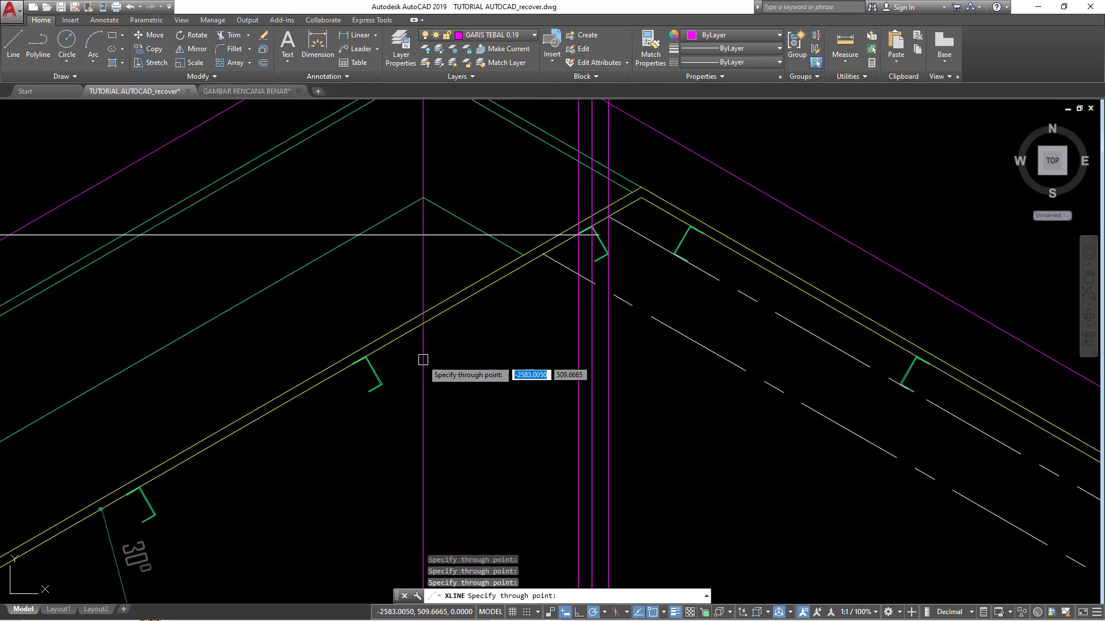
{"action": "scroll", "coordinate": [360, 359], "scroll_direction": "up", "scroll_amount": 2}
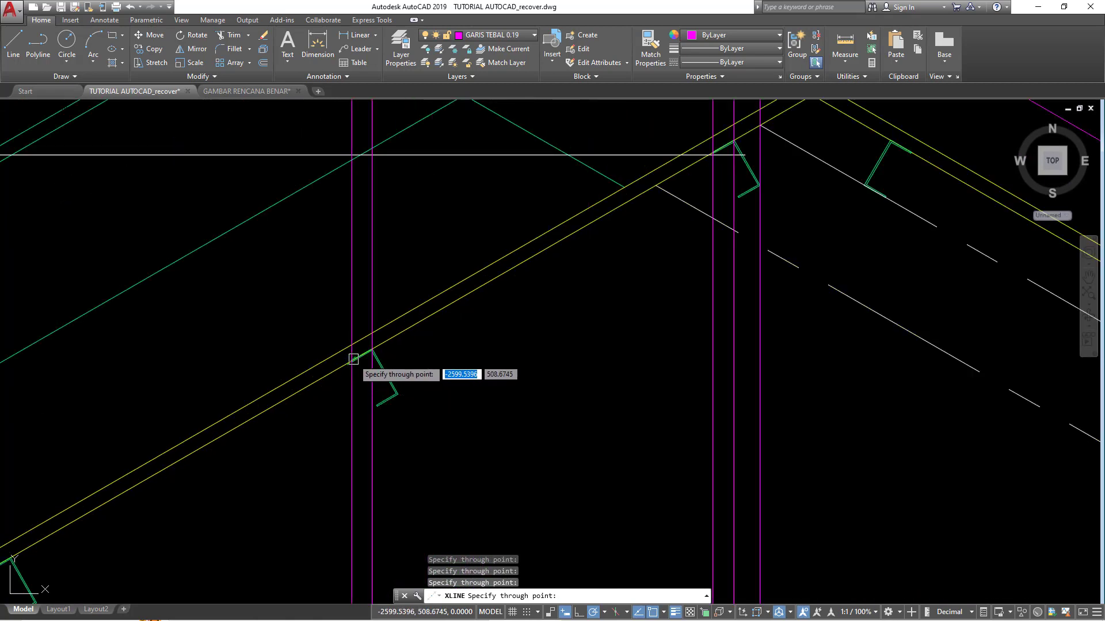
{"action": "scroll", "coordinate": [409, 401], "scroll_direction": "up", "scroll_amount": 4}
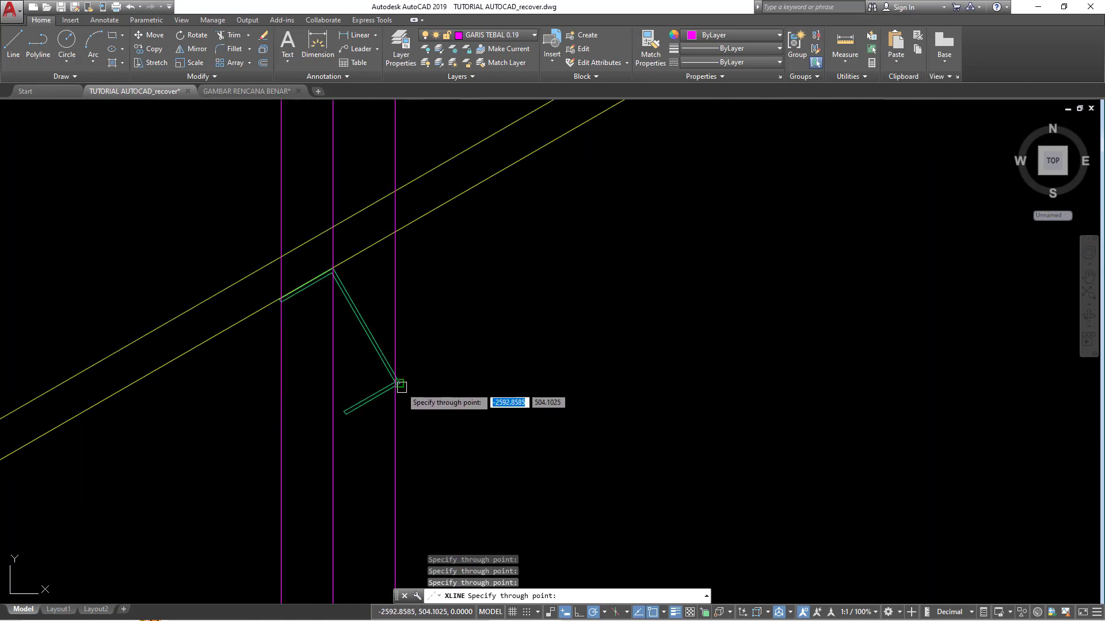
{"action": "scroll", "coordinate": [398, 403], "scroll_direction": "up", "scroll_amount": 5}
{"action": "key", "text": "Return"}
Step: Erase the unwanted construction line
{"action": "scroll", "coordinate": [378, 395], "scroll_direction": "down", "scroll_amount": 2}
{"action": "type", "text": "E"}
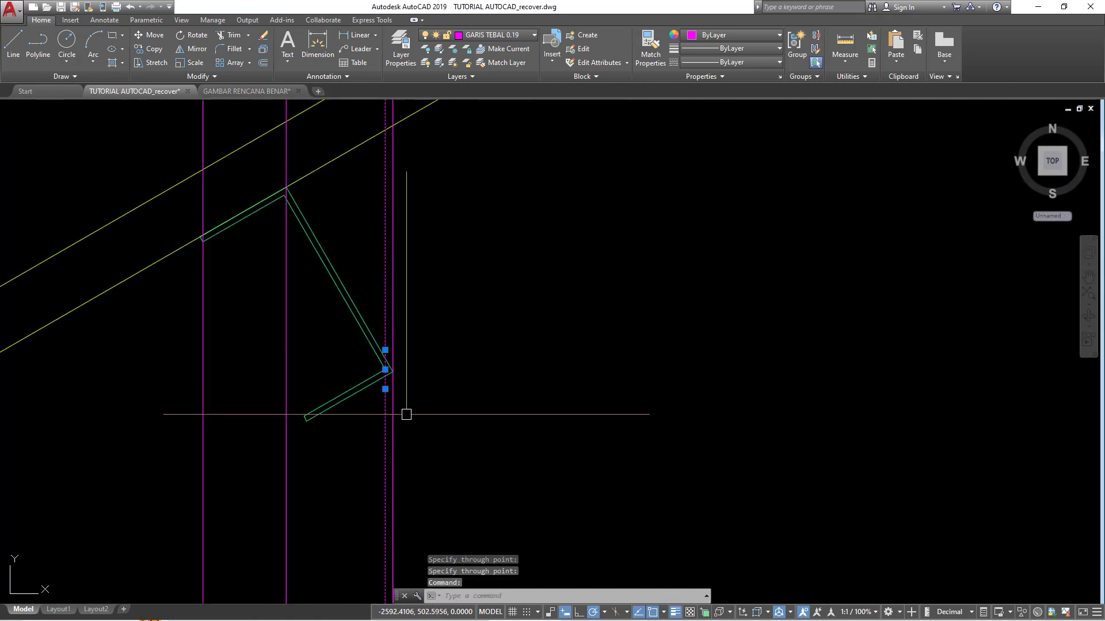
{"action": "key", "text": "Return"}
{"action": "scroll", "coordinate": [380, 403], "scroll_direction": "down", "scroll_amount": 6}
Step: Select the green truss bracket and copy it from its corner base point
{"action": "left_click", "coordinate": [384, 455]}
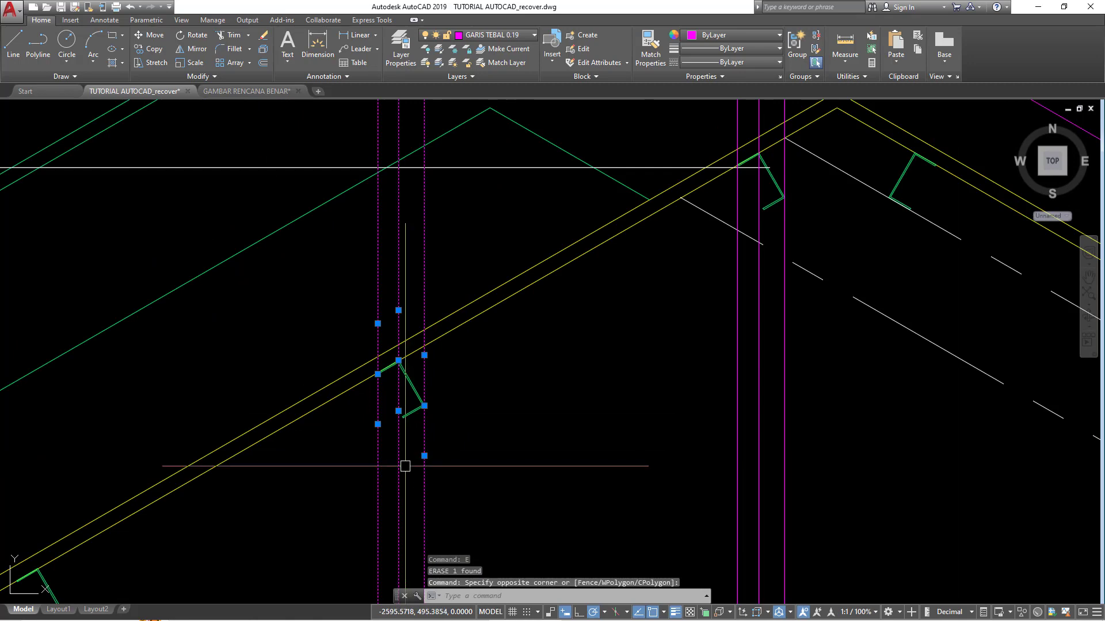
{"action": "type", "text": "CO"}
{"action": "key", "text": "Return"}
{"action": "scroll", "coordinate": [429, 416], "scroll_direction": "up", "scroll_amount": 3}
{"action": "left_click", "coordinate": [403, 380]}
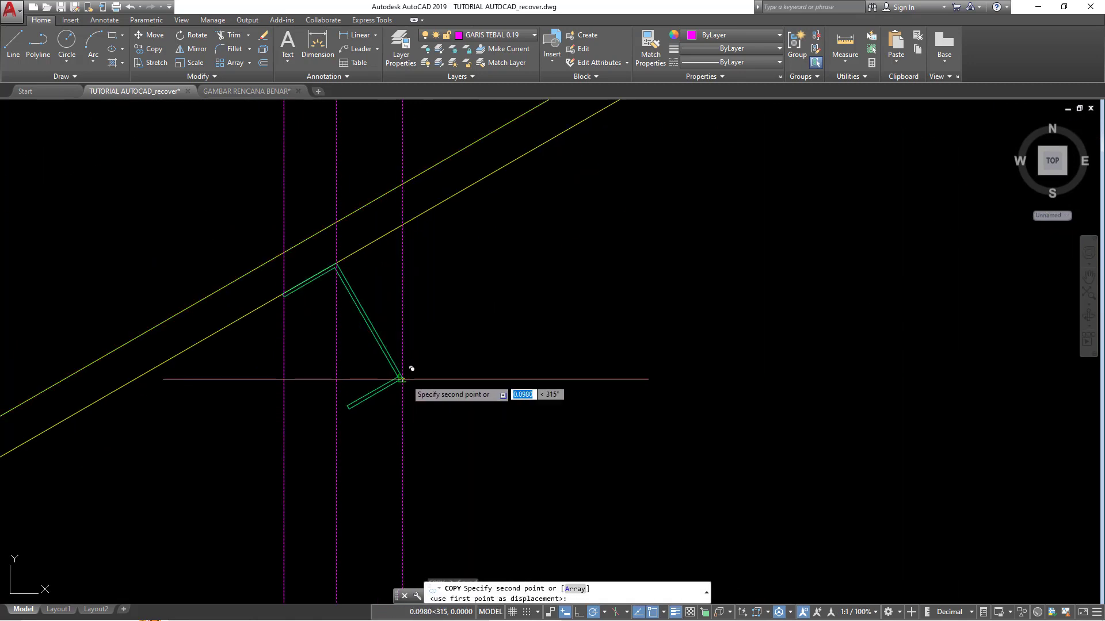
{"action": "scroll", "coordinate": [409, 370], "scroll_direction": "down", "scroll_amount": 3}
{"action": "scroll", "coordinate": [518, 394], "scroll_direction": "down", "scroll_amount": 2}
{"action": "scroll", "coordinate": [506, 389], "scroll_direction": "down", "scroll_amount": 1}
Step: Place bracket copies at the truss points along the left rafter, then end the copy
{"action": "mouse_move", "coordinate": [505, 390]}
{"action": "middle_mouse_down"}
{"action": "mouse_move", "coordinate": [495, 355]}
{"action": "mouse_move", "coordinate": [478, 363]}
{"action": "middle_mouse_up"}
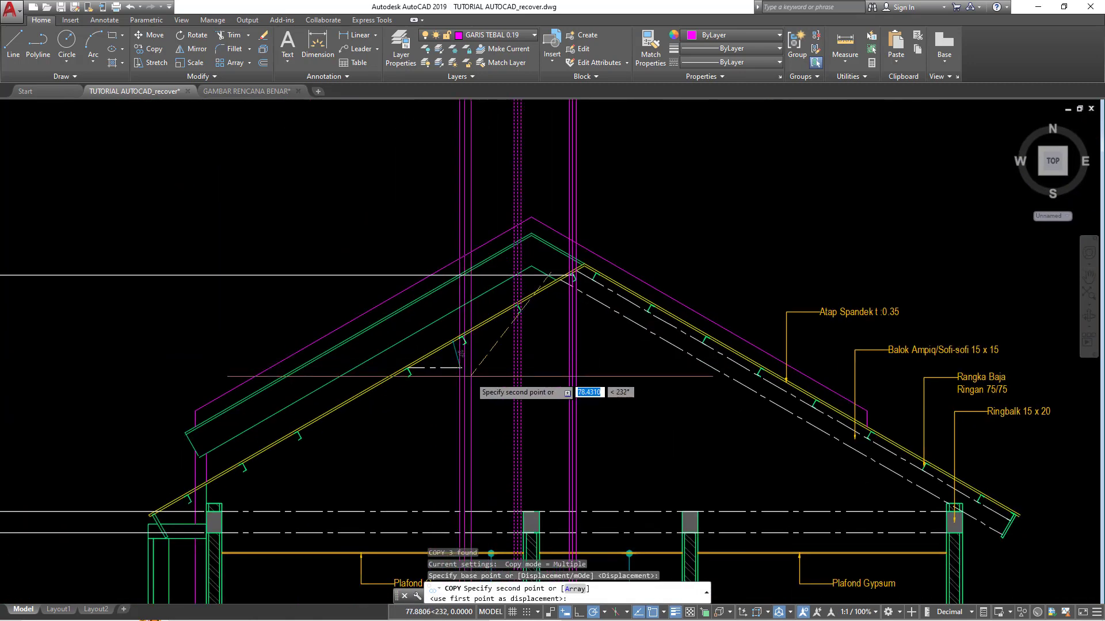
{"action": "scroll", "coordinate": [478, 320], "scroll_direction": "up", "scroll_amount": 2}
{"action": "scroll", "coordinate": [456, 288], "scroll_direction": "up", "scroll_amount": 2}
{"action": "scroll", "coordinate": [456, 273], "scroll_direction": "up", "scroll_amount": 1}
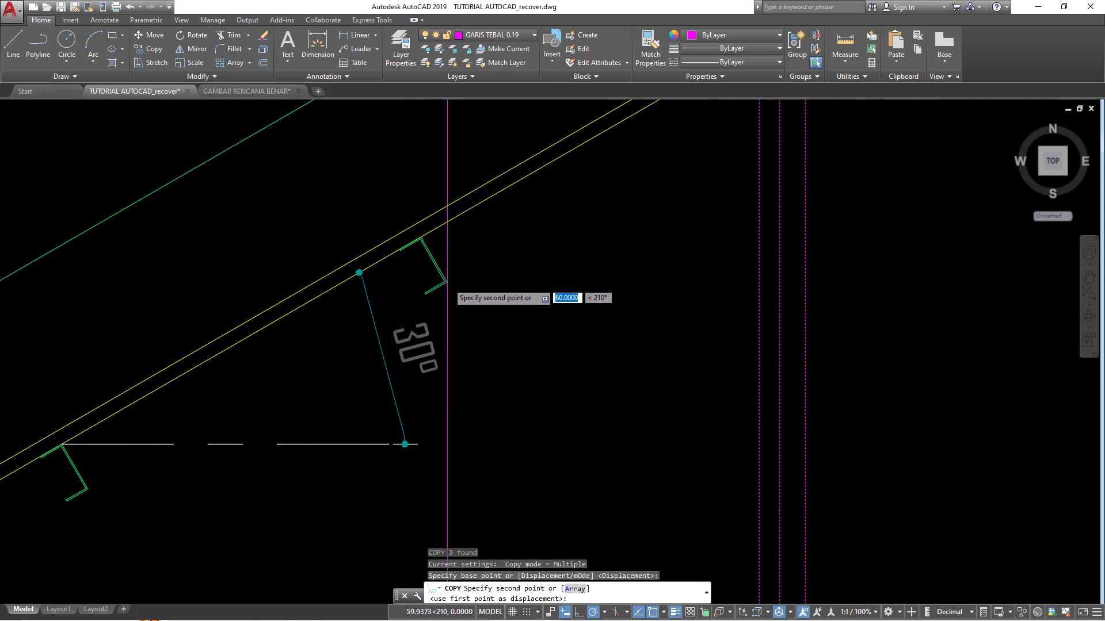
{"action": "scroll", "coordinate": [452, 276], "scroll_direction": "up", "scroll_amount": 1}
{"action": "scroll", "coordinate": [518, 299], "scroll_direction": "down", "scroll_amount": 3}
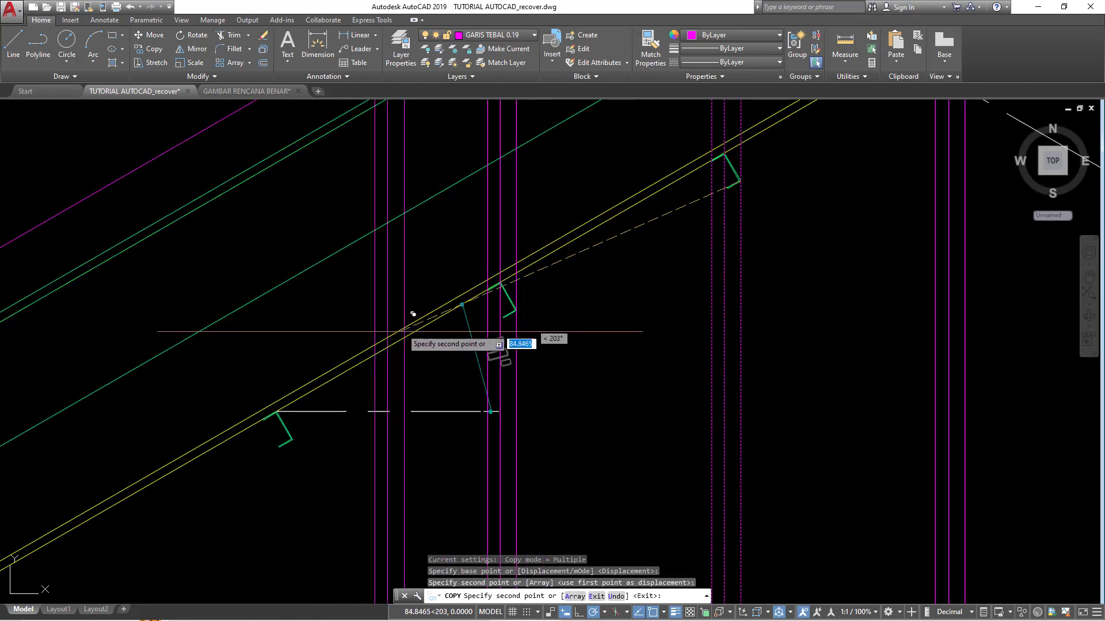
{"action": "scroll", "coordinate": [302, 437], "scroll_direction": "up", "scroll_amount": 3}
{"action": "scroll", "coordinate": [276, 414], "scroll_direction": "up", "scroll_amount": 3}
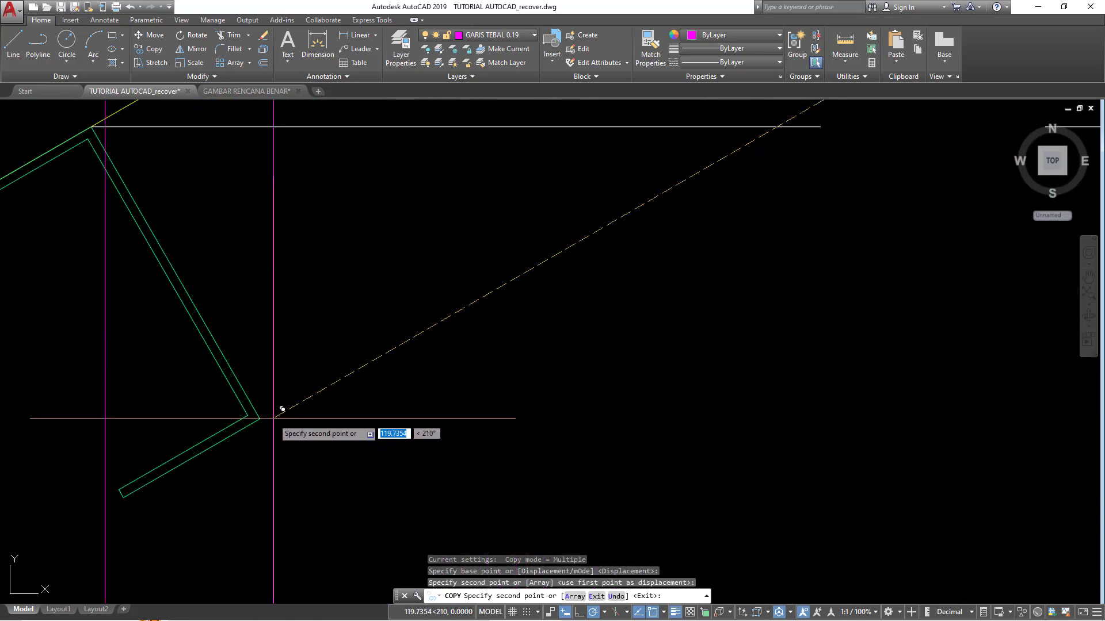
{"action": "scroll", "coordinate": [262, 406], "scroll_direction": "down", "scroll_amount": 2}
{"action": "scroll", "coordinate": [438, 385], "scroll_direction": "down", "scroll_amount": 1}
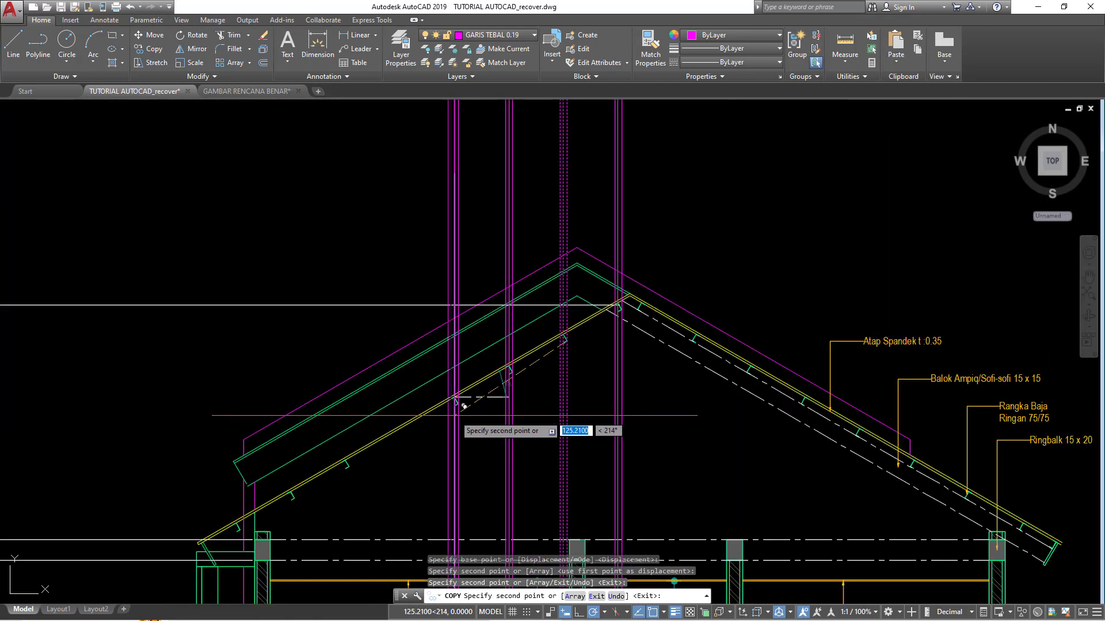
{"action": "scroll", "coordinate": [464, 406], "scroll_direction": "up", "scroll_amount": 5}
{"action": "scroll", "coordinate": [486, 481], "scroll_direction": "down", "scroll_amount": 3}
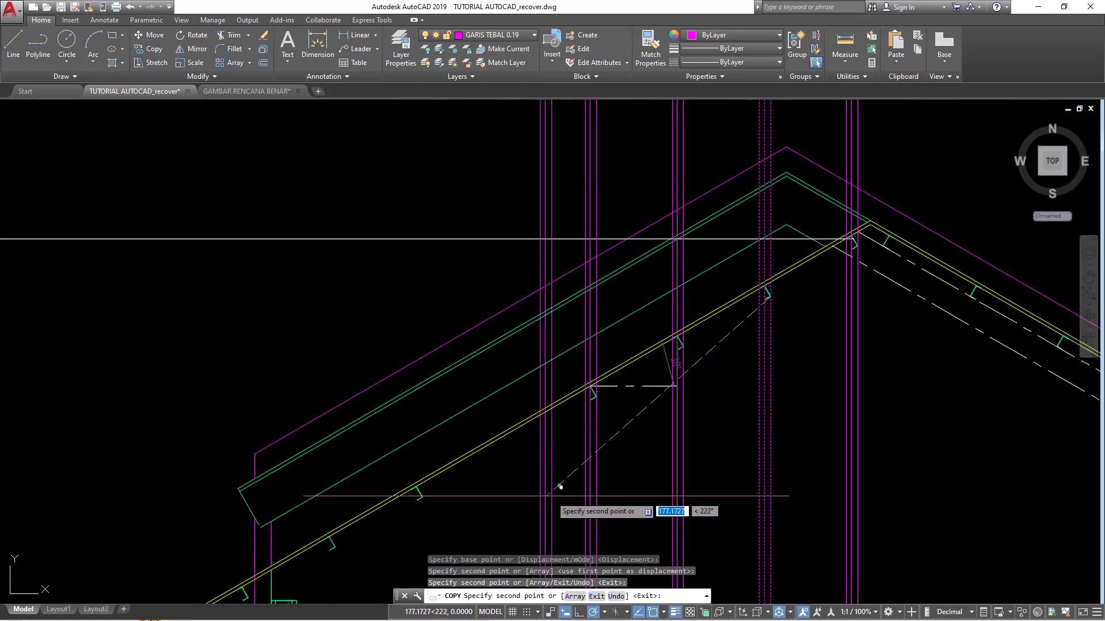
{"action": "scroll", "coordinate": [544, 448], "scroll_direction": "down", "scroll_amount": 1}
{"action": "scroll", "coordinate": [469, 443], "scroll_direction": "up", "scroll_amount": 4}
{"action": "scroll", "coordinate": [353, 402], "scroll_direction": "up", "scroll_amount": 1}
{"action": "scroll", "coordinate": [332, 399], "scroll_direction": "up", "scroll_amount": 1}
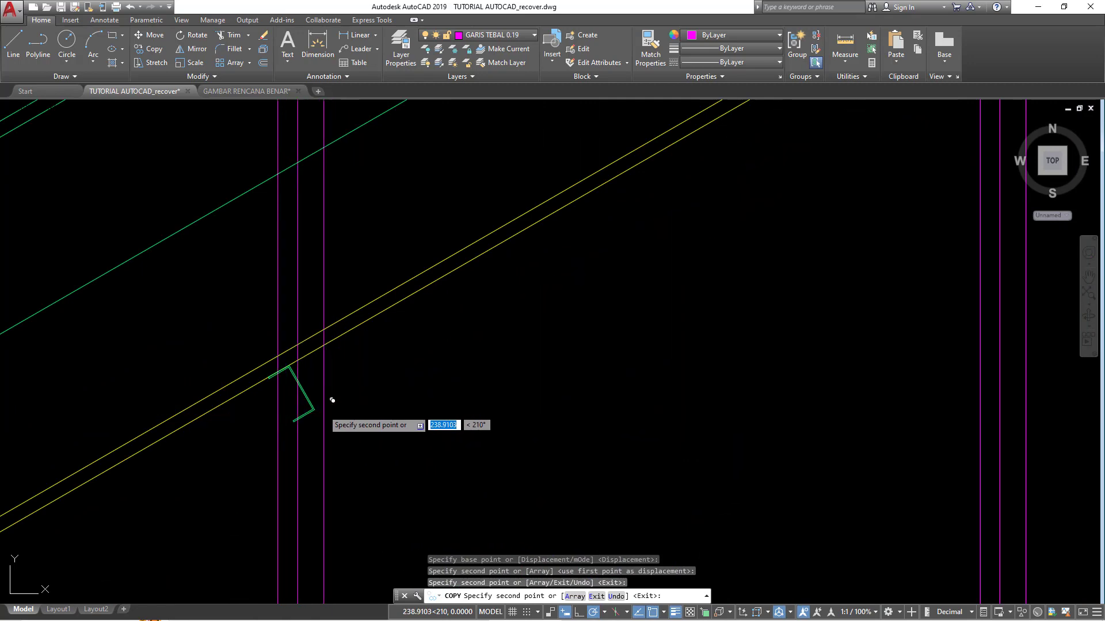
{"action": "scroll", "coordinate": [324, 402], "scroll_direction": "down", "scroll_amount": 2}
{"action": "scroll", "coordinate": [322, 455], "scroll_direction": "up", "scroll_amount": 2}
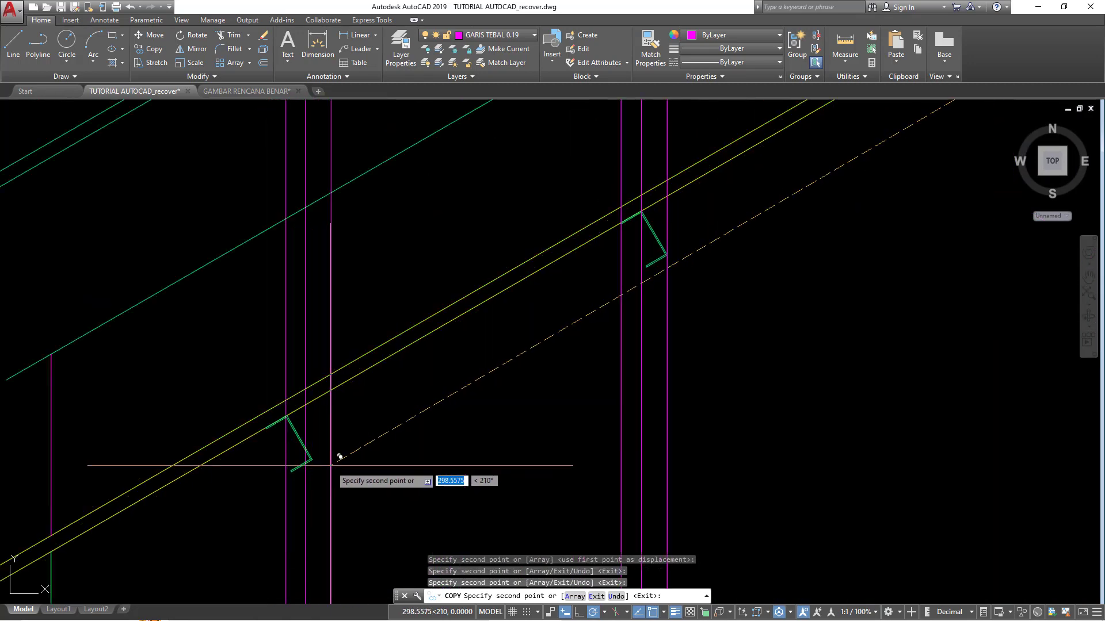
{"action": "scroll", "coordinate": [321, 452], "scroll_direction": "down", "scroll_amount": 1}
{"action": "scroll", "coordinate": [345, 403], "scroll_direction": "down", "scroll_amount": 2}
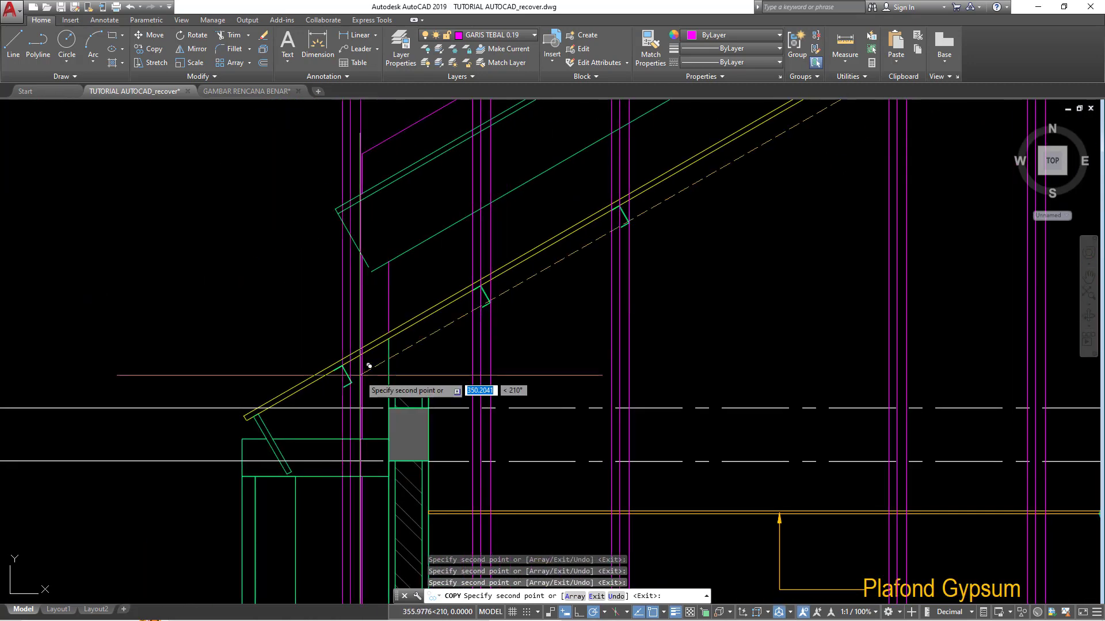
{"action": "scroll", "coordinate": [382, 394], "scroll_direction": "up", "scroll_amount": 4}
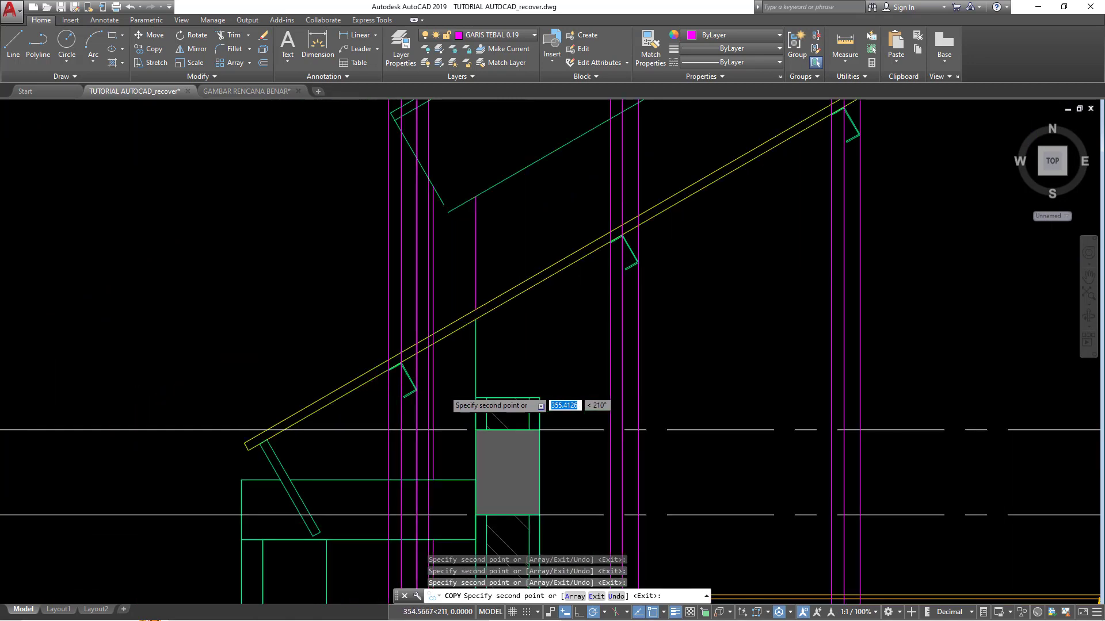
{"action": "scroll", "coordinate": [437, 397], "scroll_direction": "down", "scroll_amount": 2}
{"action": "key", "text": "Escape"}
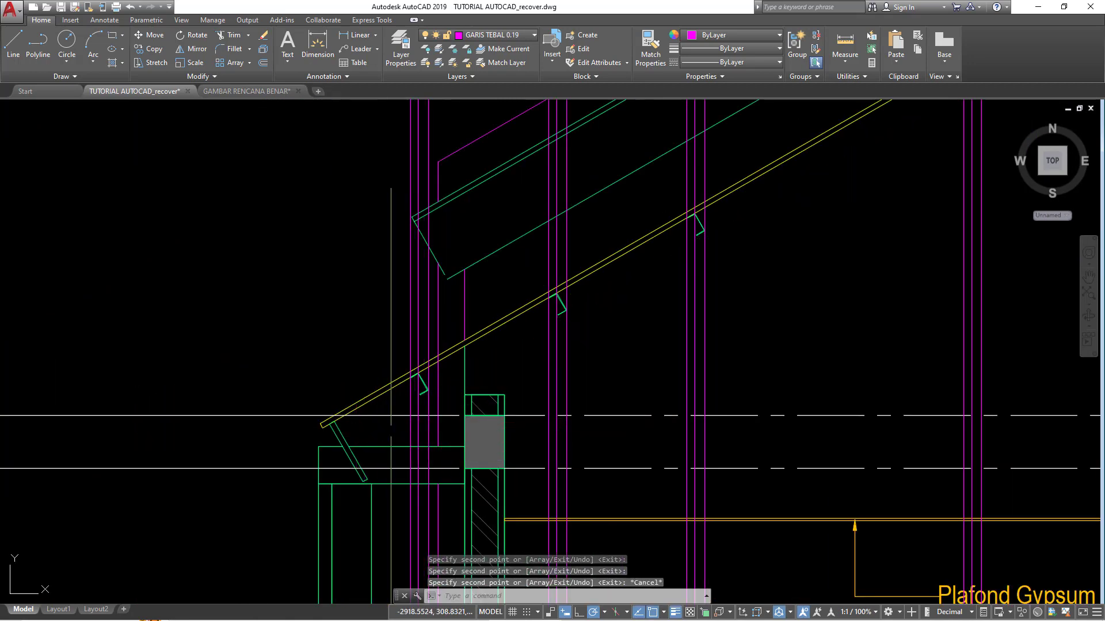
{"action": "scroll", "coordinate": [410, 389], "scroll_direction": "up", "scroll_amount": 2}
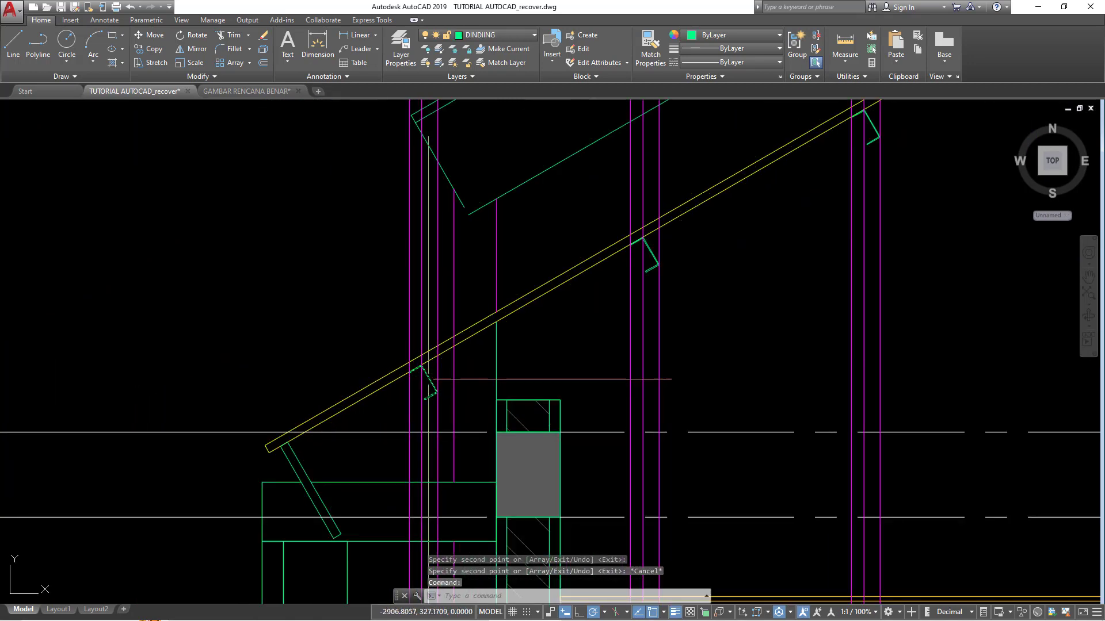
{"action": "scroll", "coordinate": [433, 391], "scroll_direction": "up", "scroll_amount": 2}
Step: Copy the small green truss marker down to the rafter's lower (eave) end
{"action": "type", "text": "o"}
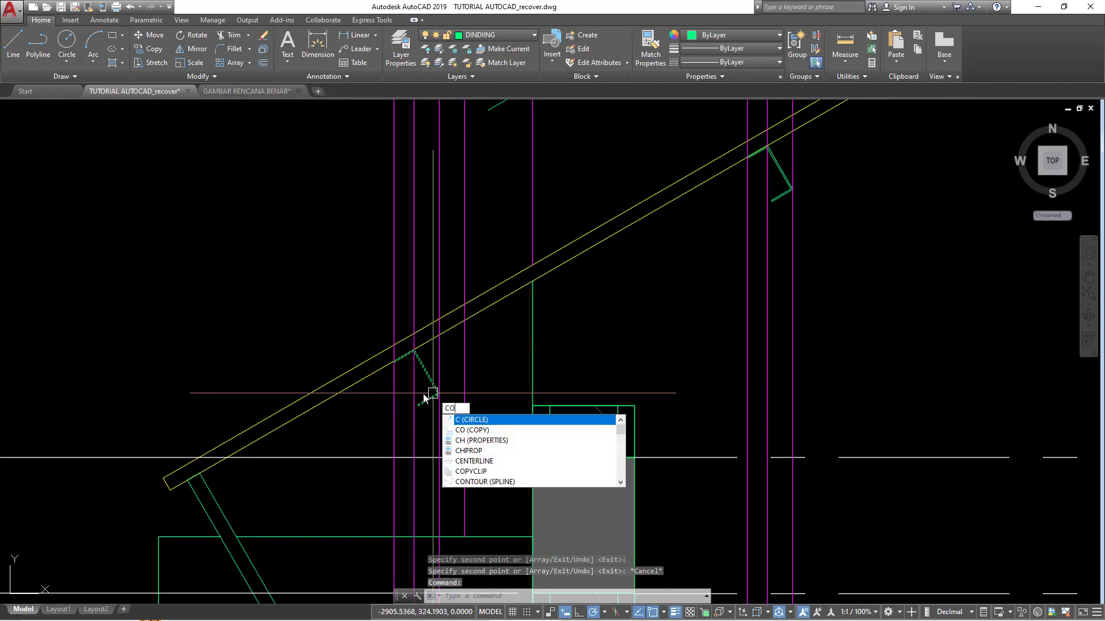
{"action": "key", "text": "Return"}
{"action": "scroll", "coordinate": [424, 391], "scroll_direction": "up", "scroll_amount": 3}
{"action": "scroll", "coordinate": [407, 374], "scroll_direction": "up", "scroll_amount": 3}
{"action": "scroll", "coordinate": [334, 321], "scroll_direction": "up", "scroll_amount": 1}
{"action": "left_click", "coordinate": [324, 318]}
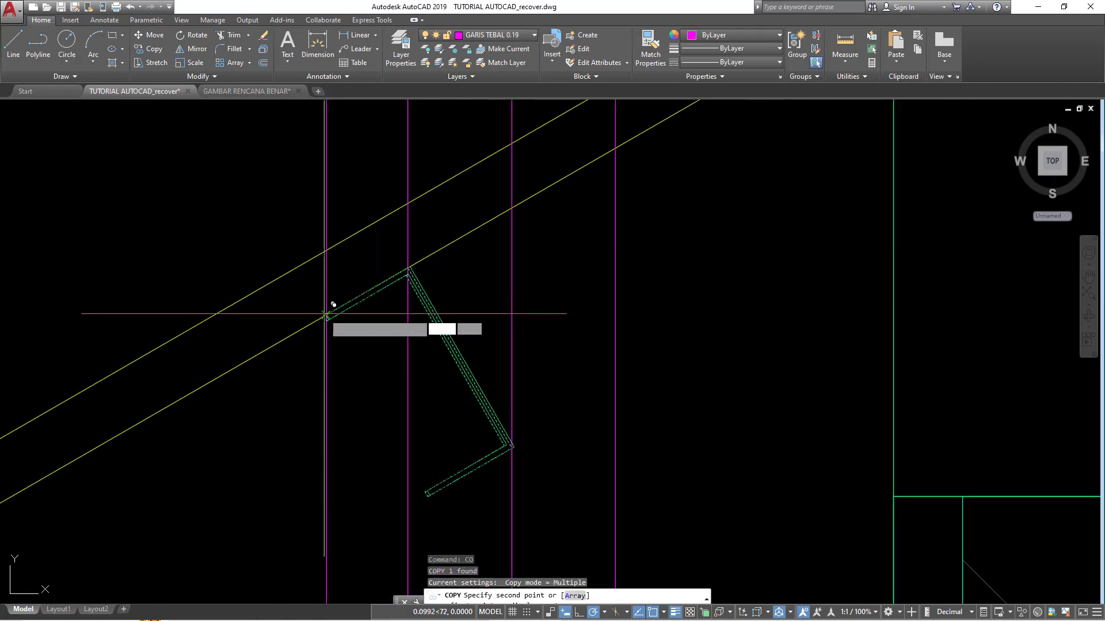
{"action": "scroll", "coordinate": [357, 357], "scroll_direction": "down", "scroll_amount": 3}
{"action": "middle_click_drag", "start_coordinate": [357, 357], "coordinate": [419, 328]}
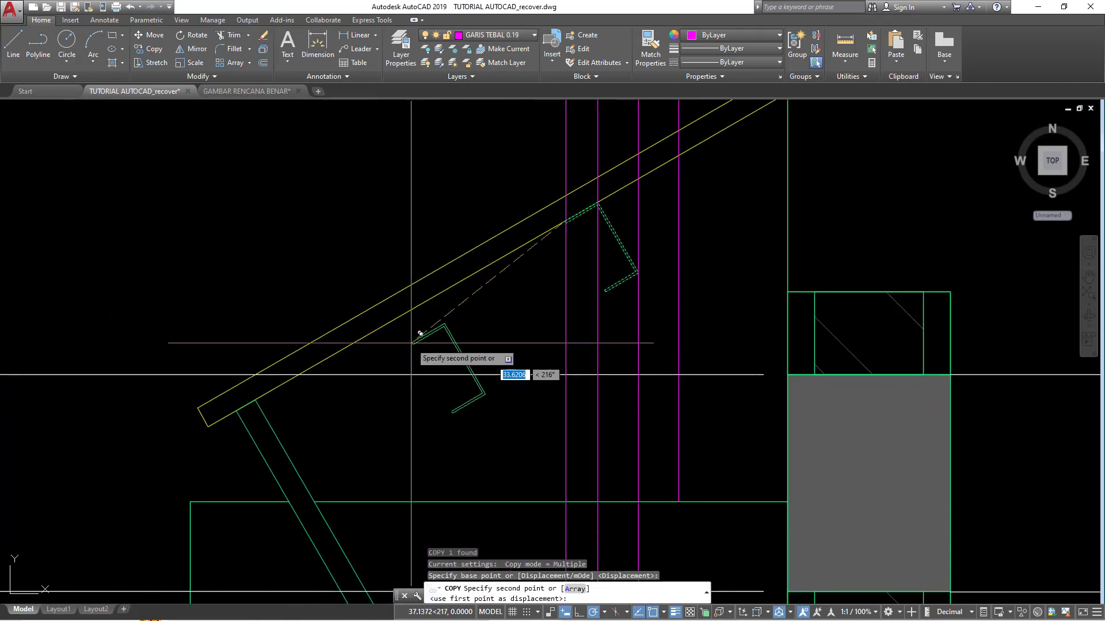
{"action": "left_click", "coordinate": [255, 399]}
{"action": "key", "text": "Escape"}
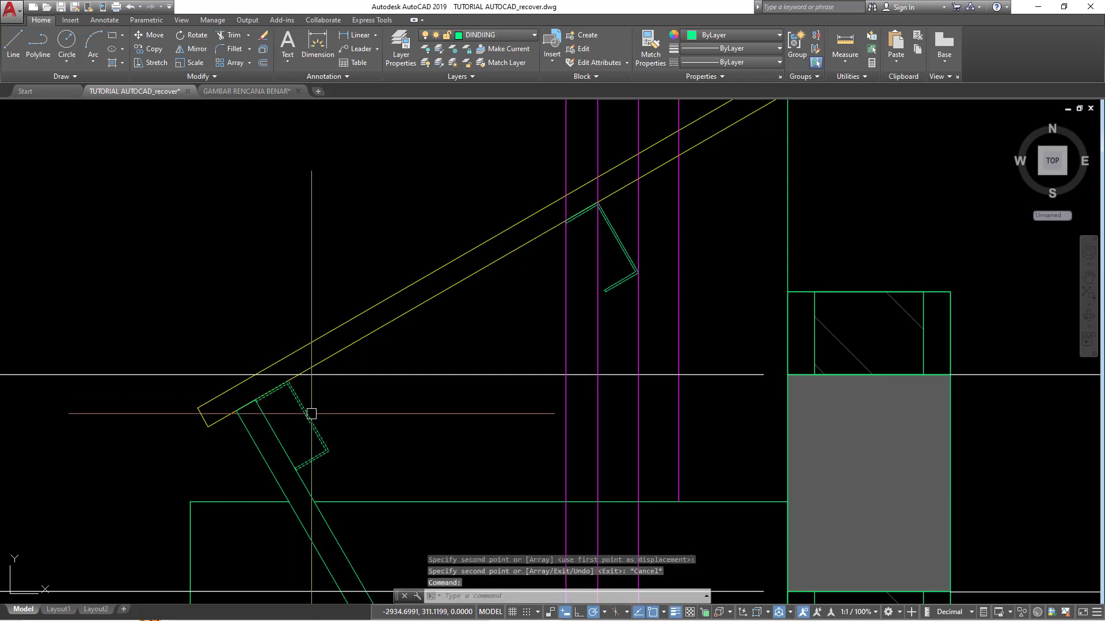
Step: Mirror the copied marker with MI, erasing the source object
{"action": "scroll", "coordinate": [262, 375], "scroll_direction": "up", "scroll_amount": 2}
{"action": "type", "text": "mi"}
{"action": "key", "text": "Return"}
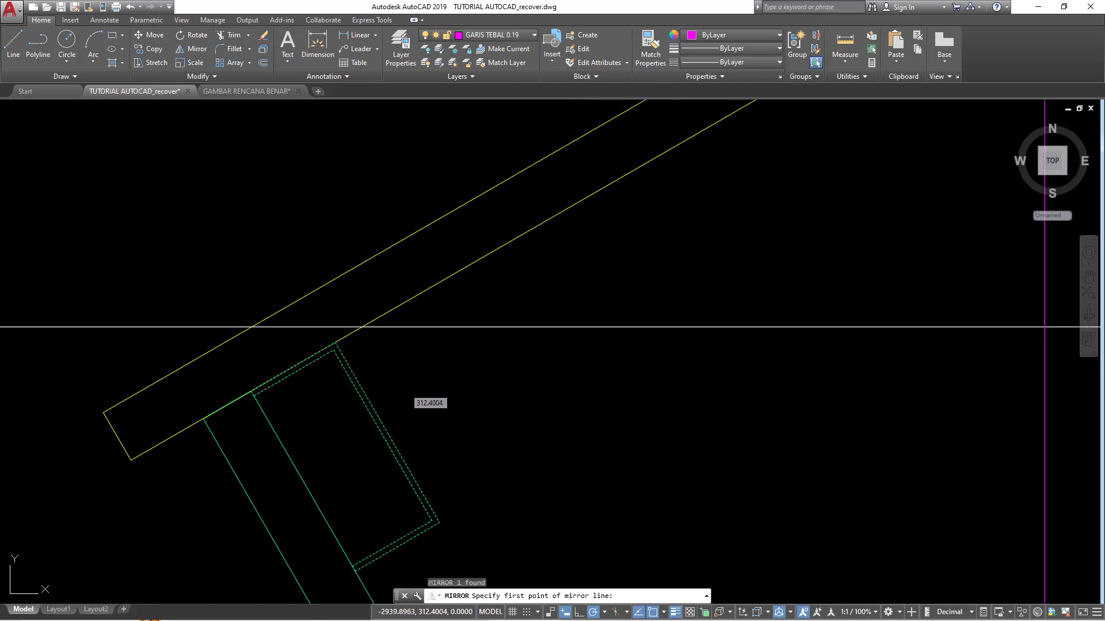
{"action": "left_click", "coordinate": [251, 393]}
{"action": "left_click", "coordinate": [355, 569]}
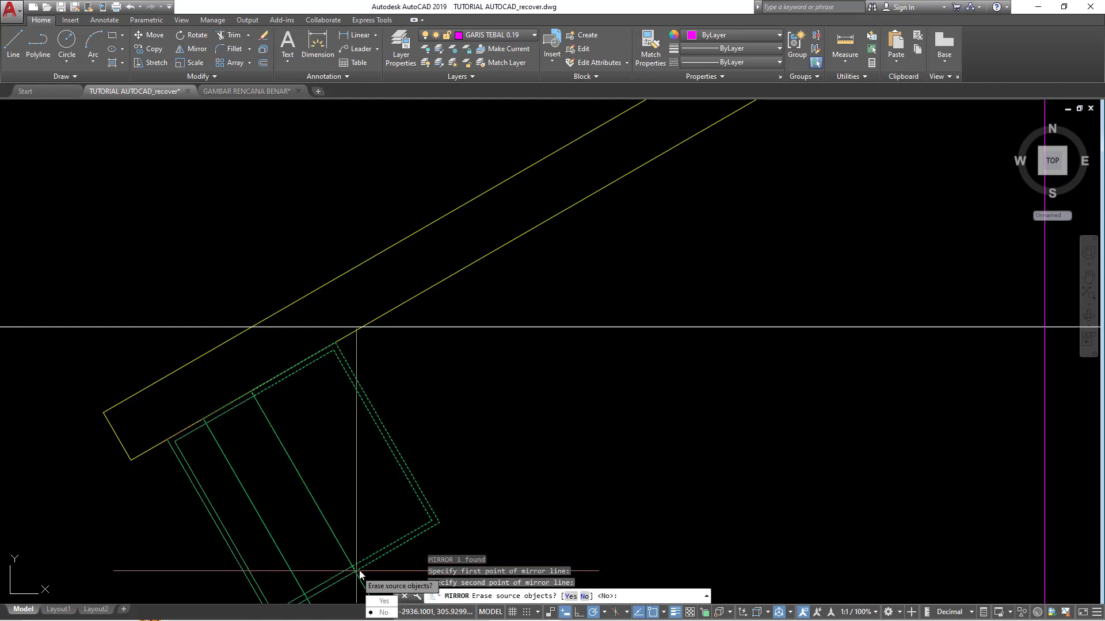
{"action": "left_click", "coordinate": [384, 601]}
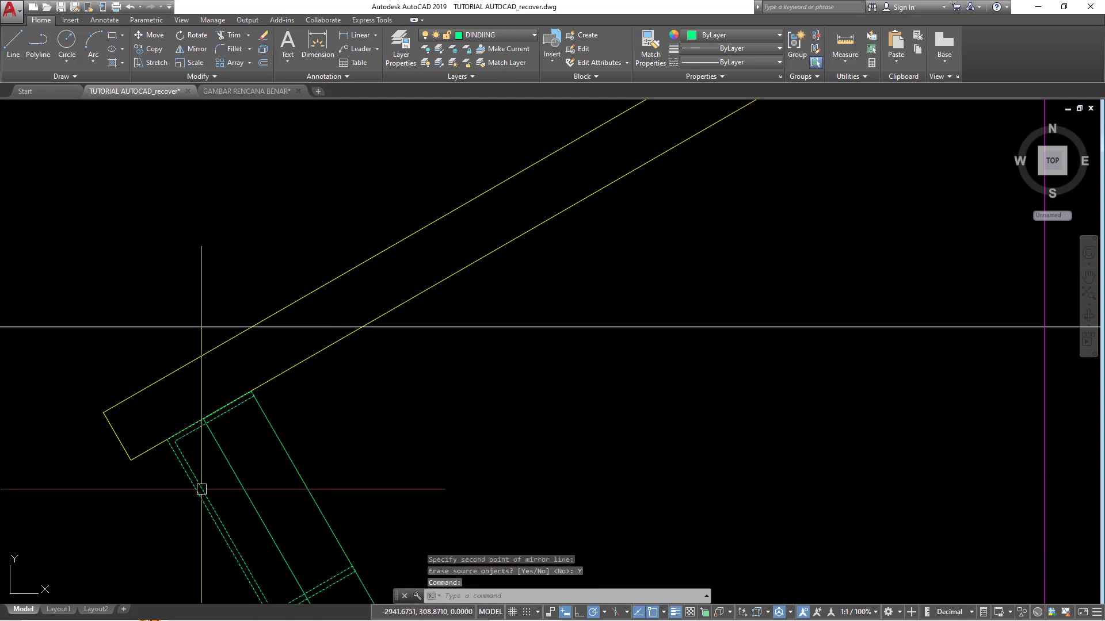
Step: Move the mirrored marker into its spot on the rafter
{"action": "left_click", "coordinate": [201, 489]}
{"action": "type", "text": "m"}
{"action": "key", "text": "Return"}
{"action": "left_click", "coordinate": [168, 440]}
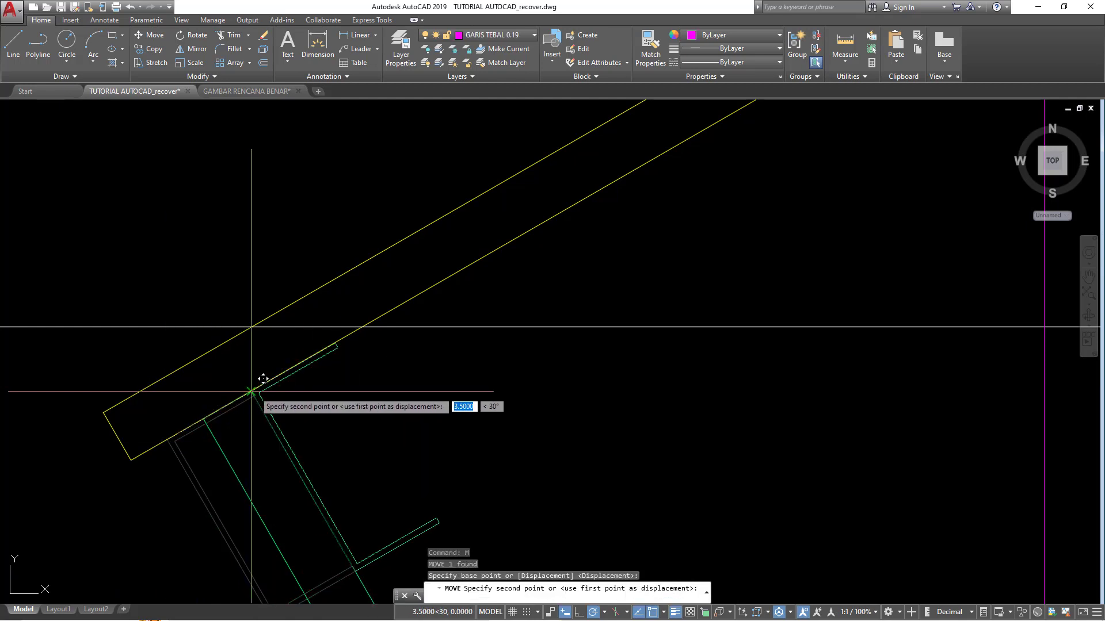
{"action": "left_click", "coordinate": [263, 378]}
Step: Erase one magenta vertical line
{"action": "scroll", "coordinate": [271, 385], "scroll_direction": "down", "scroll_amount": 3}
{"action": "scroll", "coordinate": [282, 391], "scroll_direction": "up", "scroll_amount": 2}
{"action": "scroll", "coordinate": [285, 393], "scroll_direction": "up", "scroll_amount": 2}
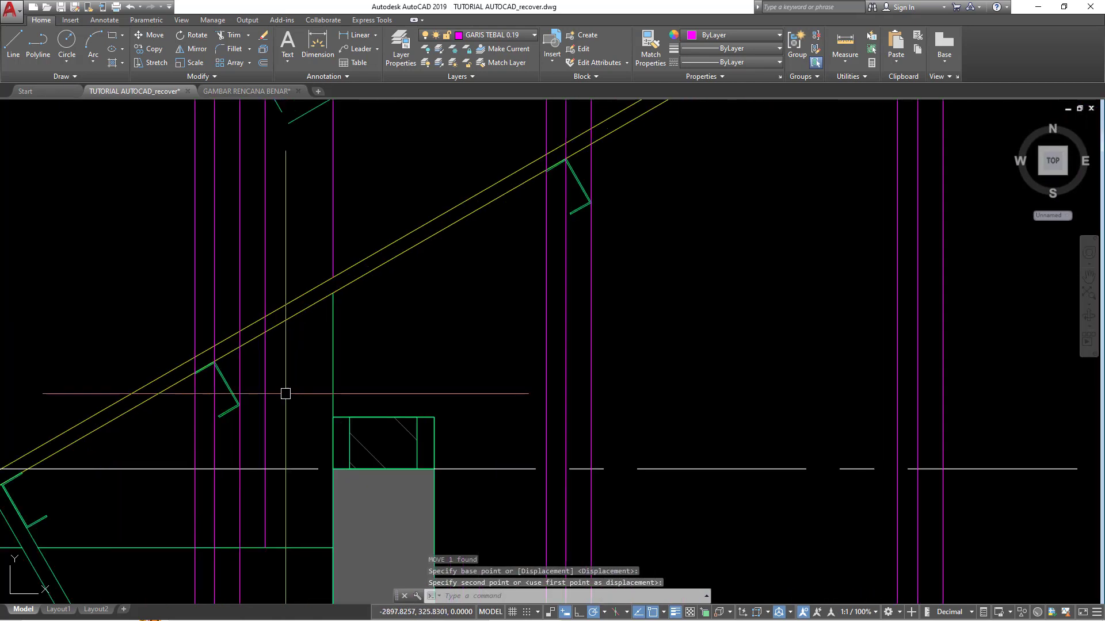
{"action": "left_click", "coordinate": [268, 405]}
{"action": "type", "text": "e"}
{"action": "key", "text": "Return"}
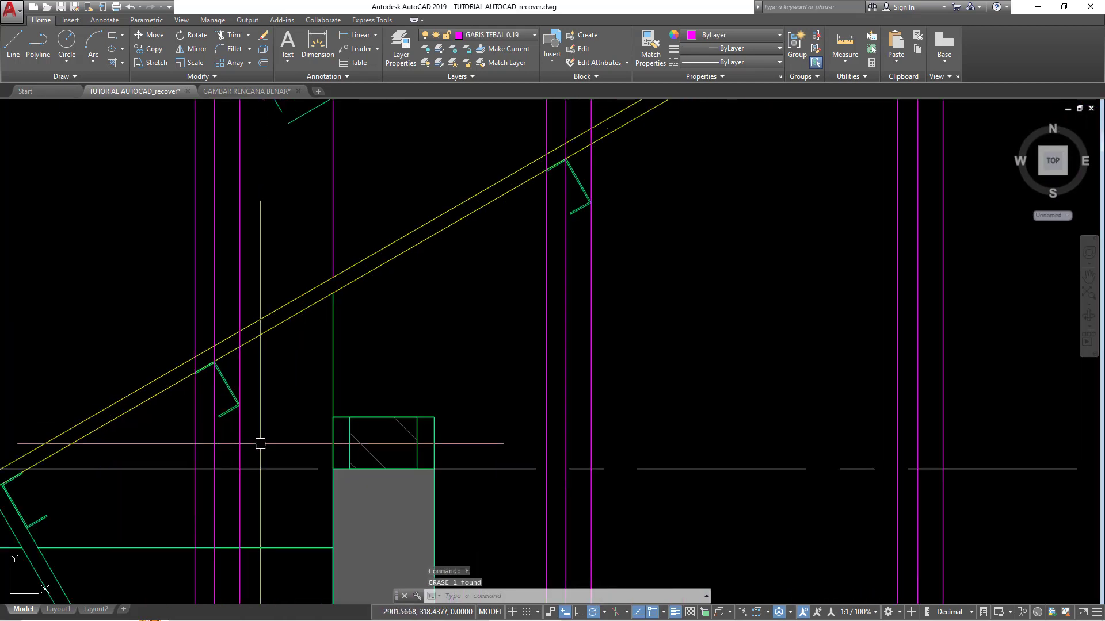
Step: Start copying three magenta lines and the marker, then cancel the unfinished copy
{"action": "left_click", "coordinate": [259, 443]}
{"action": "left_click", "coordinate": [167, 413]}
{"action": "left_click", "coordinate": [155, 48]}
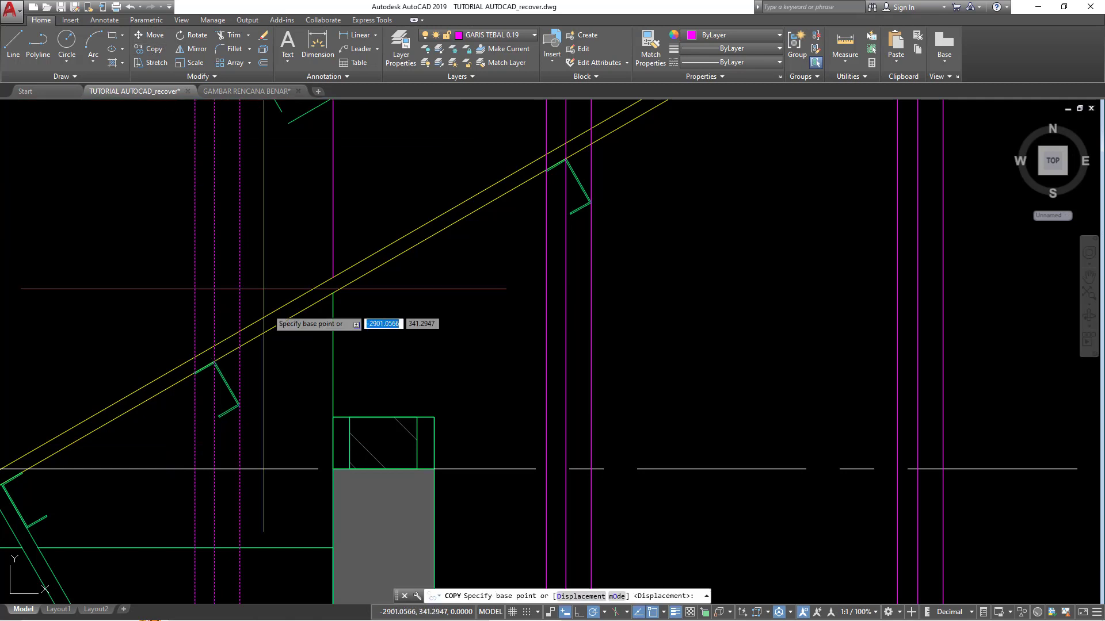
{"action": "left_click", "coordinate": [345, 410]}
{"action": "scroll", "coordinate": [333, 355], "scroll_direction": "down", "scroll_amount": 2}
{"action": "scroll", "coordinate": [241, 385], "scroll_direction": "up", "scroll_amount": 4}
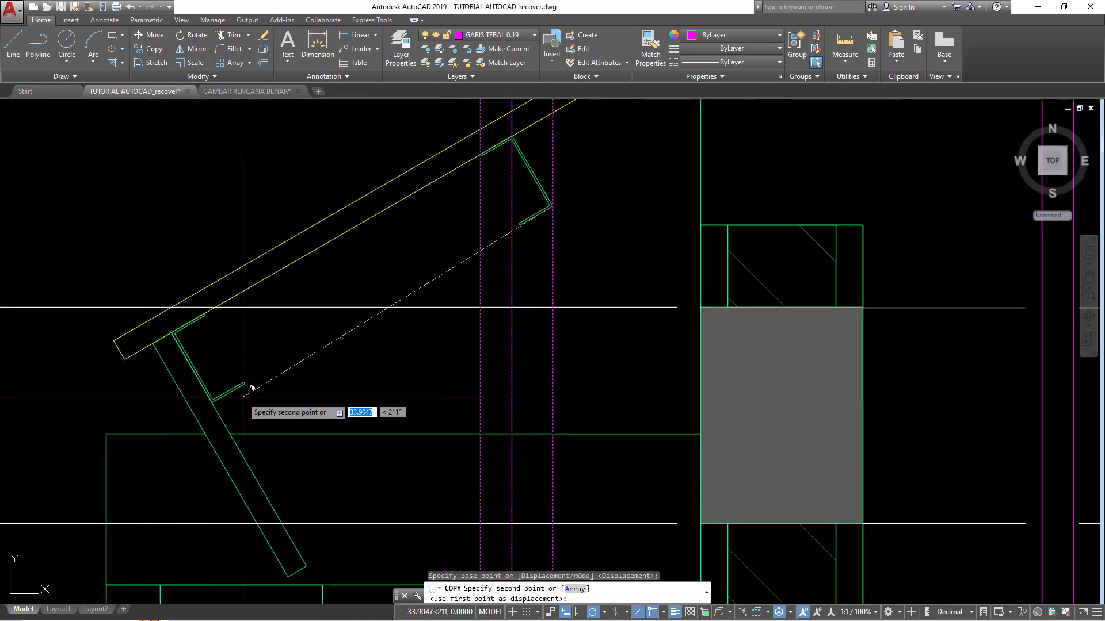
{"action": "scroll", "coordinate": [234, 383], "scroll_direction": "down", "scroll_amount": 3}
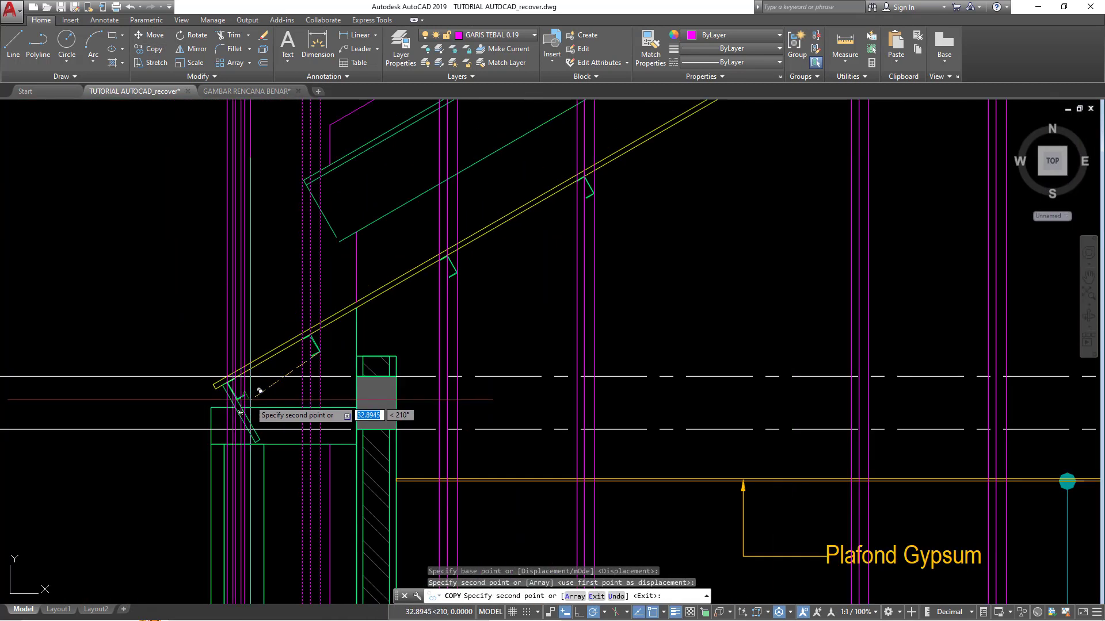
{"action": "scroll", "coordinate": [383, 383], "scroll_direction": "down", "scroll_amount": 2}
{"action": "key", "text": "Escape"}
{"action": "scroll", "coordinate": [517, 247], "scroll_direction": "up", "scroll_amount": 3}
{"action": "scroll", "coordinate": [471, 246], "scroll_direction": "up", "scroll_amount": 3}
Step: Reselect the vertical lines and green marker, begin a CO copy, then cancel it
{"action": "left_click", "coordinate": [472, 246]}
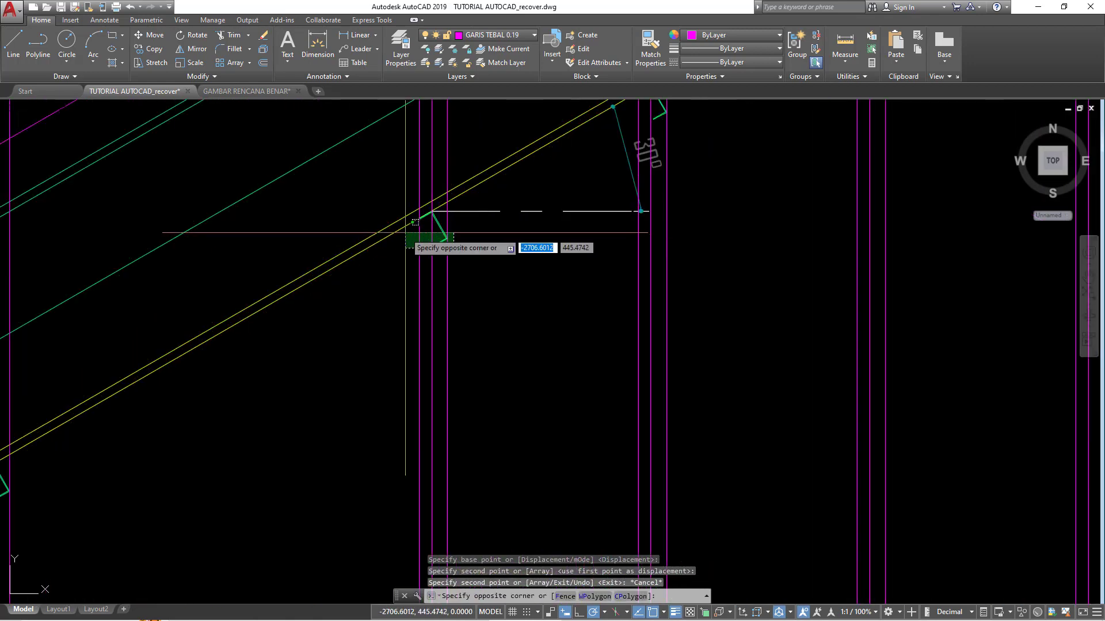
{"action": "left_click", "coordinate": [429, 262]}
{"action": "scroll", "coordinate": [442, 252], "scroll_direction": "up", "scroll_amount": 2}
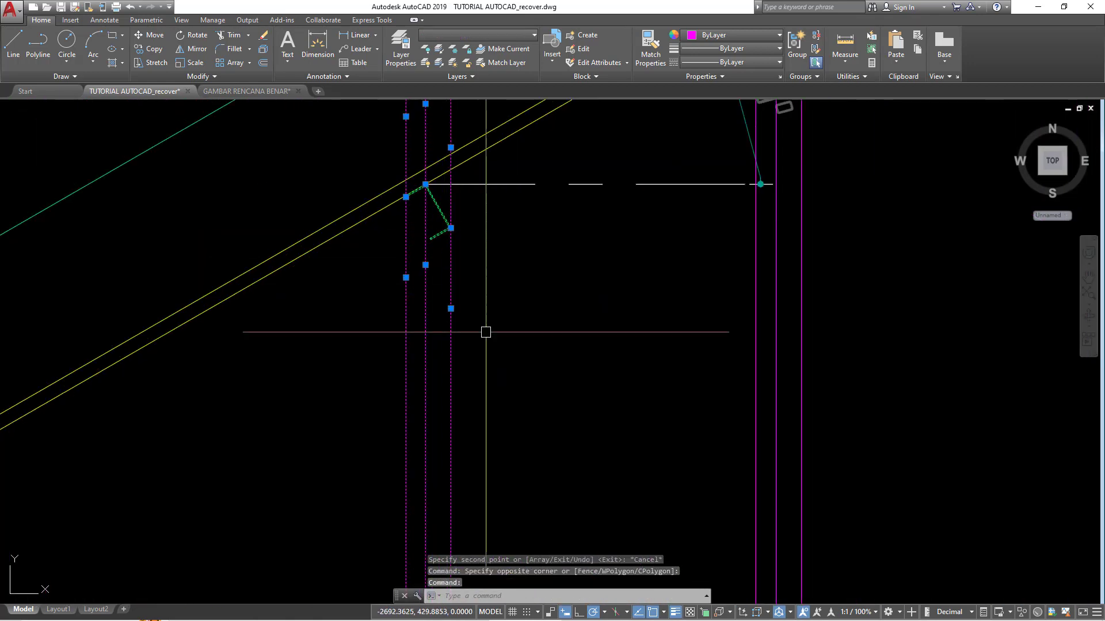
{"action": "type", "text": "co"}
{"action": "key", "text": "Return"}
{"action": "scroll", "coordinate": [547, 296], "scroll_direction": "down", "scroll_amount": 1}
{"action": "scroll", "coordinate": [641, 282], "scroll_direction": "down", "scroll_amount": 1}
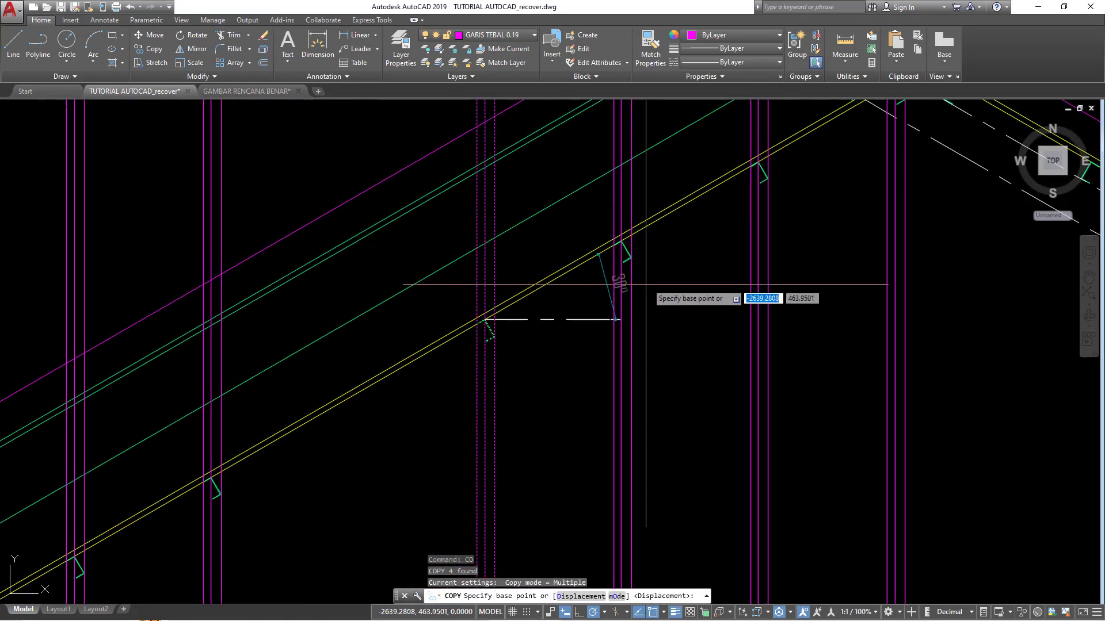
{"action": "scroll", "coordinate": [629, 257], "scroll_direction": "down", "scroll_amount": 1}
{"action": "left_click", "coordinate": [627, 242]}
{"action": "scroll", "coordinate": [546, 299], "scroll_direction": "down", "scroll_amount": 1}
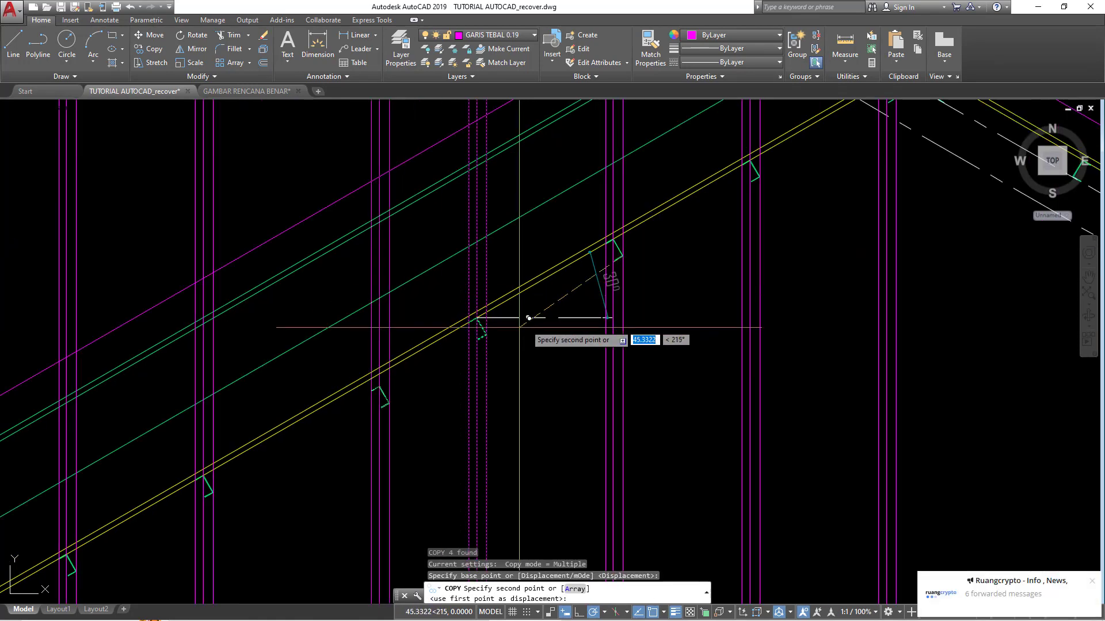
{"action": "scroll", "coordinate": [437, 405], "scroll_direction": "down", "scroll_amount": 1}
{"action": "scroll", "coordinate": [475, 368], "scroll_direction": "up", "scroll_amount": 2}
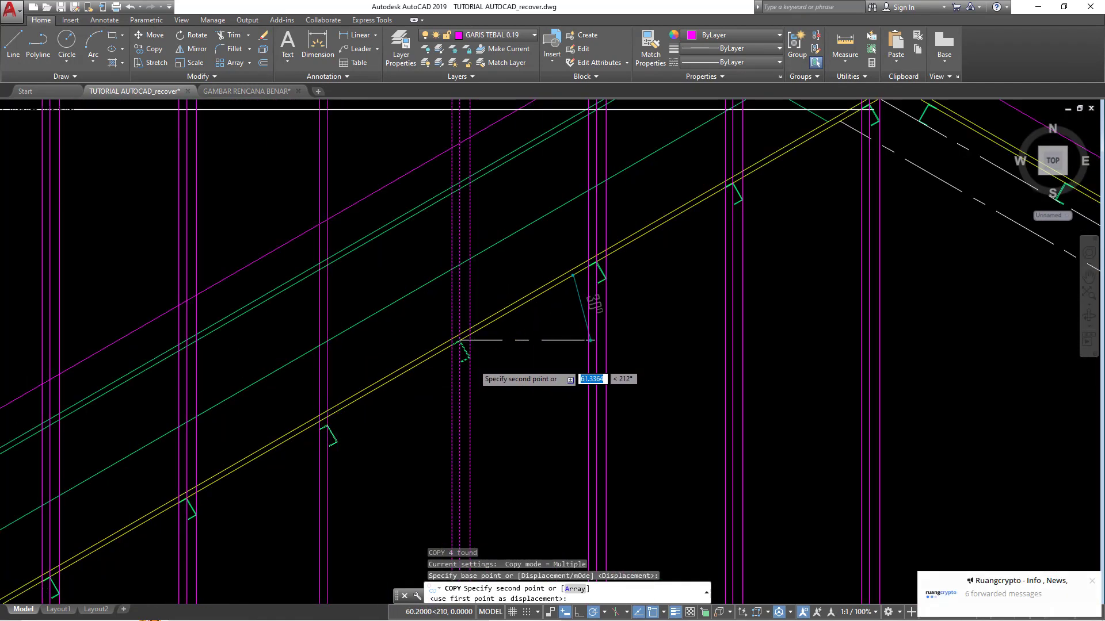
{"action": "scroll", "coordinate": [475, 354], "scroll_direction": "up", "scroll_amount": 2}
{"action": "key", "text": "Escape"}
{"action": "scroll", "coordinate": [483, 333], "scroll_direction": "down", "scroll_amount": 3}
Step: Centre the view on the small floor plan, clear pending commands, and start TRIM
{"action": "scroll", "coordinate": [500, 310], "scroll_direction": "down", "scroll_amount": 2}
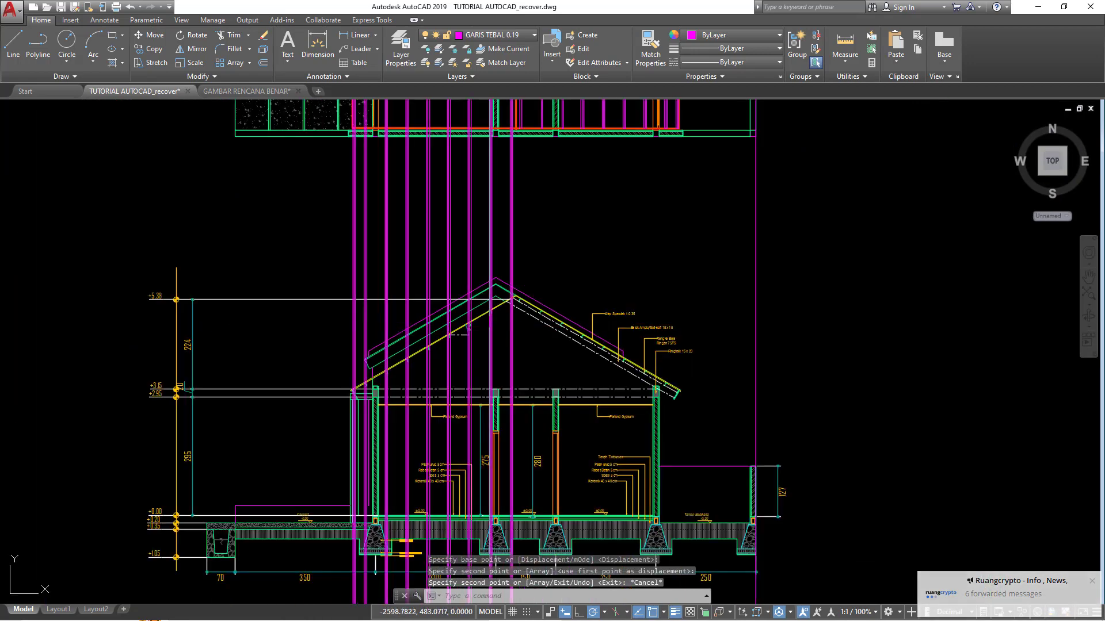
{"action": "middle_click_drag", "start_coordinate": [501, 301], "coordinate": [503, 469]}
{"action": "scroll", "coordinate": [548, 430], "scroll_direction": "up", "scroll_amount": 2}
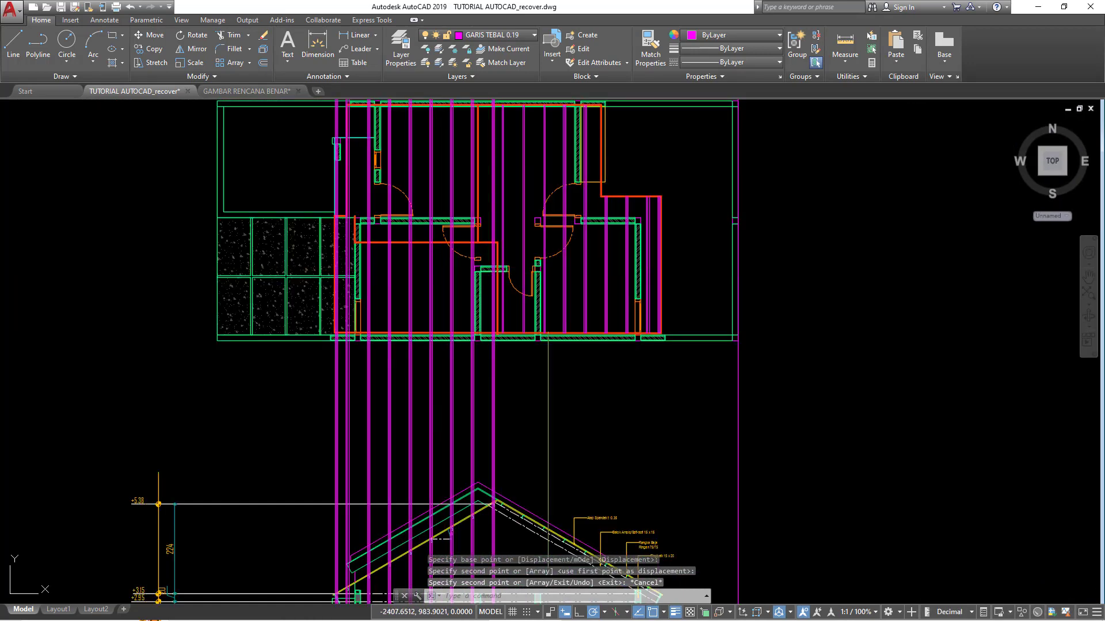
{"action": "scroll", "coordinate": [596, 365], "scroll_direction": "up", "scroll_amount": 3}
{"action": "middle_click_drag", "start_coordinate": [568, 382], "coordinate": [568, 419]}
{"action": "key", "text": "Escape"}
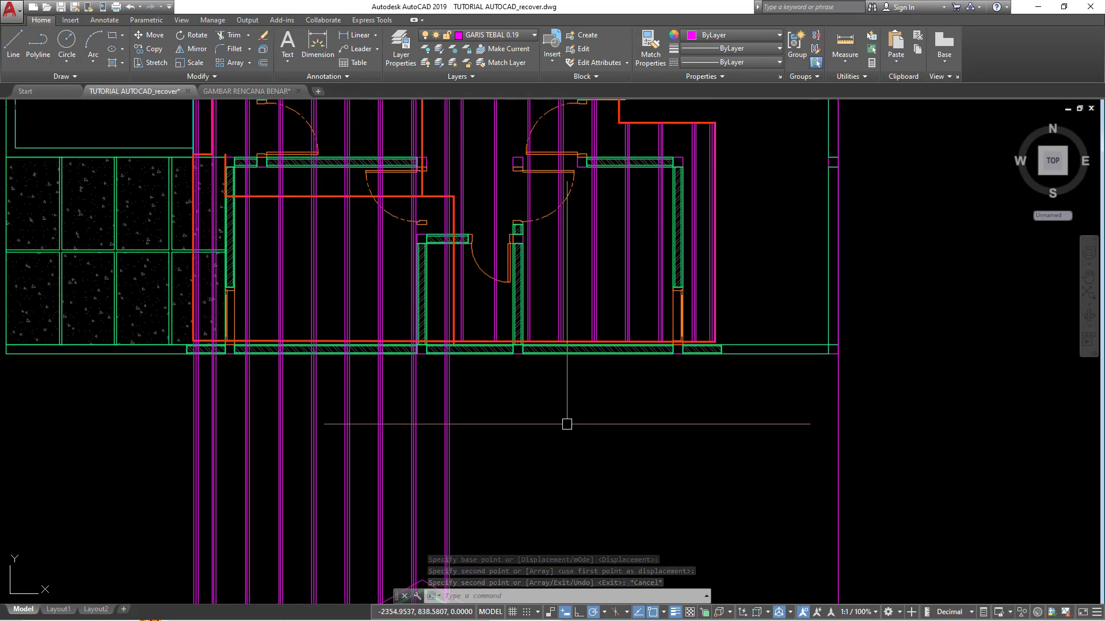
{"action": "key", "text": "Escape"}
{"action": "type", "text": "r"}
{"action": "key", "text": "Return"}
{"action": "middle_click_drag", "start_coordinate": [444, 321], "coordinate": [476, 384]}
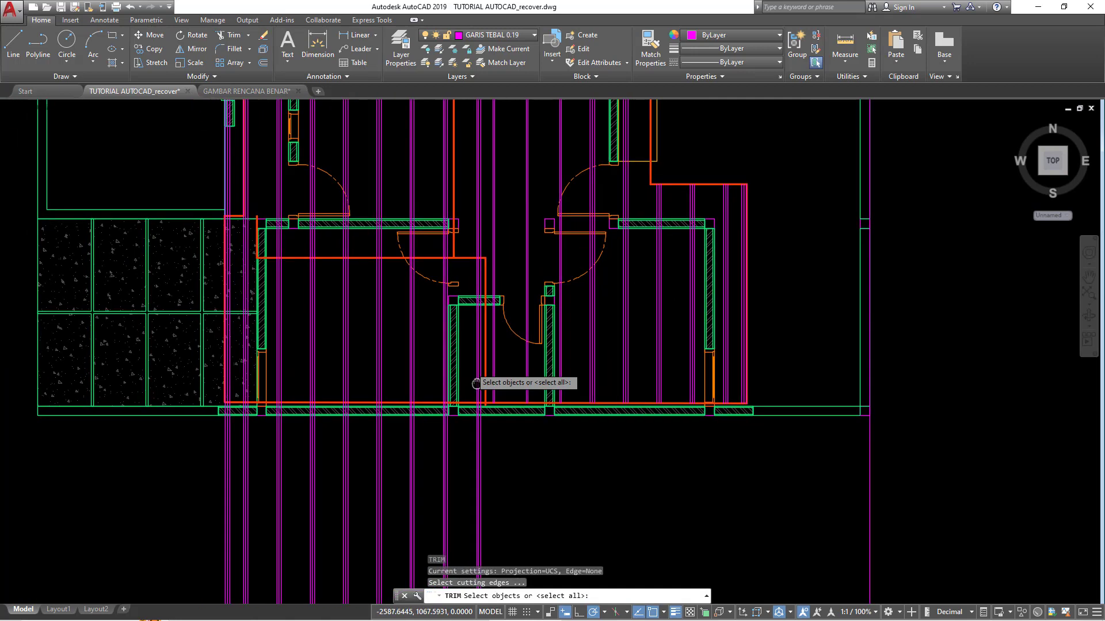
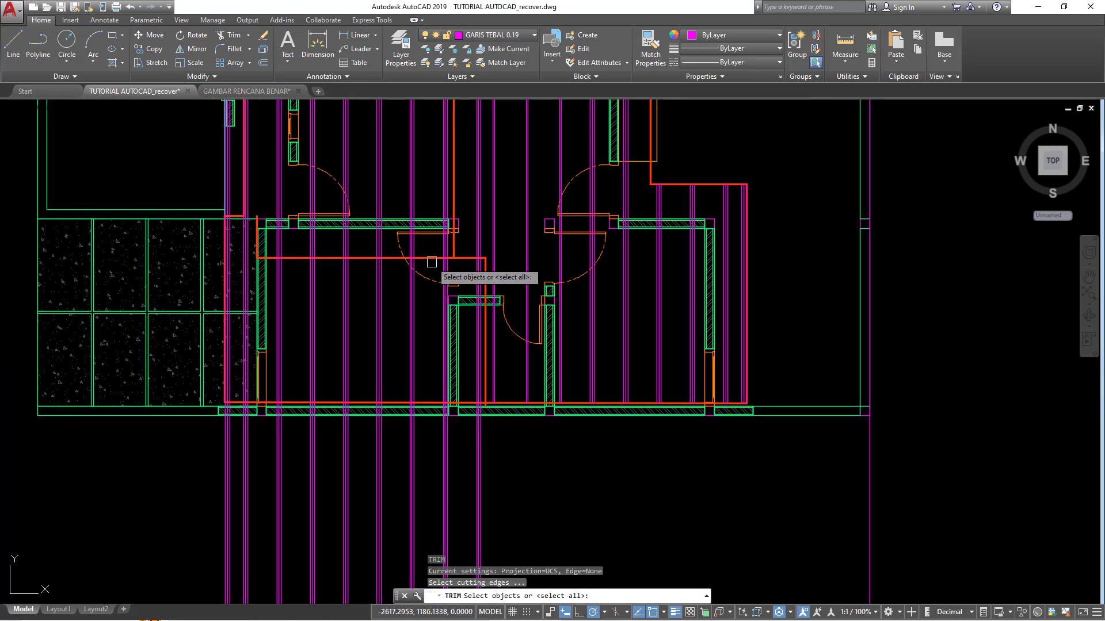
Step: Trim the magenta rafters on the left side back to the red roof outline using crossing windows
{"action": "scroll", "coordinate": [422, 249], "scroll_direction": "up", "scroll_amount": 2}
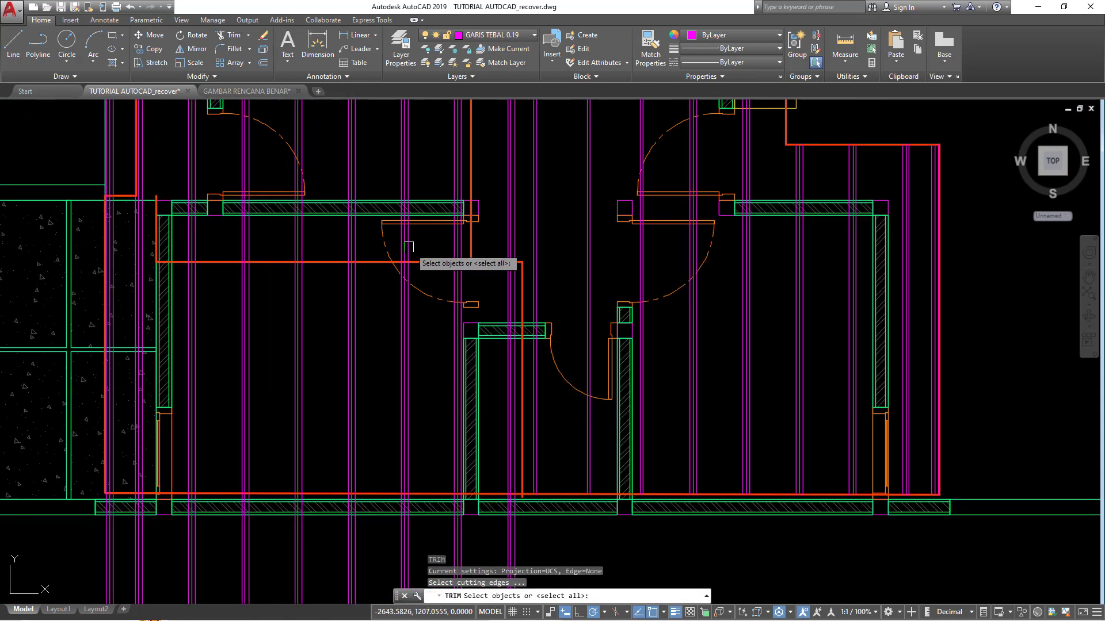
{"action": "middle_click_drag", "start_coordinate": [434, 256], "coordinate": [492, 308]}
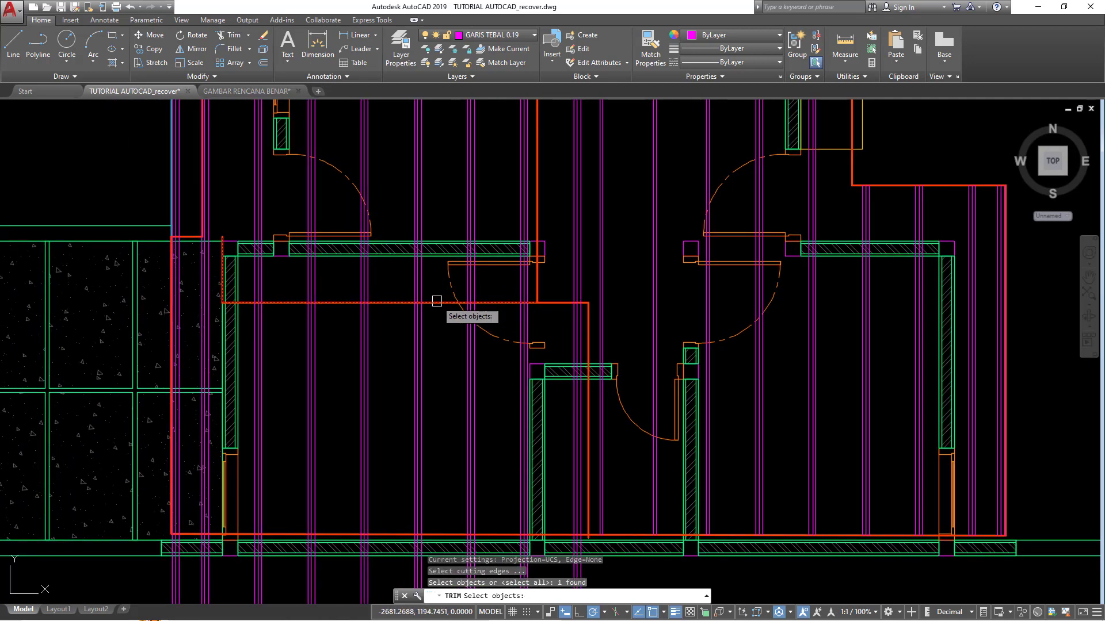
{"action": "scroll", "coordinate": [436, 301], "scroll_direction": "down", "scroll_amount": 2}
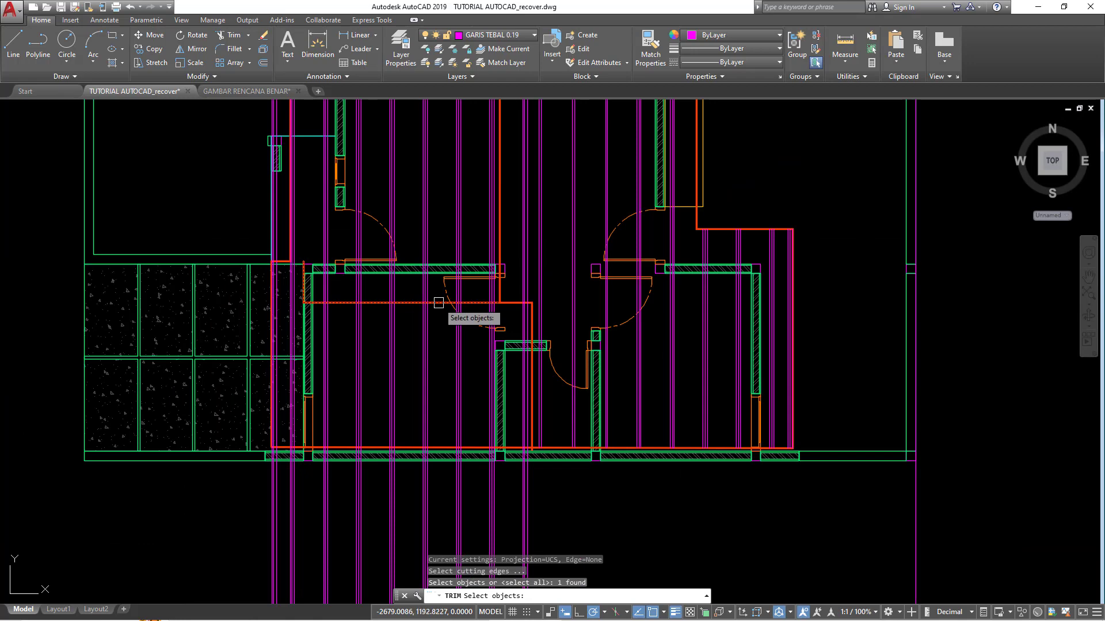
{"action": "scroll", "coordinate": [428, 301], "scroll_direction": "up", "scroll_amount": 1}
{"action": "scroll", "coordinate": [425, 299], "scroll_direction": "up", "scroll_amount": 1}
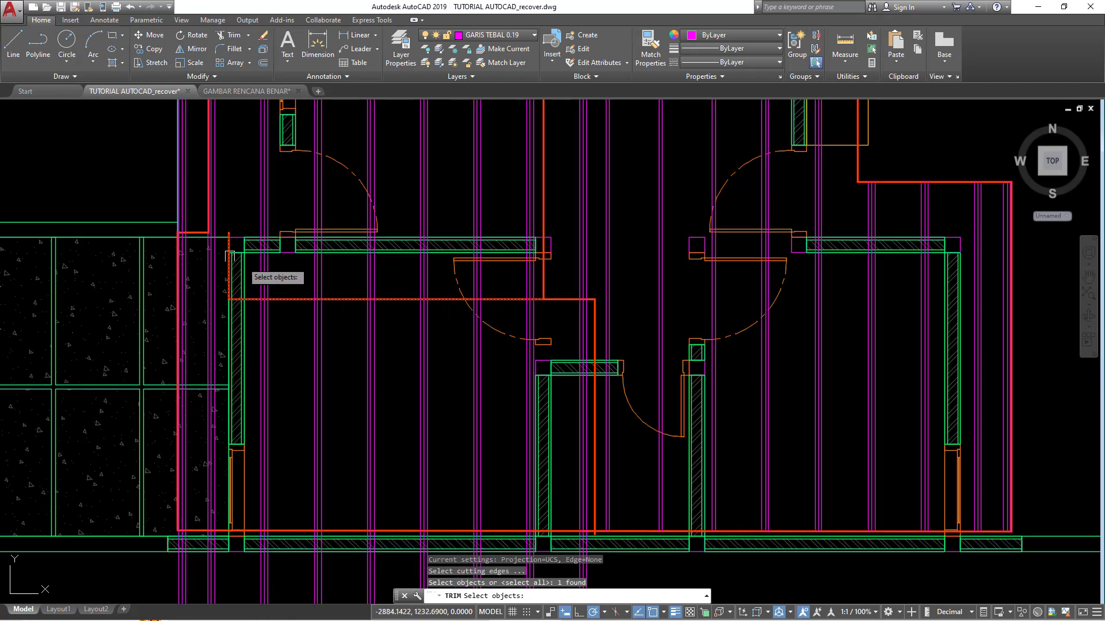
{"action": "scroll", "coordinate": [204, 230], "scroll_direction": "up", "scroll_amount": 1}
{"action": "scroll", "coordinate": [205, 230], "scroll_direction": "down", "scroll_amount": 2}
{"action": "scroll", "coordinate": [271, 237], "scroll_direction": "down", "scroll_amount": 1}
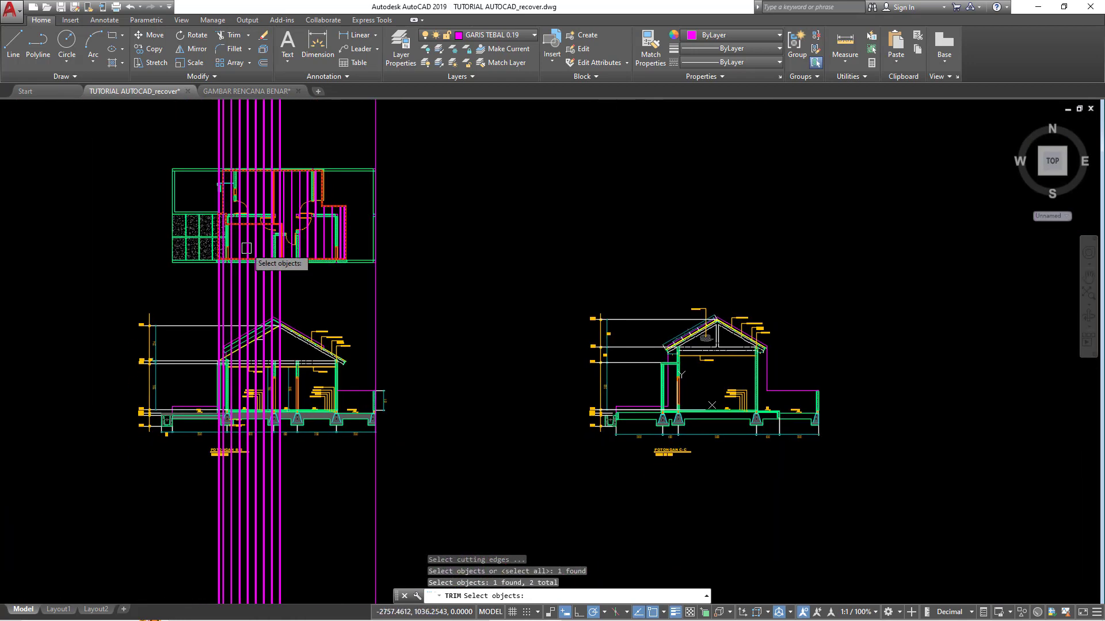
{"action": "key", "text": "Return"}
{"action": "scroll", "coordinate": [340, 303], "scroll_direction": "up", "scroll_amount": 1}
{"action": "left_click", "coordinate": [354, 316]}
{"action": "left_click", "coordinate": [180, 322]}
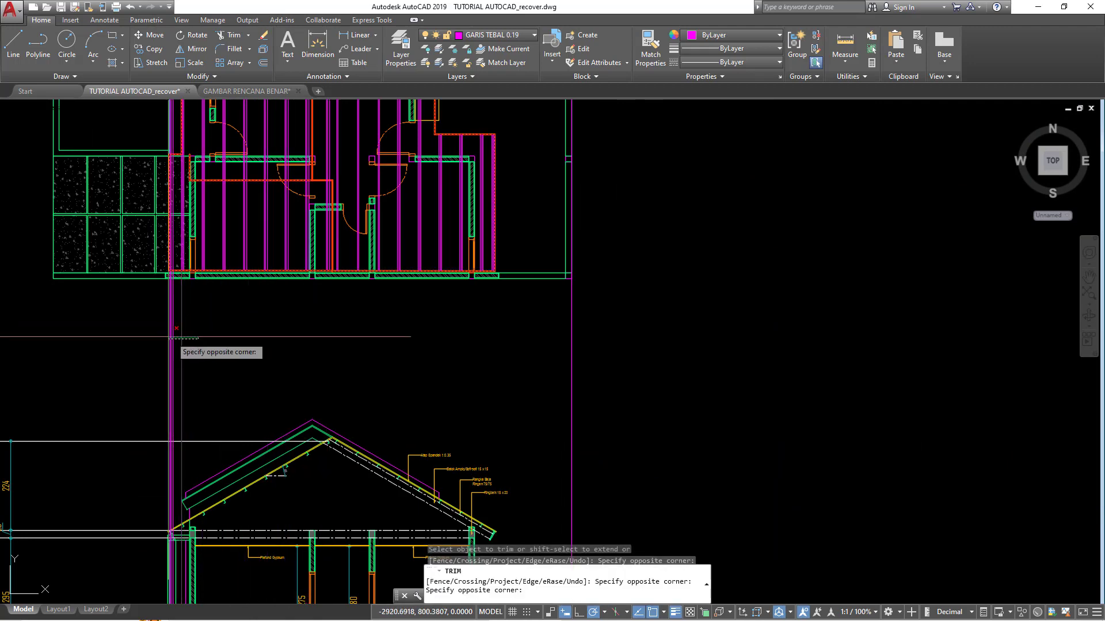
{"action": "mouse_move", "coordinate": [194, 353]}
{"action": "middle_mouse_down"}
{"action": "mouse_move", "coordinate": [213, 411]}
{"action": "mouse_move", "coordinate": [264, 457]}
{"action": "middle_mouse_up"}
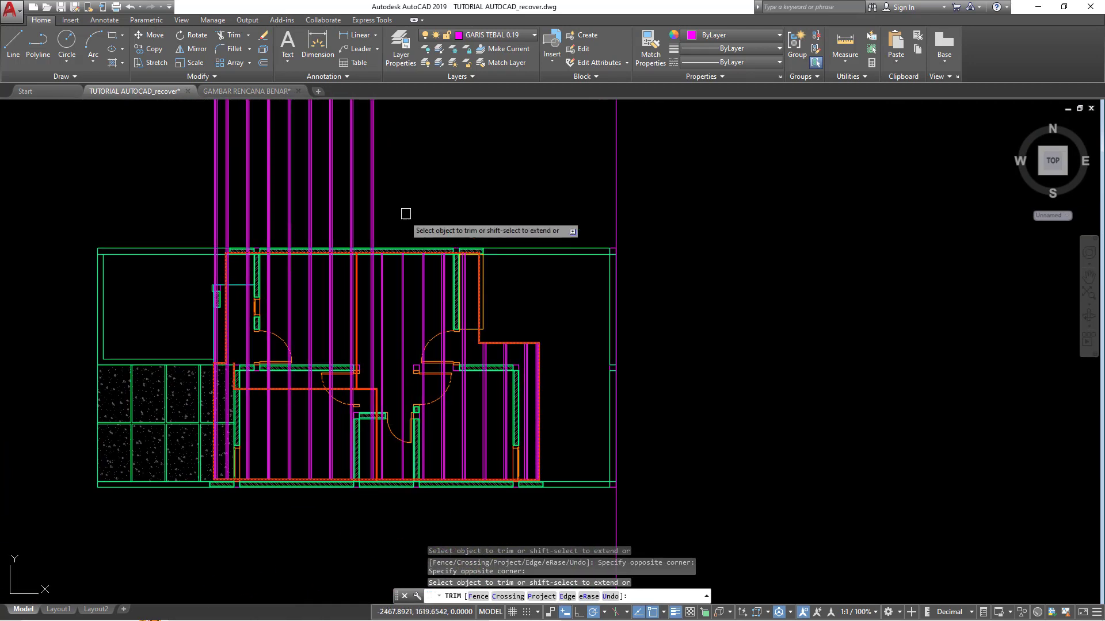
{"action": "left_click", "coordinate": [411, 182]}
{"action": "left_click", "coordinate": [133, 131]}
Step: Trim the rafter ends that run past the outline along the plan's upper wall
{"action": "scroll", "coordinate": [319, 368], "scroll_direction": "up", "scroll_amount": 2}
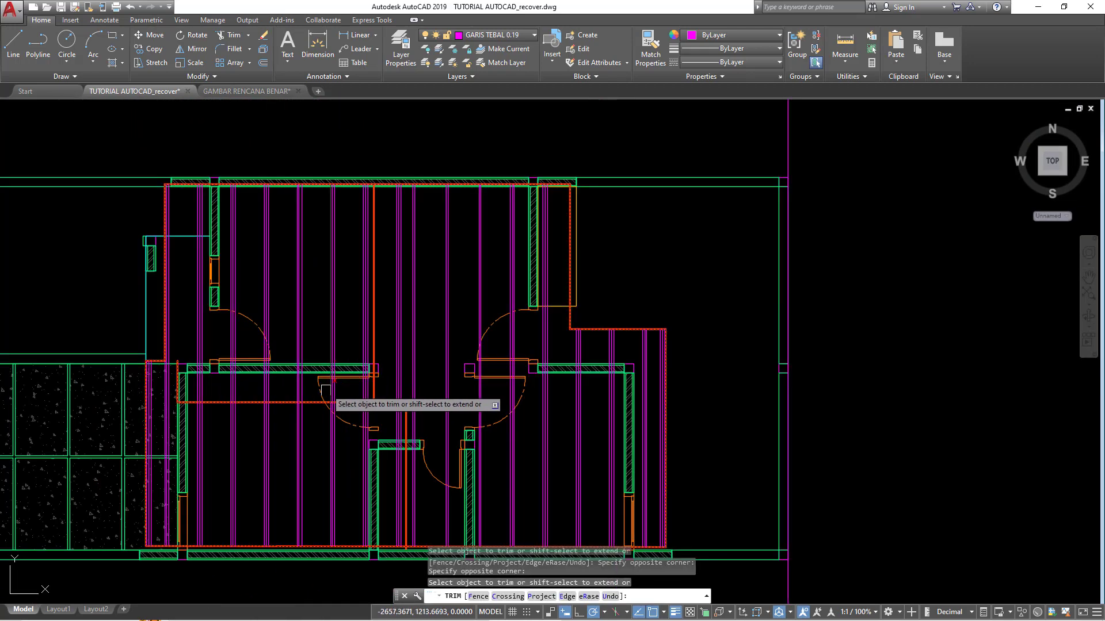
{"action": "scroll", "coordinate": [372, 363], "scroll_direction": "up", "scroll_amount": 4}
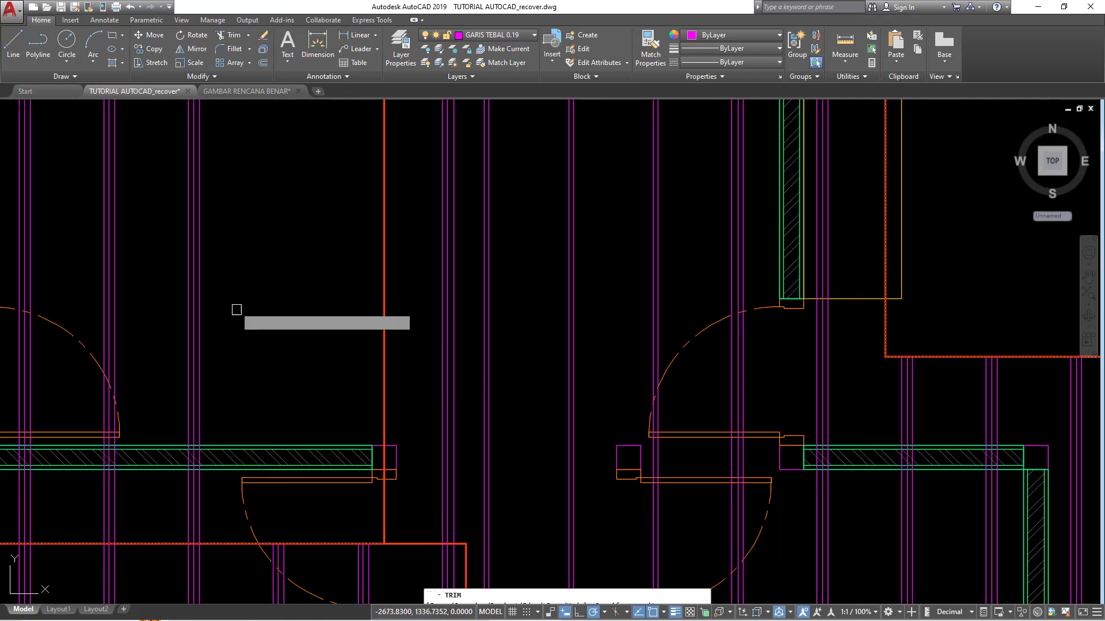
{"action": "scroll", "coordinate": [234, 308], "scroll_direction": "down", "scroll_amount": 2}
{"action": "middle_click_drag", "start_coordinate": [247, 309], "coordinate": [347, 332]}
{"action": "left_click", "coordinate": [332, 289]}
{"action": "left_click", "coordinate": [229, 243]}
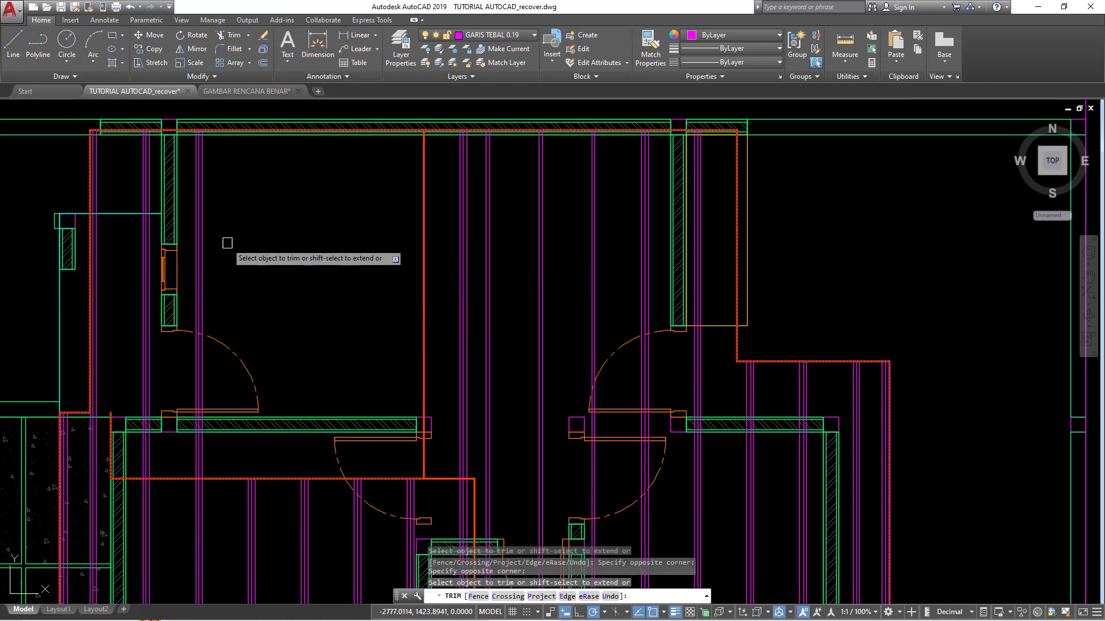
Step: Attempt to trim the line at the left door jamb, then cancel the trim
{"action": "middle_click_drag", "start_coordinate": [228, 241], "coordinate": [318, 280]}
{"action": "left_click", "coordinate": [321, 291]}
{"action": "scroll", "coordinate": [246, 309], "scroll_direction": "up", "scroll_amount": 2}
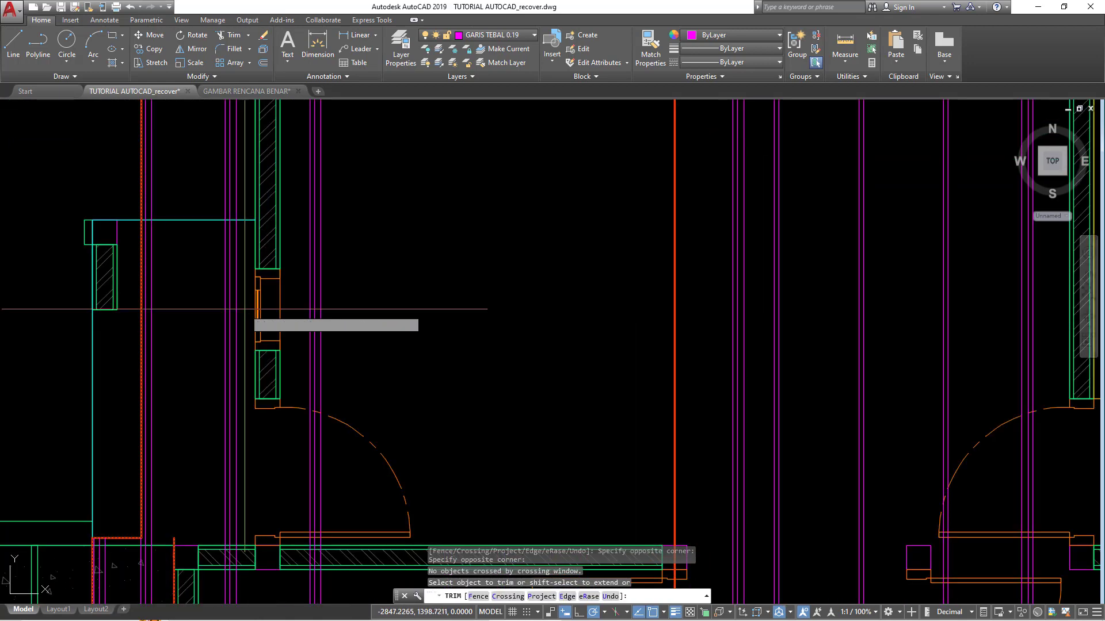
{"action": "left_click", "coordinate": [297, 314]}
{"action": "left_click", "coordinate": [358, 309]}
{"action": "scroll", "coordinate": [291, 333], "scroll_direction": "down", "scroll_amount": 1}
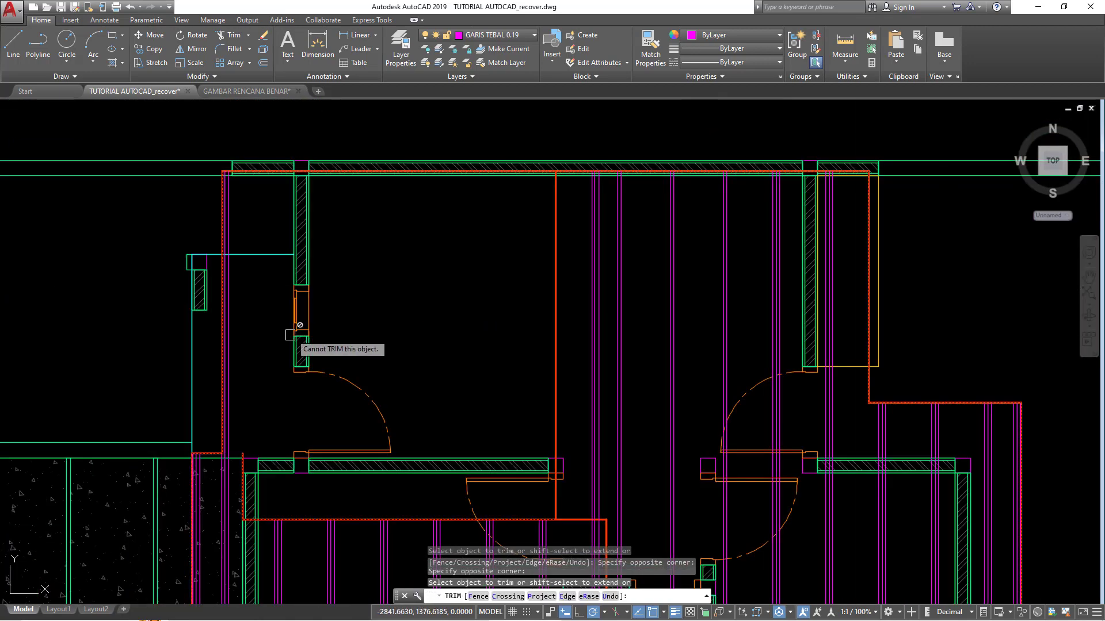
{"action": "scroll", "coordinate": [282, 279], "scroll_direction": "down", "scroll_amount": 1}
{"action": "scroll", "coordinate": [229, 316], "scroll_direction": "up", "scroll_amount": 1}
{"action": "scroll", "coordinate": [222, 316], "scroll_direction": "up", "scroll_amount": 2}
{"action": "left_click", "coordinate": [222, 316]}
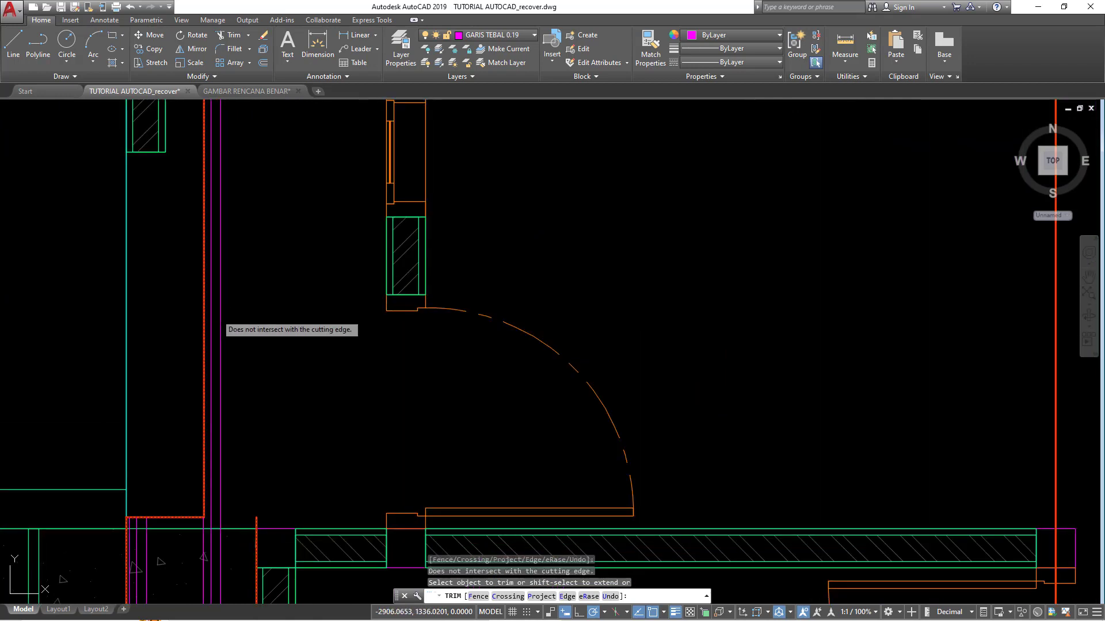
{"action": "scroll", "coordinate": [247, 336], "scroll_direction": "up", "scroll_amount": 3}
{"action": "left_click", "coordinate": [246, 335]}
{"action": "left_click", "coordinate": [197, 284]}
{"action": "scroll", "coordinate": [271, 291], "scroll_direction": "down", "scroll_amount": 1}
{"action": "scroll", "coordinate": [291, 321], "scroll_direction": "down", "scroll_amount": 1}
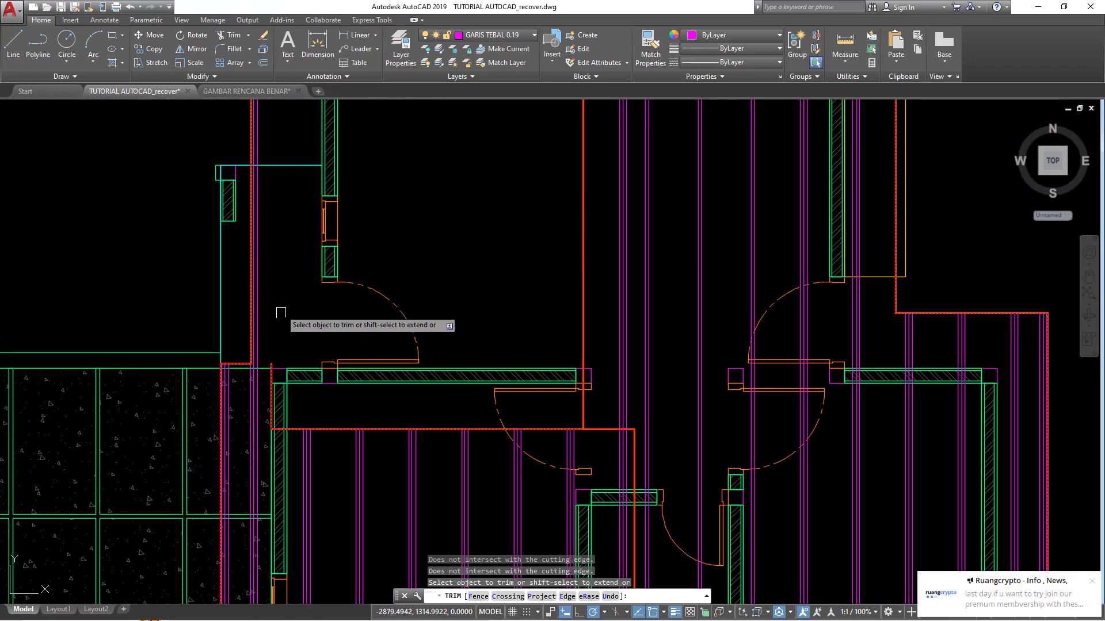
{"action": "scroll", "coordinate": [261, 364], "scroll_direction": "up", "scroll_amount": 1}
{"action": "key", "text": "Escape"}
{"action": "type", "text": "L"}
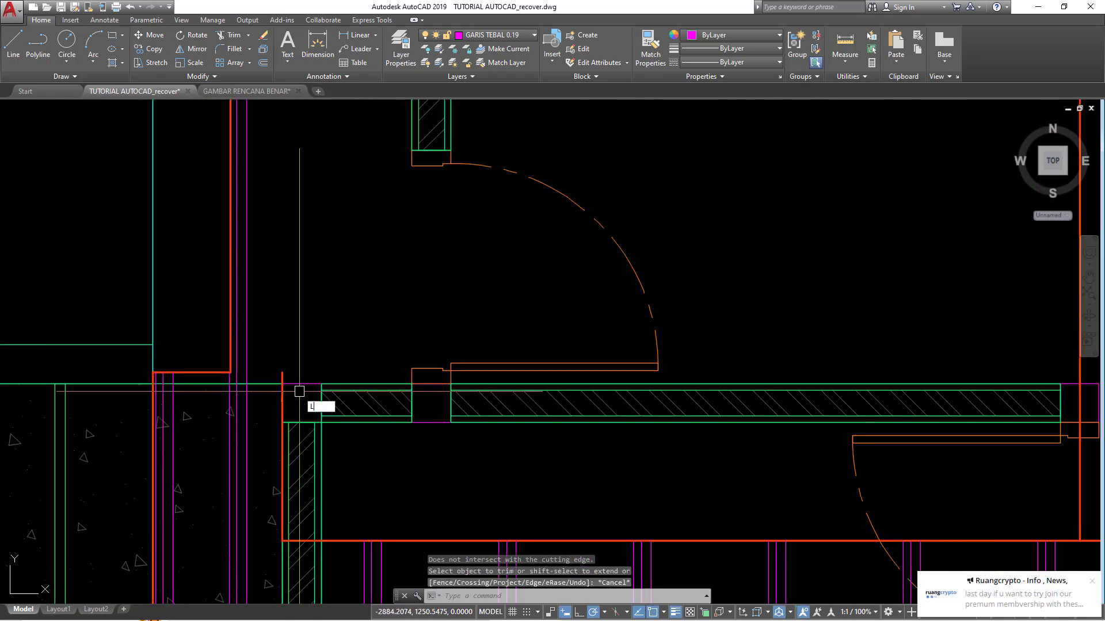
Step: Draw a line along the wall face at the door jamb
{"action": "key", "text": "Return"}
{"action": "scroll", "coordinate": [252, 388], "scroll_direction": "up", "scroll_amount": 3}
{"action": "left_click", "coordinate": [190, 347]}
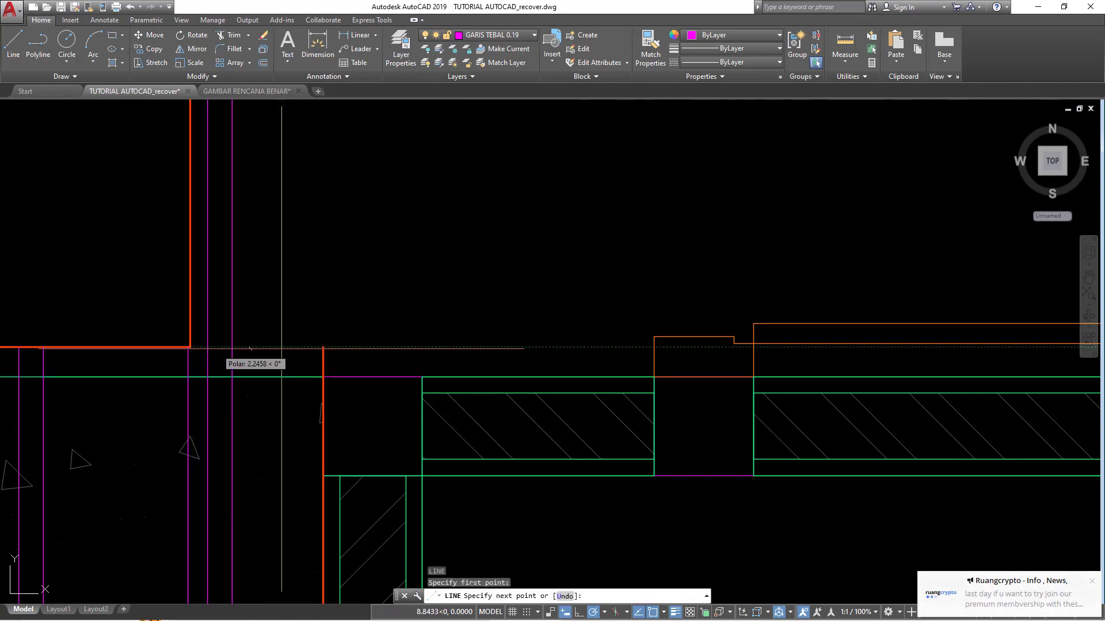
{"action": "left_click", "coordinate": [322, 348]}
{"action": "key", "text": "Return"}
Step: Trim at the door jamb using the new line as the cutting edge
{"action": "type", "text": "tr"}
{"action": "key", "text": "Return"}
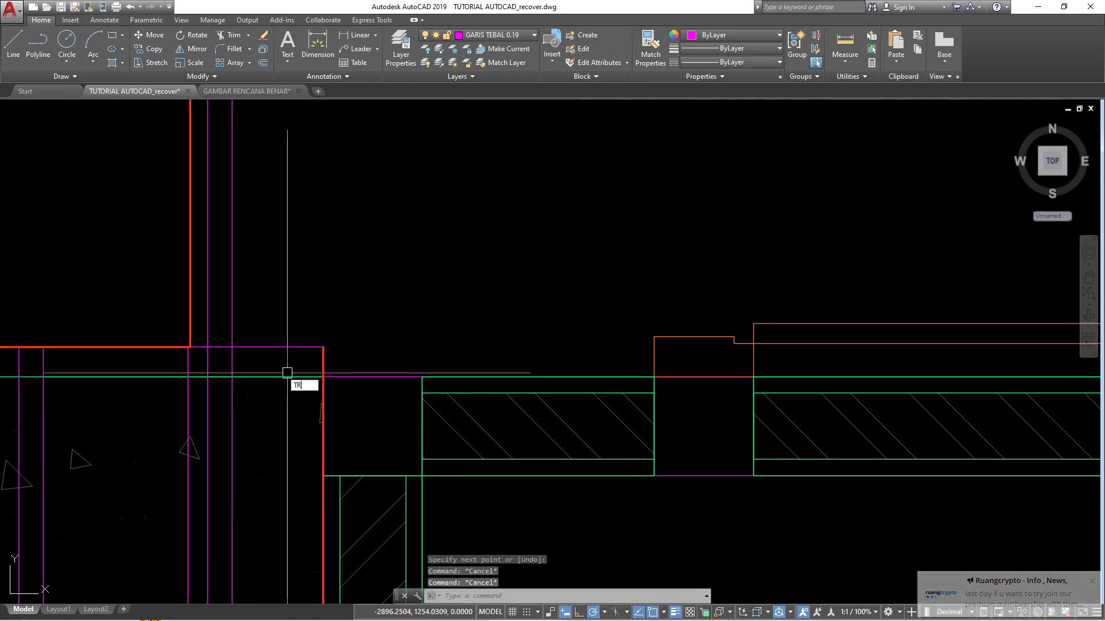
{"action": "left_click", "coordinate": [265, 344]}
{"action": "key", "text": "Return"}
{"action": "scroll", "coordinate": [204, 297], "scroll_direction": "down", "scroll_amount": 5}
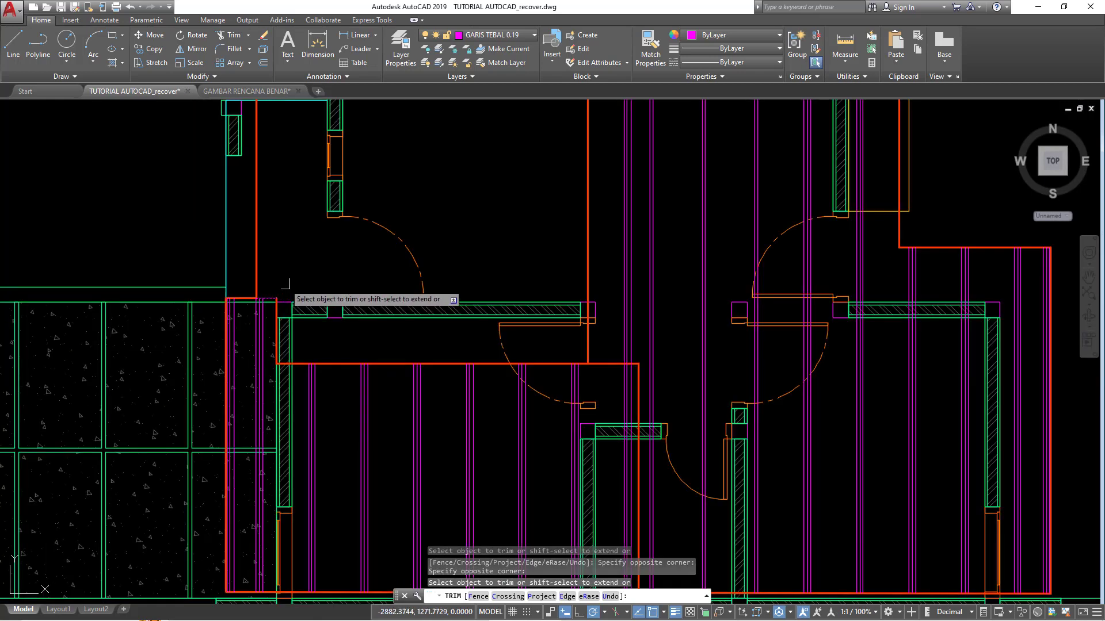
{"action": "key", "text": "Escape"}
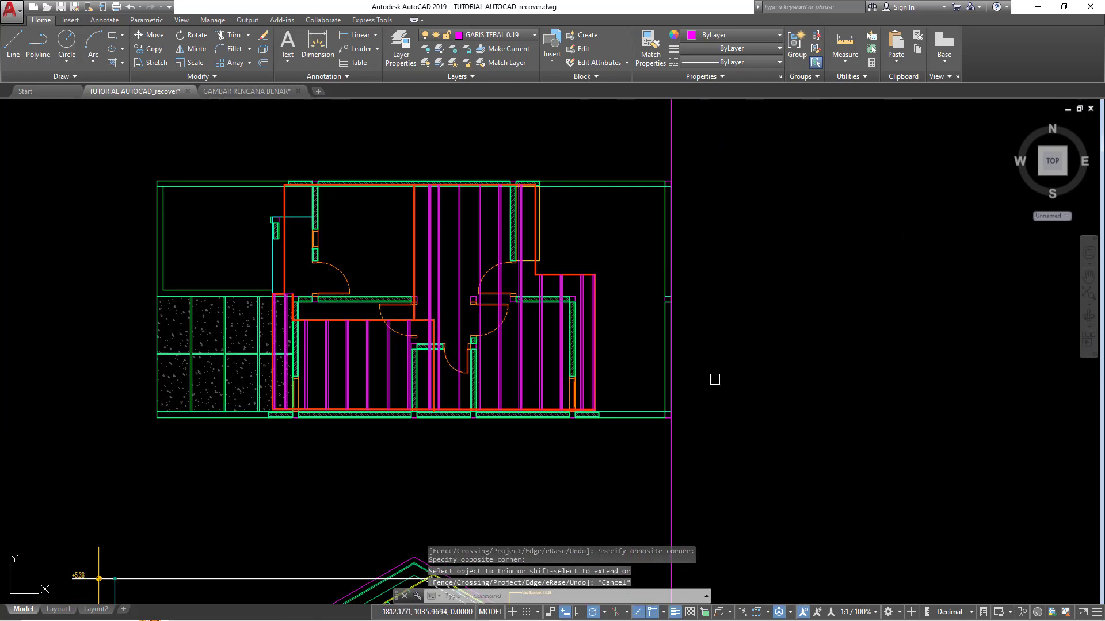
Step: Copy section C-C from its roof apex to the empty area below section B-B
{"action": "scroll", "coordinate": [653, 359], "scroll_direction": "down", "scroll_amount": 3}
{"action": "middle_click_drag", "start_coordinate": [597, 345], "coordinate": [476, 426]}
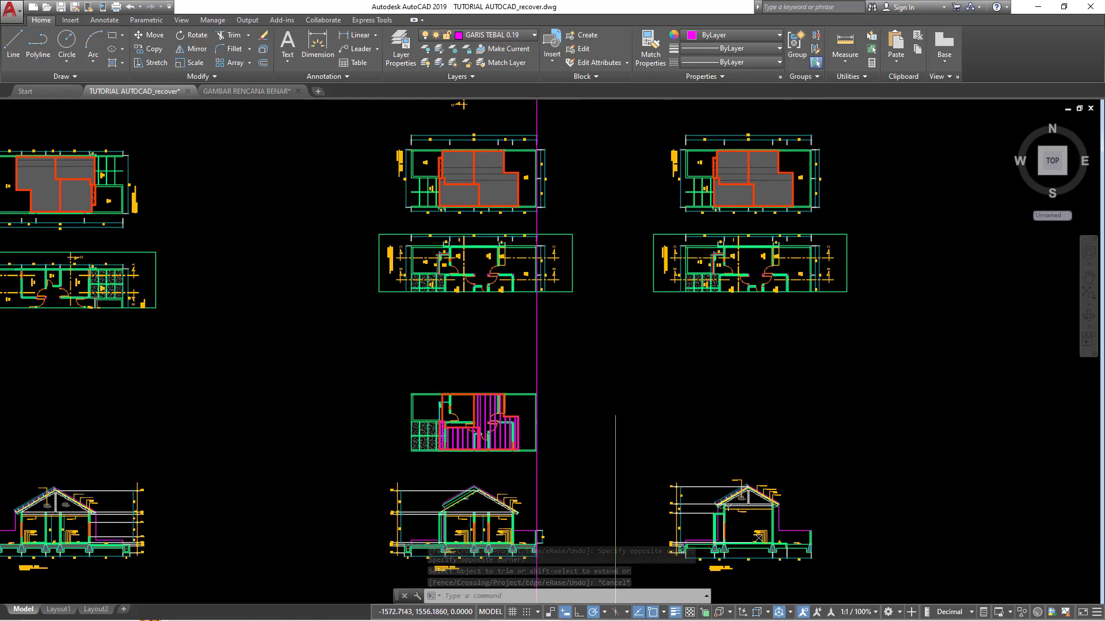
{"action": "scroll", "coordinate": [708, 395], "scroll_direction": "down", "scroll_amount": 3}
{"action": "scroll", "coordinate": [708, 395], "scroll_direction": "up", "scroll_amount": 5}
{"action": "scroll", "coordinate": [741, 392], "scroll_direction": "up", "scroll_amount": 7}
{"action": "scroll", "coordinate": [731, 385], "scroll_direction": "down", "scroll_amount": 5}
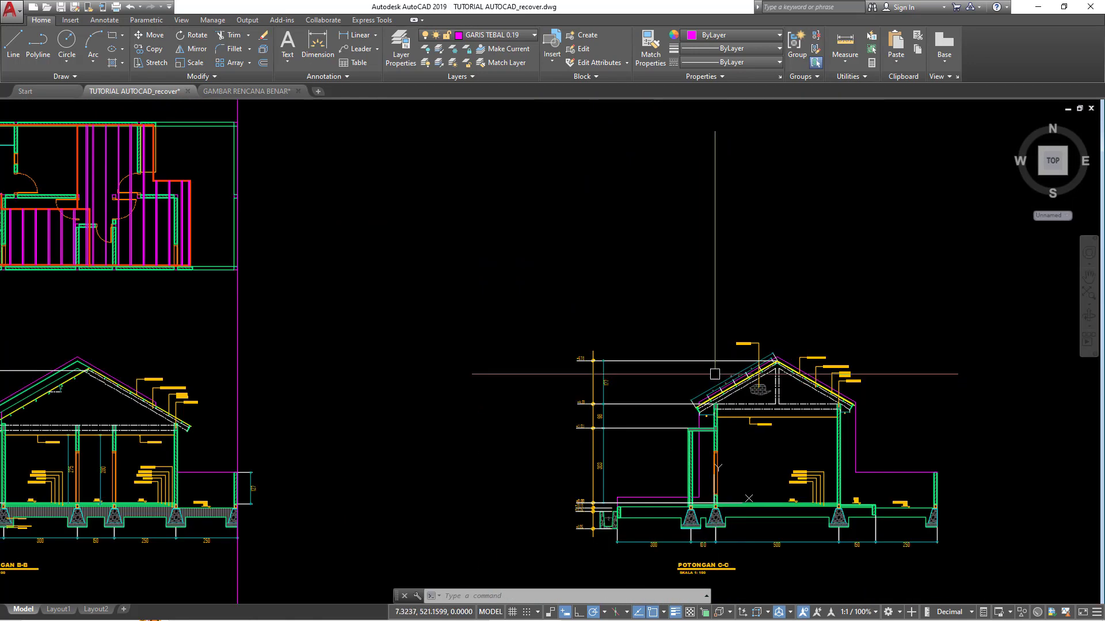
{"action": "scroll", "coordinate": [678, 368], "scroll_direction": "down", "scroll_amount": 2}
{"action": "scroll", "coordinate": [639, 345], "scroll_direction": "up", "scroll_amount": 1}
{"action": "left_click", "coordinate": [575, 242]}
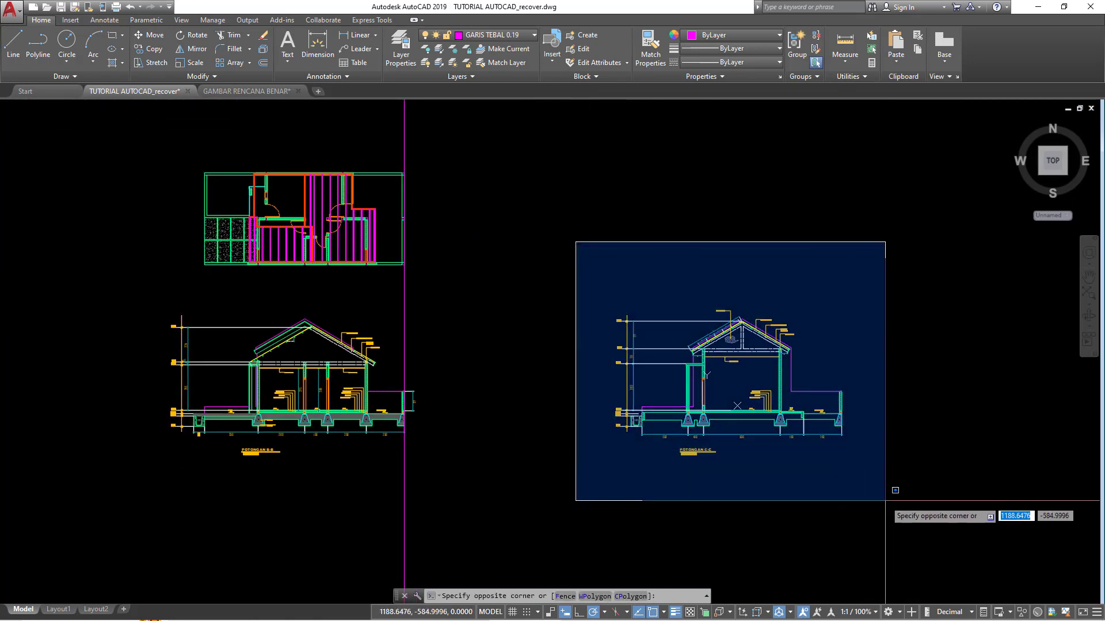
{"action": "left_click", "coordinate": [876, 518]}
{"action": "scroll", "coordinate": [871, 454], "scroll_direction": "down", "scroll_amount": 2}
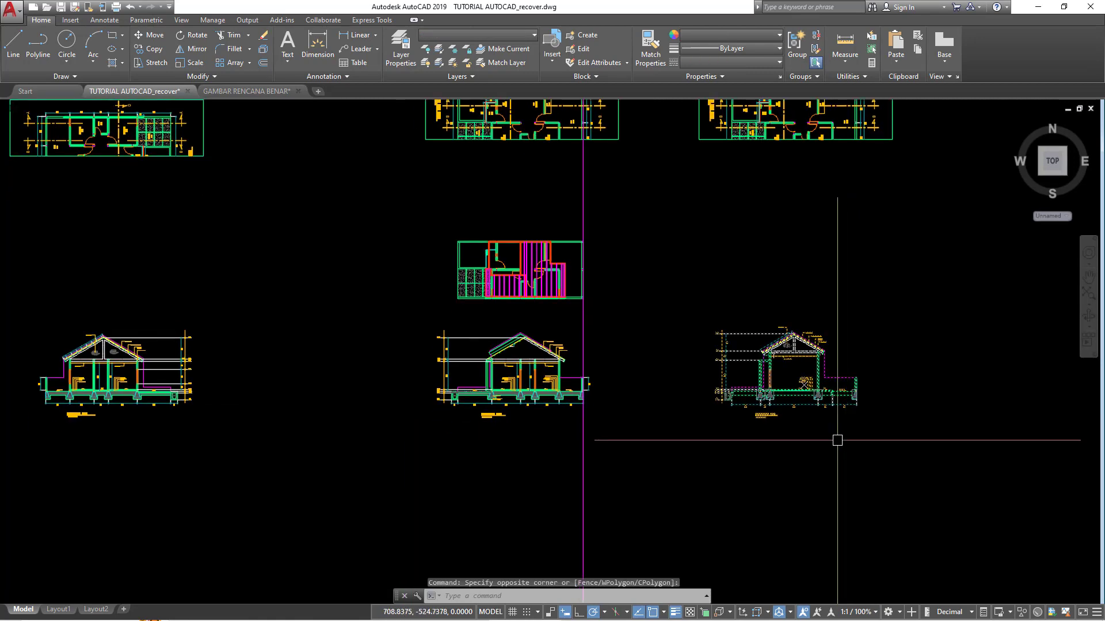
{"action": "type", "text": "Co"}
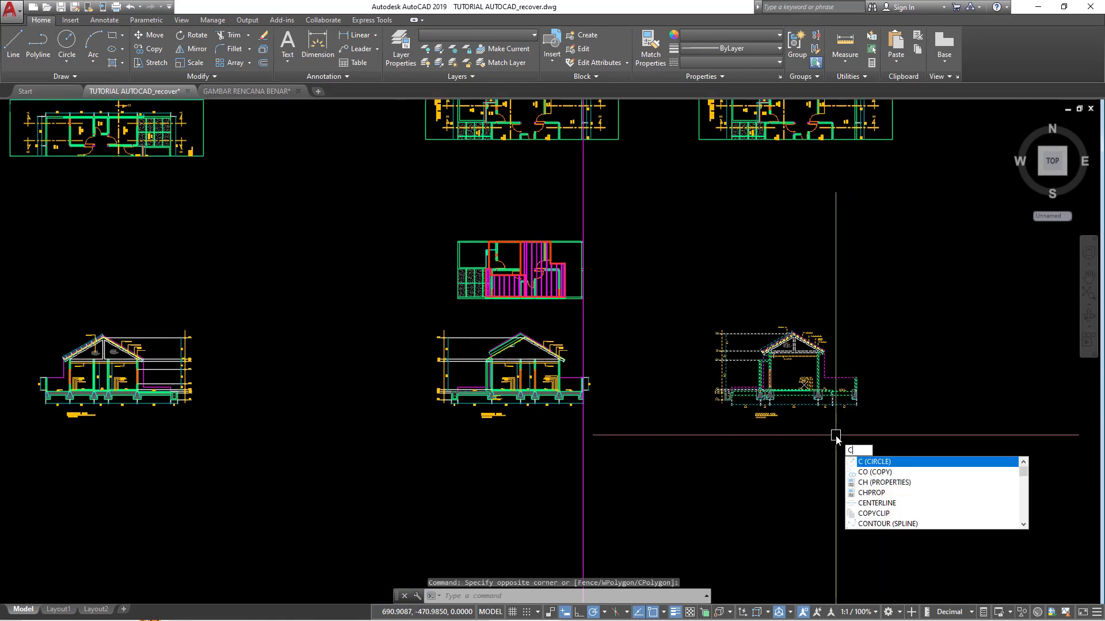
{"action": "key", "text": "Return"}
{"action": "scroll", "coordinate": [806, 345], "scroll_direction": "up", "scroll_amount": 3}
{"action": "scroll", "coordinate": [786, 330], "scroll_direction": "up", "scroll_amount": 5}
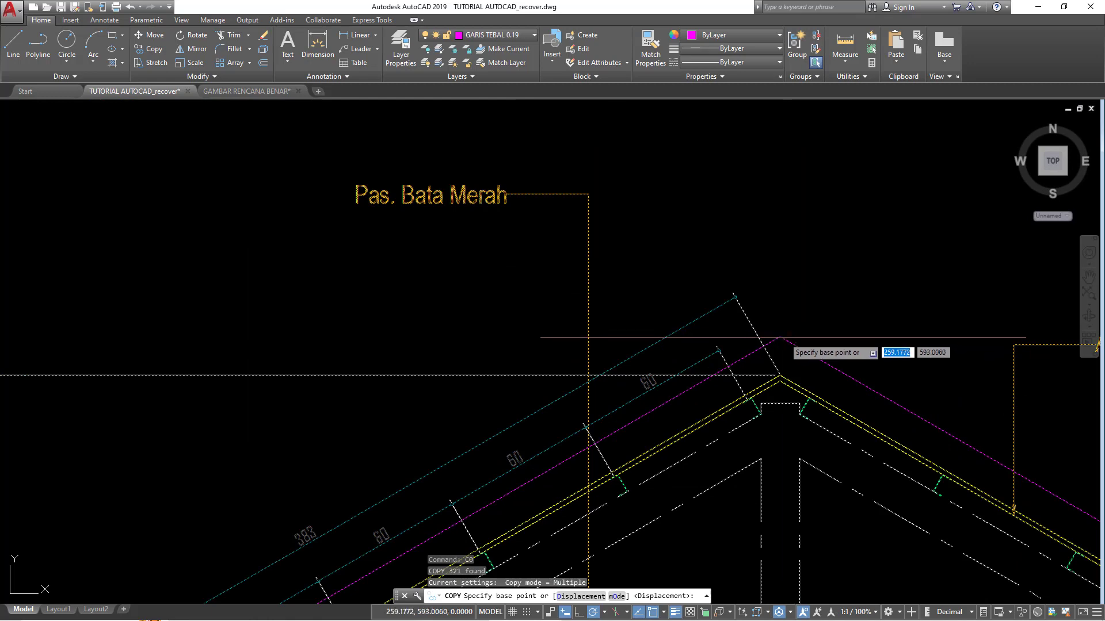
{"action": "left_click", "coordinate": [781, 377]}
{"action": "scroll", "coordinate": [857, 322], "scroll_direction": "down", "scroll_amount": 5}
{"action": "middle_click_drag", "start_coordinate": [594, 427], "coordinate": [638, 315]}
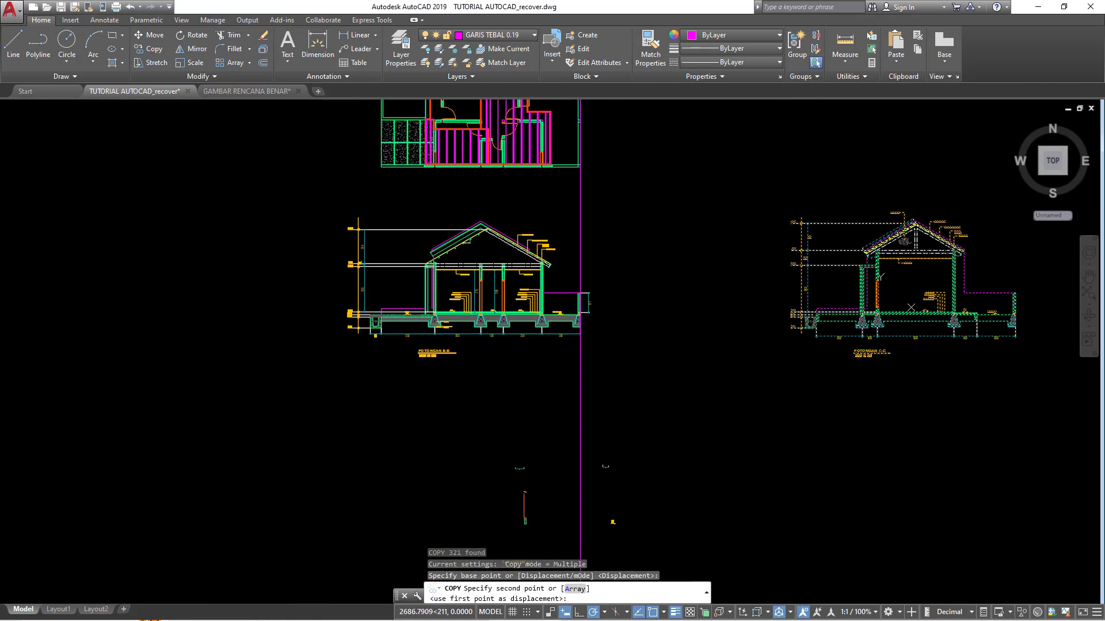
{"action": "left_click", "coordinate": [473, 413]}
{"action": "key", "text": "Escape"}
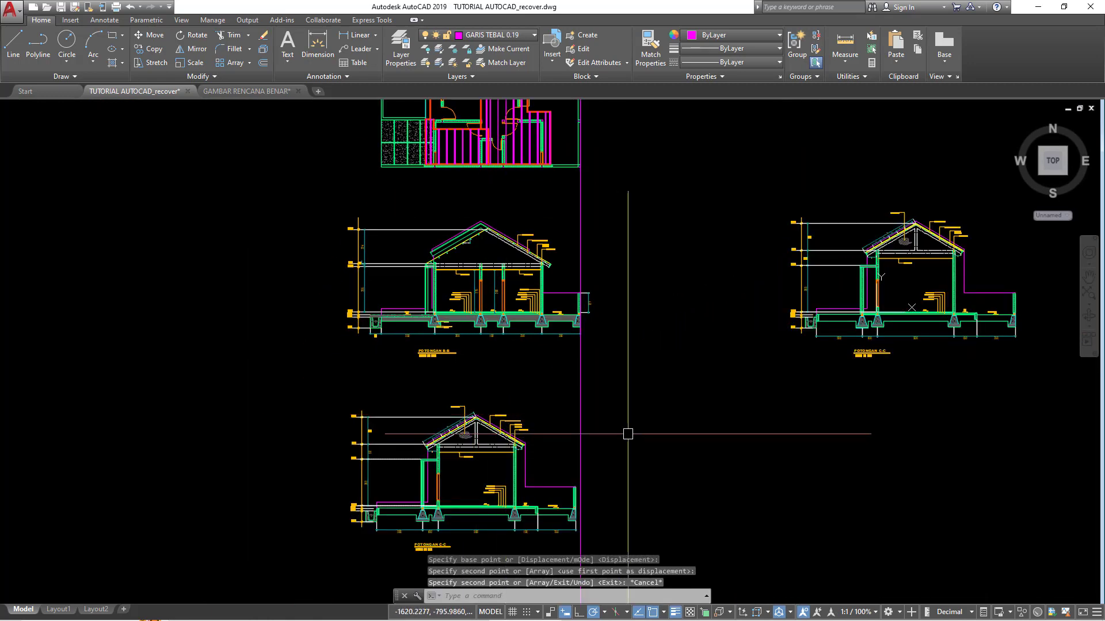
{"action": "type", "text": "XL"}
Step: Add a vertical construction line through the roof peak of section B-B
{"action": "key", "text": "Return"}
{"action": "type", "text": "v"}
{"action": "key", "text": "Return"}
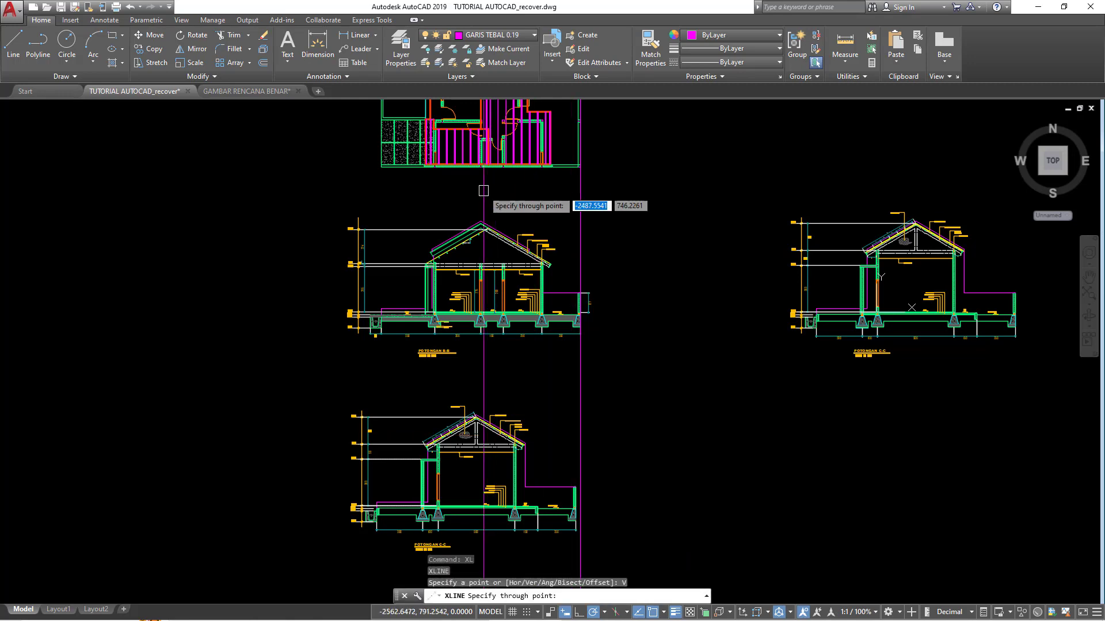
{"action": "scroll", "coordinate": [477, 198], "scroll_direction": "up", "scroll_amount": 2}
{"action": "left_click", "coordinate": [492, 236]}
{"action": "key", "text": "Escape"}
{"action": "scroll", "coordinate": [492, 236], "scroll_direction": "down", "scroll_amount": 2}
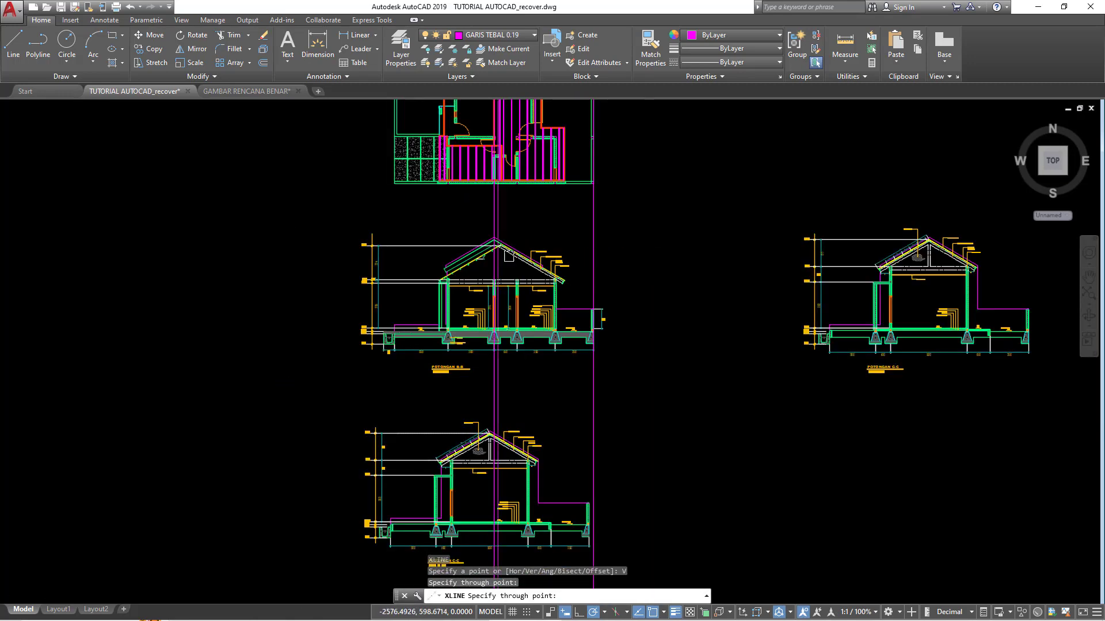
{"action": "scroll", "coordinate": [506, 291], "scroll_direction": "down", "scroll_amount": 1}
{"action": "scroll", "coordinate": [247, 266], "scroll_direction": "up", "scroll_amount": 1}
Step: Window-select the copied section so it can be moved
{"action": "left_click", "coordinate": [351, 271]}
{"action": "left_click", "coordinate": [702, 456]}
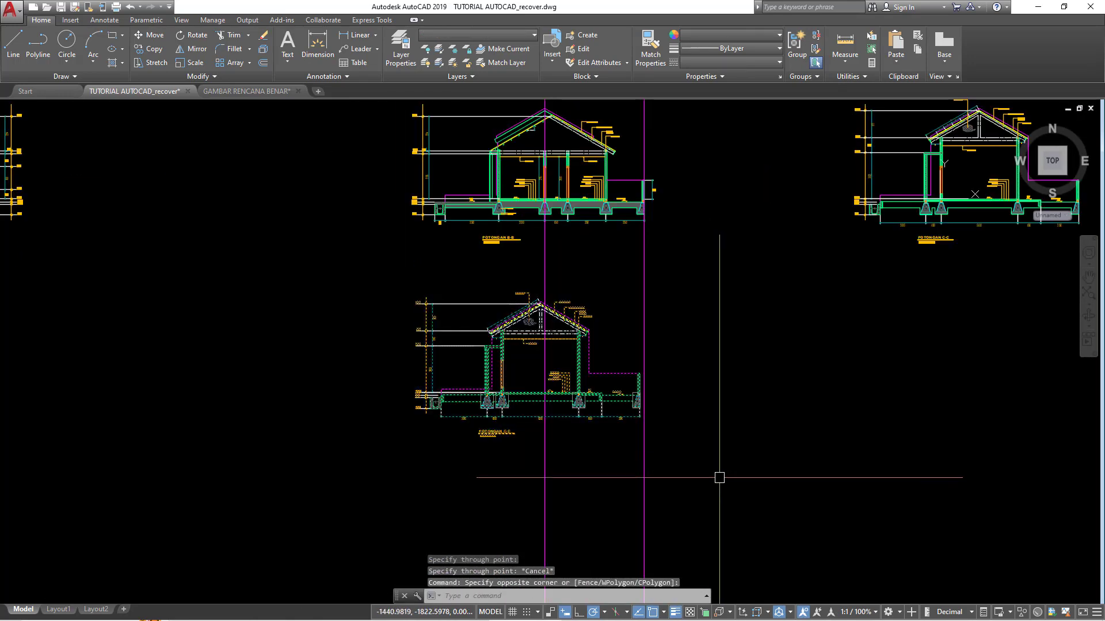
{"action": "type", "text": "M"}
{"action": "key", "text": "Return"}
{"action": "scroll", "coordinate": [546, 310], "scroll_direction": "up", "scroll_amount": 5}
Step: Move the copied section from its roof peak to the new alignment point
{"action": "scroll", "coordinate": [518, 386], "scroll_direction": "up", "scroll_amount": 3}
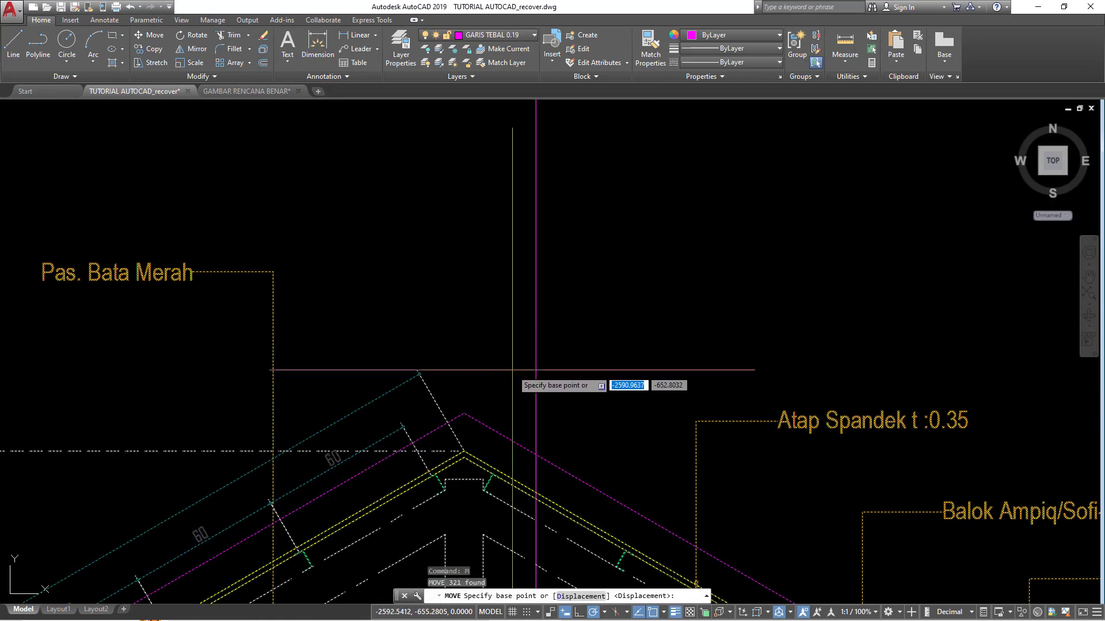
{"action": "left_click", "coordinate": [474, 413]}
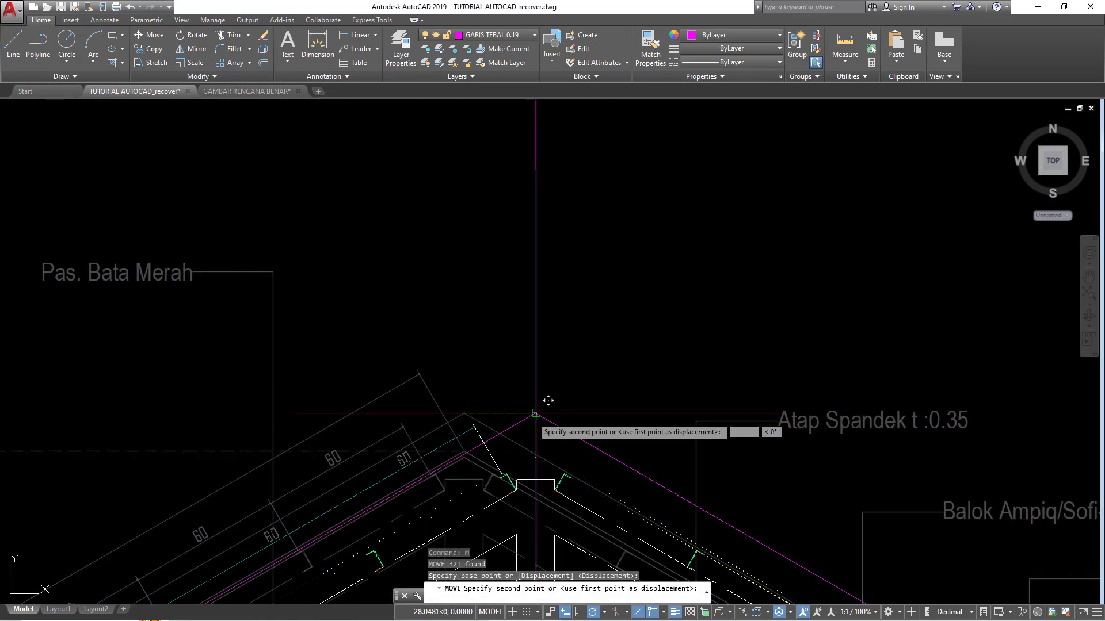
{"action": "left_click", "coordinate": [548, 399]}
{"action": "scroll", "coordinate": [549, 357], "scroll_direction": "down", "scroll_amount": 5}
{"action": "scroll", "coordinate": [549, 356], "scroll_direction": "down", "scroll_amount": 2}
{"action": "scroll", "coordinate": [622, 426], "scroll_direction": "down", "scroll_amount": 2}
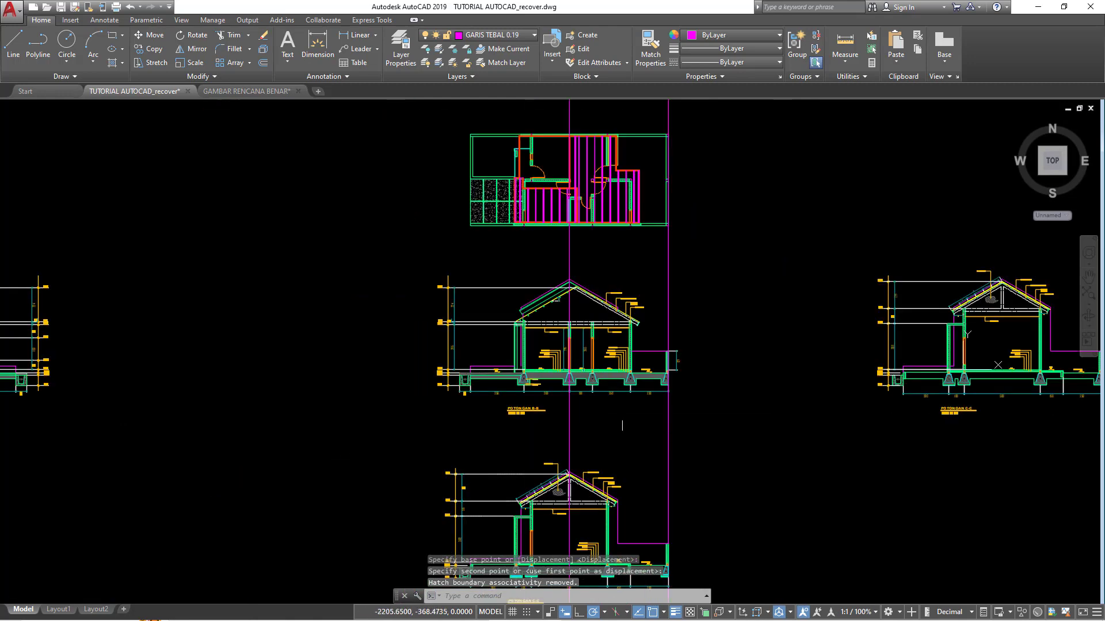
{"action": "scroll", "coordinate": [610, 462], "scroll_direction": "up", "scroll_amount": 2}
{"action": "middle_click_drag", "start_coordinate": [662, 345], "coordinate": [644, 408]}
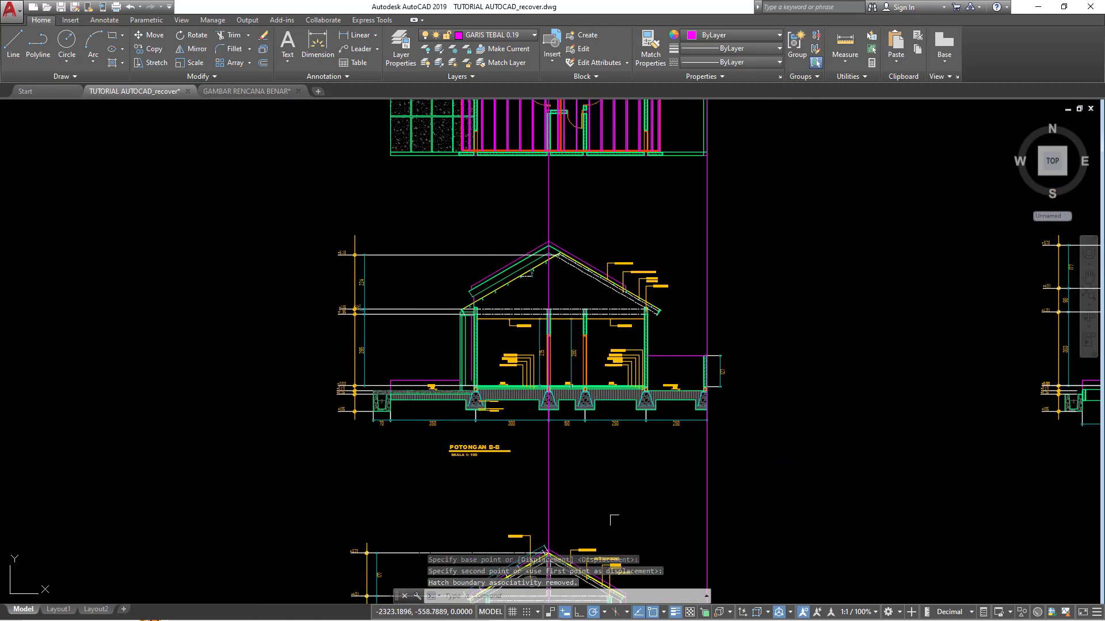
{"action": "scroll", "coordinate": [691, 380], "scroll_direction": "down", "scroll_amount": 3}
{"action": "scroll", "coordinate": [703, 379], "scroll_direction": "up", "scroll_amount": 1}
{"action": "key", "text": "Escape"}
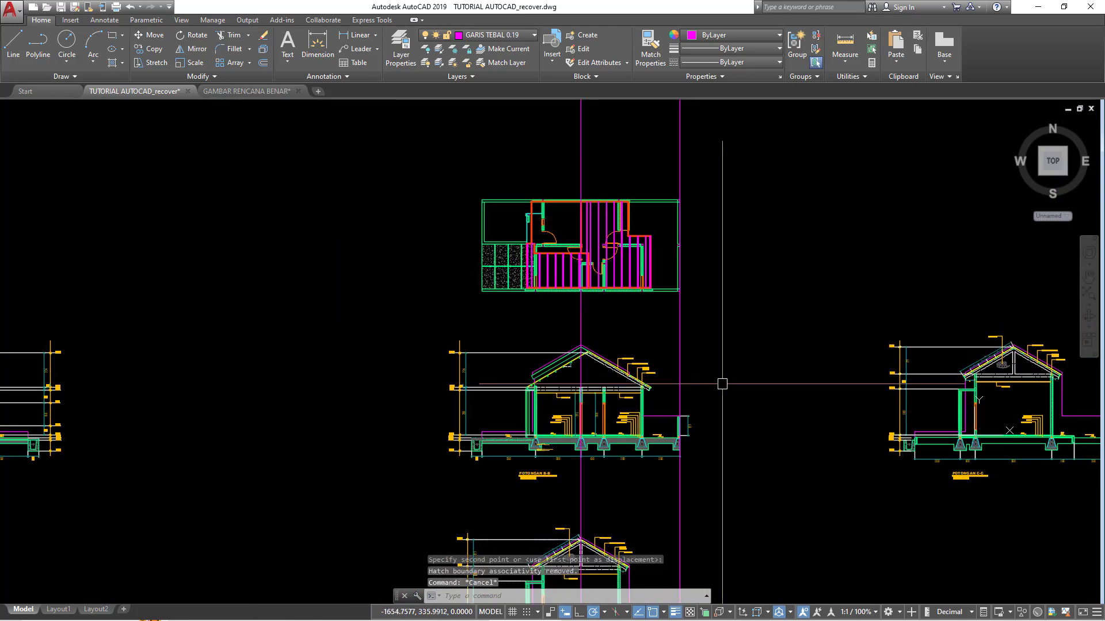
Step: Place three vertical XLINEs through the roof bracket corners in section B-B
{"action": "type", "text": "xl"}
{"action": "key", "text": "Return"}
{"action": "key", "text": "Return"}
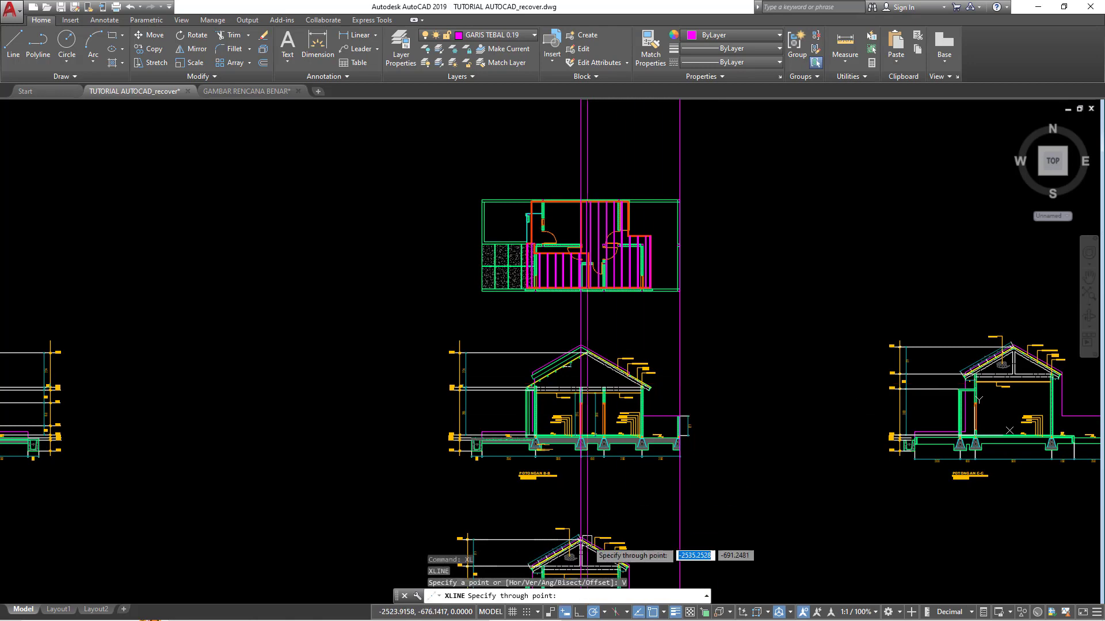
{"action": "scroll", "coordinate": [581, 403], "scroll_direction": "up", "scroll_amount": 5}
{"action": "scroll", "coordinate": [604, 403], "scroll_direction": "up", "scroll_amount": 3}
{"action": "scroll", "coordinate": [561, 384], "scroll_direction": "up", "scroll_amount": 2}
{"action": "left_click", "coordinate": [550, 340]}
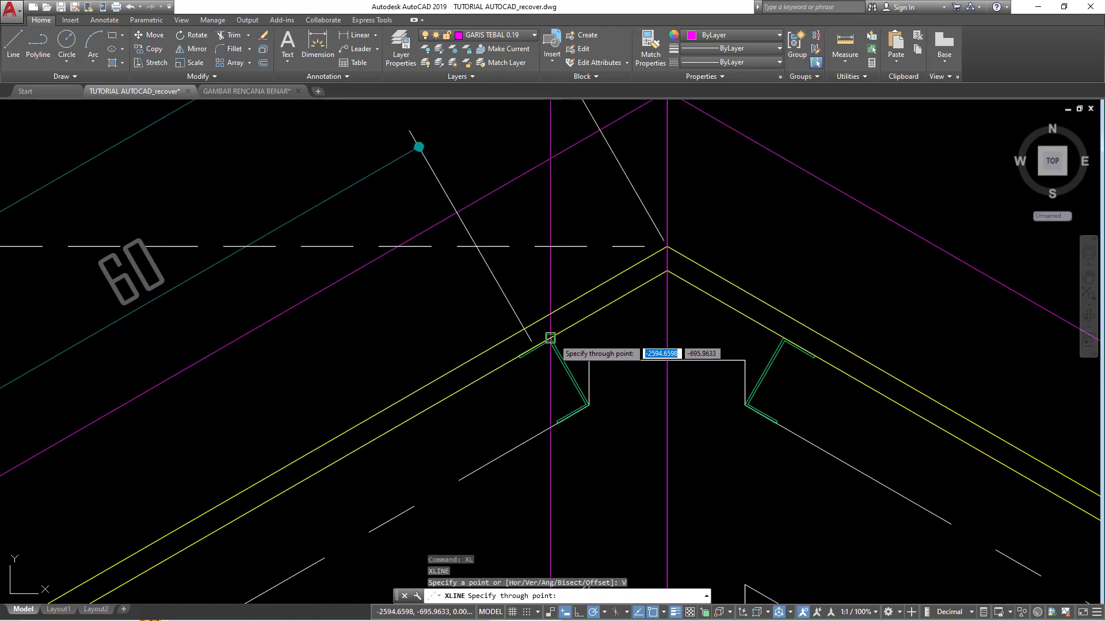
{"action": "scroll", "coordinate": [591, 394], "scroll_direction": "up", "scroll_amount": 3}
{"action": "left_click", "coordinate": [565, 397]}
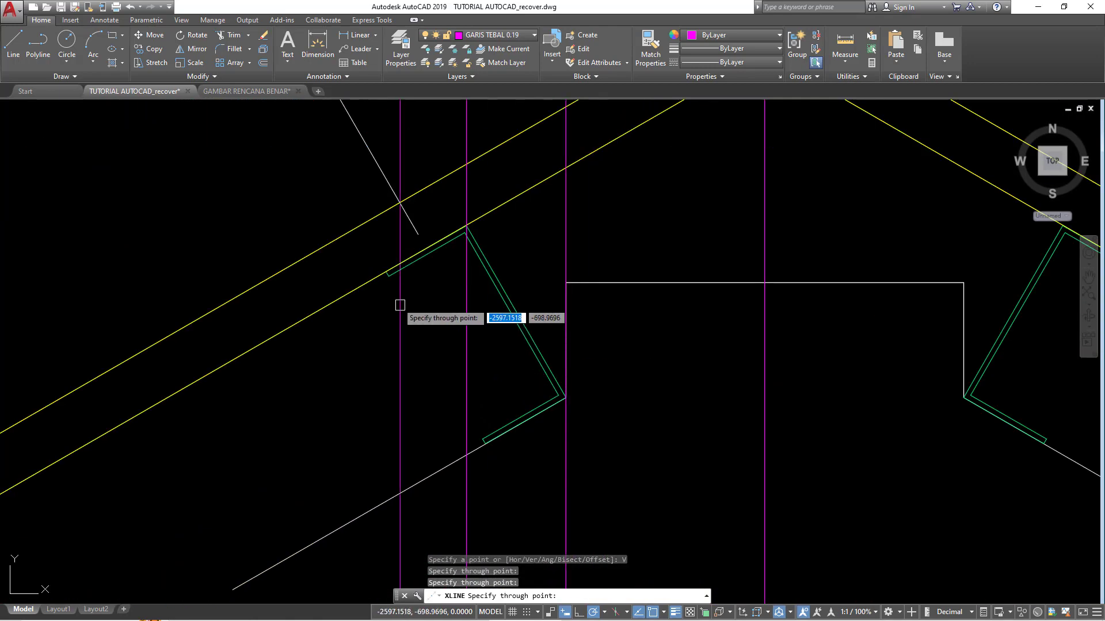
{"action": "left_click", "coordinate": [386, 275]}
{"action": "scroll", "coordinate": [468, 374], "scroll_direction": "down", "scroll_amount": 3}
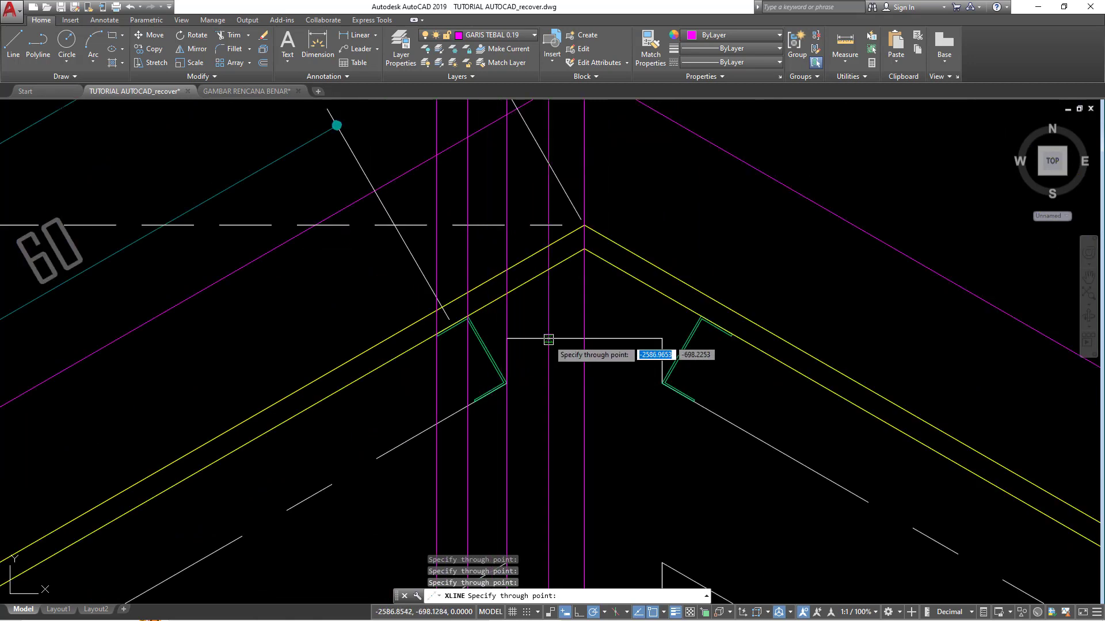
{"action": "key", "text": "Escape"}
Step: Copy the three vertical lines from the bracket, placing the first copy 60 down the slope
{"action": "left_click", "coordinate": [429, 242]}
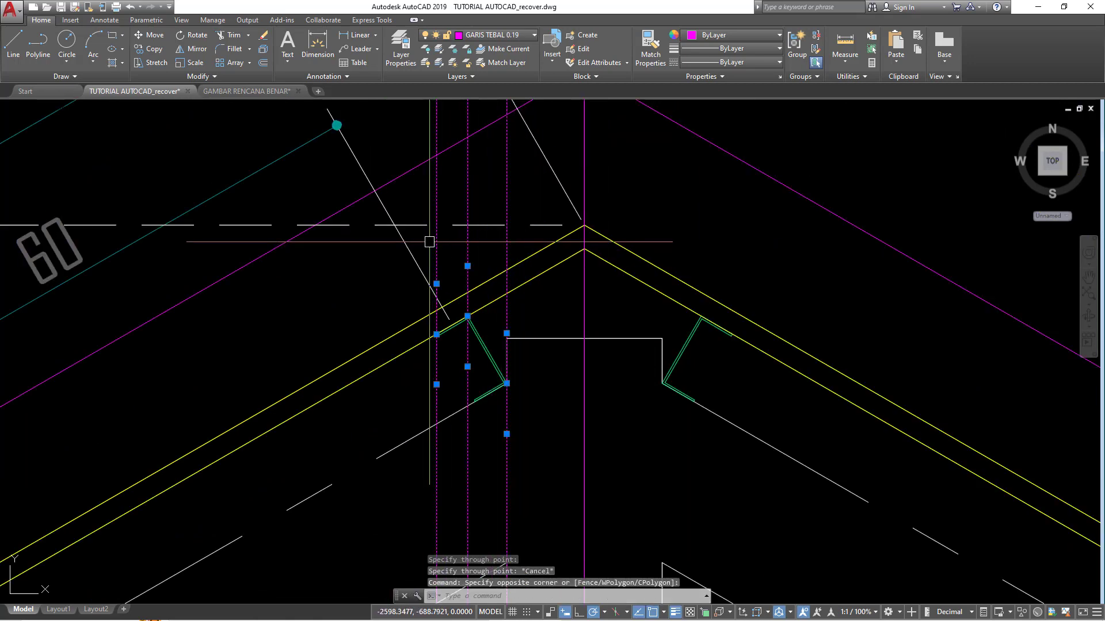
{"action": "type", "text": "co"}
{"action": "key", "text": "Return"}
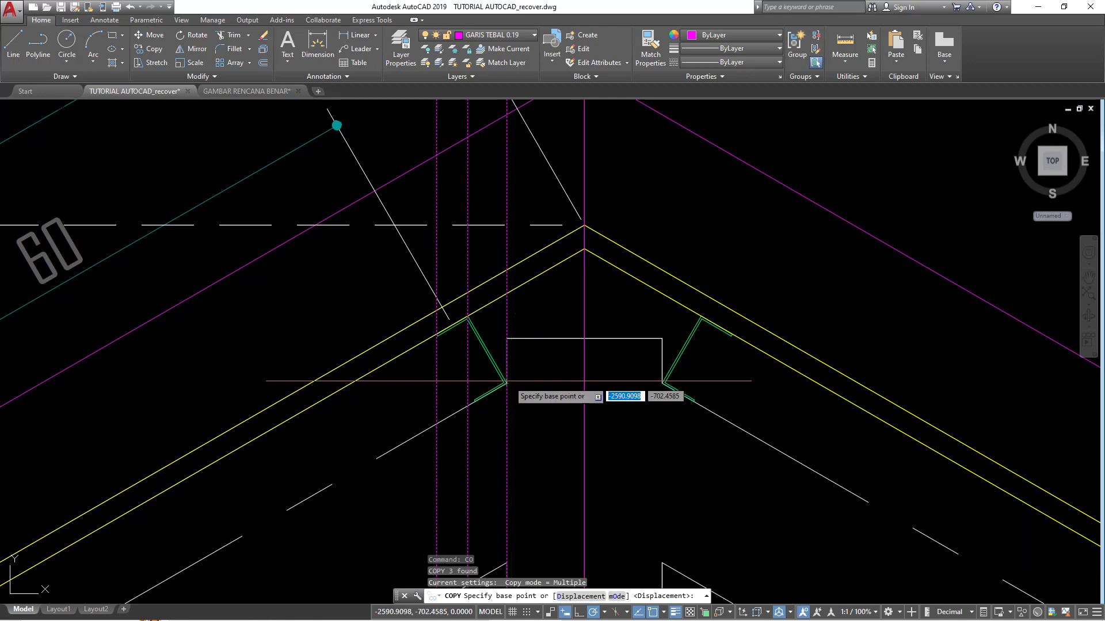
{"action": "left_click", "coordinate": [543, 365]}
{"action": "scroll", "coordinate": [542, 365], "scroll_direction": "down", "scroll_amount": 2}
{"action": "scroll", "coordinate": [516, 381], "scroll_direction": "up", "scroll_amount": 3}
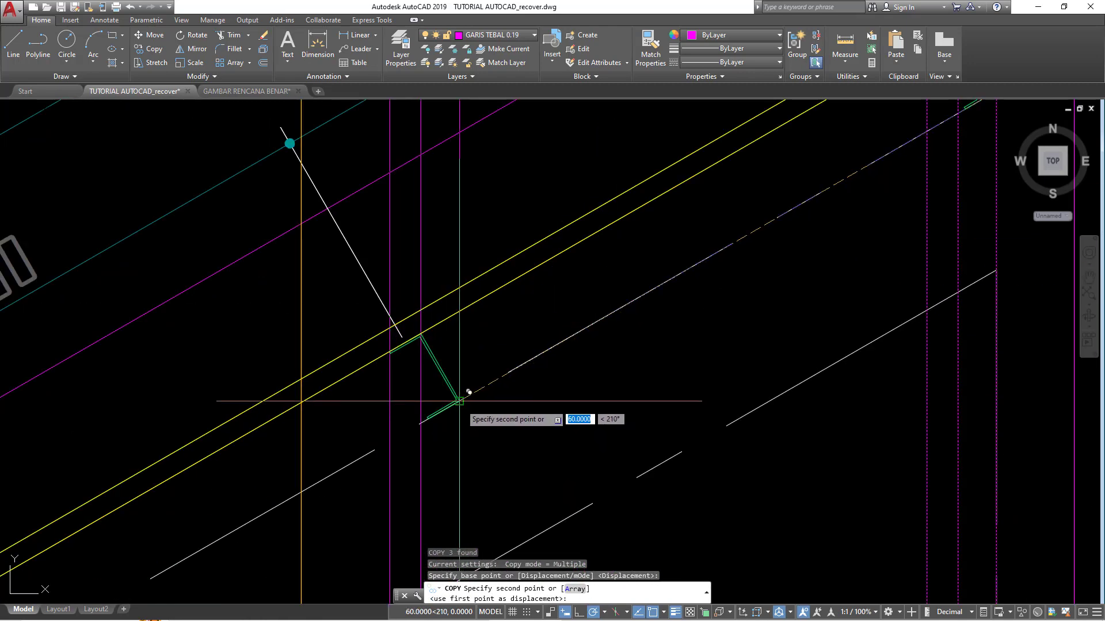
{"action": "left_click", "coordinate": [540, 372]}
{"action": "scroll", "coordinate": [601, 357], "scroll_direction": "down", "scroll_amount": 1}
{"action": "scroll", "coordinate": [601, 357], "scroll_direction": "up", "scroll_amount": 1}
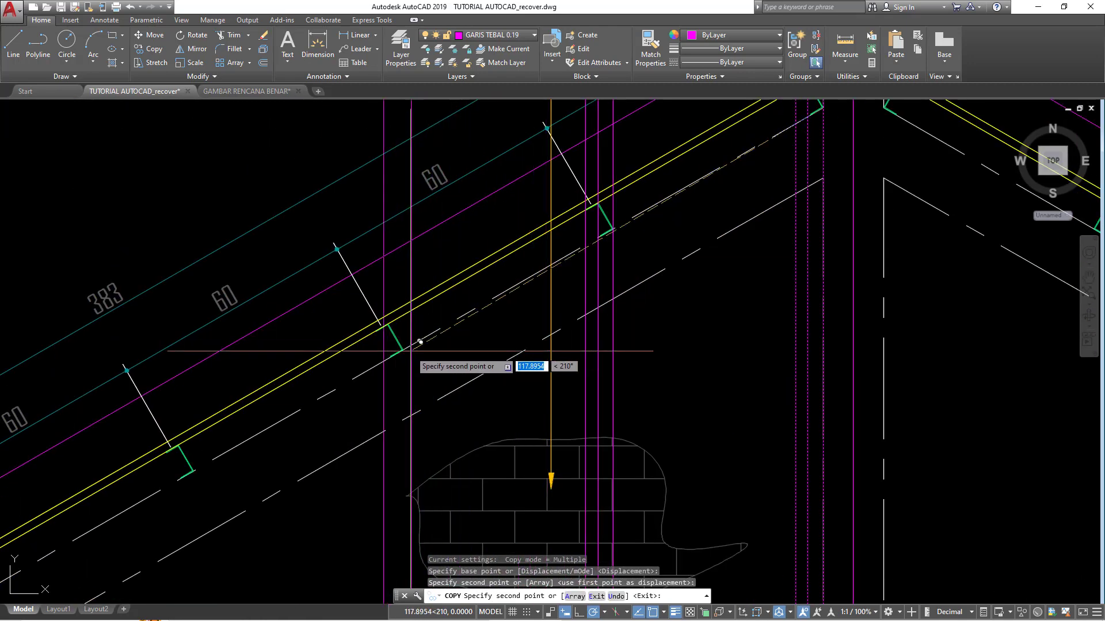
{"action": "scroll", "coordinate": [417, 362], "scroll_direction": "up", "scroll_amount": 1}
Step: Place further copies of the lines down the roof slope to the eaves
{"action": "left_click", "coordinate": [399, 350]}
{"action": "scroll", "coordinate": [399, 351], "scroll_direction": "down", "scroll_amount": 3}
{"action": "scroll", "coordinate": [493, 284], "scroll_direction": "up", "scroll_amount": 2}
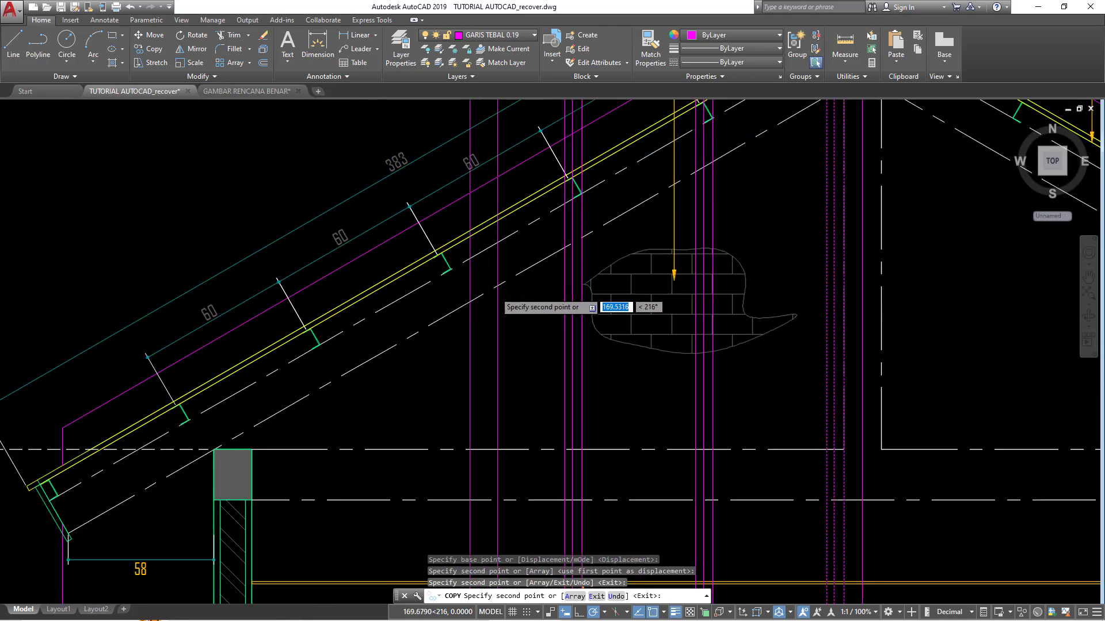
{"action": "scroll", "coordinate": [444, 246], "scroll_direction": "up", "scroll_amount": 1}
{"action": "left_click", "coordinate": [423, 254]}
{"action": "scroll", "coordinate": [495, 280], "scroll_direction": "down", "scroll_amount": 2}
{"action": "scroll", "coordinate": [619, 207], "scroll_direction": "up", "scroll_amount": 2}
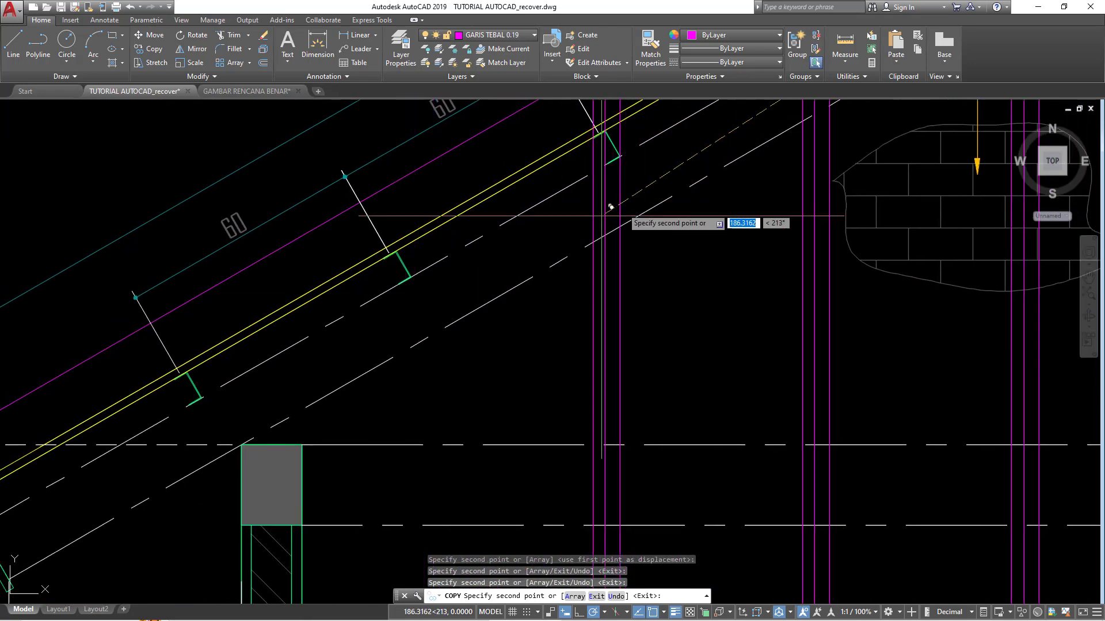
{"action": "left_click", "coordinate": [420, 268]}
{"action": "scroll", "coordinate": [494, 258], "scroll_direction": "down", "scroll_amount": 2}
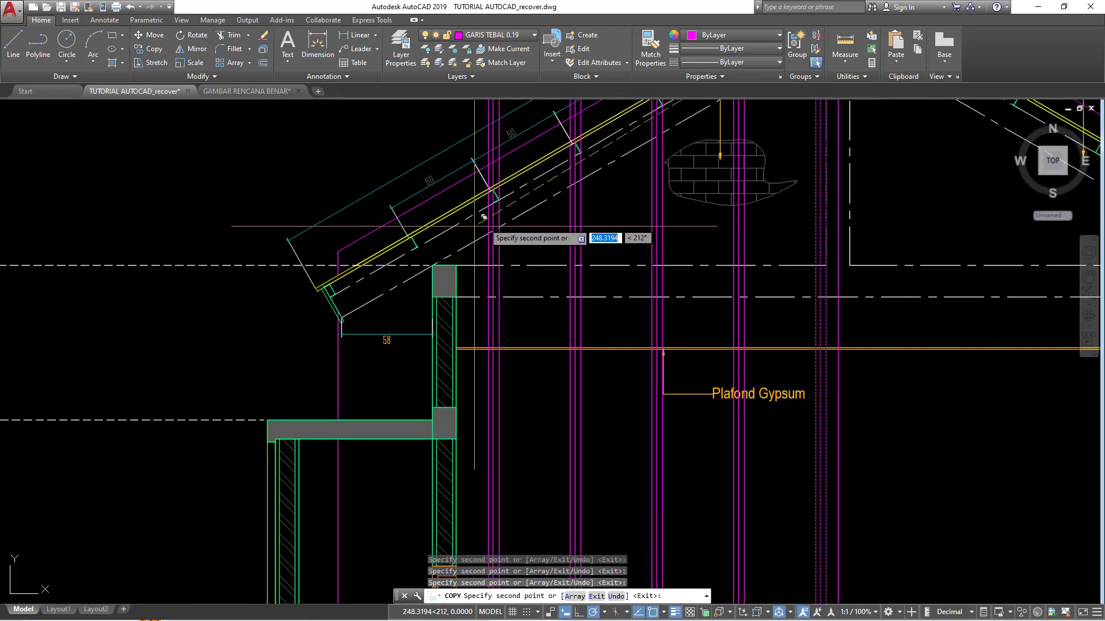
{"action": "scroll", "coordinate": [414, 247], "scroll_direction": "up", "scroll_amount": 2}
{"action": "left_click", "coordinate": [404, 248]}
{"action": "scroll", "coordinate": [403, 247], "scroll_direction": "down", "scroll_amount": 2}
{"action": "scroll", "coordinate": [277, 345], "scroll_direction": "up", "scroll_amount": 2}
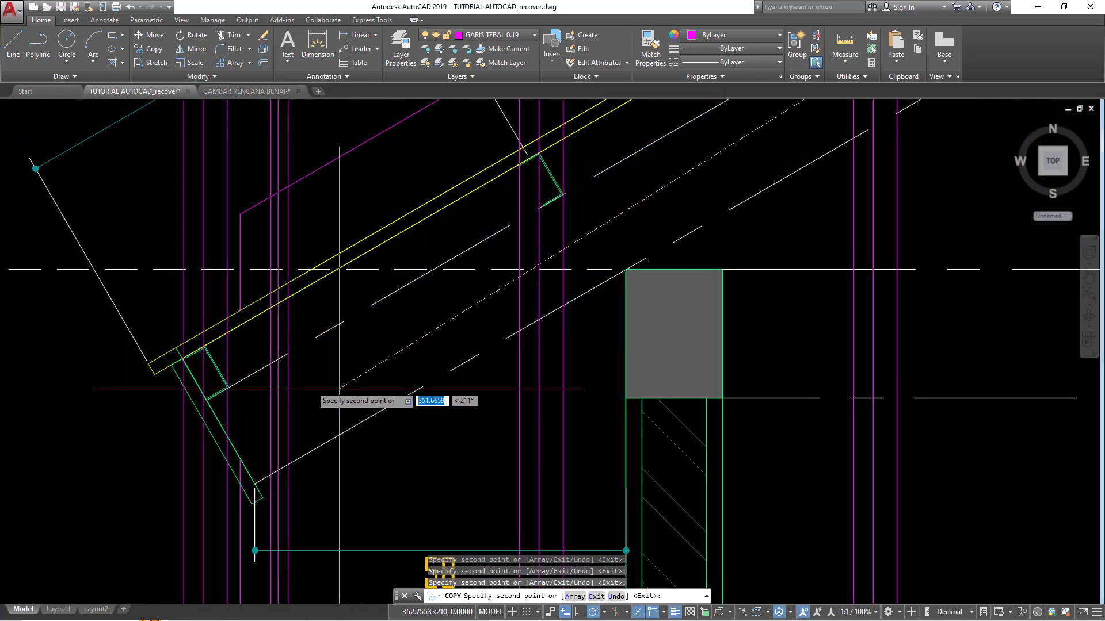
{"action": "scroll", "coordinate": [321, 397], "scroll_direction": "down", "scroll_amount": 5}
{"action": "scroll", "coordinate": [544, 294], "scroll_direction": "down", "scroll_amount": 2}
{"action": "scroll", "coordinate": [517, 322], "scroll_direction": "up", "scroll_amount": 2}
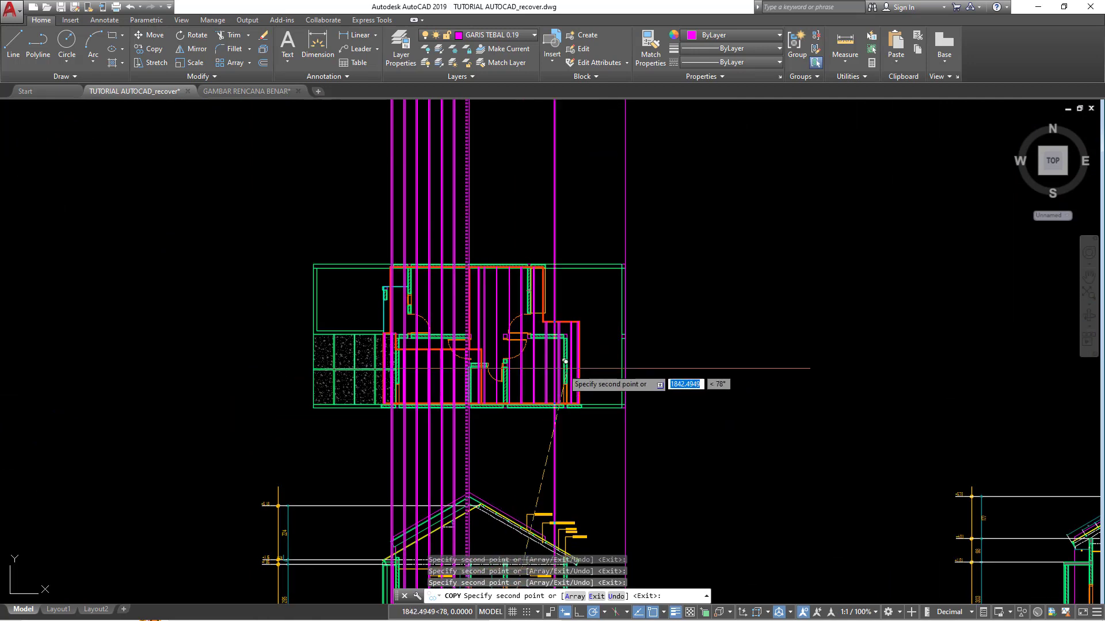
{"action": "key", "text": "Escape"}
{"action": "scroll", "coordinate": [410, 304], "scroll_direction": "up", "scroll_amount": 2}
{"action": "scroll", "coordinate": [410, 345], "scroll_direction": "up", "scroll_amount": 4}
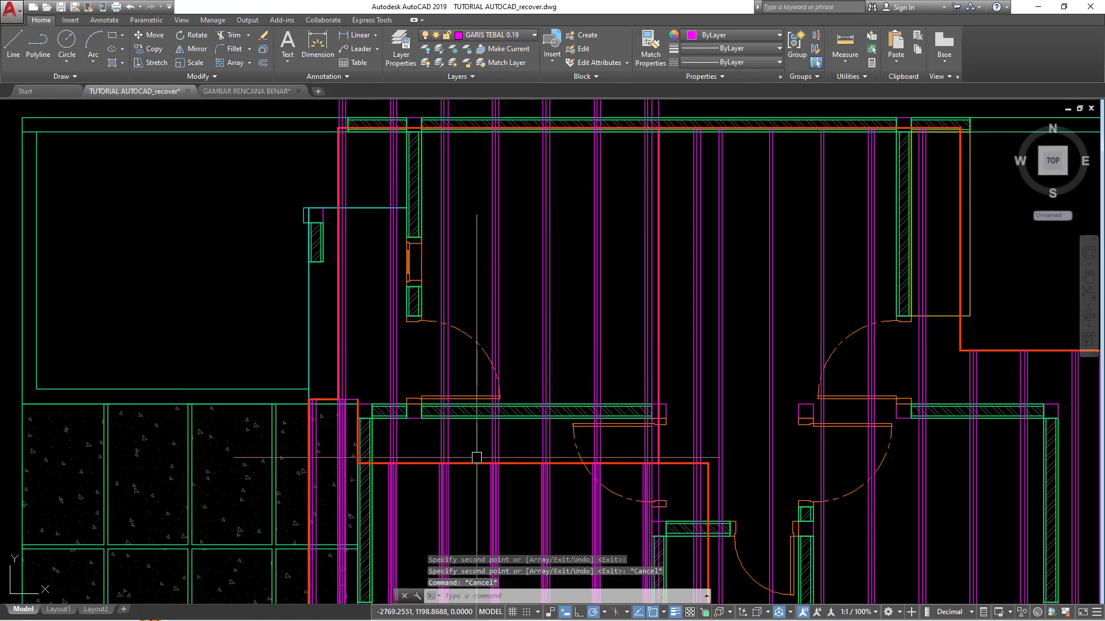
Step: Trim the rafter line ends projecting below the plan's red outline
{"action": "type", "text": "Tr"}
{"action": "key", "text": "Return"}
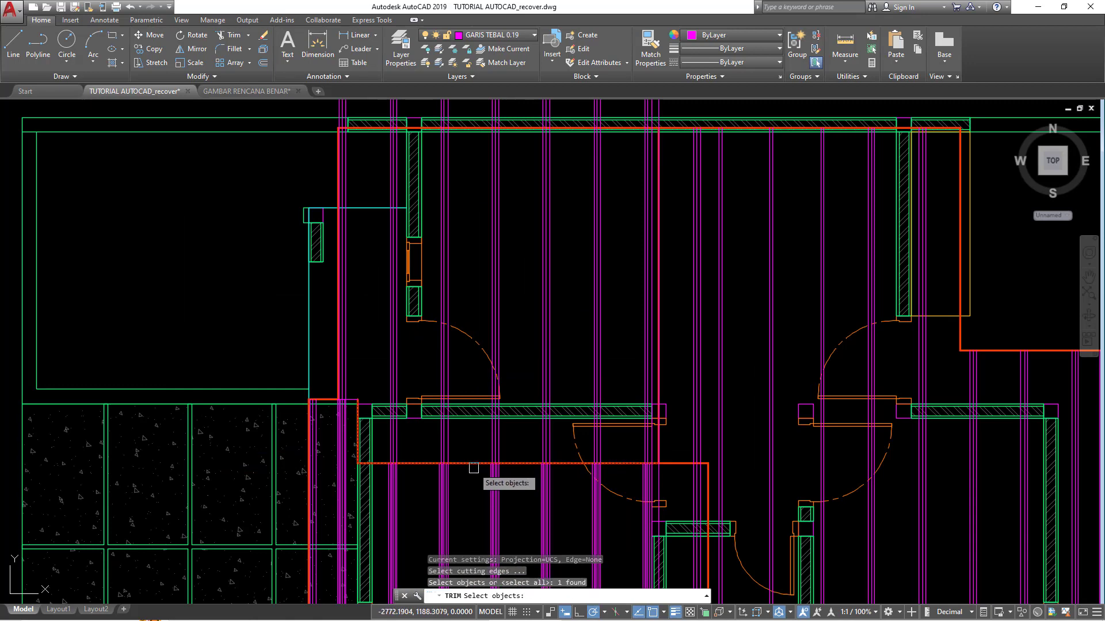
{"action": "scroll", "coordinate": [667, 466], "scroll_direction": "up", "scroll_amount": 2}
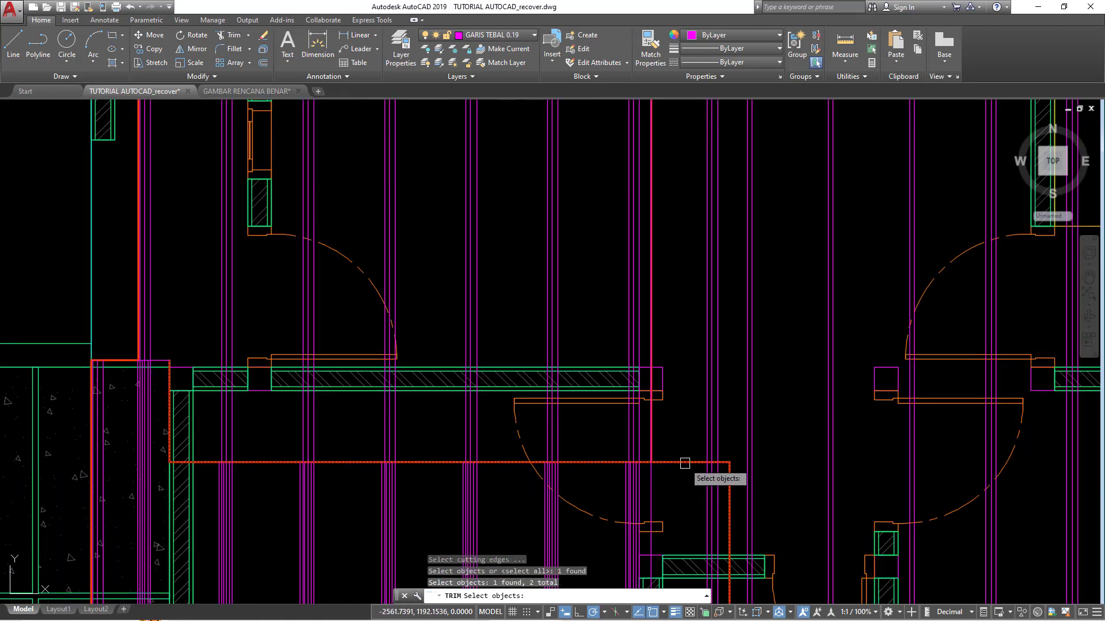
{"action": "scroll", "coordinate": [684, 464], "scroll_direction": "down", "scroll_amount": 5}
{"action": "scroll", "coordinate": [661, 357], "scroll_direction": "down", "scroll_amount": 2}
{"action": "scroll", "coordinate": [661, 357], "scroll_direction": "up", "scroll_amount": 3}
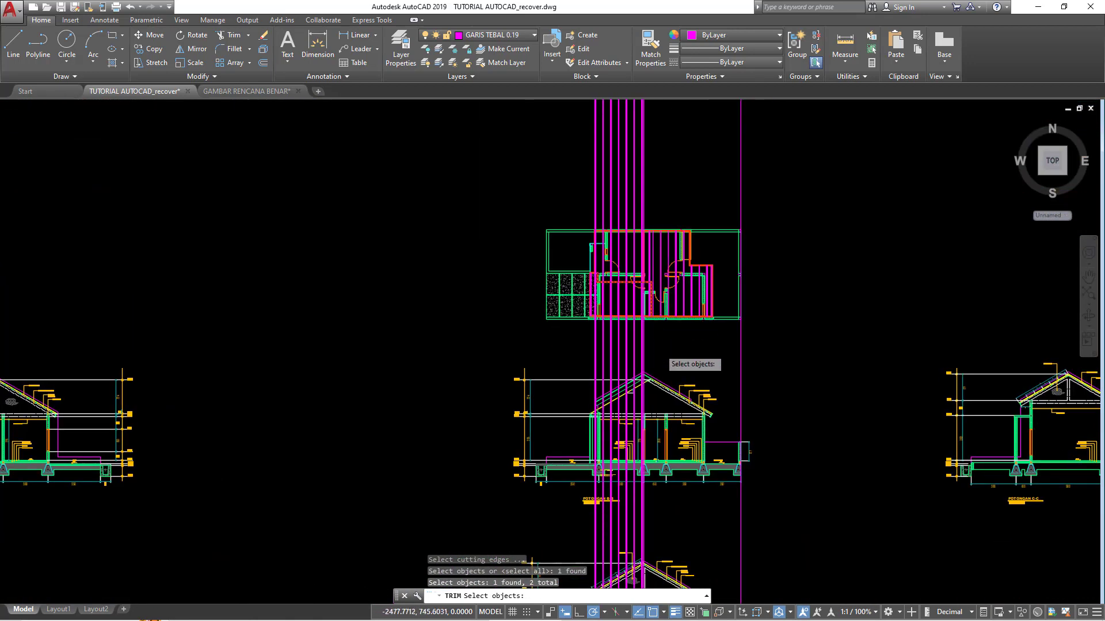
{"action": "scroll", "coordinate": [662, 356], "scroll_direction": "up", "scroll_amount": 2}
{"action": "left_click", "coordinate": [662, 358]}
{"action": "middle_click_drag", "start_coordinate": [517, 341], "coordinate": [518, 429]}
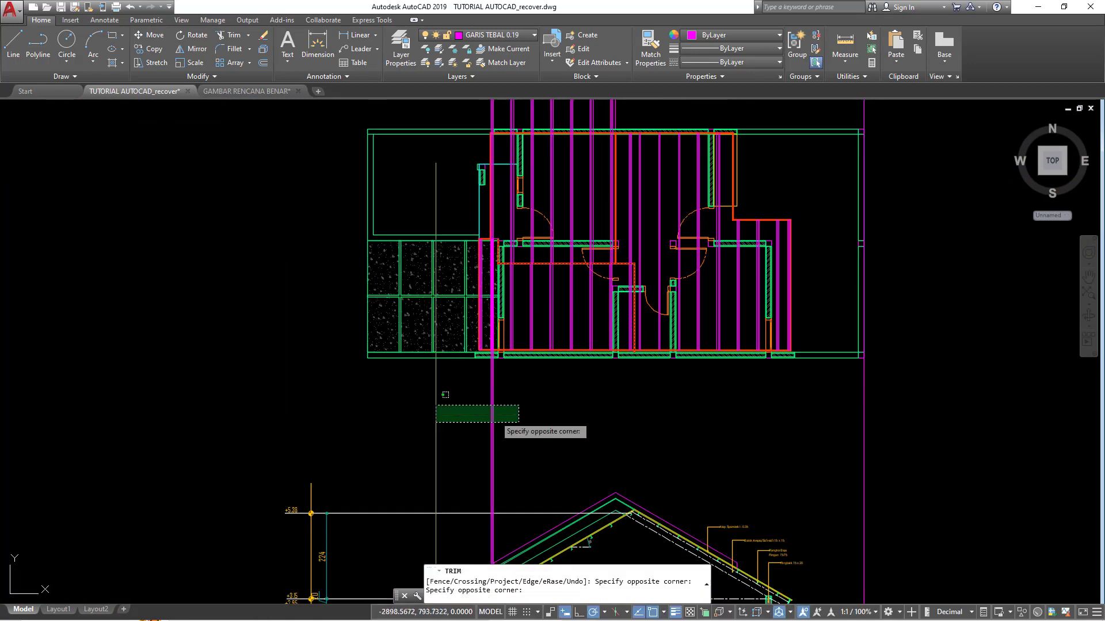
{"action": "left_click", "coordinate": [548, 429]}
{"action": "scroll", "coordinate": [493, 259], "scroll_direction": "up", "scroll_amount": 3}
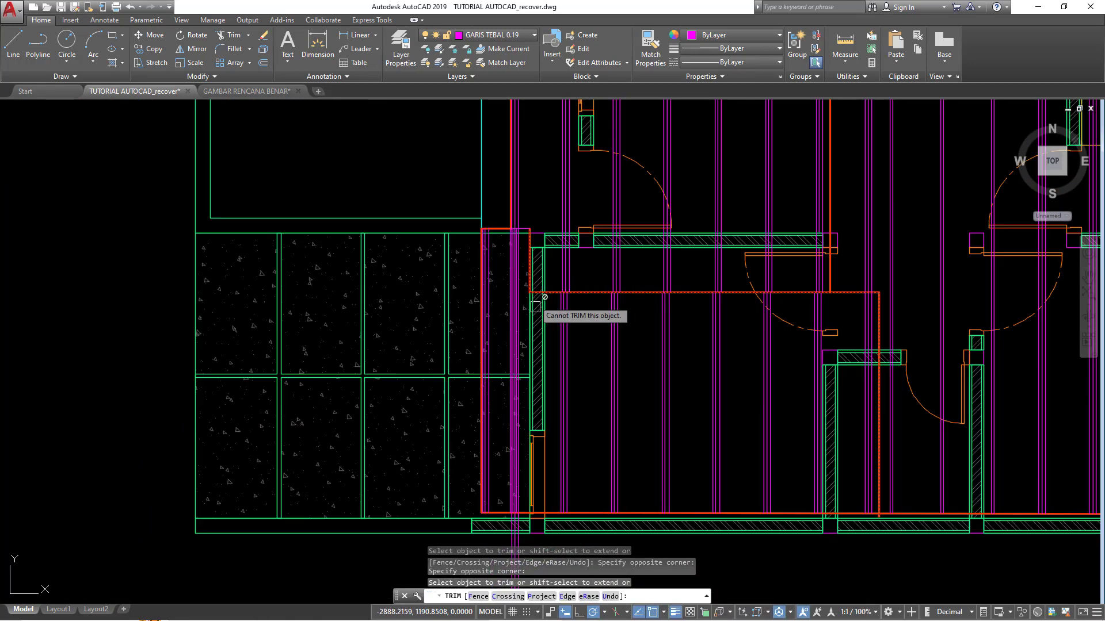
{"action": "scroll", "coordinate": [525, 253], "scroll_direction": "up", "scroll_amount": 2}
{"action": "scroll", "coordinate": [523, 254], "scroll_direction": "up", "scroll_amount": 3}
{"action": "key", "text": "Escape"}
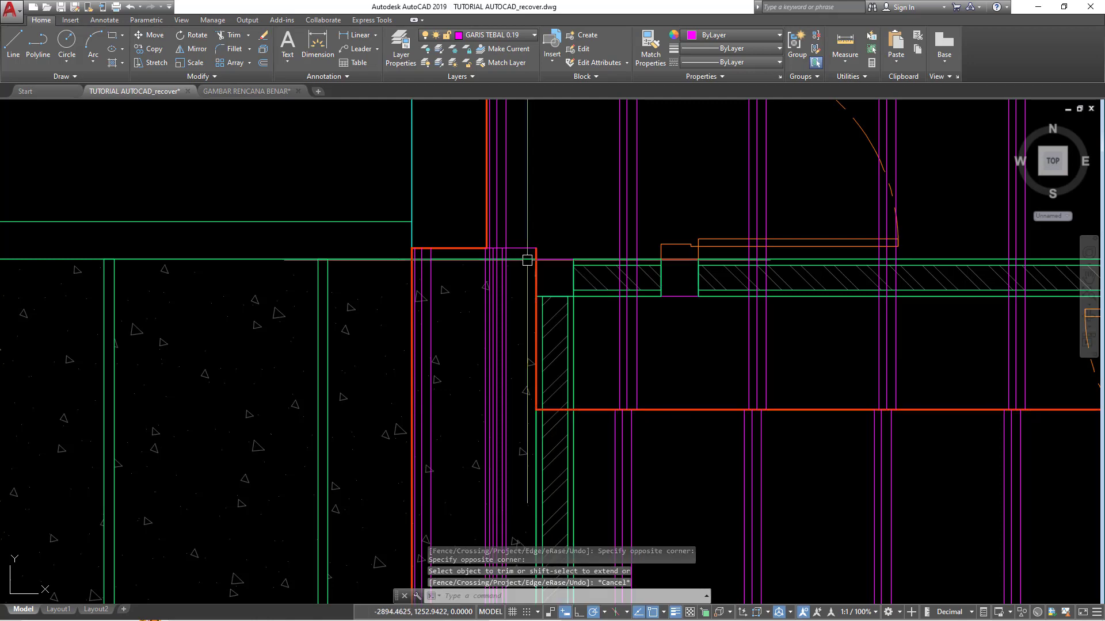
{"action": "type", "text": "TR"}
Step: Restart the trim over the framing lines, then cancel it
{"action": "key", "text": "Return"}
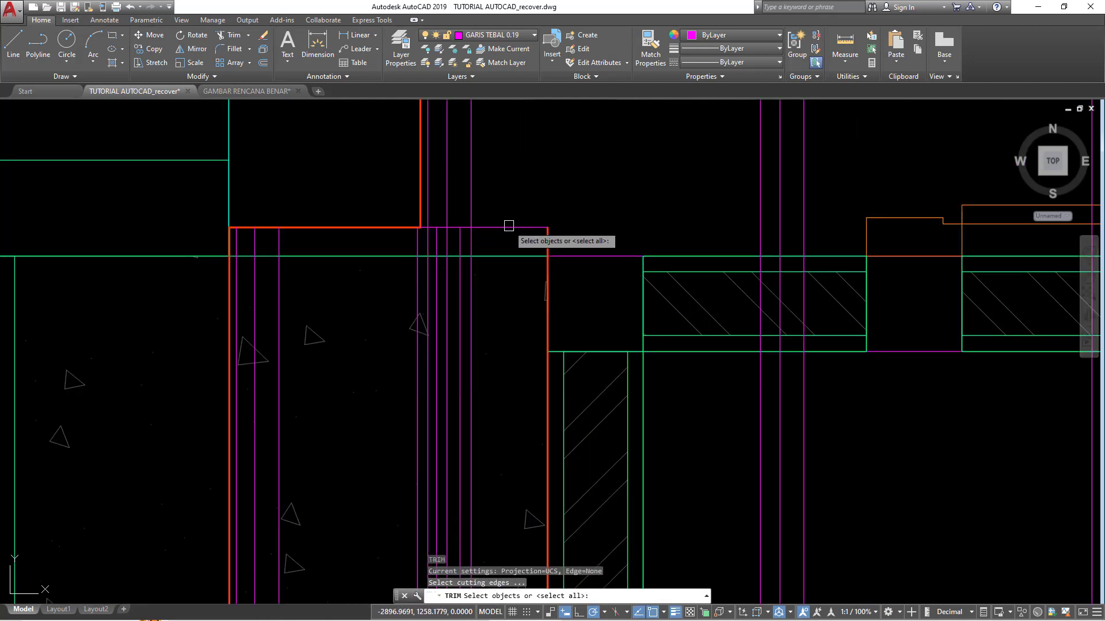
{"action": "scroll", "coordinate": [506, 230], "scroll_direction": "down", "scroll_amount": 5}
{"action": "scroll", "coordinate": [517, 296], "scroll_direction": "down", "scroll_amount": 2}
{"action": "left_click", "coordinate": [517, 296]}
{"action": "scroll", "coordinate": [493, 302], "scroll_direction": "up", "scroll_amount": 2}
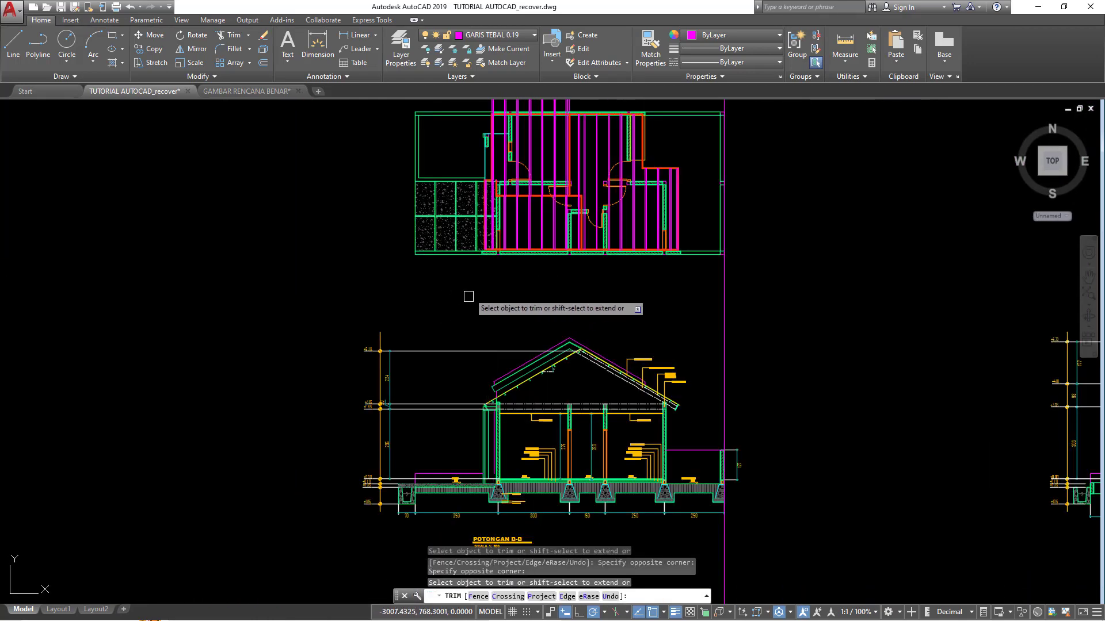
{"action": "scroll", "coordinate": [531, 172], "scroll_direction": "up", "scroll_amount": 2}
{"action": "scroll", "coordinate": [552, 243], "scroll_direction": "up", "scroll_amount": 2}
{"action": "key", "text": "Escape"}
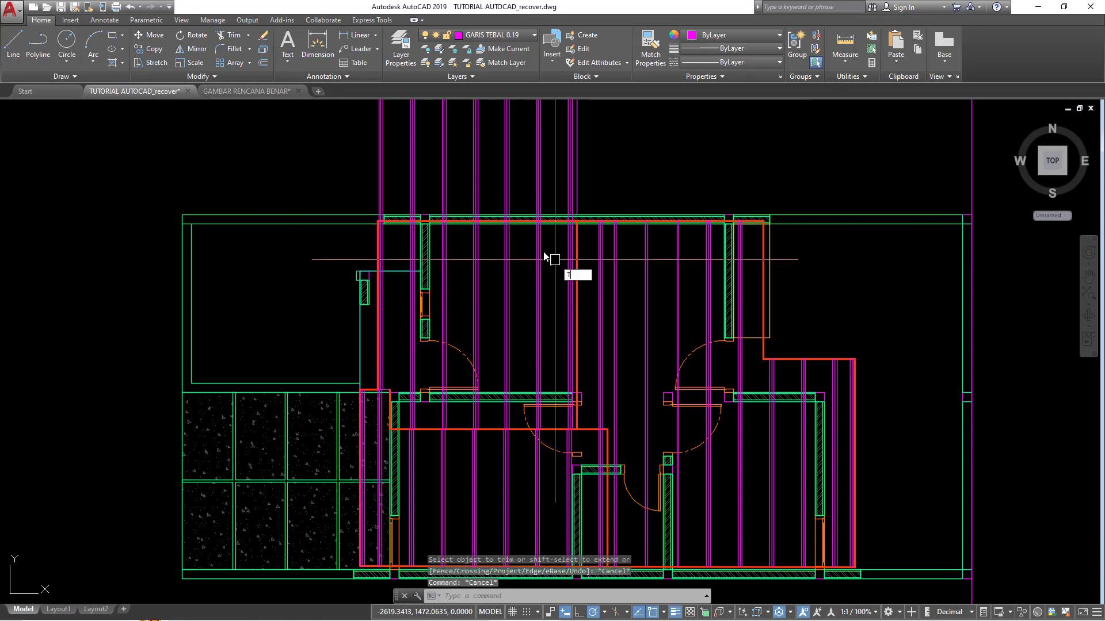
Step: Trim the rafter line ends sticking out above the plan's outline
{"action": "type", "text": "r"}
{"action": "key", "text": "Return"}
{"action": "scroll", "coordinate": [431, 221], "scroll_direction": "up", "scroll_amount": 6}
{"action": "scroll", "coordinate": [409, 211], "scroll_direction": "down", "scroll_amount": 5}
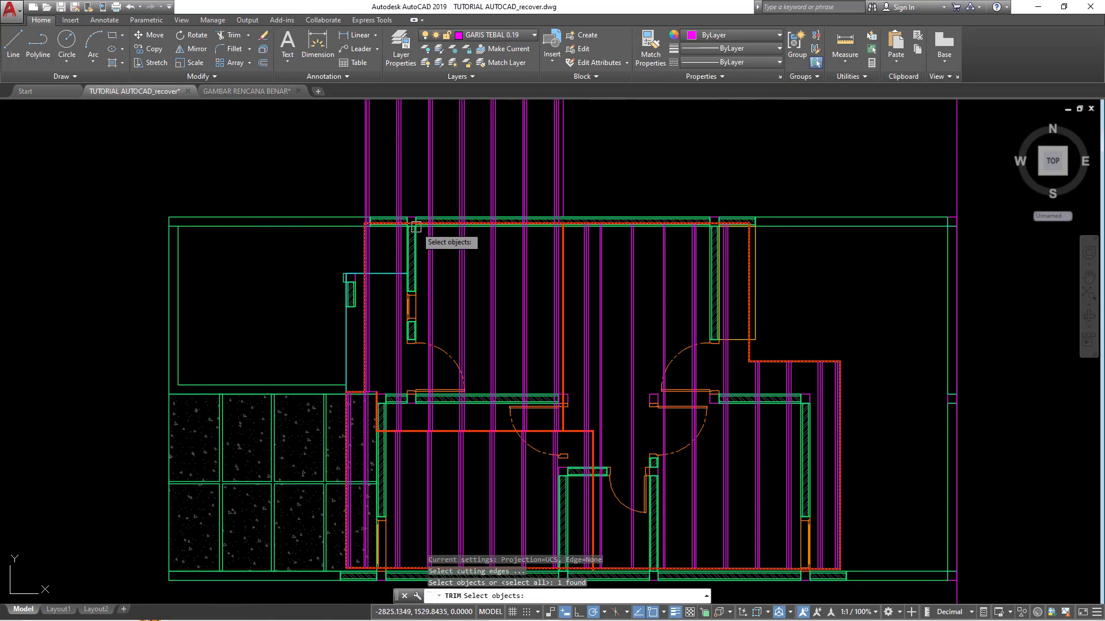
{"action": "key", "text": "Return"}
{"action": "left_click", "coordinate": [111, 168]}
{"action": "left_click", "coordinate": [296, 165]}
{"action": "key", "text": "Escape"}
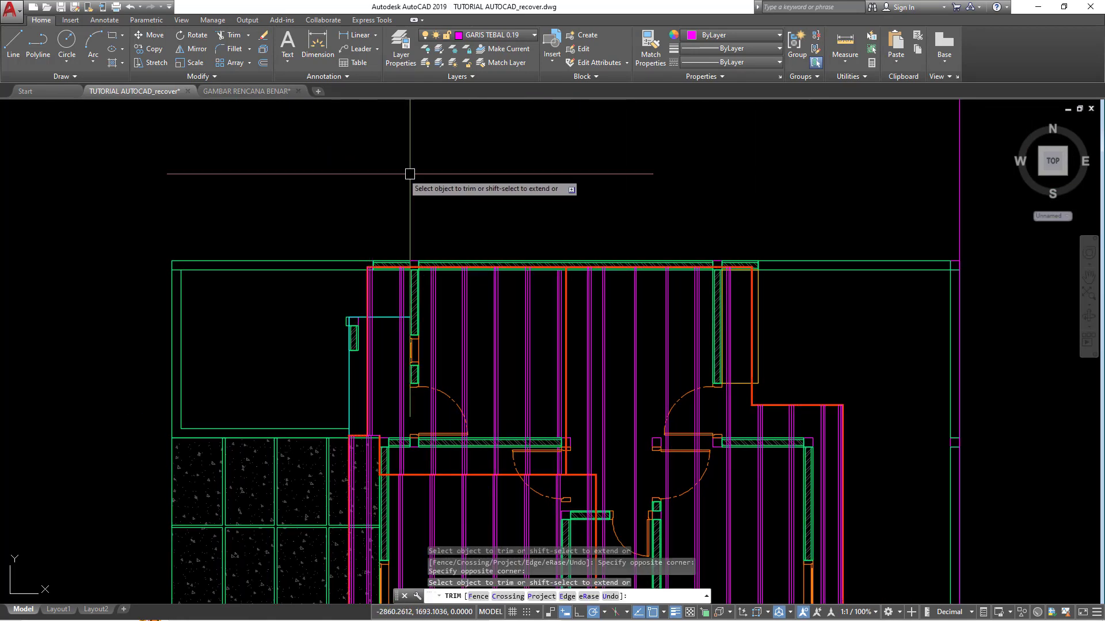
{"action": "scroll", "coordinate": [447, 190], "scroll_direction": "down", "scroll_amount": 4}
{"action": "scroll", "coordinate": [488, 238], "scroll_direction": "up", "scroll_amount": 2}
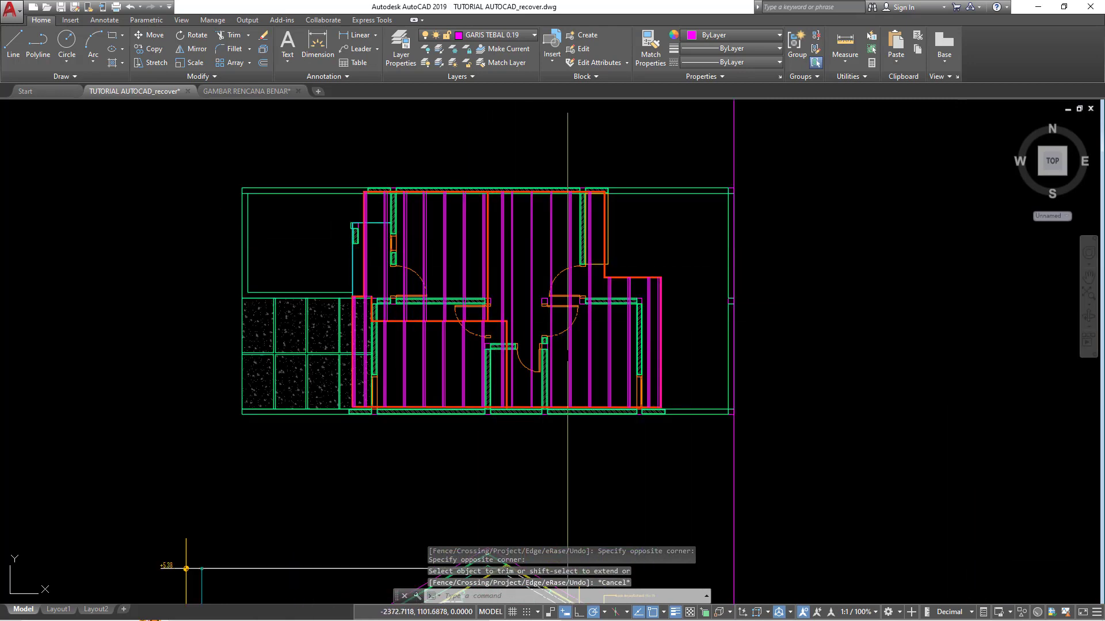
{"action": "scroll", "coordinate": [555, 345], "scroll_direction": "up", "scroll_amount": 2}
{"action": "scroll", "coordinate": [518, 334], "scroll_direction": "up", "scroll_amount": 2}
{"action": "scroll", "coordinate": [490, 322], "scroll_direction": "up", "scroll_amount": 1}
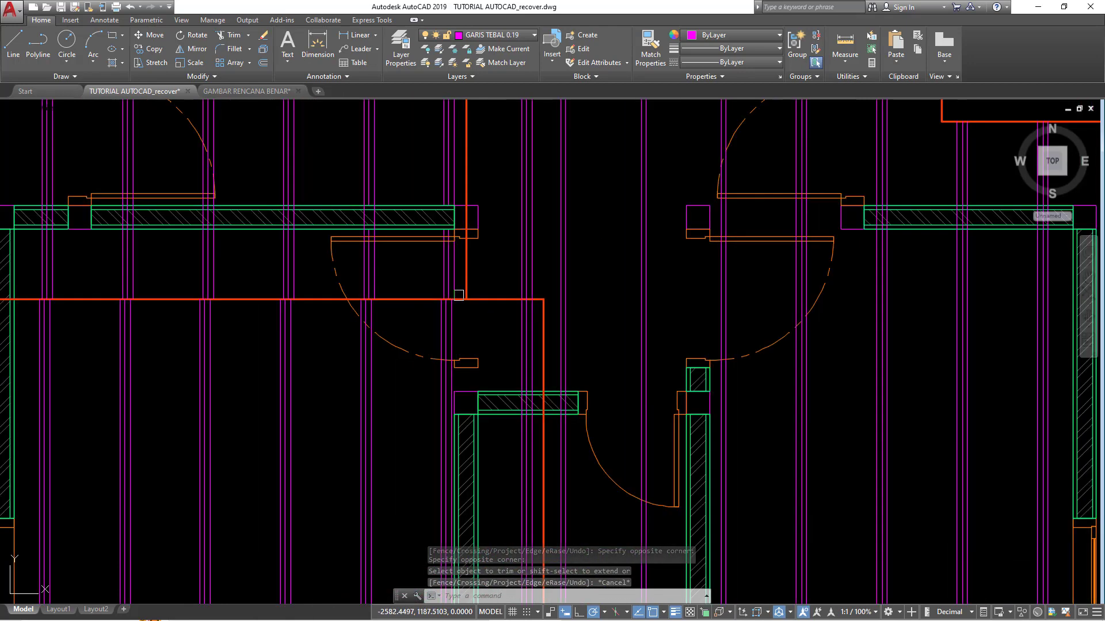
{"action": "scroll", "coordinate": [471, 326], "scroll_direction": "down", "scroll_amount": 4}
{"action": "scroll", "coordinate": [458, 291], "scroll_direction": "up", "scroll_amount": 2}
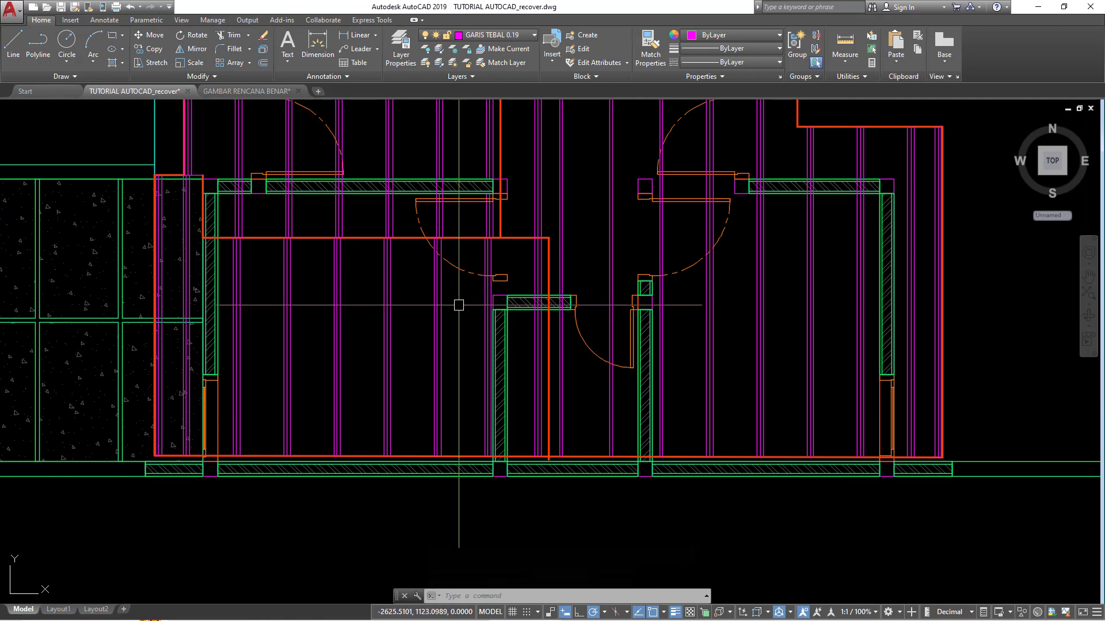
Step: Select the magenta rafter lines in the lower-left room
{"action": "left_click", "coordinate": [458, 305]}
{"action": "left_click", "coordinate": [222, 294]}
{"action": "scroll", "coordinate": [184, 264], "scroll_direction": "up", "scroll_amount": 3}
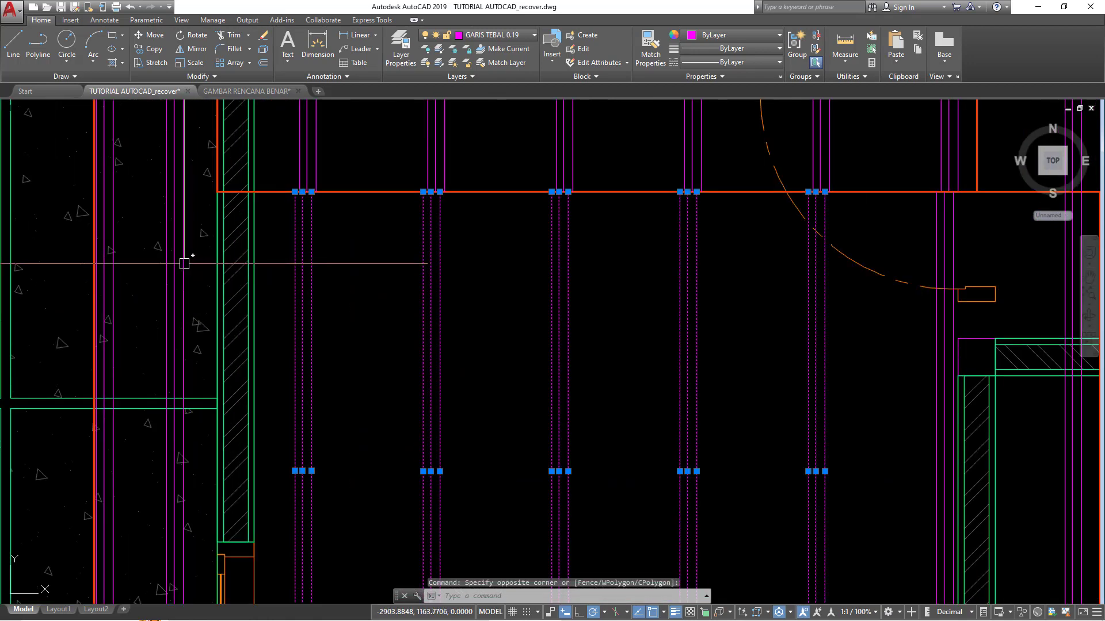
{"action": "left_click", "coordinate": [184, 263]}
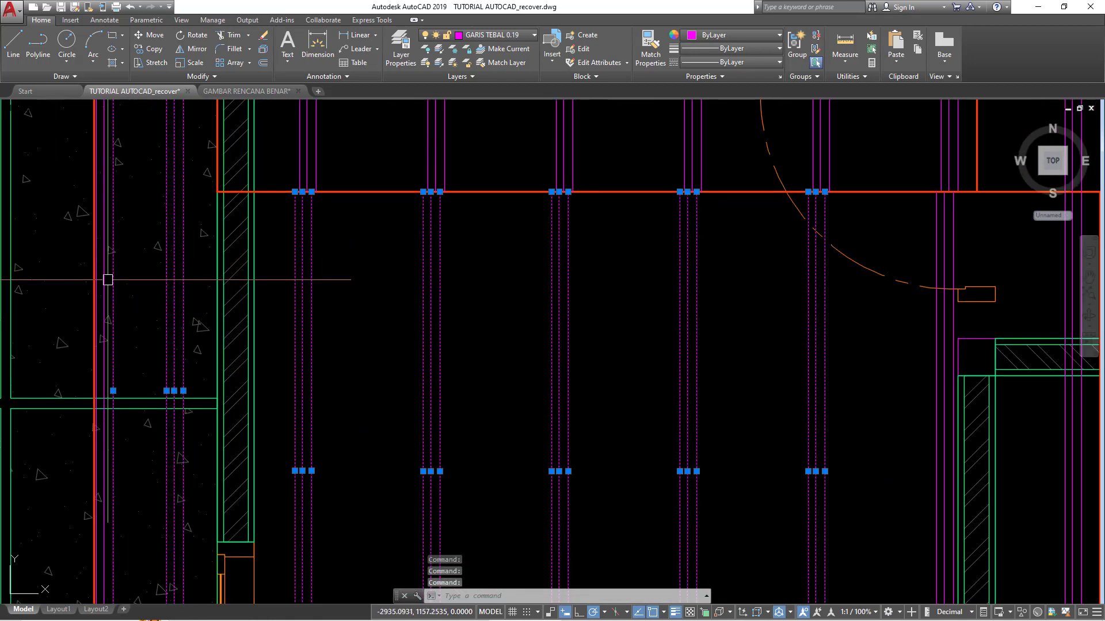
{"action": "scroll", "coordinate": [108, 280], "scroll_direction": "up", "scroll_amount": 2}
{"action": "scroll", "coordinate": [150, 294], "scroll_direction": "down", "scroll_amount": 5}
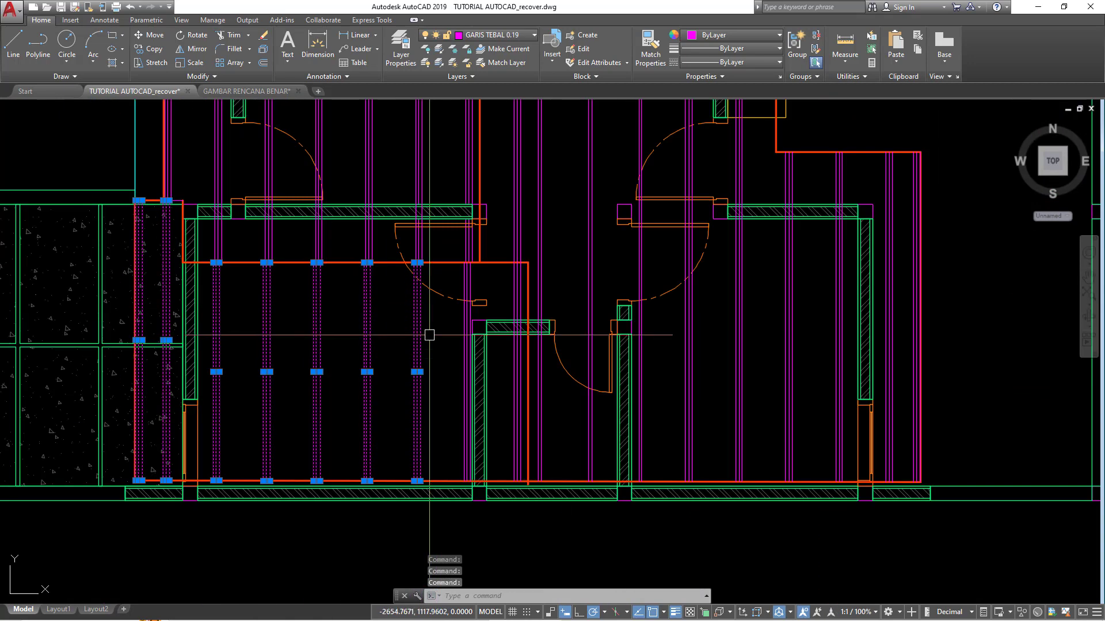
{"action": "scroll", "coordinate": [517, 245], "scroll_direction": "up", "scroll_amount": 2}
Step: Add the remaining lower-room rafter lines and show the Object Color choices
{"action": "left_click", "coordinate": [418, 293]}
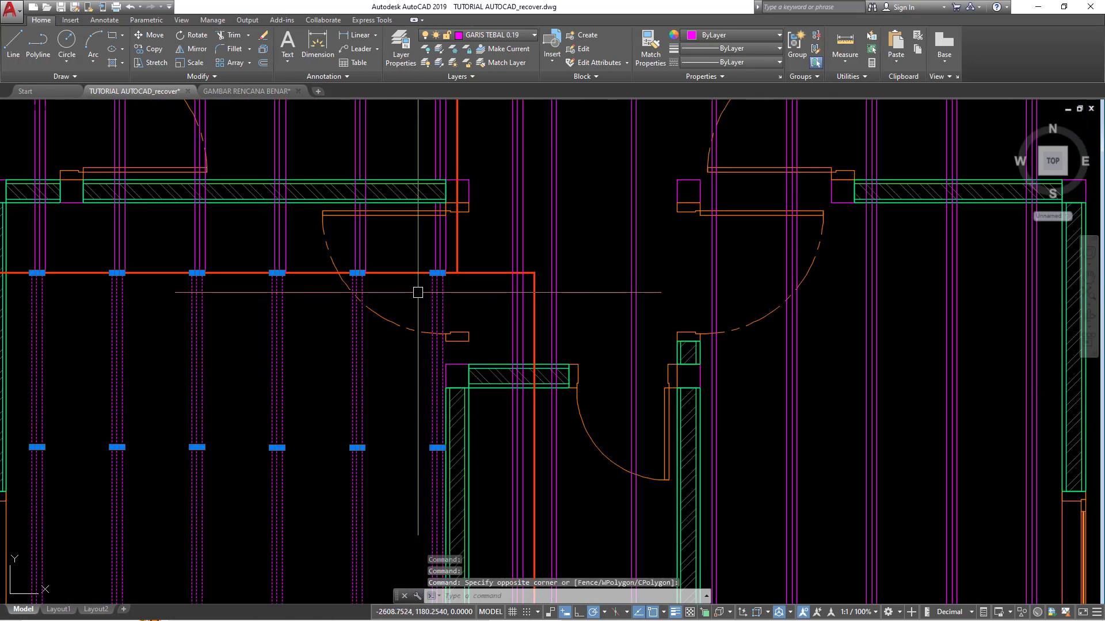
{"action": "scroll", "coordinate": [522, 306], "scroll_direction": "up", "scroll_amount": 2}
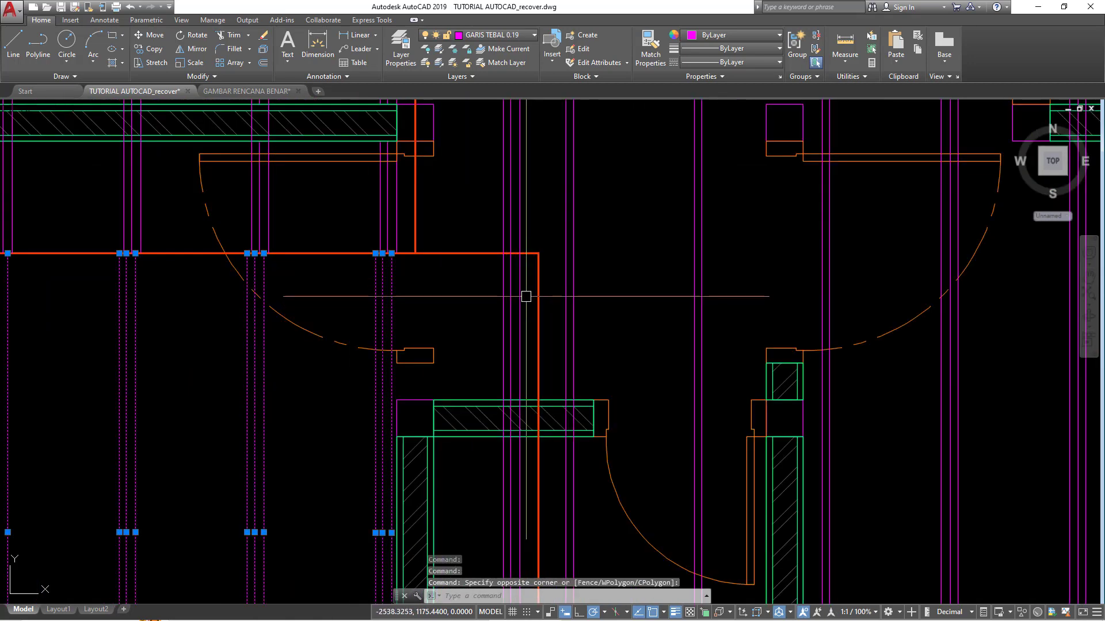
{"action": "scroll", "coordinate": [526, 296], "scroll_direction": "down", "scroll_amount": 2}
{"action": "scroll", "coordinate": [523, 308], "scroll_direction": "down", "scroll_amount": 1}
{"action": "scroll", "coordinate": [521, 333], "scroll_direction": "up", "scroll_amount": 1}
{"action": "scroll", "coordinate": [514, 368], "scroll_direction": "up", "scroll_amount": 2}
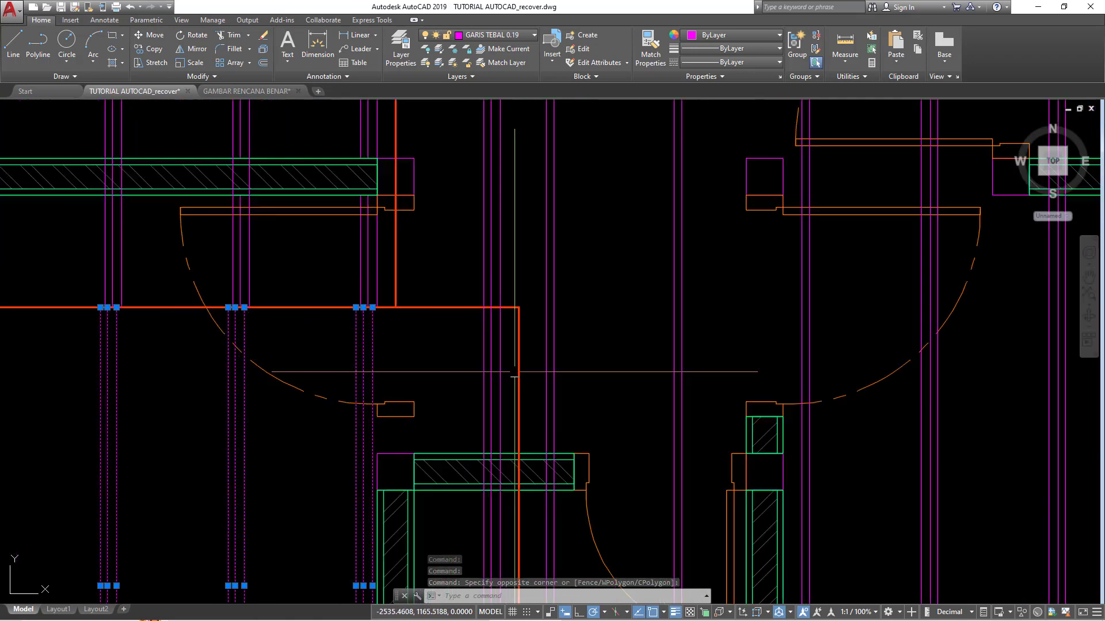
{"action": "left_click", "coordinate": [476, 352]}
{"action": "scroll", "coordinate": [483, 358], "scroll_direction": "down", "scroll_amount": 3}
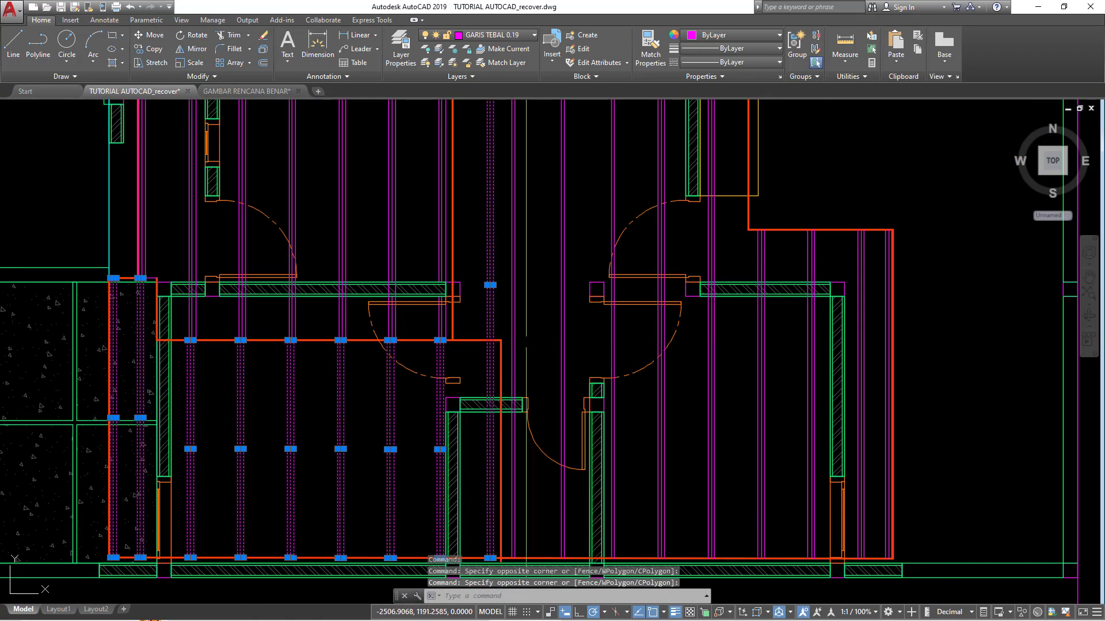
{"action": "scroll", "coordinate": [538, 330], "scroll_direction": "down", "scroll_amount": 1}
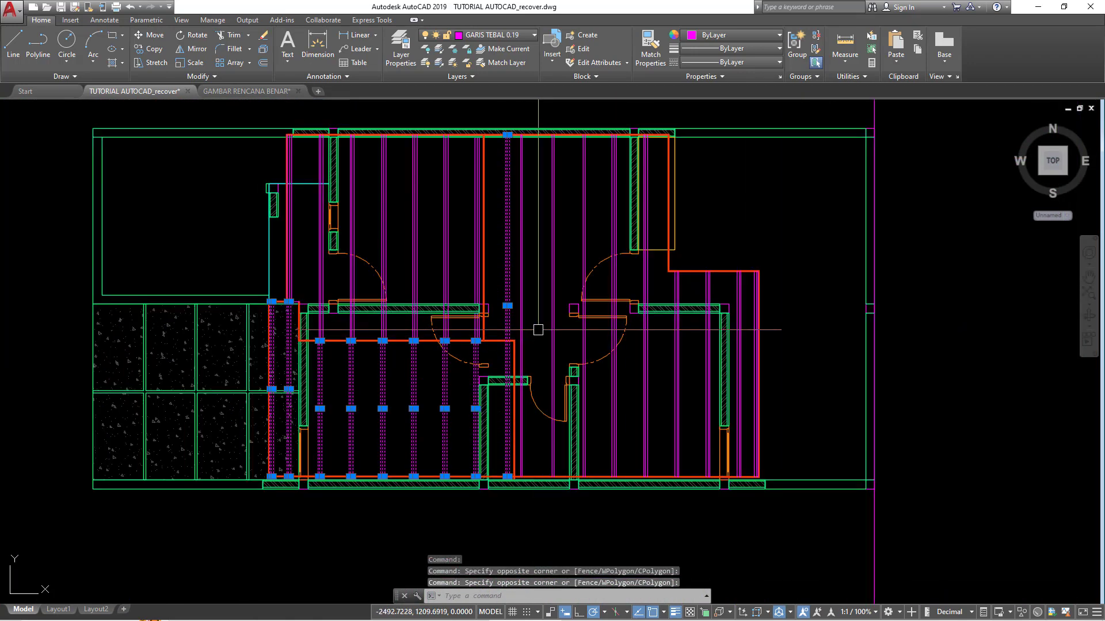
{"action": "left_click", "coordinate": [729, 34]}
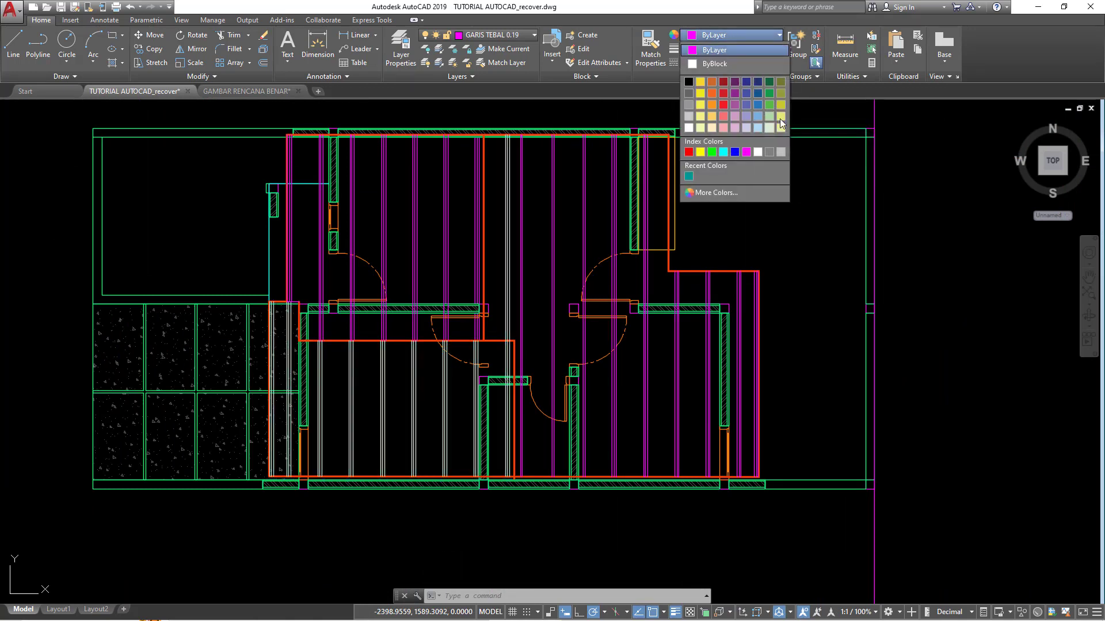
Step: Make the selected lower-room rafter lines red (237,31,36) and clear the selection
{"action": "left_click", "coordinate": [723, 108]}
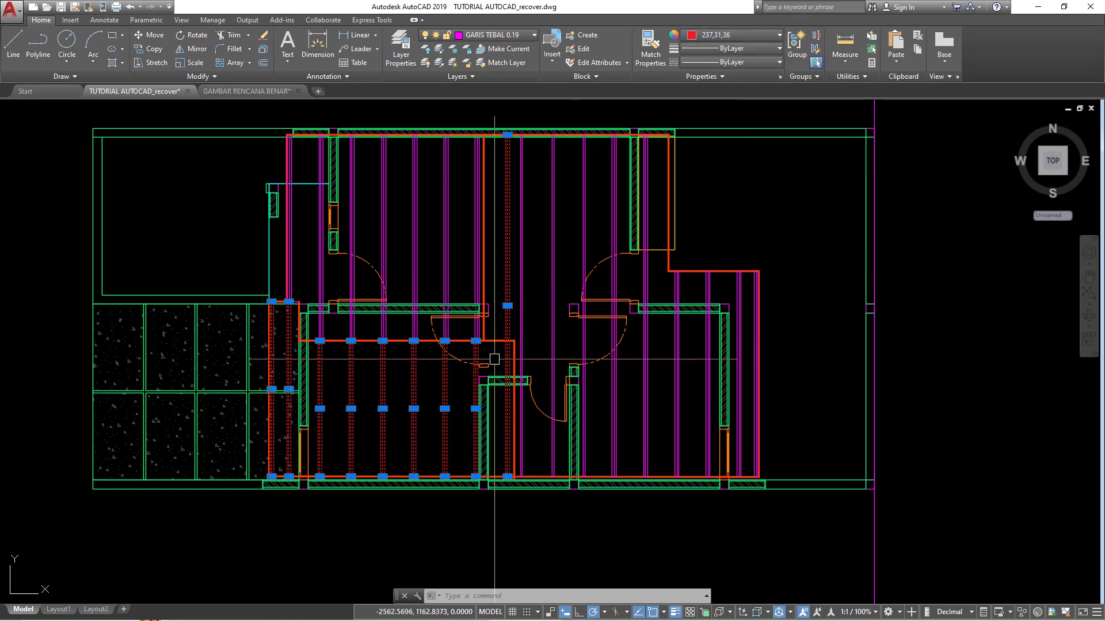
{"action": "scroll", "coordinate": [506, 345], "scroll_direction": "up", "scroll_amount": 5}
{"action": "key", "text": "Escape"}
Step: Start another trim on the framing lines, then cancel it
{"action": "key", "text": "Return"}
{"action": "scroll", "coordinate": [557, 305], "scroll_direction": "down", "scroll_amount": 3}
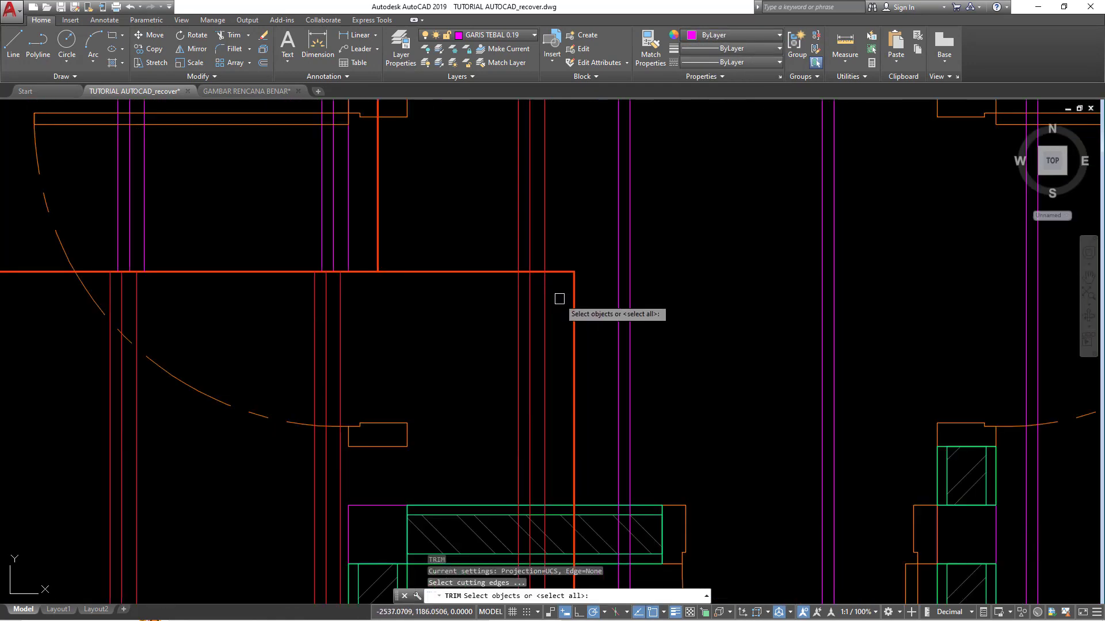
{"action": "key", "text": "Return"}
{"action": "left_click", "coordinate": [558, 241]}
{"action": "left_click", "coordinate": [516, 261]}
{"action": "scroll", "coordinate": [515, 260], "scroll_direction": "down", "scroll_amount": 2}
{"action": "scroll", "coordinate": [516, 260], "scroll_direction": "down", "scroll_amount": 4}
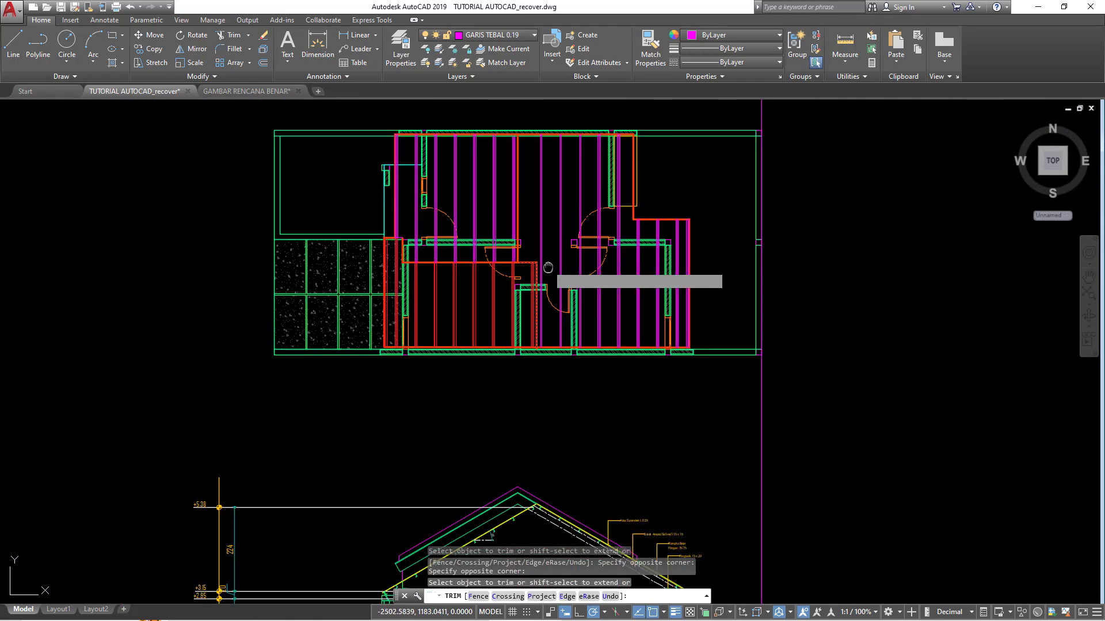
{"action": "middle_click_drag", "start_coordinate": [547, 266], "coordinate": [529, 311]}
{"action": "key", "text": "Escape"}
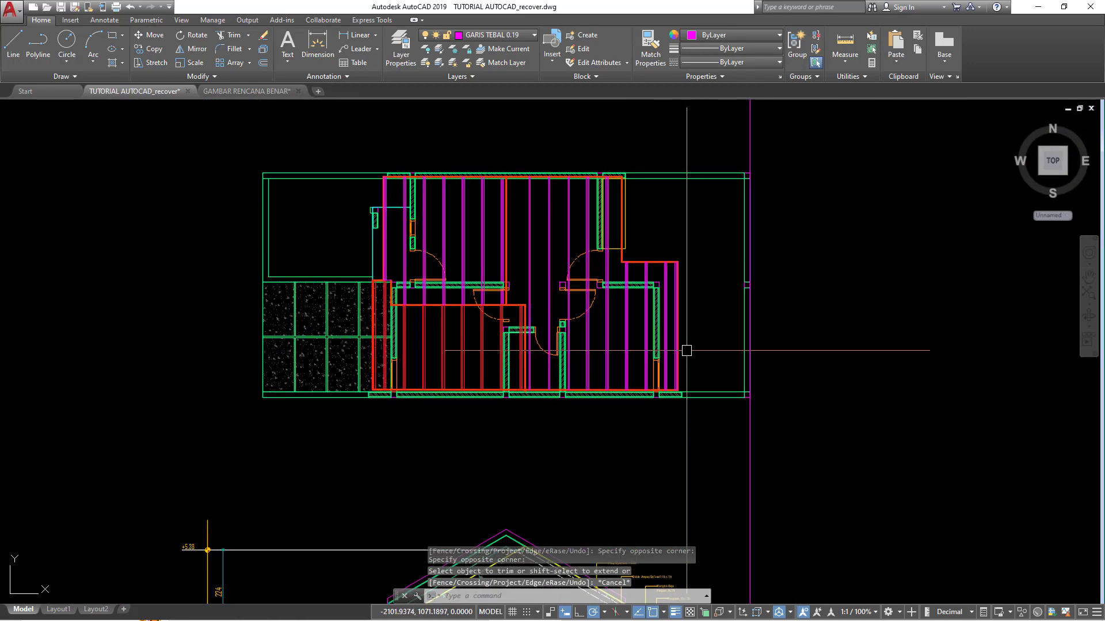
Step: Window-select the framing lines of the right-hand rooms
{"action": "middle_click_drag", "start_coordinate": [395, 227], "coordinate": [403, 245]}
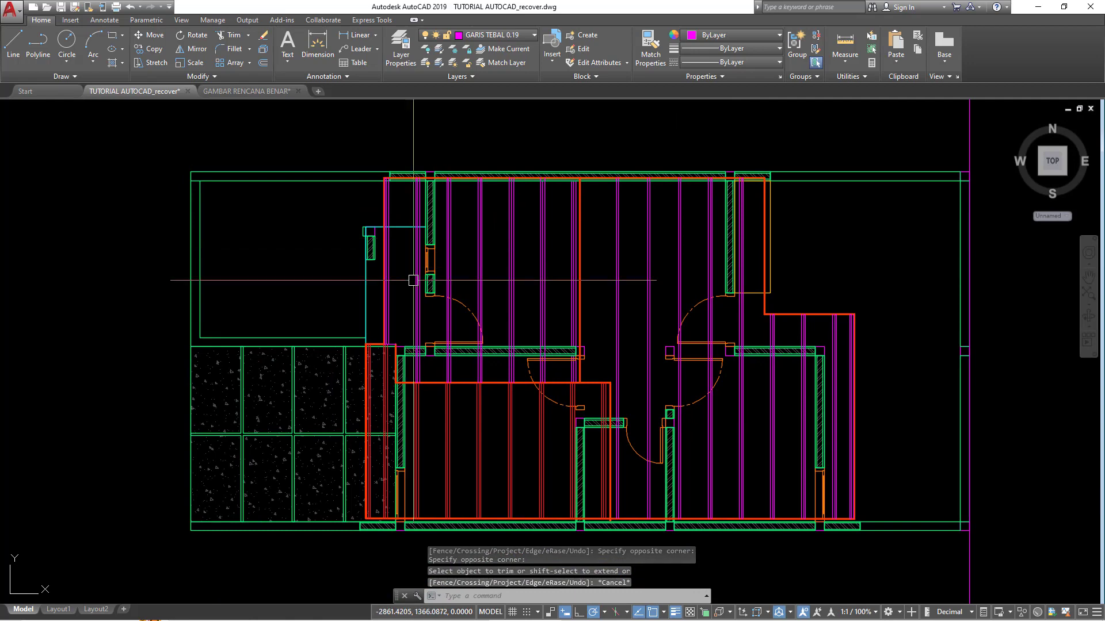
{"action": "scroll", "coordinate": [403, 332], "scroll_direction": "up", "scroll_amount": 2}
{"action": "middle_click_drag", "start_coordinate": [448, 293], "coordinate": [439, 339]}
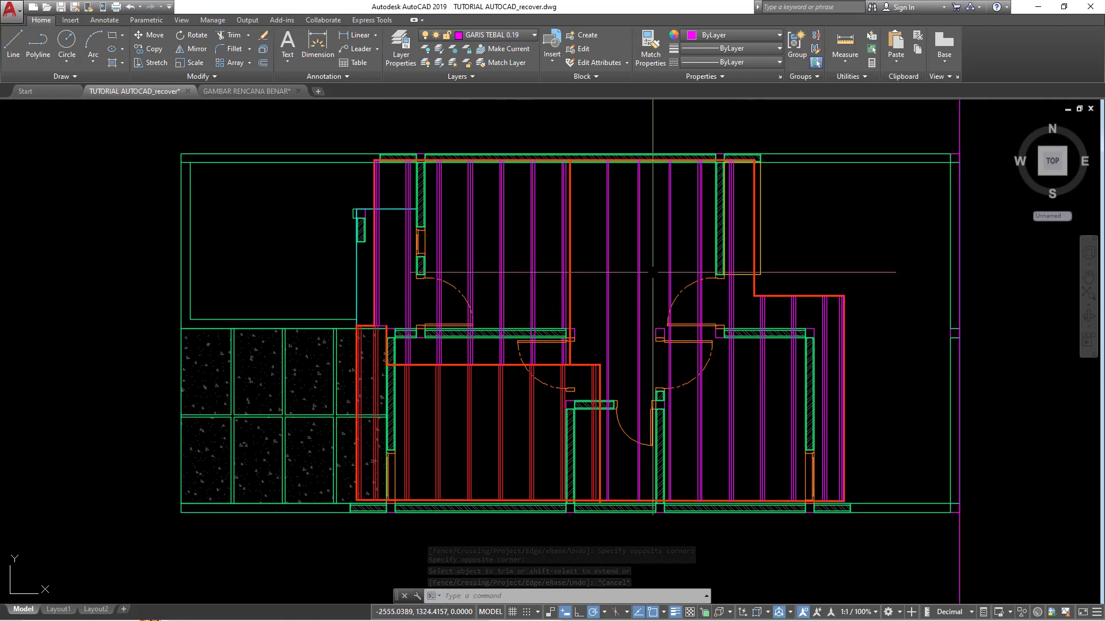
{"action": "scroll", "coordinate": [858, 332], "scroll_direction": "up", "scroll_amount": 2}
{"action": "left_click", "coordinate": [829, 282]}
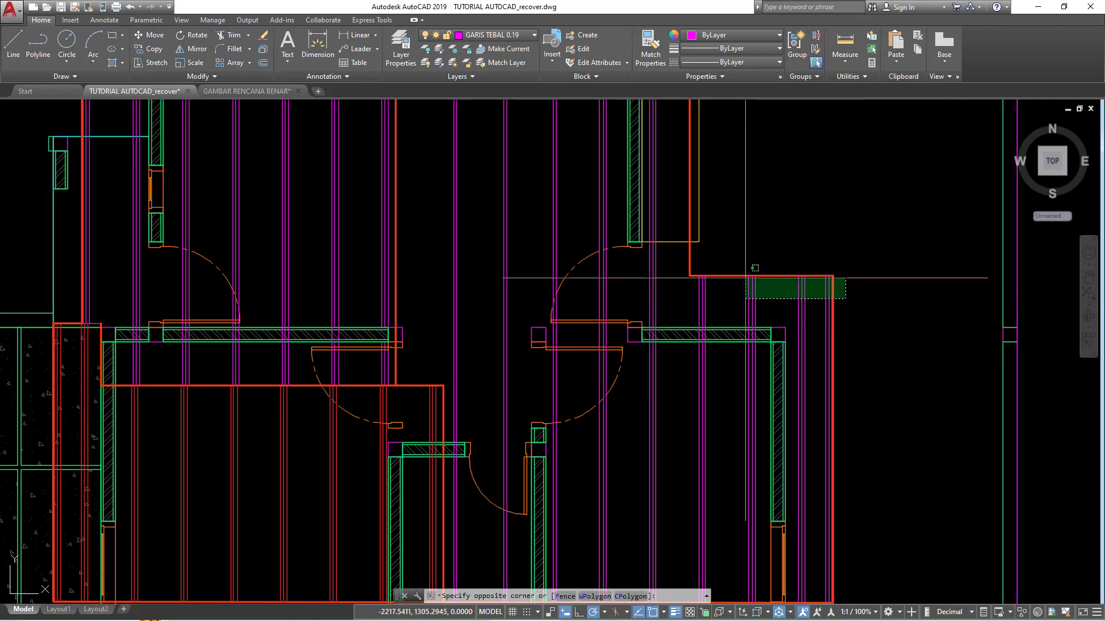
{"action": "left_click", "coordinate": [638, 296]}
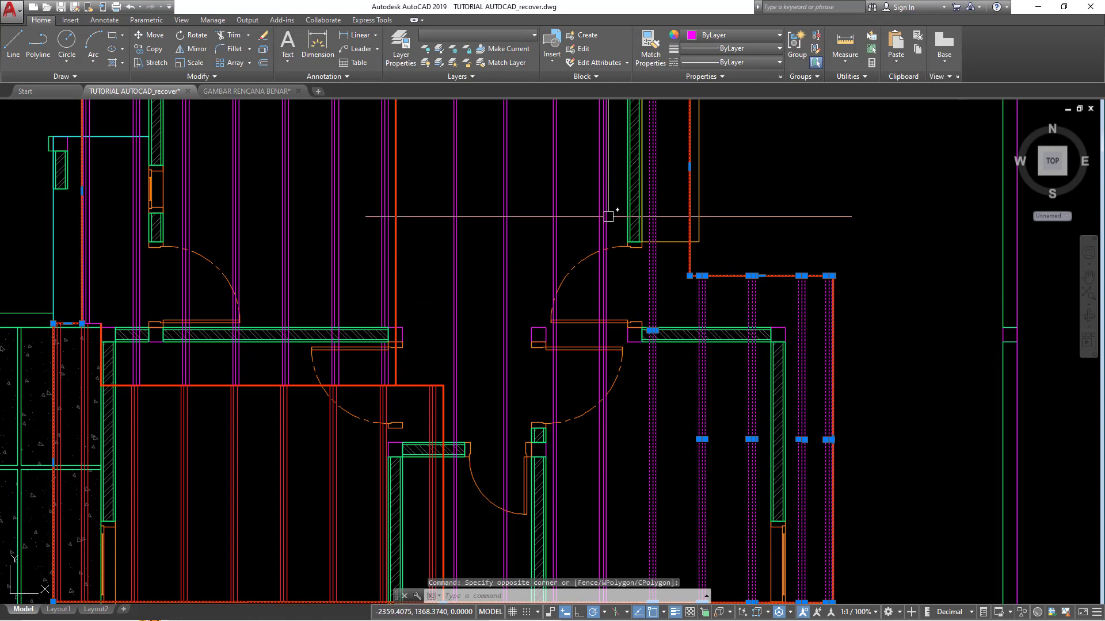
Step: Add more vertical rafter lines to the selection, then cancel it
{"action": "left_click", "coordinate": [455, 201]}
{"action": "scroll", "coordinate": [403, 230], "scroll_direction": "up", "scroll_amount": 2}
{"action": "scroll", "coordinate": [476, 292], "scroll_direction": "up", "scroll_amount": 2}
{"action": "scroll", "coordinate": [460, 289], "scroll_direction": "down", "scroll_amount": 2}
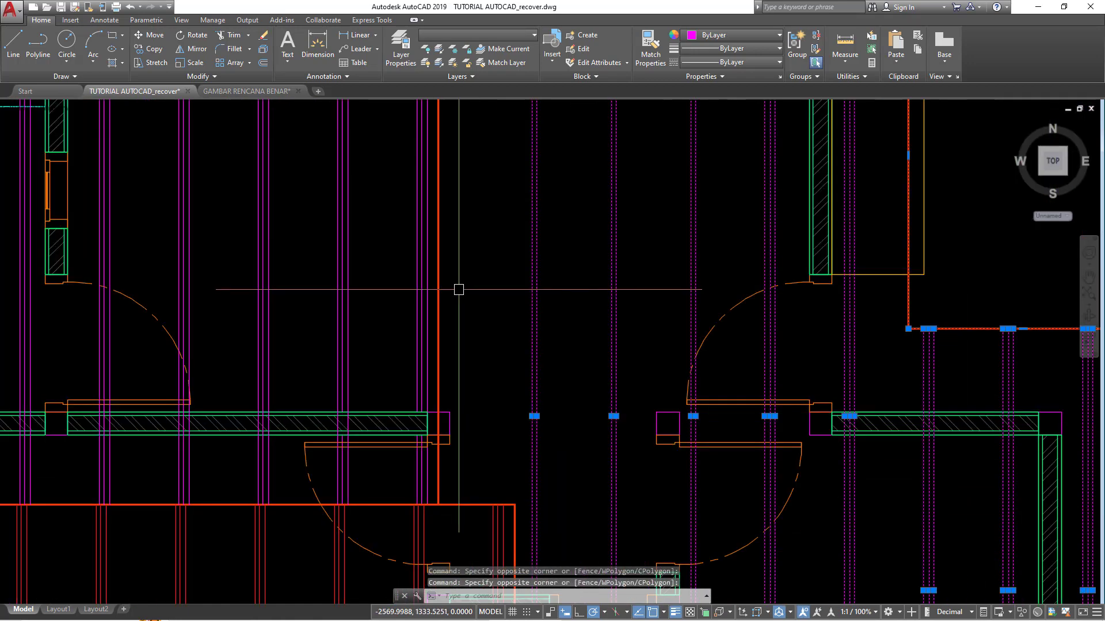
{"action": "scroll", "coordinate": [459, 289], "scroll_direction": "down", "scroll_amount": 2}
{"action": "left_click", "coordinate": [464, 276]}
{"action": "left_click", "coordinate": [271, 230]}
{"action": "left_click", "coordinate": [260, 205]}
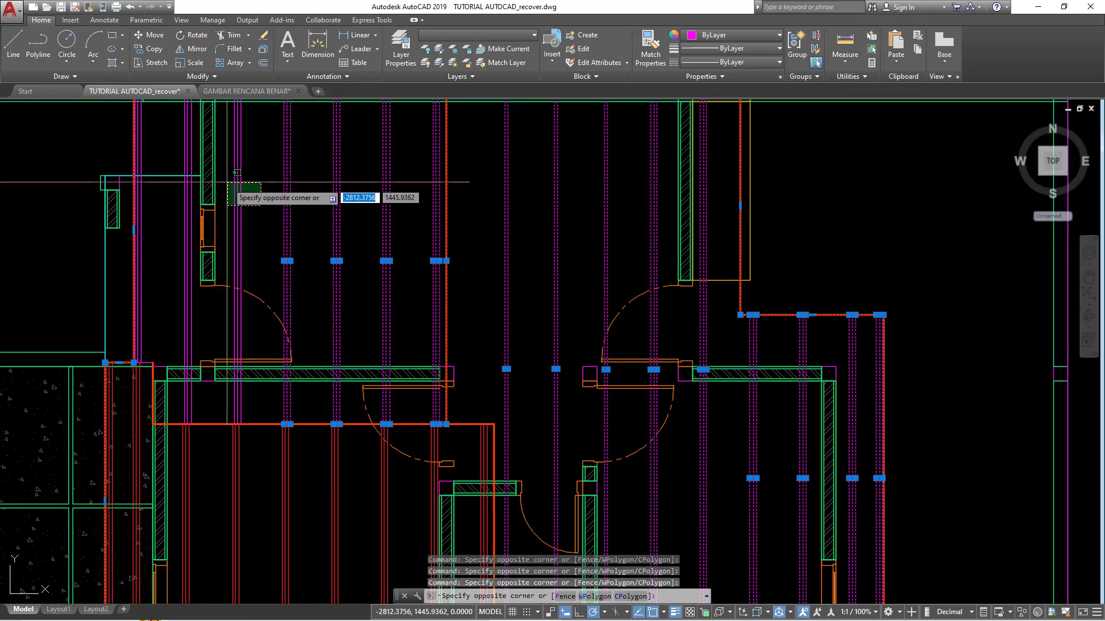
{"action": "scroll", "coordinate": [394, 315], "scroll_direction": "down", "scroll_amount": 2}
{"action": "scroll", "coordinate": [432, 320], "scroll_direction": "up", "scroll_amount": 2}
{"action": "key", "text": "Escape"}
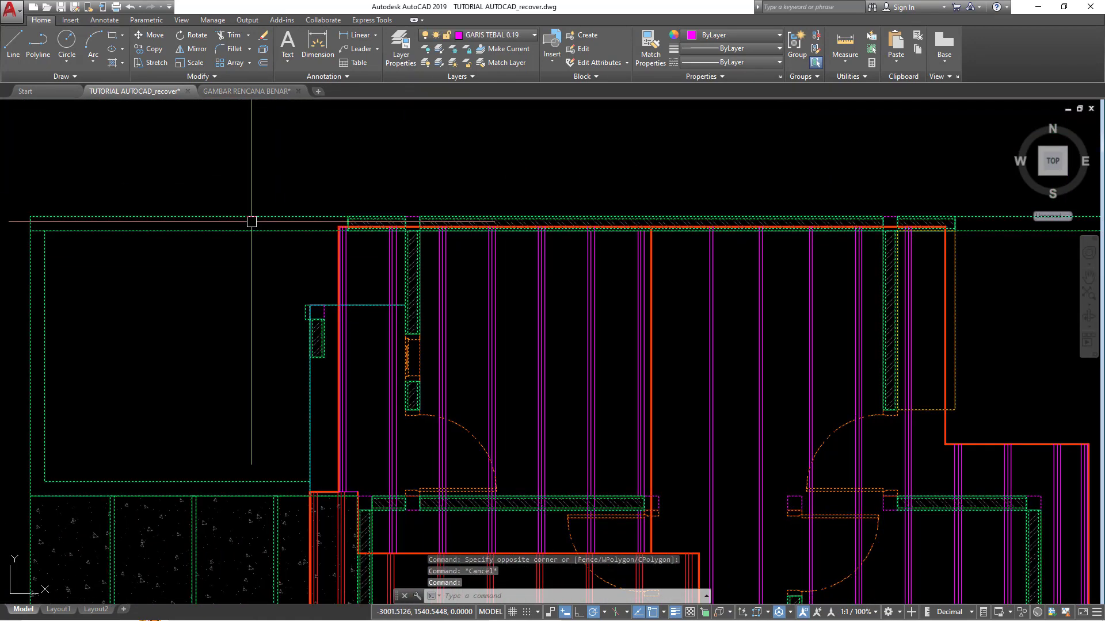
Step: Hide the floor-plan block using Isolate > Hide Objects
{"action": "right_click", "coordinate": [242, 225]}
{"action": "mouse_move", "coordinate": [284, 335]}
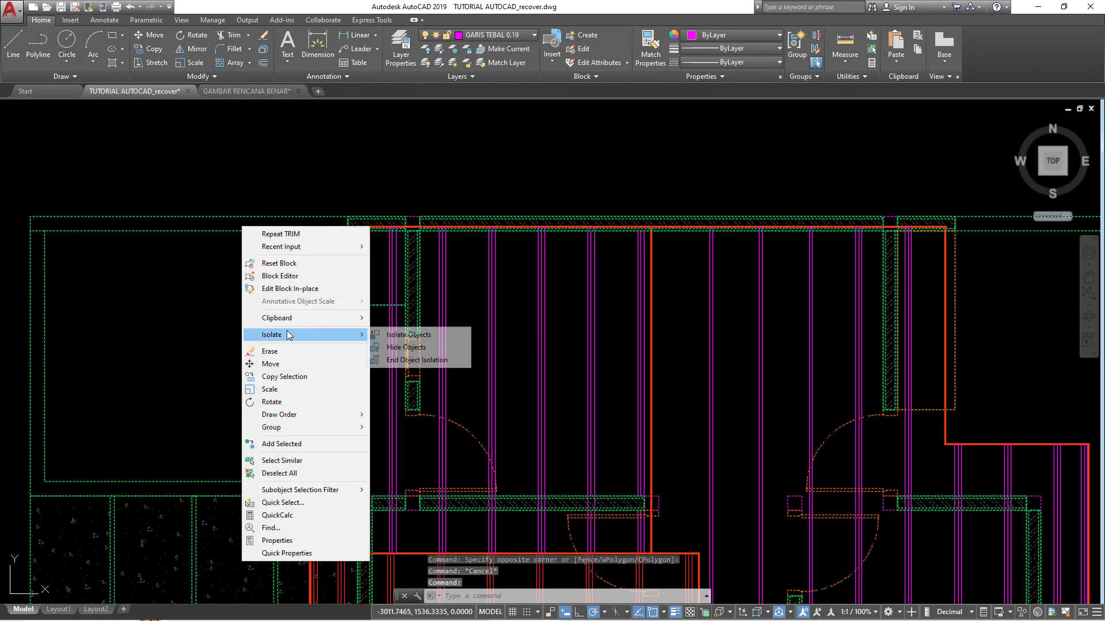
{"action": "left_click", "coordinate": [404, 349]}
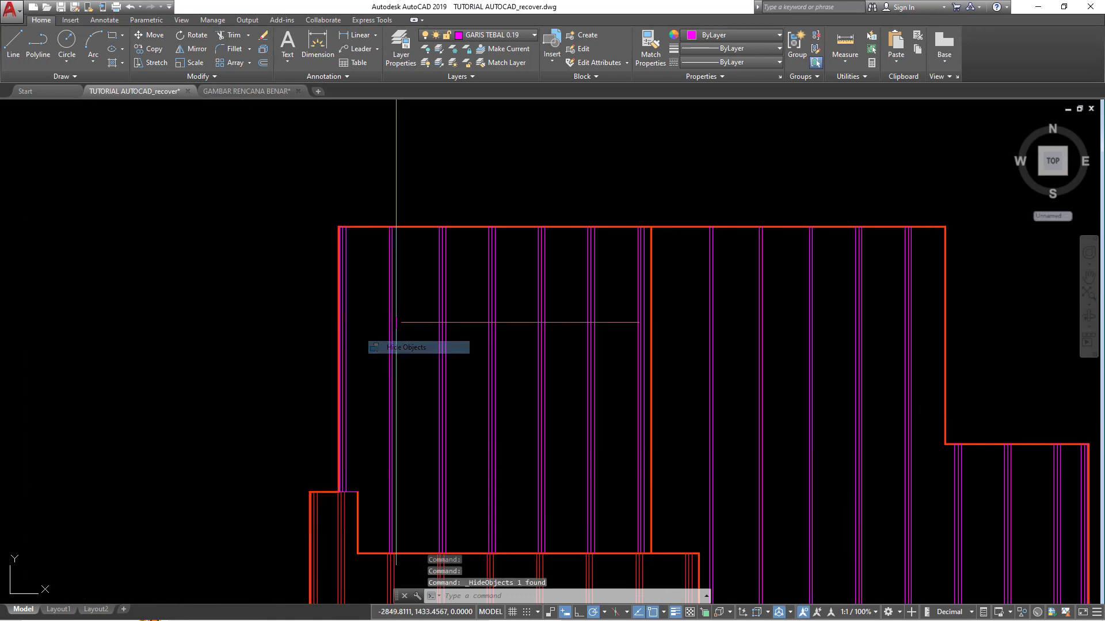
{"action": "scroll", "coordinate": [379, 288], "scroll_direction": "down", "scroll_amount": 5}
{"action": "left_click", "coordinate": [293, 223]}
Step: Window-select the 78 roof-framing objects and combine them into one unnamed group
{"action": "left_click", "coordinate": [579, 470]}
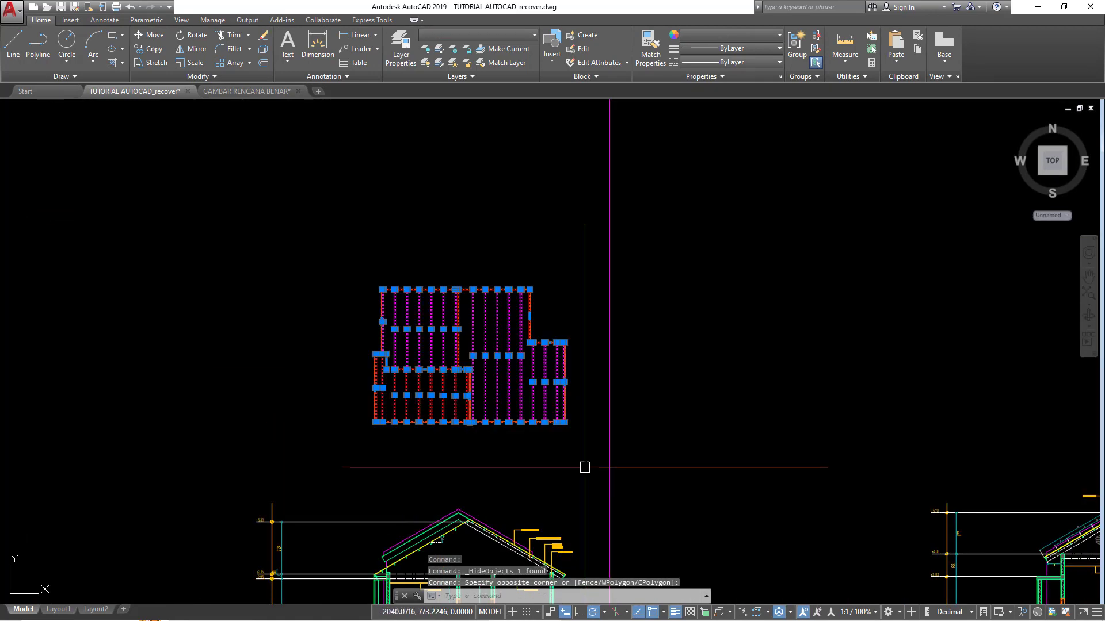
{"action": "key", "text": "Escape"}
{"action": "scroll", "coordinate": [478, 382], "scroll_direction": "up", "scroll_amount": 4}
{"action": "scroll", "coordinate": [453, 353], "scroll_direction": "up", "scroll_amount": 2}
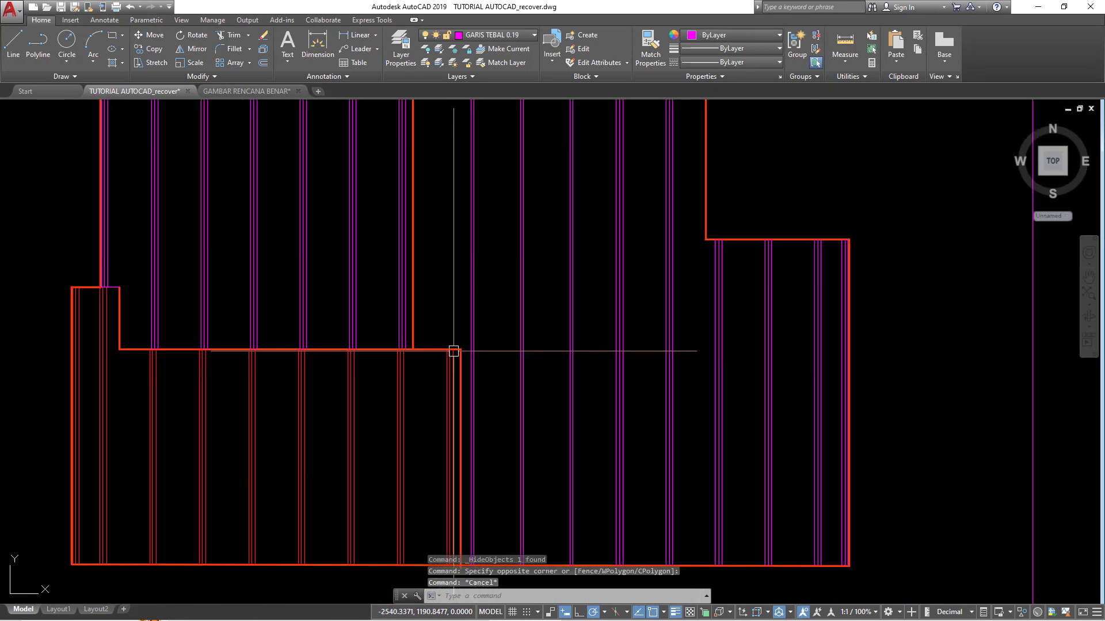
{"action": "scroll", "coordinate": [451, 351], "scroll_direction": "down", "scroll_amount": 4}
{"action": "left_click", "coordinate": [234, 180]}
{"action": "left_click", "coordinate": [636, 470]}
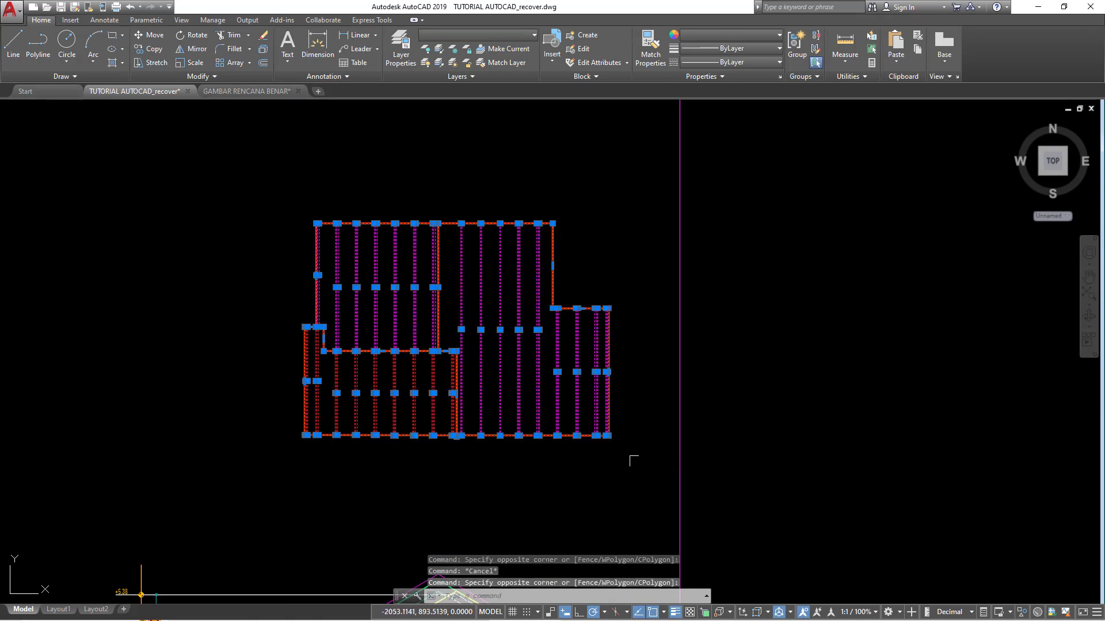
{"action": "type", "text": "G"}
{"action": "key", "text": "Return"}
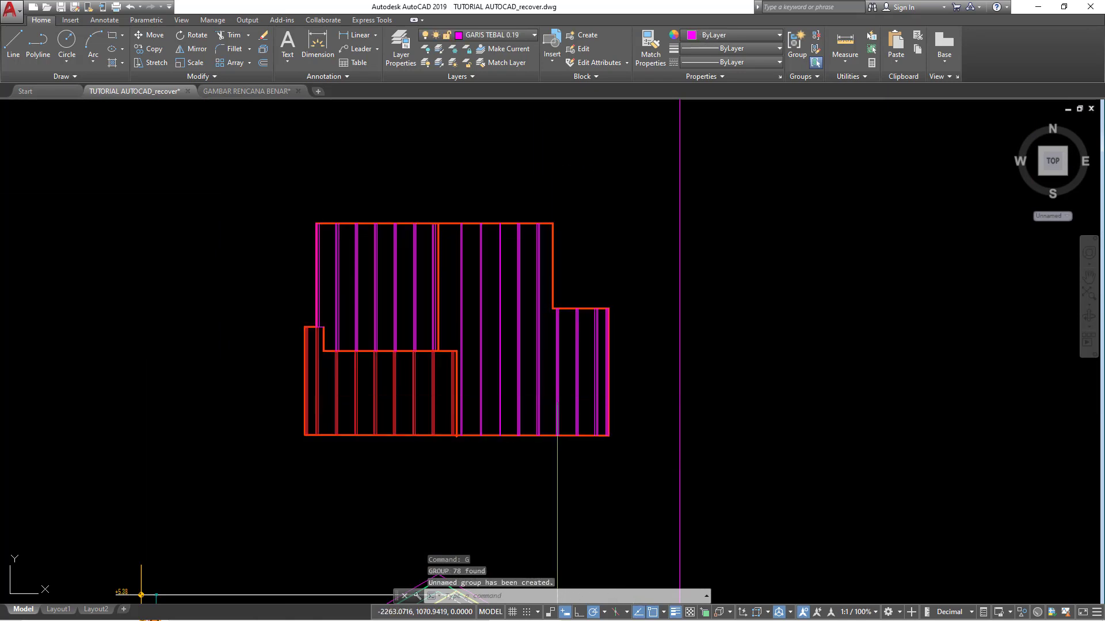
Step: Show the hidden floor plan again with Isolate > End Object Isolation
{"action": "right_click", "coordinate": [615, 192]}
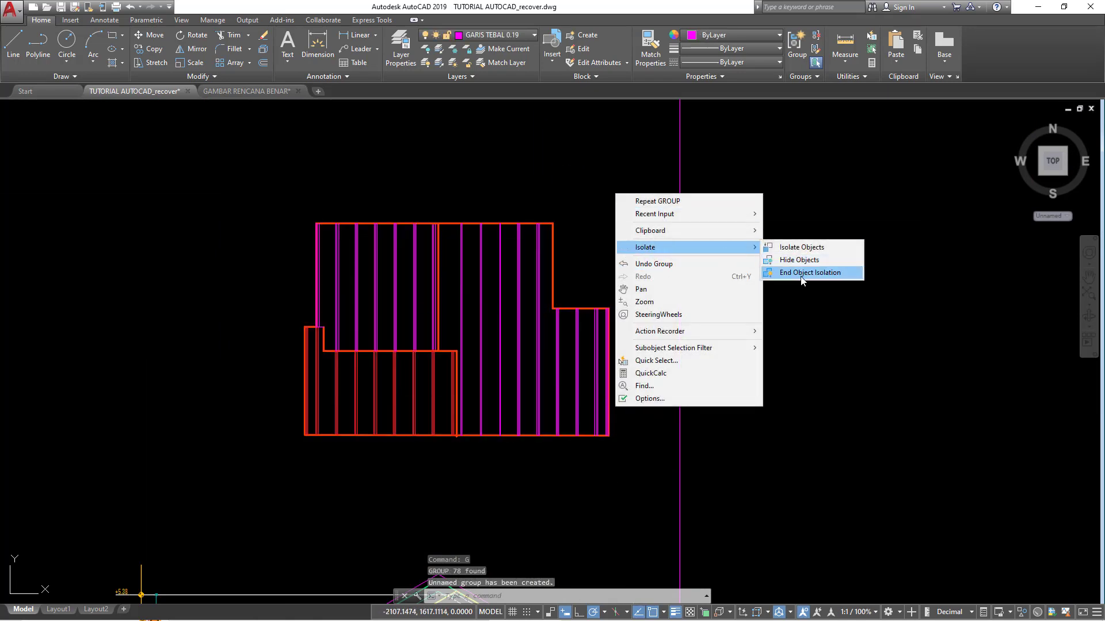
{"action": "left_click", "coordinate": [801, 274]}
{"action": "scroll", "coordinate": [576, 248], "scroll_direction": "up", "scroll_amount": 4}
{"action": "scroll", "coordinate": [575, 248], "scroll_direction": "down", "scroll_amount": 2}
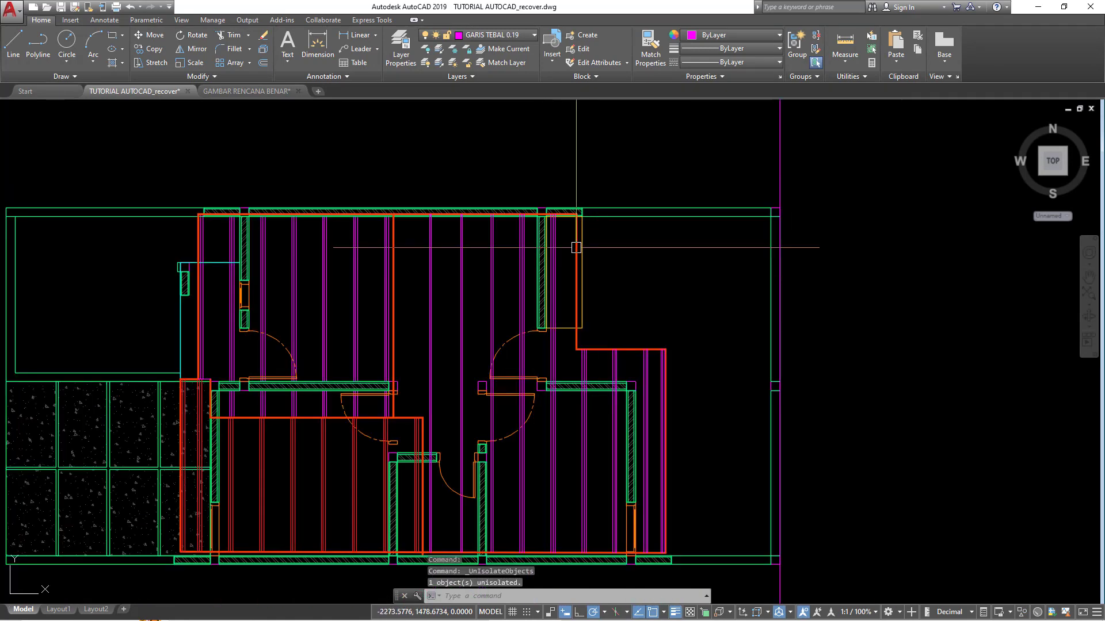
{"action": "scroll", "coordinate": [576, 247], "scroll_direction": "up", "scroll_amount": 1}
{"action": "scroll", "coordinate": [288, 222], "scroll_direction": "up", "scroll_amount": 2}
{"action": "scroll", "coordinate": [288, 222], "scroll_direction": "up", "scroll_amount": 1}
{"action": "scroll", "coordinate": [288, 222], "scroll_direction": "up", "scroll_amount": 2}
{"action": "type", "text": "M"}
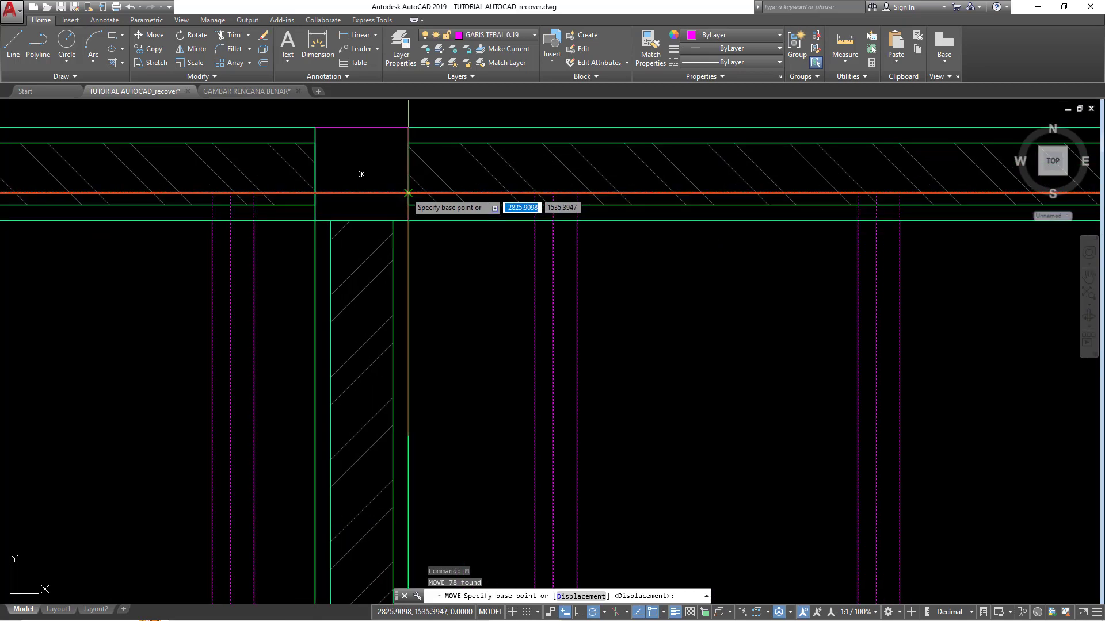
Step: Move the framing group from the wall-corner base point onto the plan
{"action": "left_click", "coordinate": [404, 197]}
{"action": "left_click", "coordinate": [398, 220]}
{"action": "scroll", "coordinate": [397, 220], "scroll_direction": "down", "scroll_amount": 6}
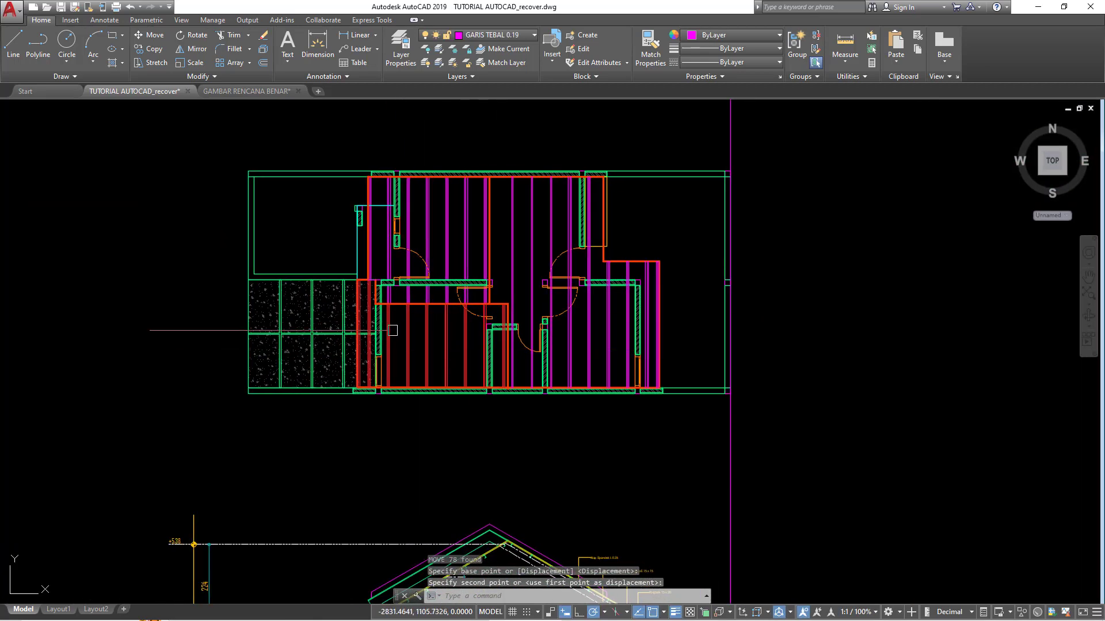
{"action": "scroll", "coordinate": [393, 330], "scroll_direction": "up", "scroll_amount": 3}
{"action": "scroll", "coordinate": [382, 316], "scroll_direction": "down", "scroll_amount": 3}
{"action": "scroll", "coordinate": [363, 344], "scroll_direction": "down", "scroll_amount": 4}
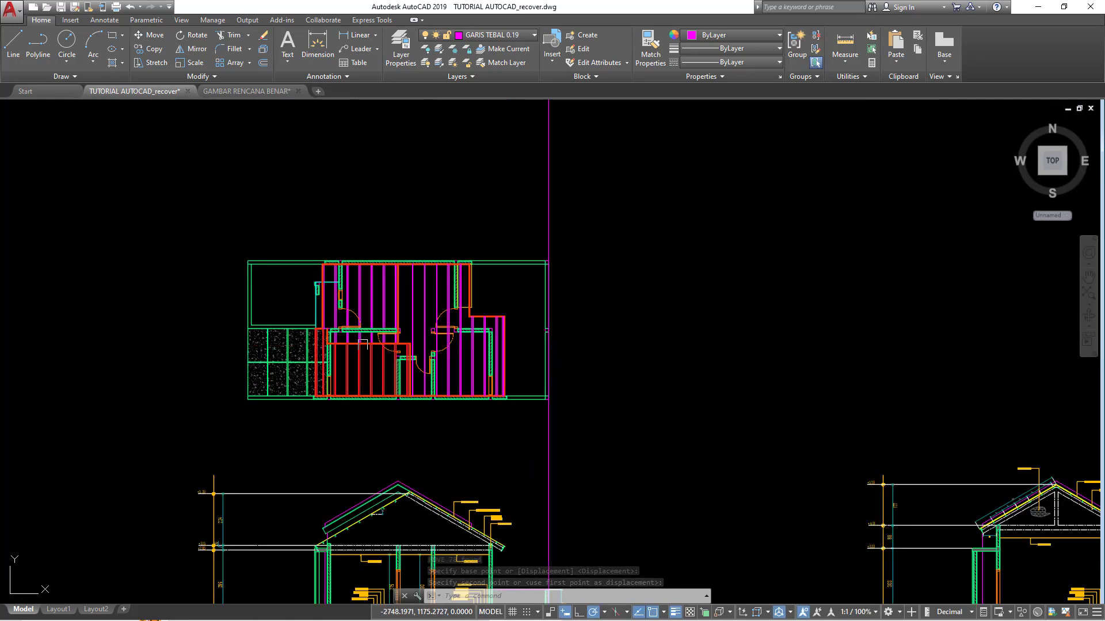
{"action": "scroll", "coordinate": [482, 348], "scroll_direction": "up", "scroll_amount": 2}
{"action": "scroll", "coordinate": [177, 241], "scroll_direction": "down", "scroll_amount": 2}
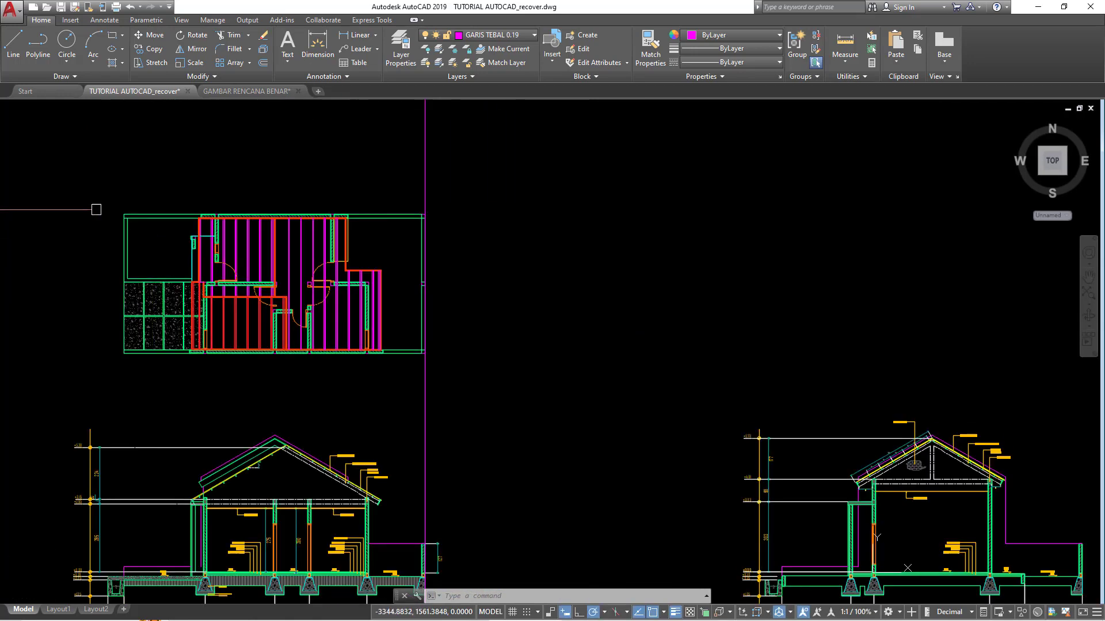
{"action": "left_click", "coordinate": [74, 186]}
Step: Select the whole roof-framing plan, abandoning an accidental copy
{"action": "left_click", "coordinate": [506, 383]}
{"action": "middle_click_drag", "start_coordinate": [477, 384], "coordinate": [689, 388]}
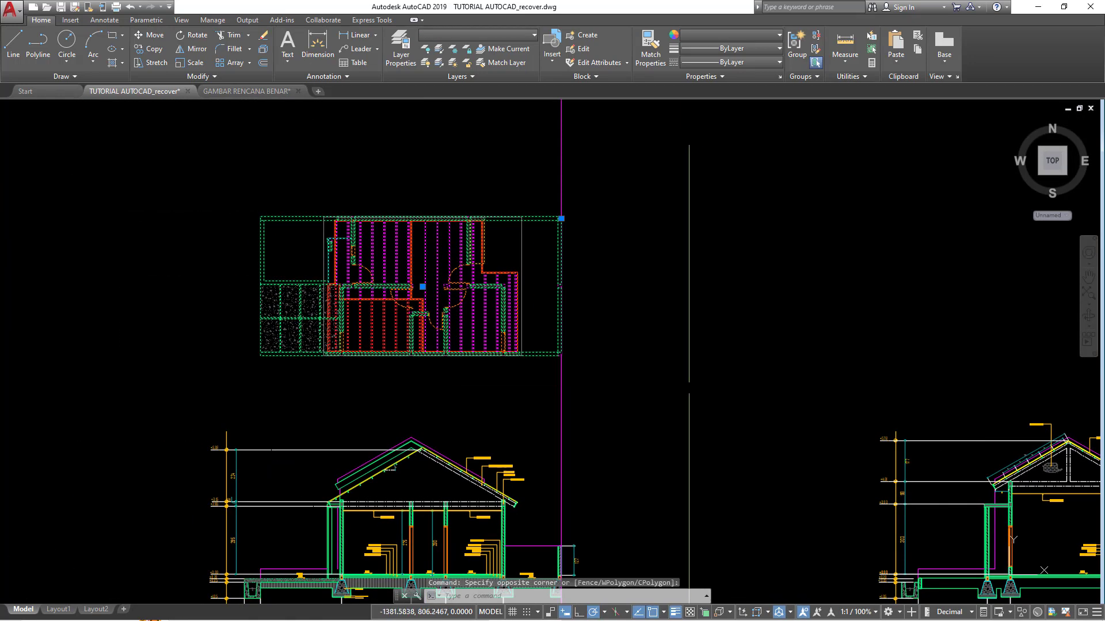
{"action": "type", "text": "CO"}
{"action": "key", "text": "Return"}
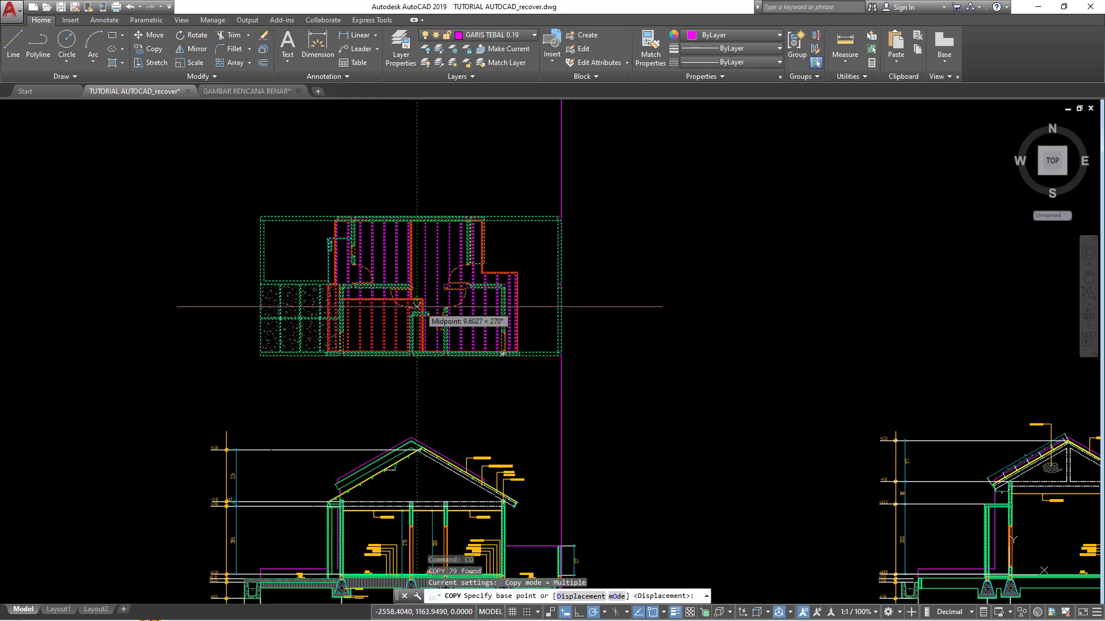
{"action": "key", "text": "Escape"}
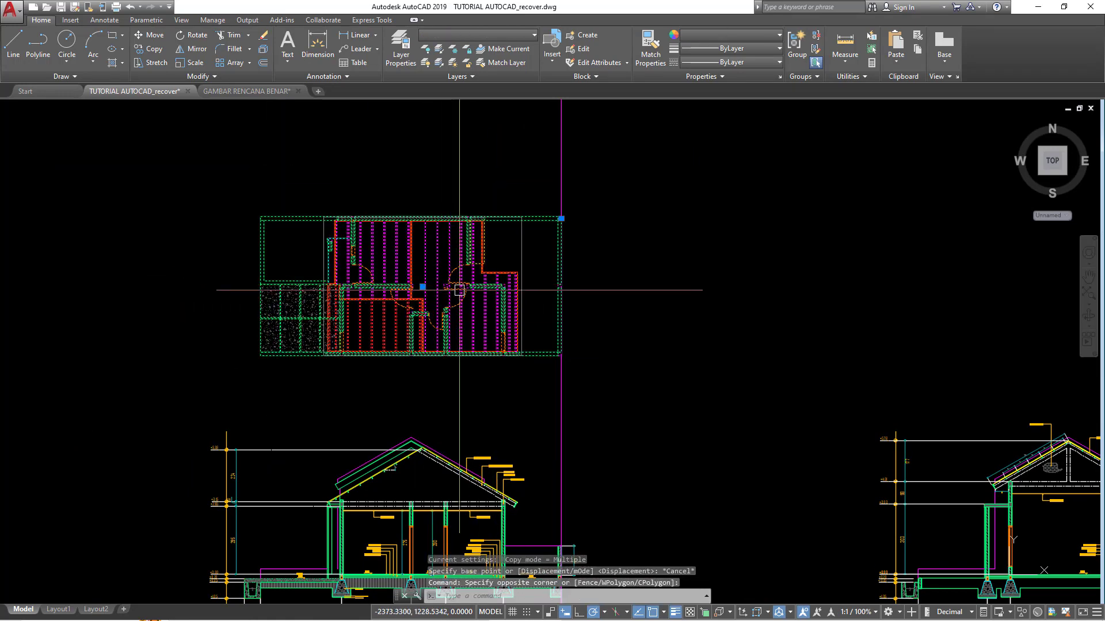
Step: Move the roof-framing plan beside the DENAH KUDA KUDA plan
{"action": "type", "text": "m"}
{"action": "key", "text": "Return"}
{"action": "left_click", "coordinate": [558, 292]}
{"action": "scroll", "coordinate": [633, 299], "scroll_direction": "down", "scroll_amount": 5}
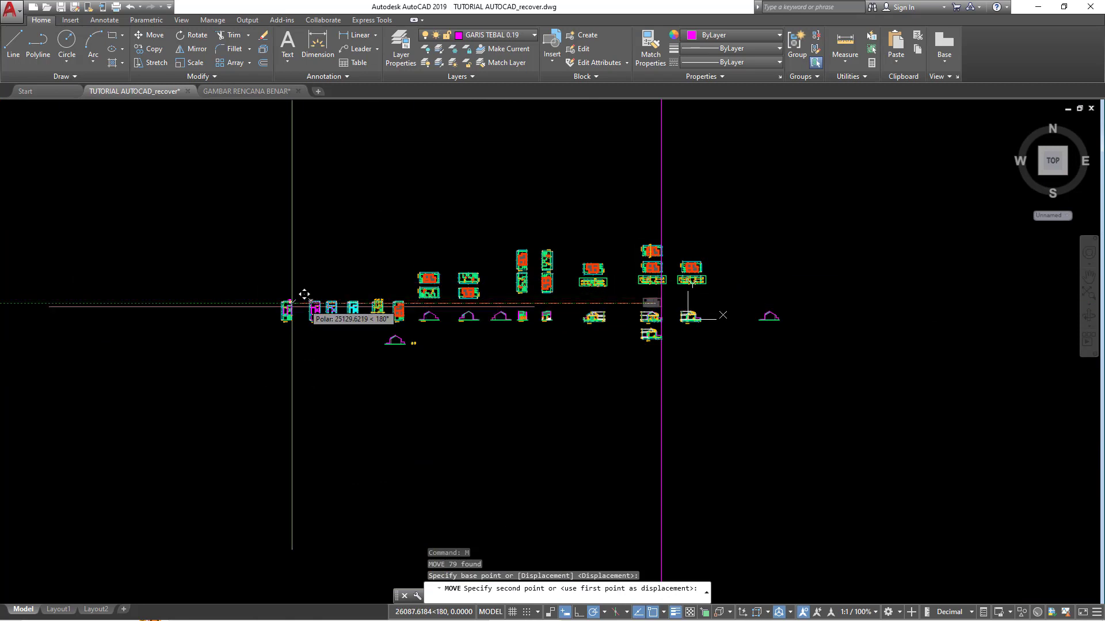
{"action": "scroll", "coordinate": [292, 305], "scroll_direction": "up", "scroll_amount": 2}
{"action": "scroll", "coordinate": [322, 302], "scroll_direction": "up", "scroll_amount": 2}
{"action": "left_click", "coordinate": [364, 295]}
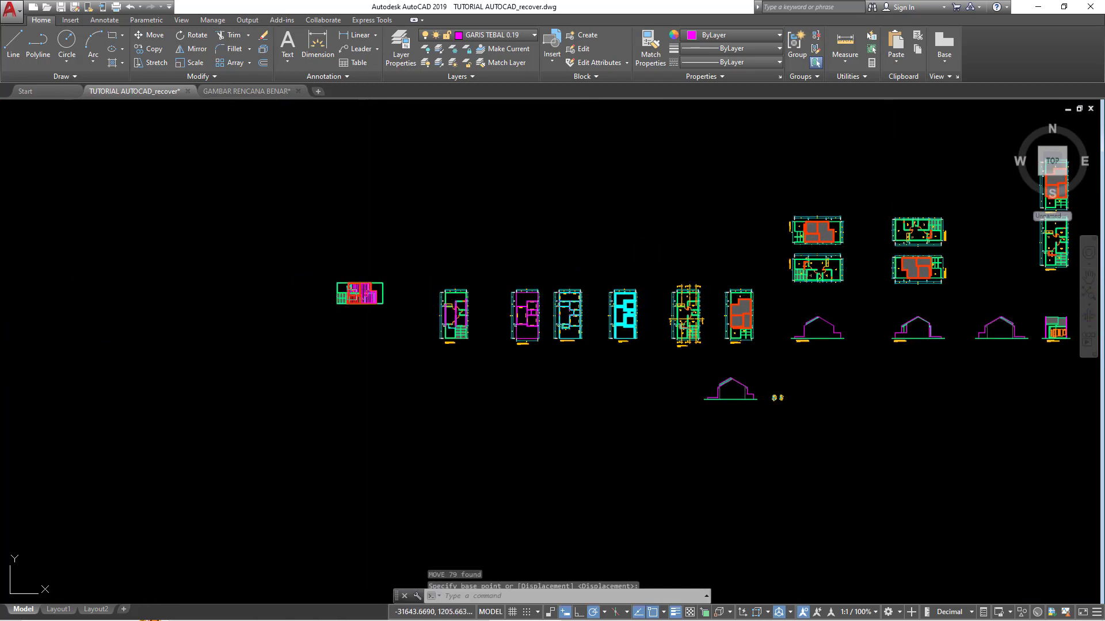
{"action": "scroll", "coordinate": [339, 289], "scroll_direction": "up", "scroll_amount": 4}
{"action": "key", "text": "Escape"}
Step: Rotate the framing plan 90° about a base point so it stands upright
{"action": "left_click", "coordinate": [564, 381]}
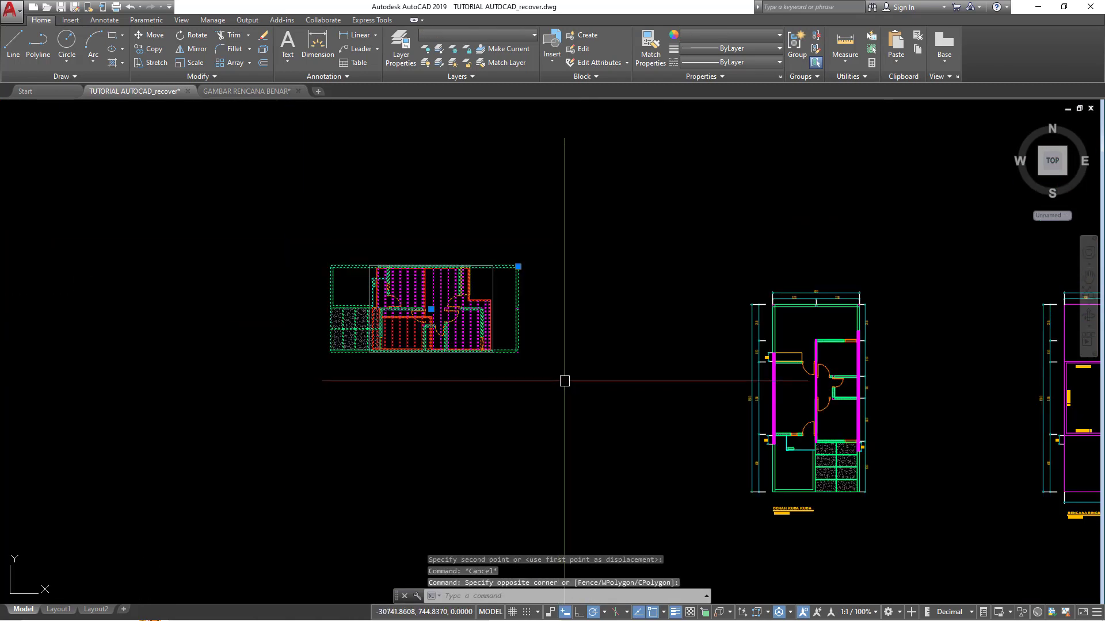
{"action": "type", "text": "RO"}
{"action": "key", "text": "Return"}
{"action": "left_click", "coordinate": [428, 320]}
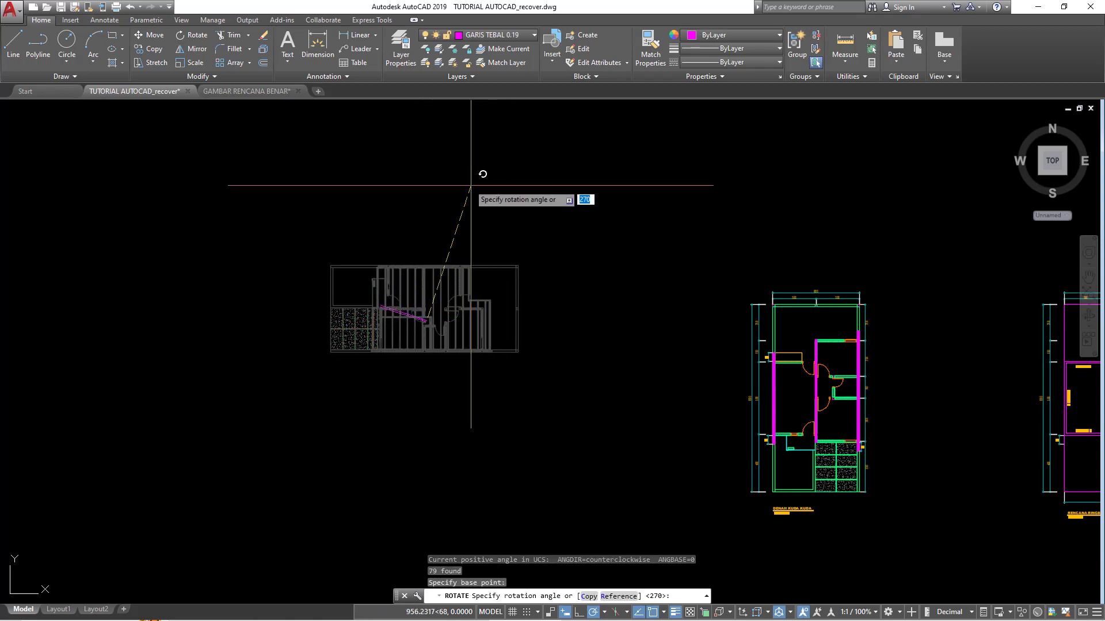
{"action": "left_click", "coordinate": [428, 178]}
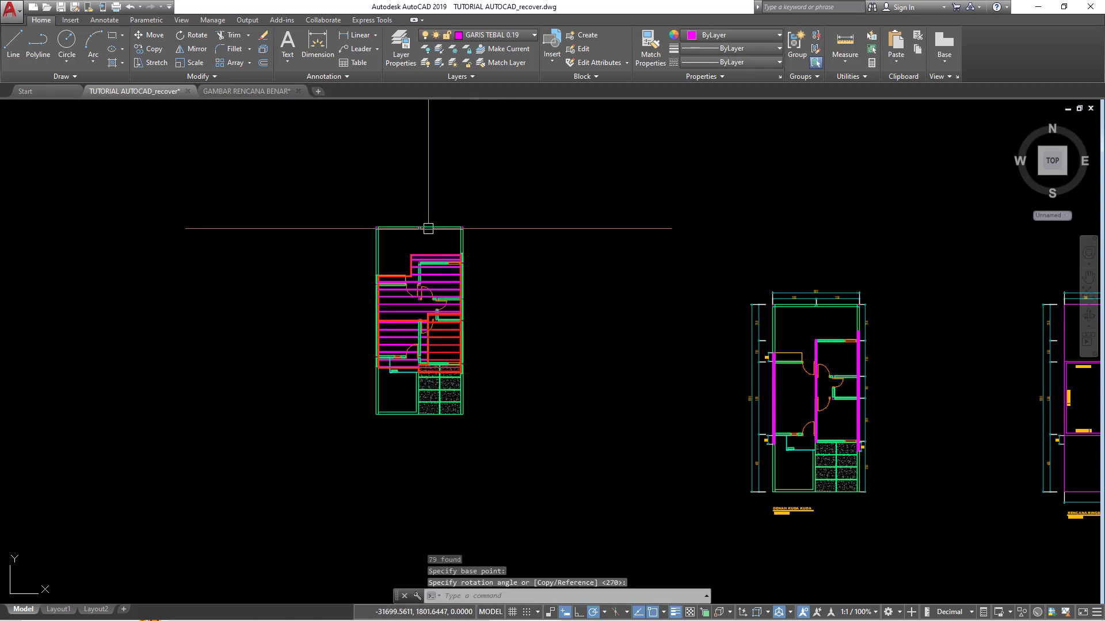
{"action": "middle_click_drag", "start_coordinate": [419, 229], "coordinate": [428, 202]}
{"action": "left_click", "coordinate": [298, 171]}
{"action": "left_click", "coordinate": [586, 440]}
{"action": "middle_click_drag", "start_coordinate": [586, 439], "coordinate": [578, 417]}
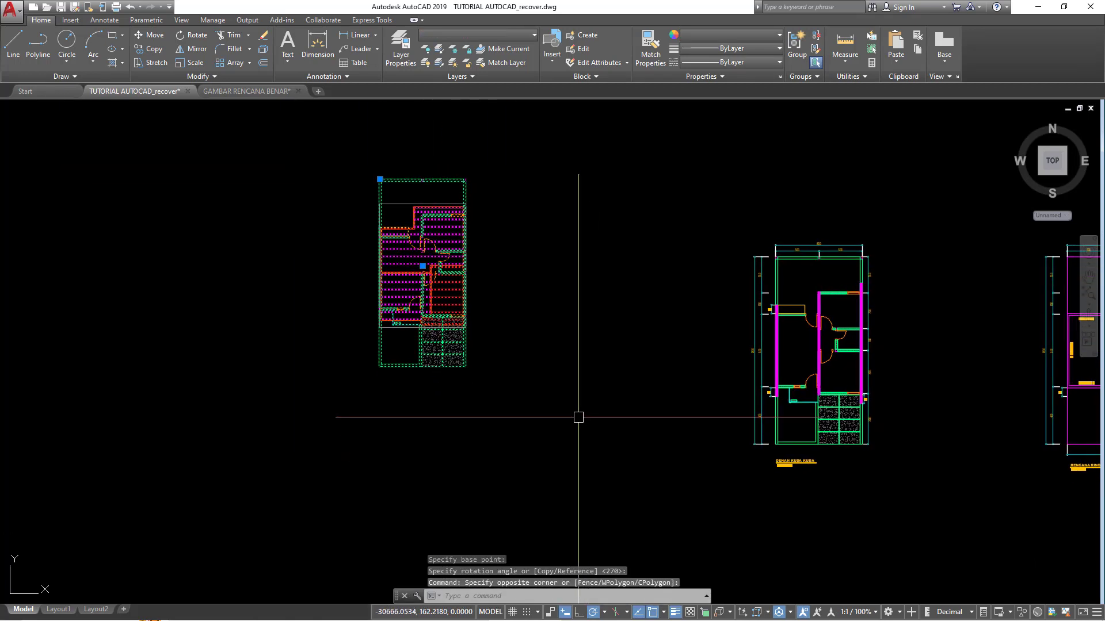
Step: Move the rotated roof-framing plan by its bottom-right corner to the left of DENAH KUDA KUDA
{"action": "key", "text": "Return"}
{"action": "scroll", "coordinate": [507, 403], "scroll_direction": "up", "scroll_amount": 4}
{"action": "left_click", "coordinate": [408, 314]}
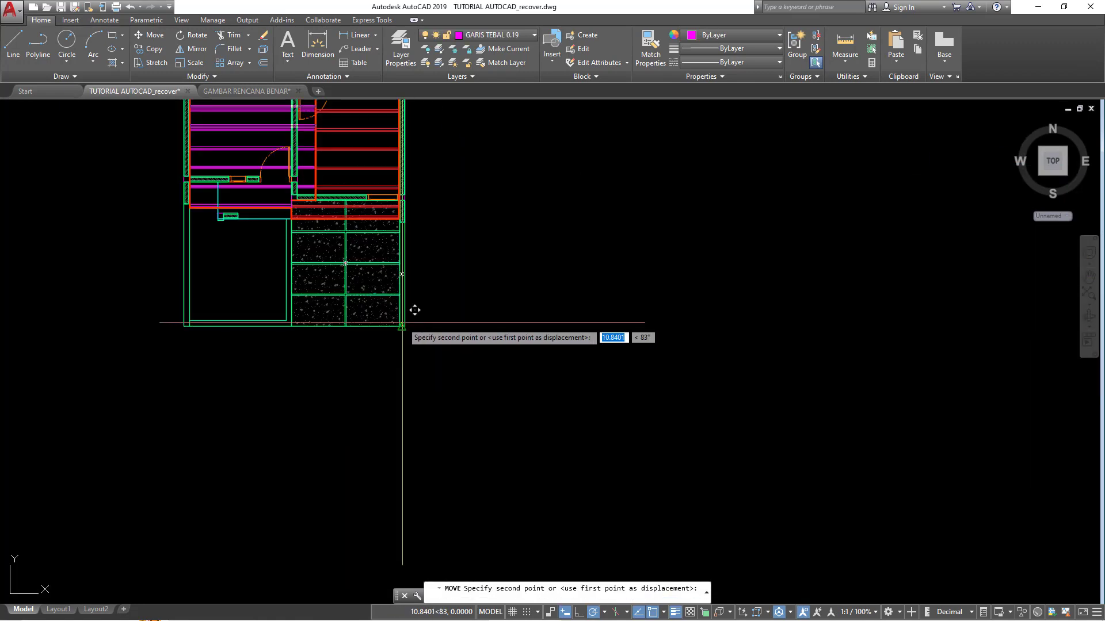
{"action": "scroll", "coordinate": [498, 393], "scroll_direction": "down", "scroll_amount": 6}
{"action": "scroll", "coordinate": [592, 416], "scroll_direction": "up", "scroll_amount": 4}
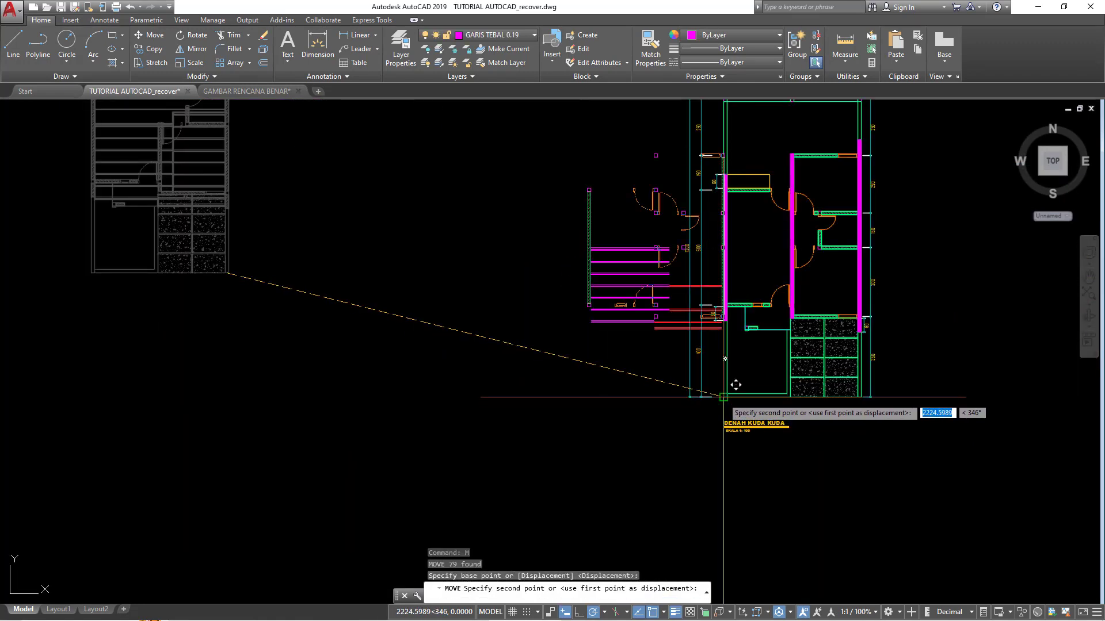
{"action": "left_click", "coordinate": [573, 397]}
{"action": "scroll", "coordinate": [582, 403], "scroll_direction": "down", "scroll_amount": 3}
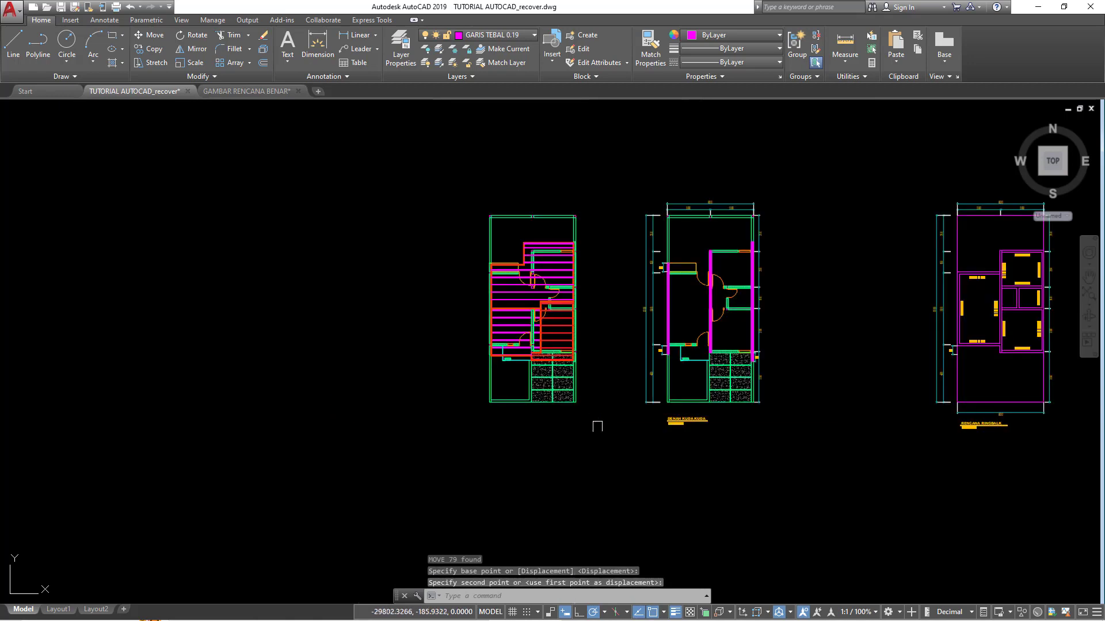
Step: Nudge the framing plan level with DENAH KUDA KUDA, then select that plan's title and scale
{"action": "left_click", "coordinate": [602, 419]}
{"action": "left_click", "coordinate": [469, 203]}
{"action": "key", "text": "Return"}
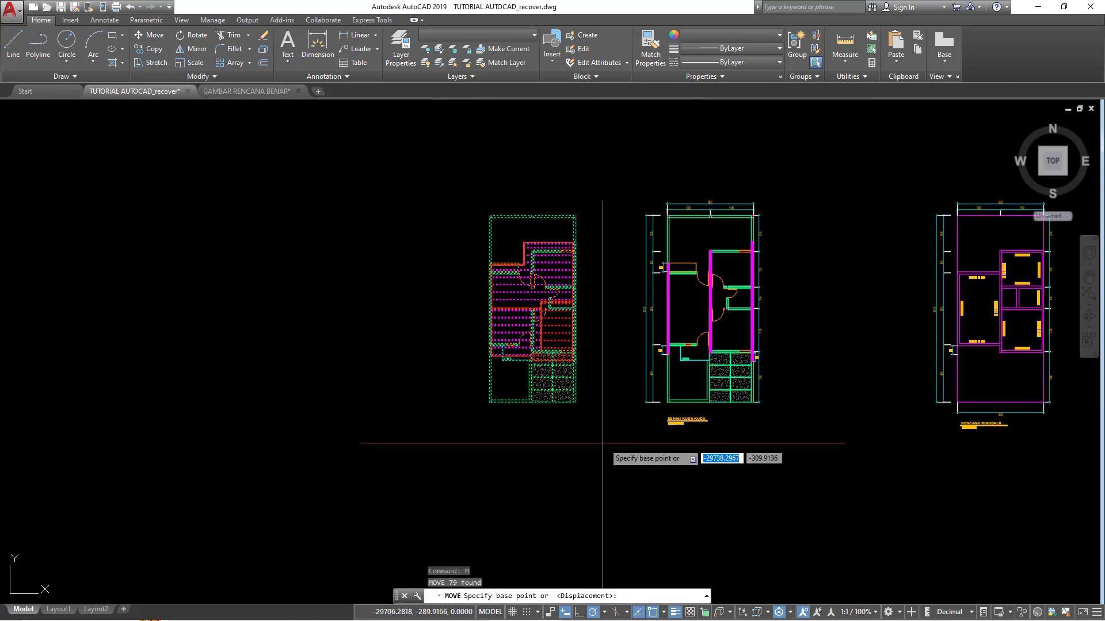
{"action": "left_click", "coordinate": [592, 440]}
{"action": "scroll", "coordinate": [660, 429], "scroll_direction": "up", "scroll_amount": 2}
{"action": "left_click", "coordinate": [661, 429]}
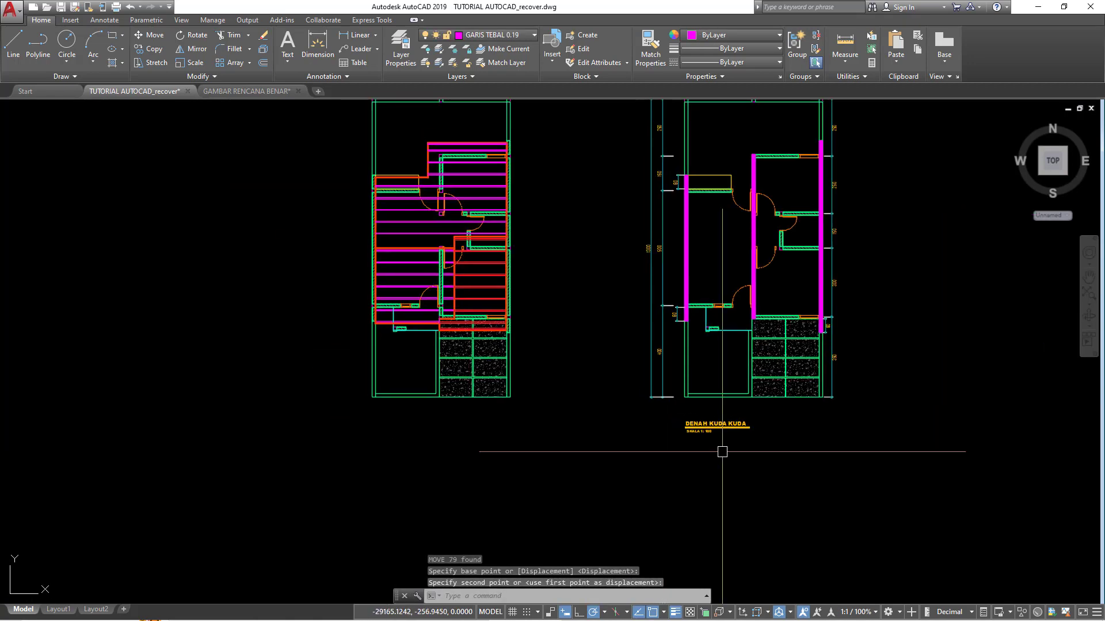
{"action": "left_click", "coordinate": [760, 419]}
{"action": "left_click", "coordinate": [713, 461]}
{"action": "type", "text": "CO"}
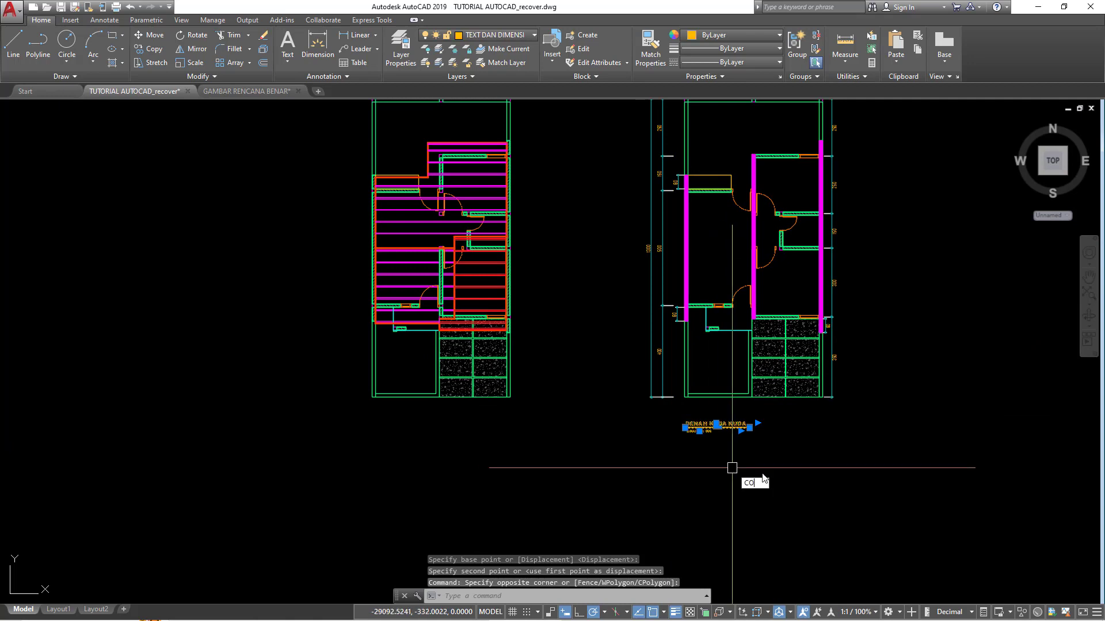
Step: Copy the DENAH KUDA KUDA title under the framing plan and rename it DENAH RANGKA ATAP
{"action": "key", "text": "Return"}
{"action": "left_click", "coordinate": [809, 470]}
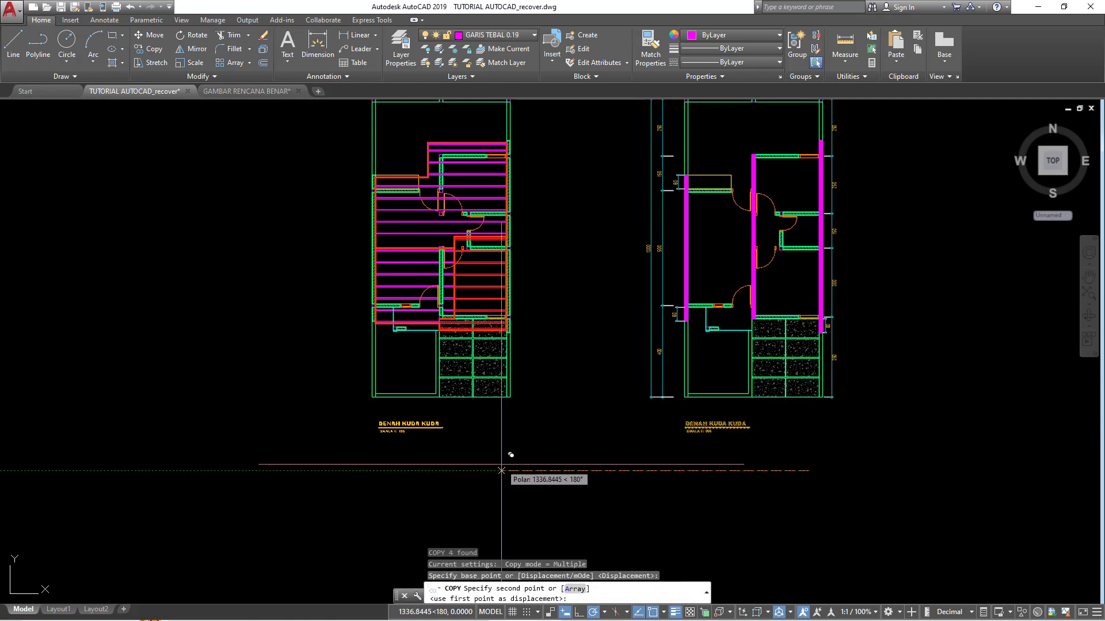
{"action": "left_click", "coordinate": [501, 471]}
{"action": "scroll", "coordinate": [414, 403], "scroll_direction": "up", "scroll_amount": 2}
{"action": "scroll", "coordinate": [414, 403], "scroll_direction": "up", "scroll_amount": 2}
{"action": "key", "text": "Return"}
{"action": "double_click", "coordinate": [377, 444]}
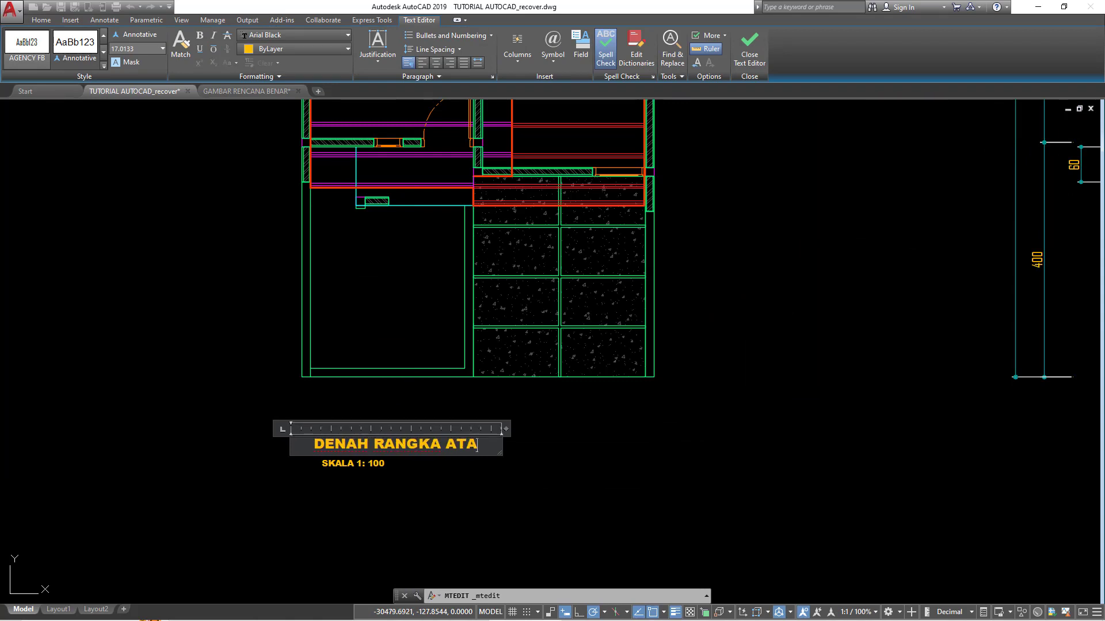
{"action": "left_click", "coordinate": [522, 508]}
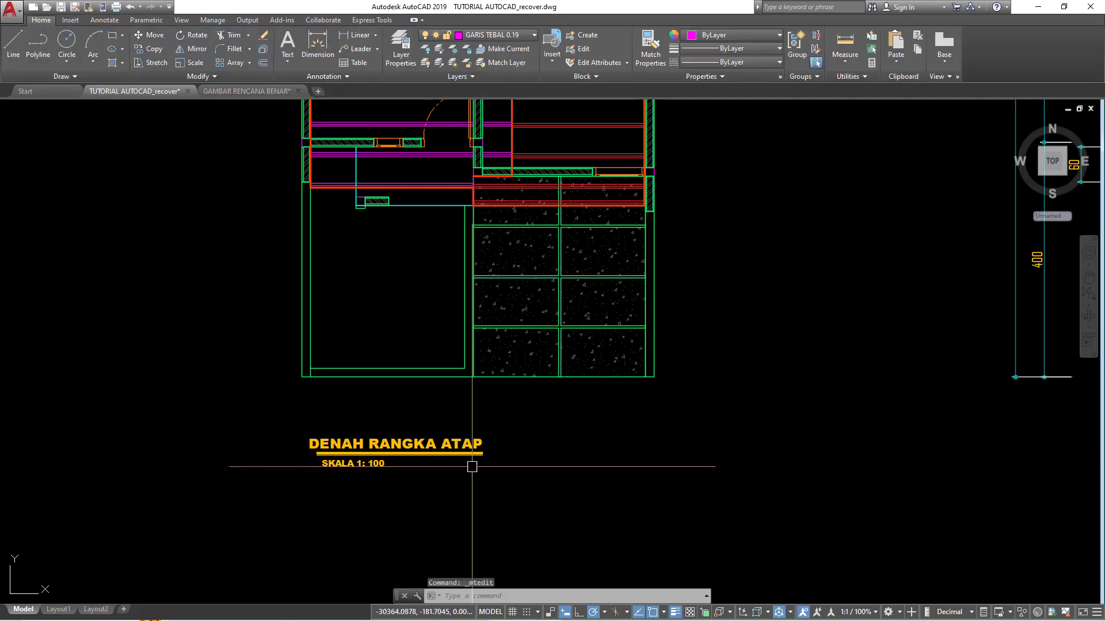
Step: Shift the DENAH RANGKA ATAP title slightly to the right
{"action": "left_click", "coordinate": [448, 444]}
{"action": "type", "text": "m"}
{"action": "key", "text": "Return"}
{"action": "left_click", "coordinate": [579, 493]}
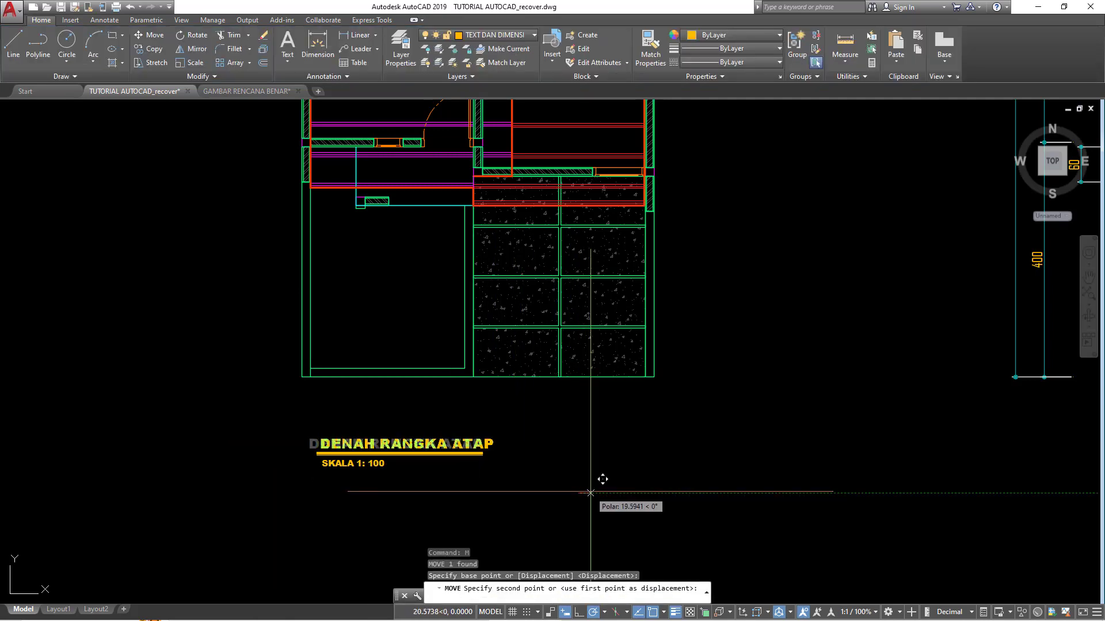
{"action": "left_click", "coordinate": [588, 493]}
{"action": "scroll", "coordinate": [529, 481], "scroll_direction": "up", "scroll_amount": 2}
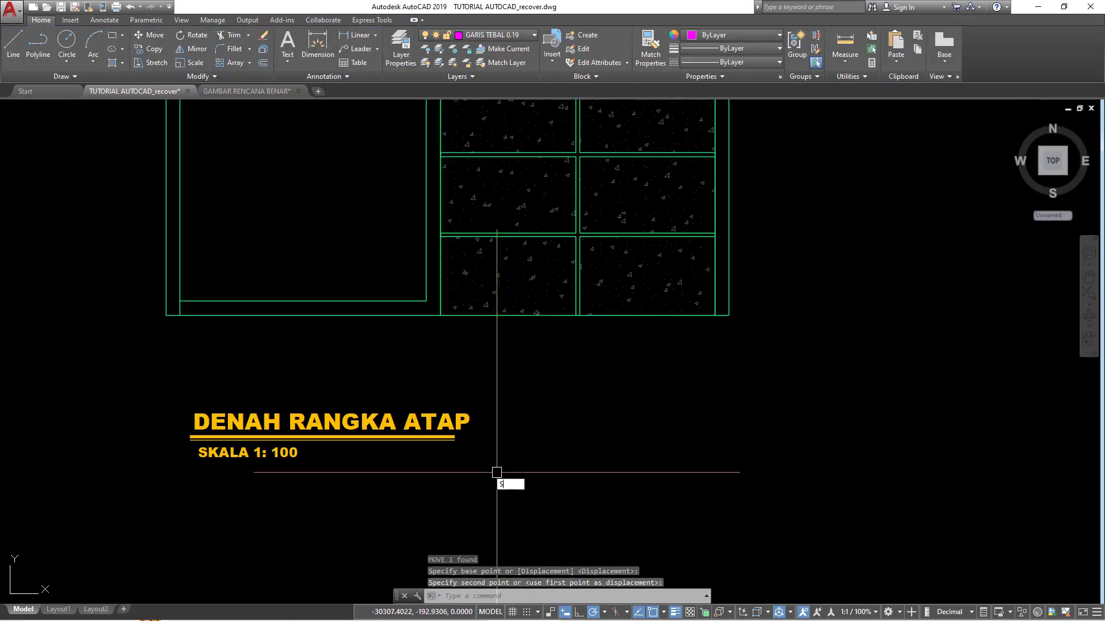
Step: Stretch the title underline so it spans the longer DENAH RANGKA ATAP text
{"action": "key", "text": "Return"}
{"action": "scroll", "coordinate": [471, 473], "scroll_direction": "up", "scroll_amount": 4}
{"action": "left_click", "coordinate": [456, 451]}
{"action": "left_click", "coordinate": [402, 386]}
{"action": "key", "text": "Return"}
{"action": "left_click", "coordinate": [429, 407]}
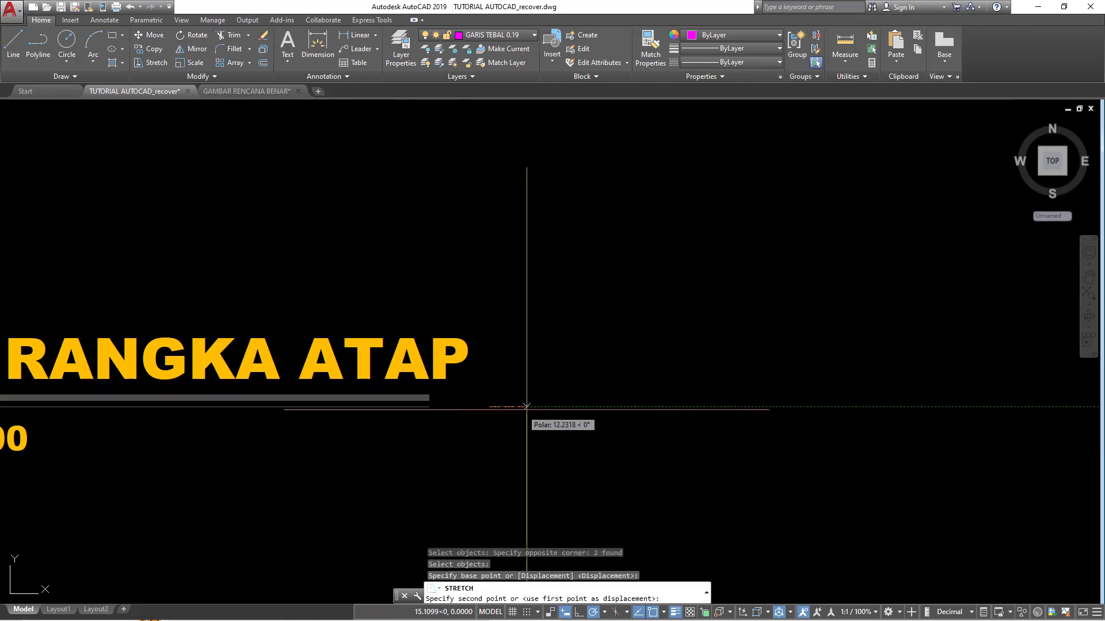
{"action": "left_click", "coordinate": [526, 407]}
{"action": "scroll", "coordinate": [533, 408], "scroll_direction": "down", "scroll_amount": 5}
{"action": "mouse_move", "coordinate": [565, 408]}
{"action": "middle_mouse_down"}
{"action": "mouse_move", "coordinate": [520, 471]}
{"action": "mouse_move", "coordinate": [442, 489]}
{"action": "middle_mouse_up"}
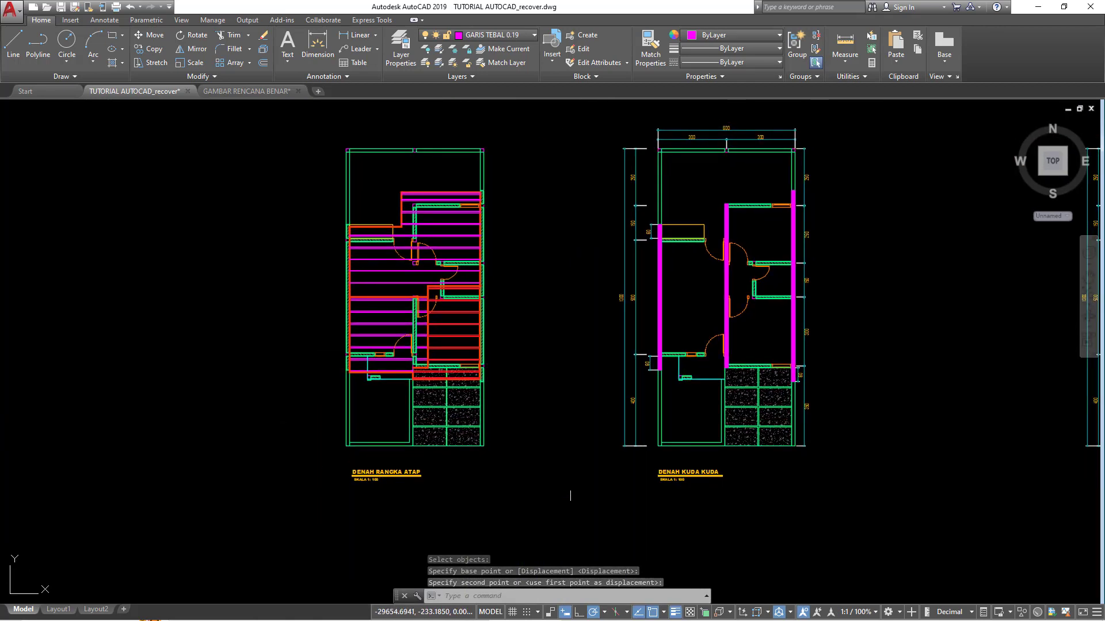
{"action": "scroll", "coordinate": [518, 460], "scroll_direction": "up", "scroll_amount": 1}
{"action": "scroll", "coordinate": [477, 431], "scroll_direction": "up", "scroll_amount": 1}
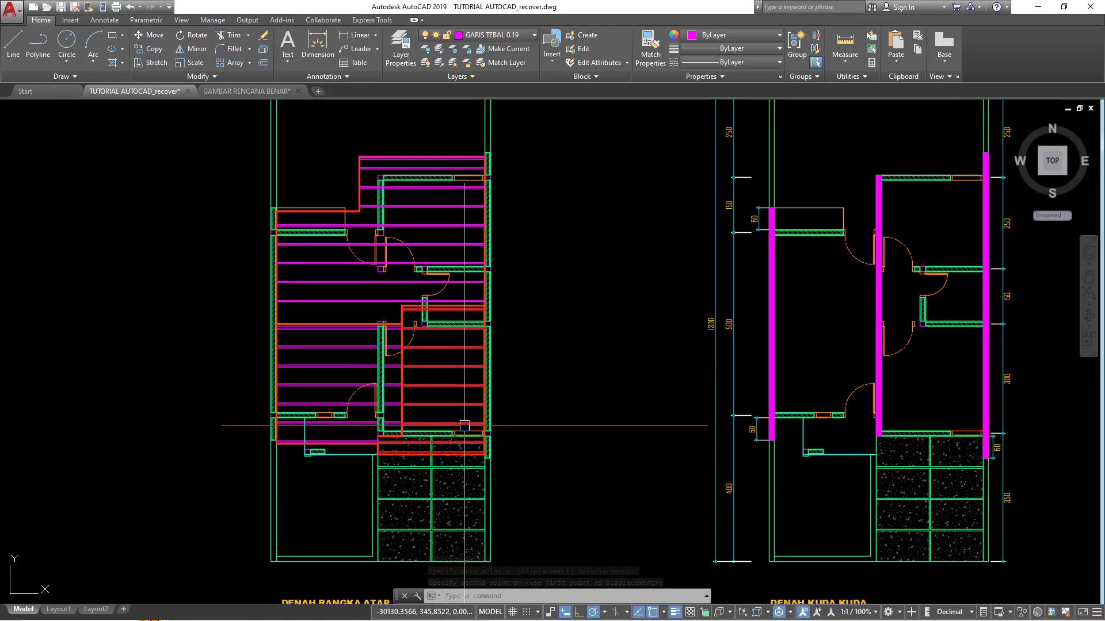
{"action": "scroll", "coordinate": [464, 425], "scroll_direction": "down", "scroll_amount": 2}
{"action": "middle_click_drag", "start_coordinate": [546, 418], "coordinate": [475, 365]}
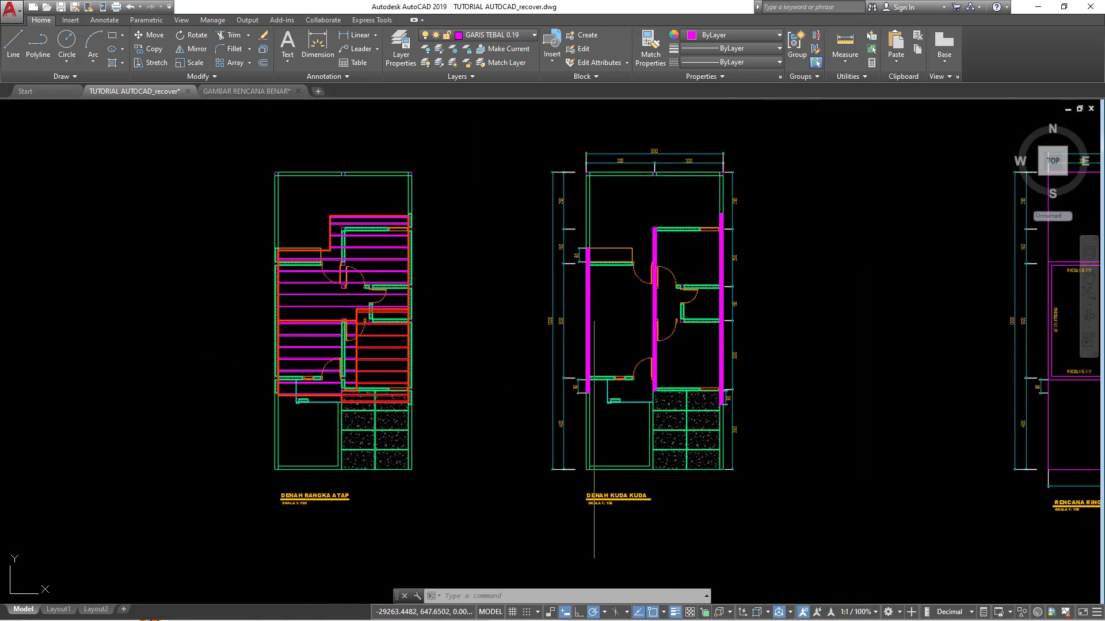
{"action": "scroll", "coordinate": [616, 363], "scroll_direction": "down", "scroll_amount": 2}
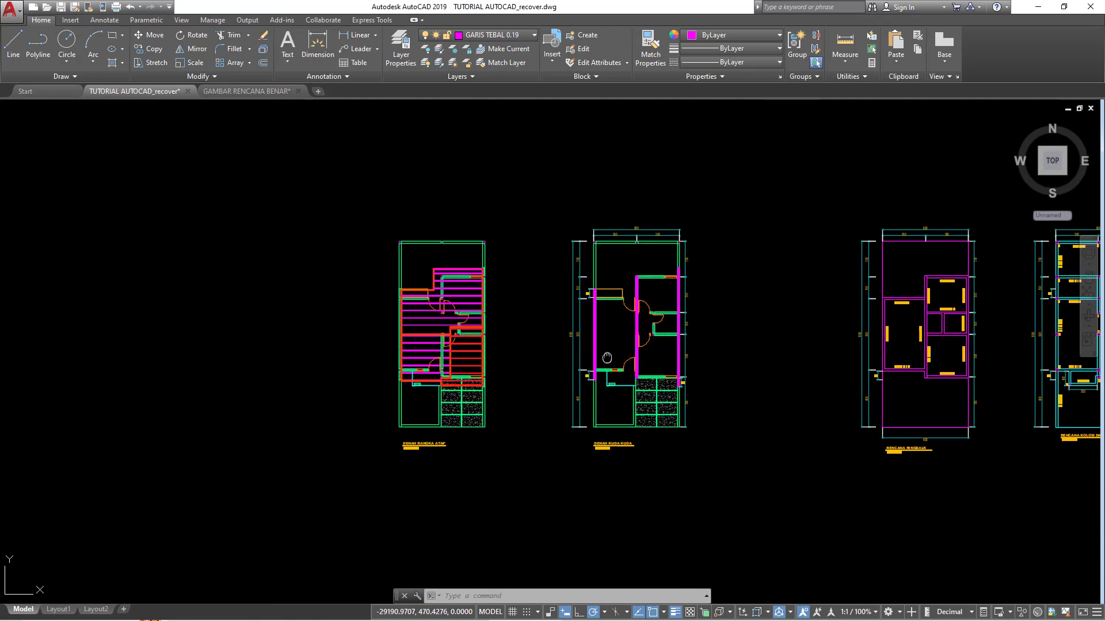
{"action": "scroll", "coordinate": [568, 370], "scroll_direction": "up", "scroll_amount": 1}
{"action": "scroll", "coordinate": [573, 365], "scroll_direction": "up", "scroll_amount": 1}
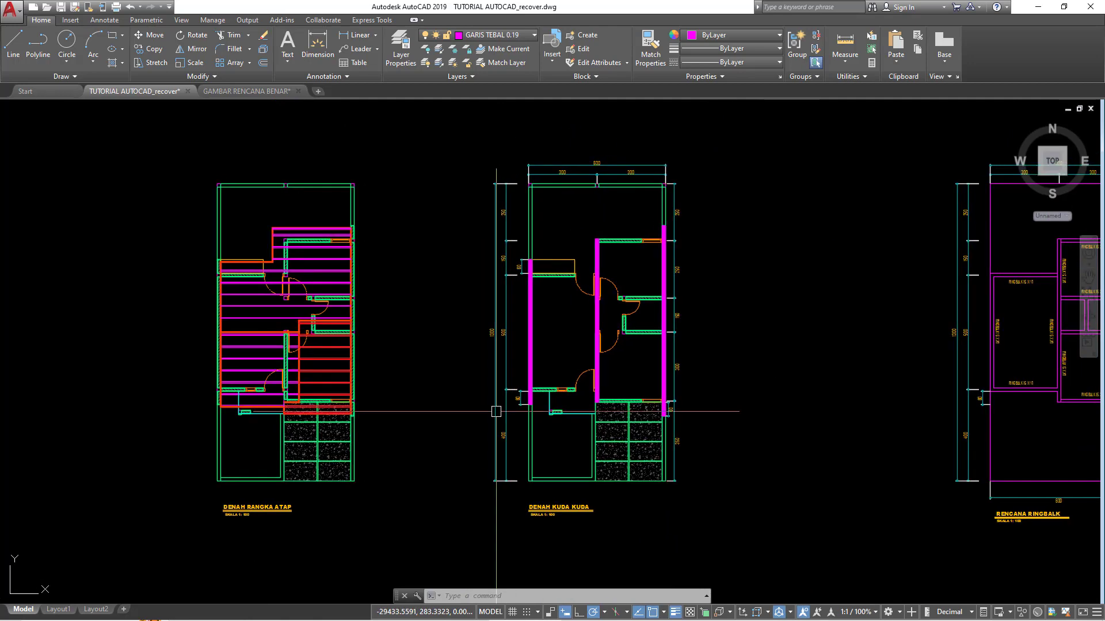
{"action": "middle_click_drag", "start_coordinate": [514, 380], "coordinate": [454, 410]}
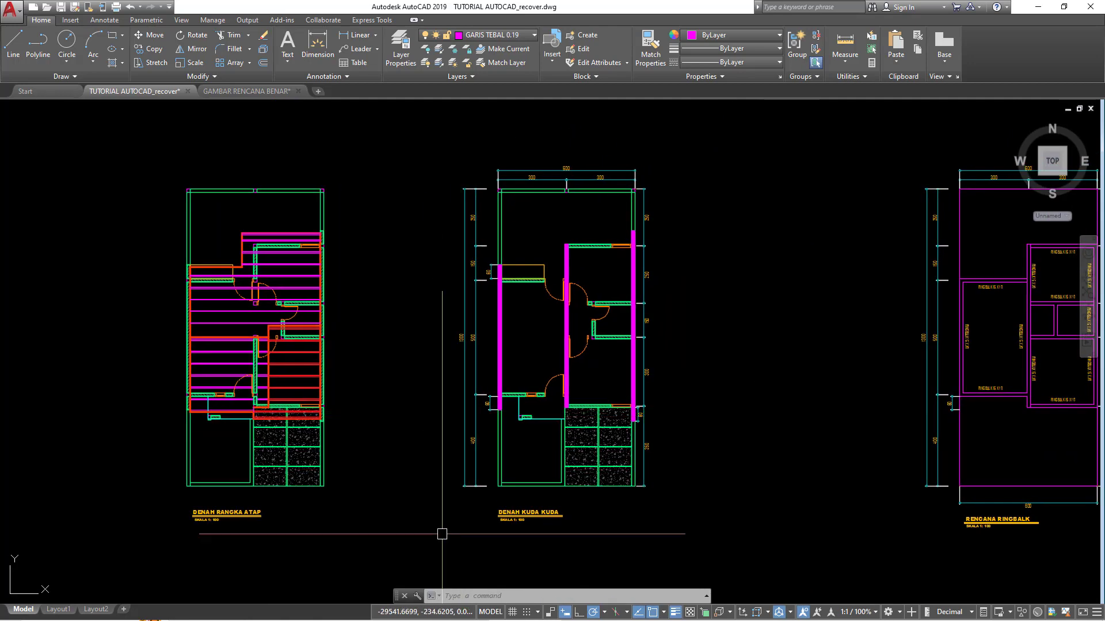
{"action": "middle_click_drag", "start_coordinate": [442, 534], "coordinate": [580, 541]}
{"action": "middle_click_drag", "start_coordinate": [481, 472], "coordinate": [395, 468]}
{"action": "scroll", "coordinate": [426, 465], "scroll_direction": "up", "scroll_amount": 2}
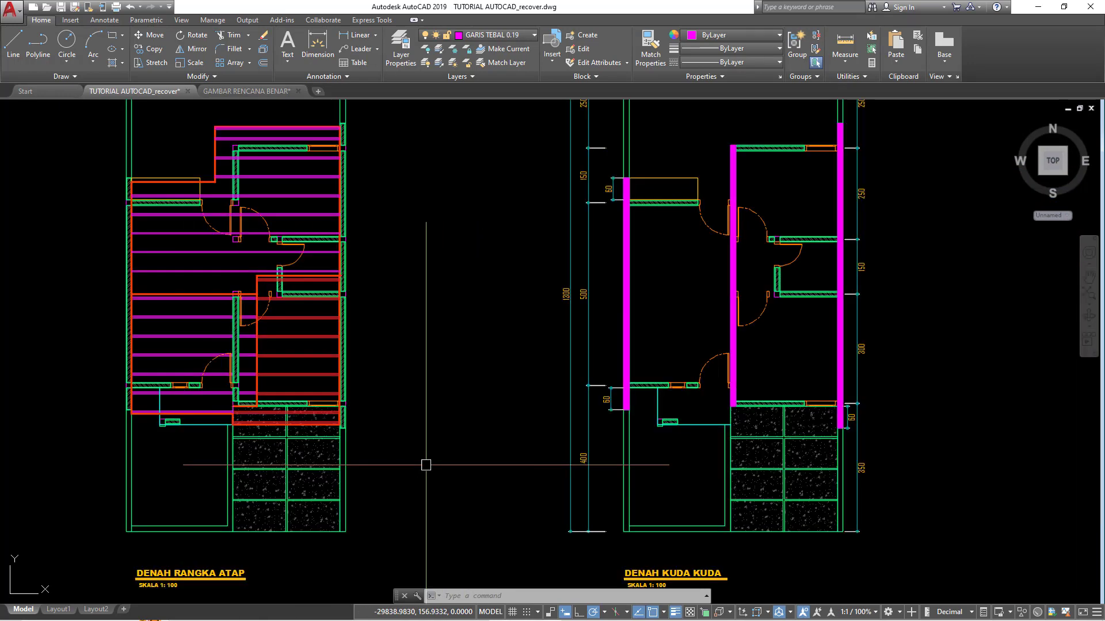
{"action": "middle_click_drag", "start_coordinate": [448, 525], "coordinate": [453, 552]}
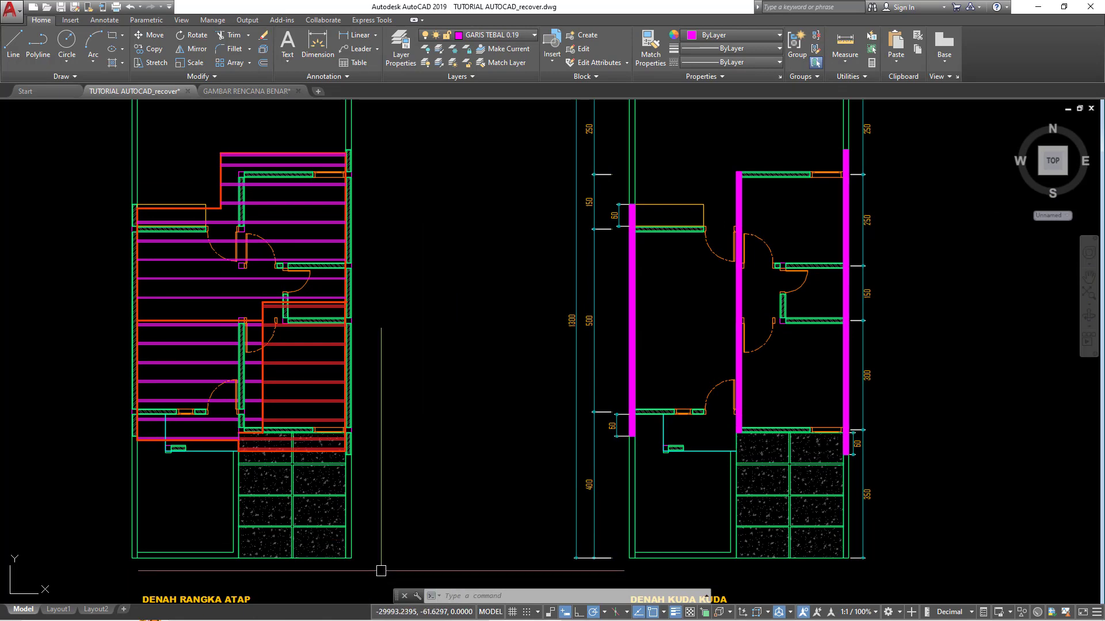
{"action": "mouse_move", "coordinate": [380, 570]}
{"action": "middle_mouse_down"}
{"action": "mouse_move", "coordinate": [397, 454]}
{"action": "mouse_move", "coordinate": [382, 436]}
{"action": "middle_mouse_up"}
{"action": "scroll", "coordinate": [420, 447], "scroll_direction": "down", "scroll_amount": 2}
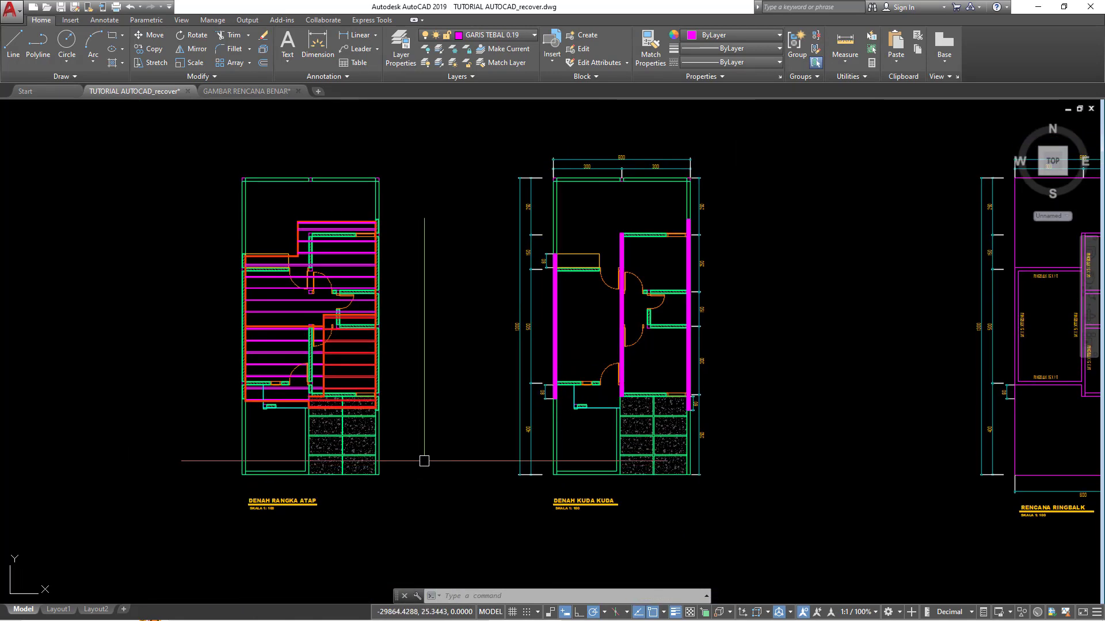
{"action": "mouse_move", "coordinate": [585, 518]}
{"action": "middle_mouse_down"}
{"action": "mouse_move", "coordinate": [616, 506]}
{"action": "mouse_move", "coordinate": [507, 542]}
{"action": "middle_mouse_up"}
{"action": "middle_click_drag", "start_coordinate": [556, 576], "coordinate": [487, 560]}
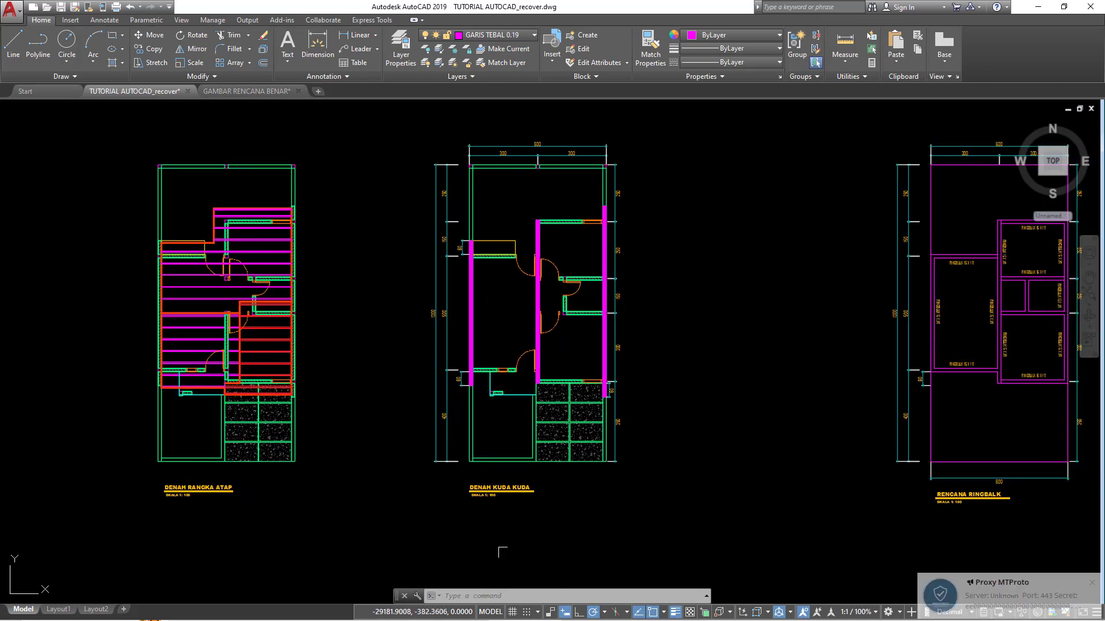